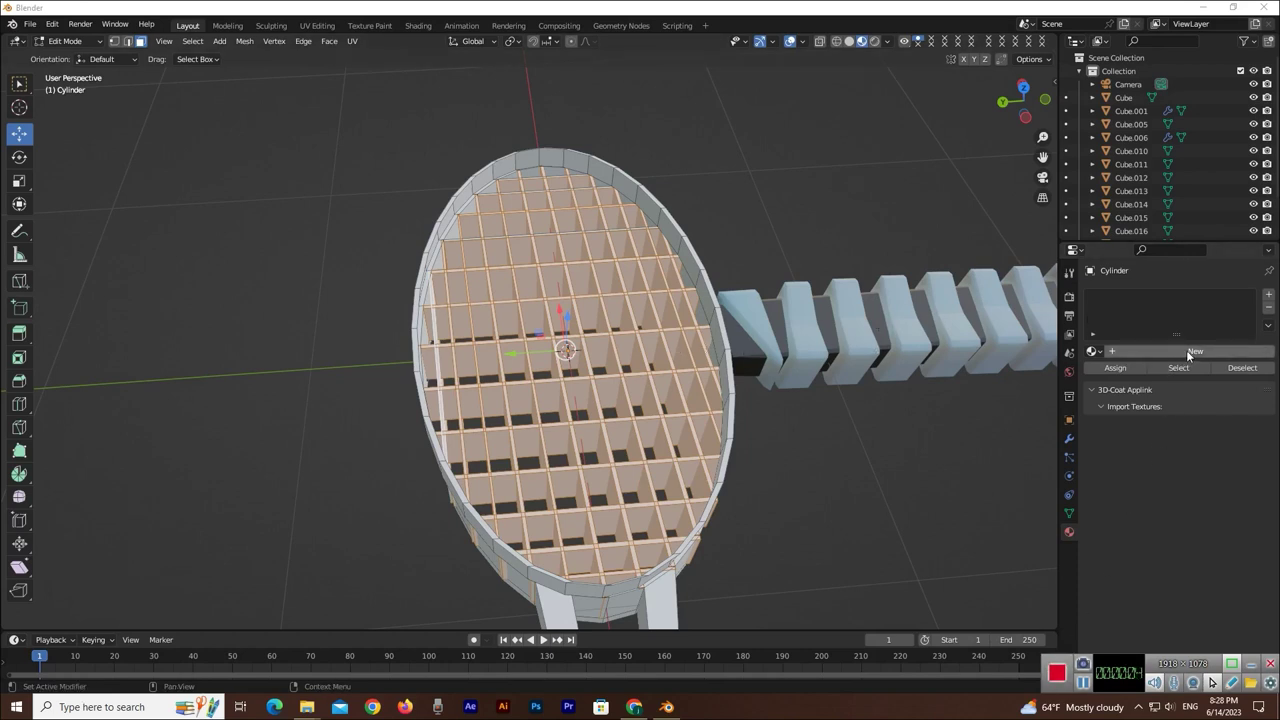
- Create Material.015 on the Cylinder and darken its subsurface colour to about 0.19
left_click(1190, 351)
scroll(1157, 460, "down", 3)
scroll(1180, 500, "down", 2)
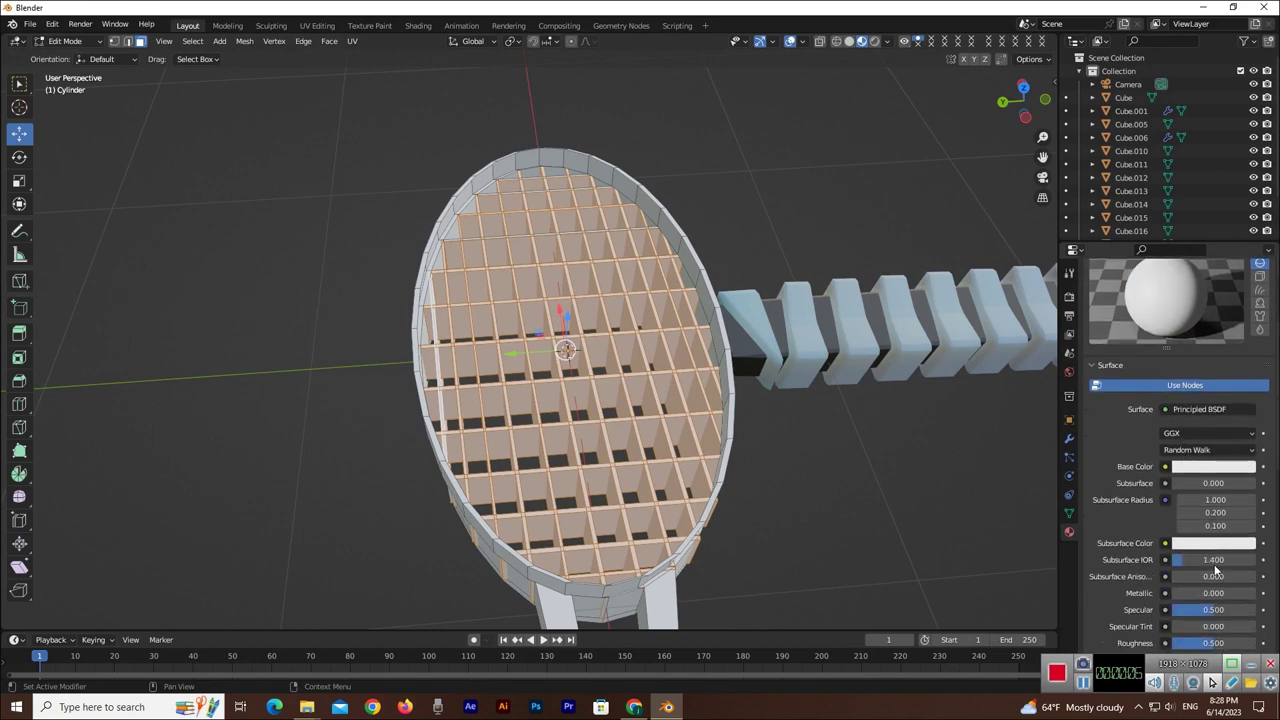
left_click(1203, 545)
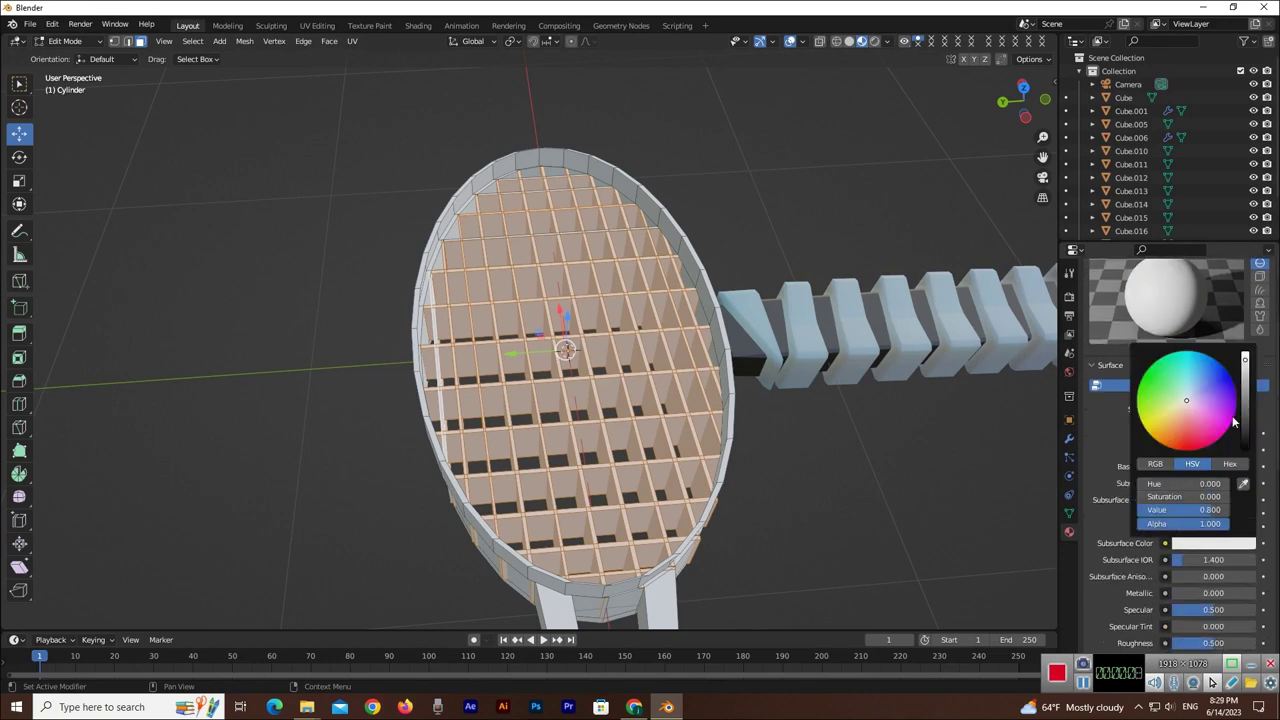
left_click_drag(1245, 359, 1245, 402)
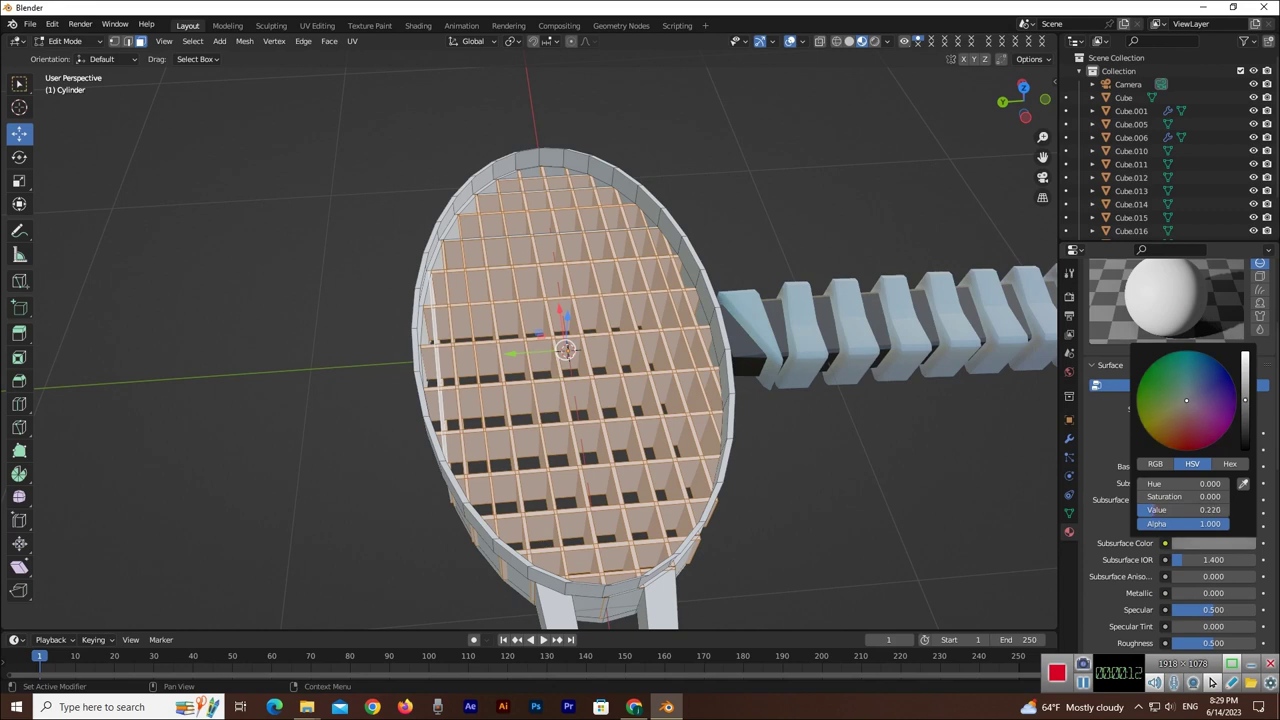
left_click(1108, 425)
- Test the Subsurface value, reset it, and add an empty second material slot
scroll(1144, 344, "up", 5)
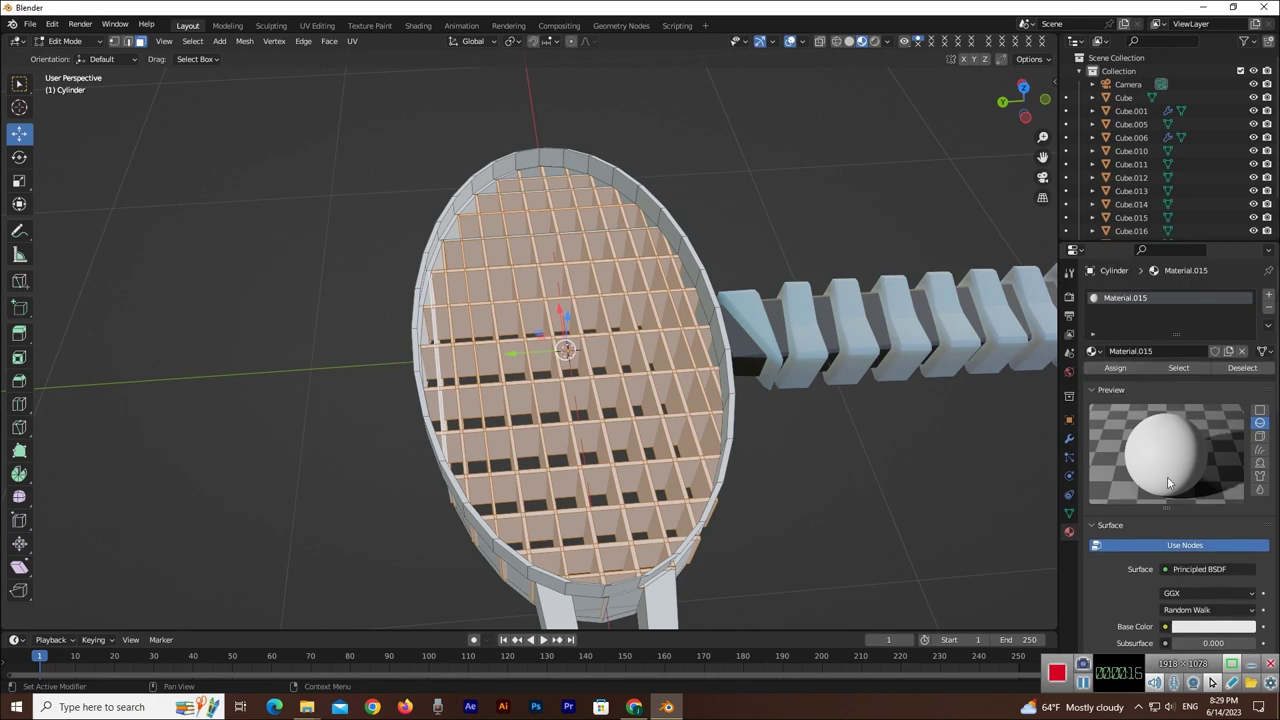
scroll(1153, 433, "down", 2)
left_click_drag(1190, 563, 1255, 563)
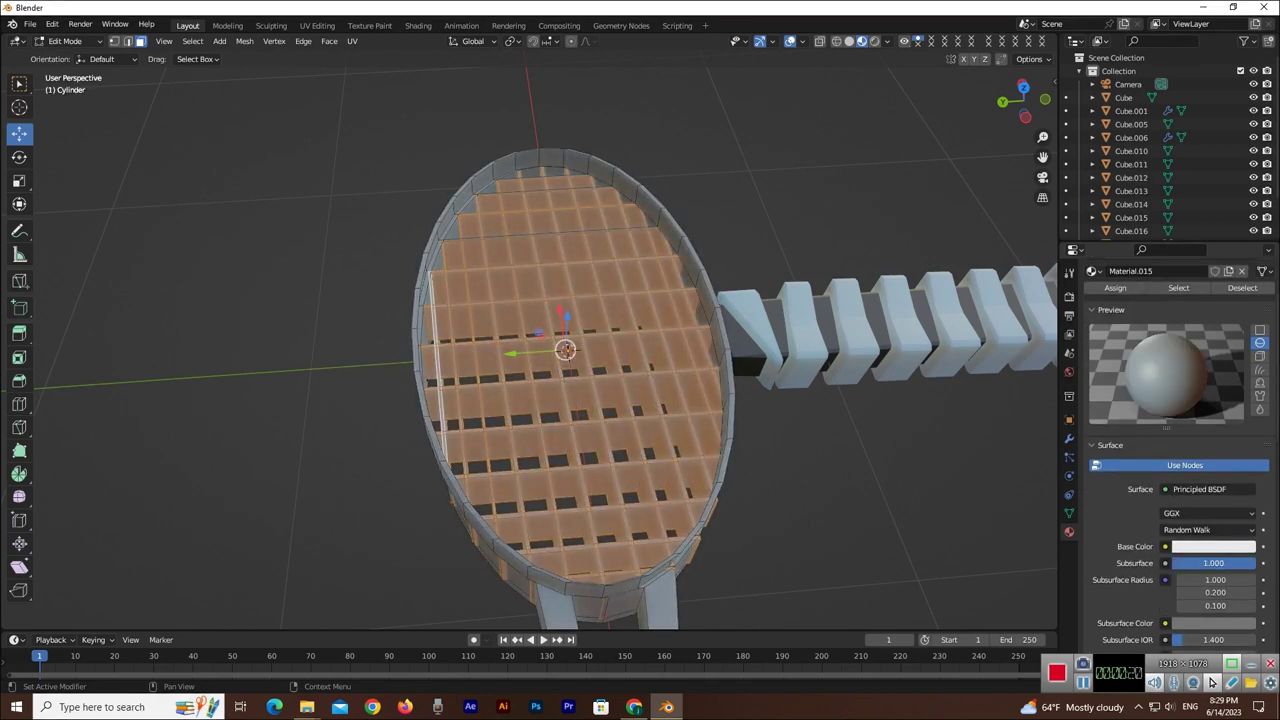
left_click_drag(1255, 563, 1170, 563)
scroll(1114, 494, "up", 2)
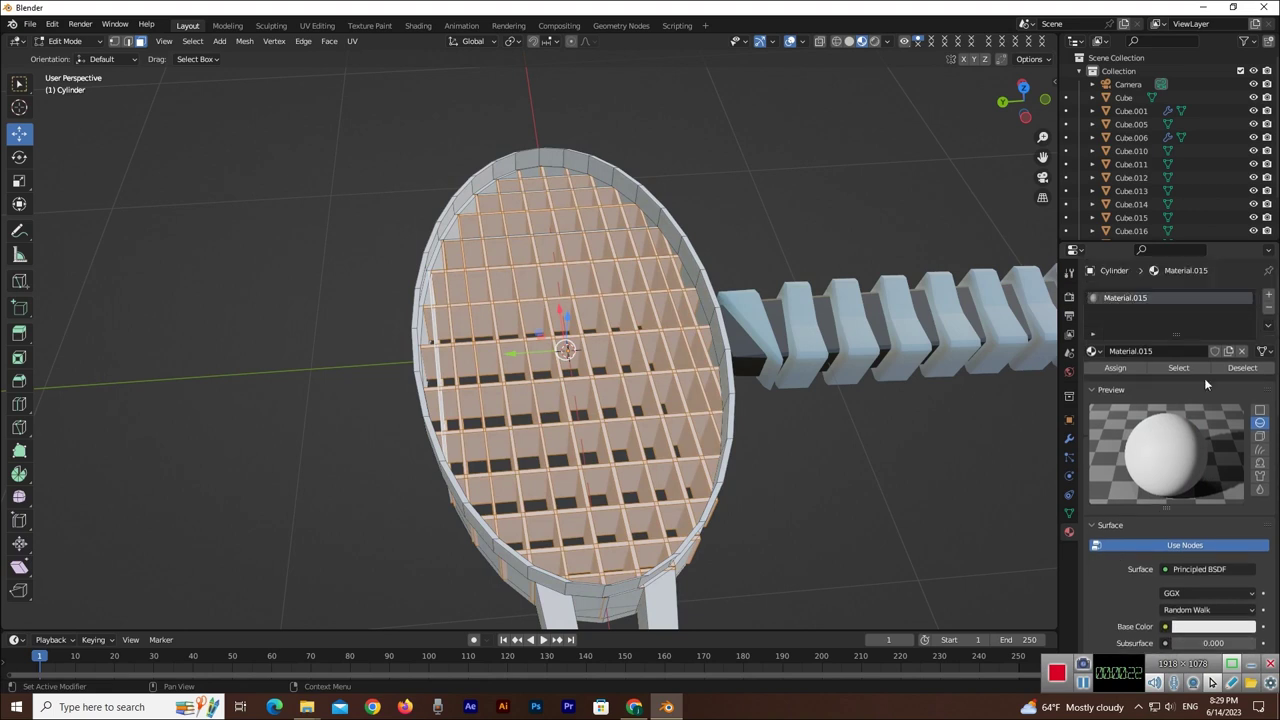
left_click(1269, 297)
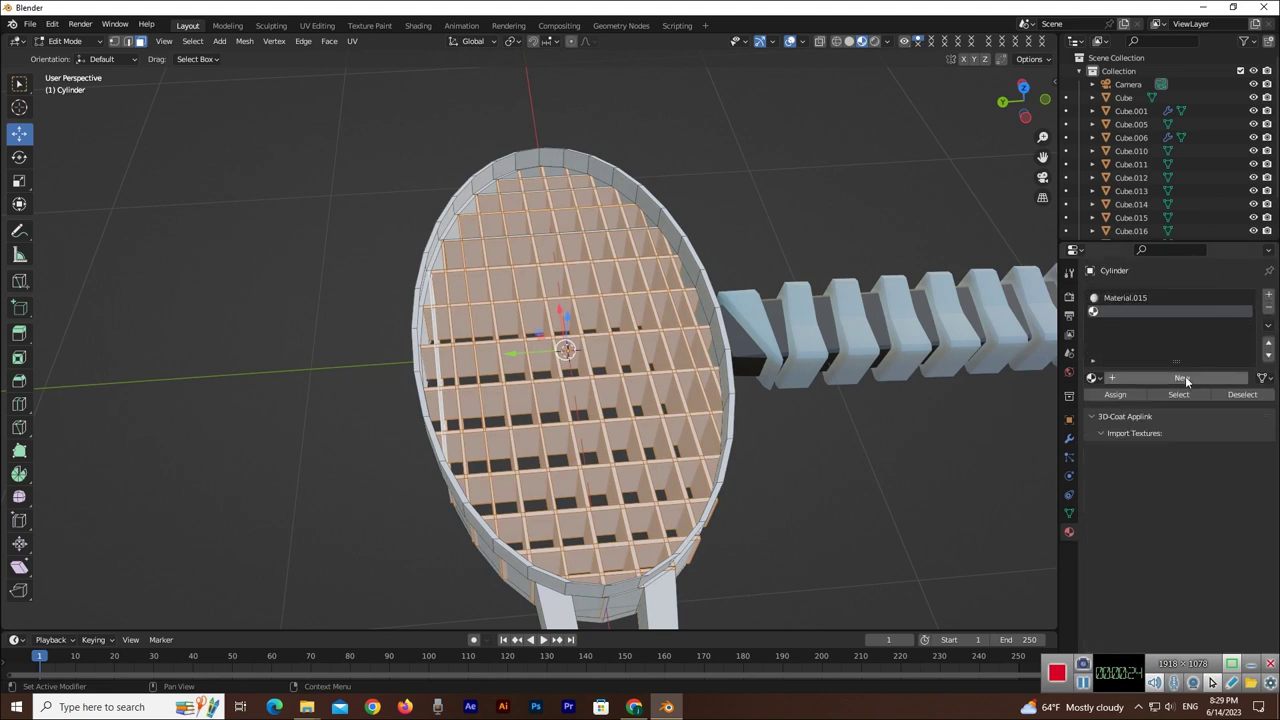
- Create Material.016 with subsurface colour darkened to about 0.18 and Subsurface 1.000
left_click(1140, 378)
scroll(1175, 480, "down", 3)
scroll(1187, 526, "down", 1)
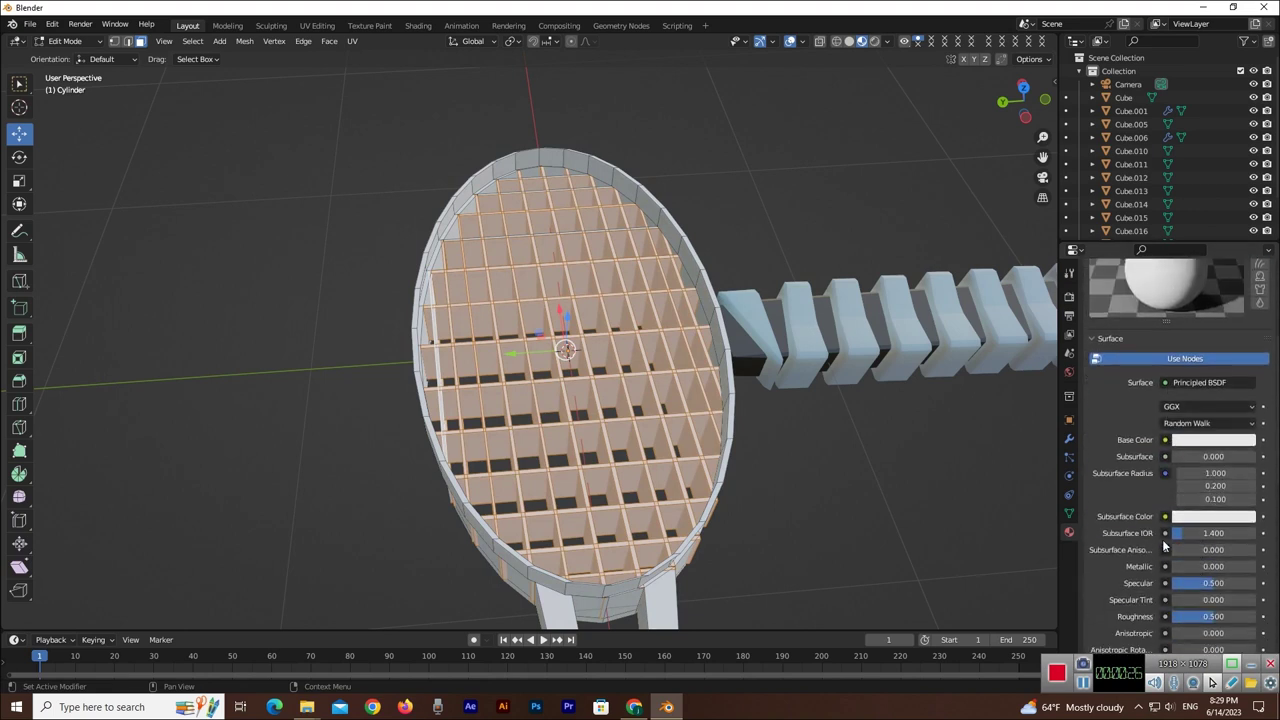
left_click(1186, 517)
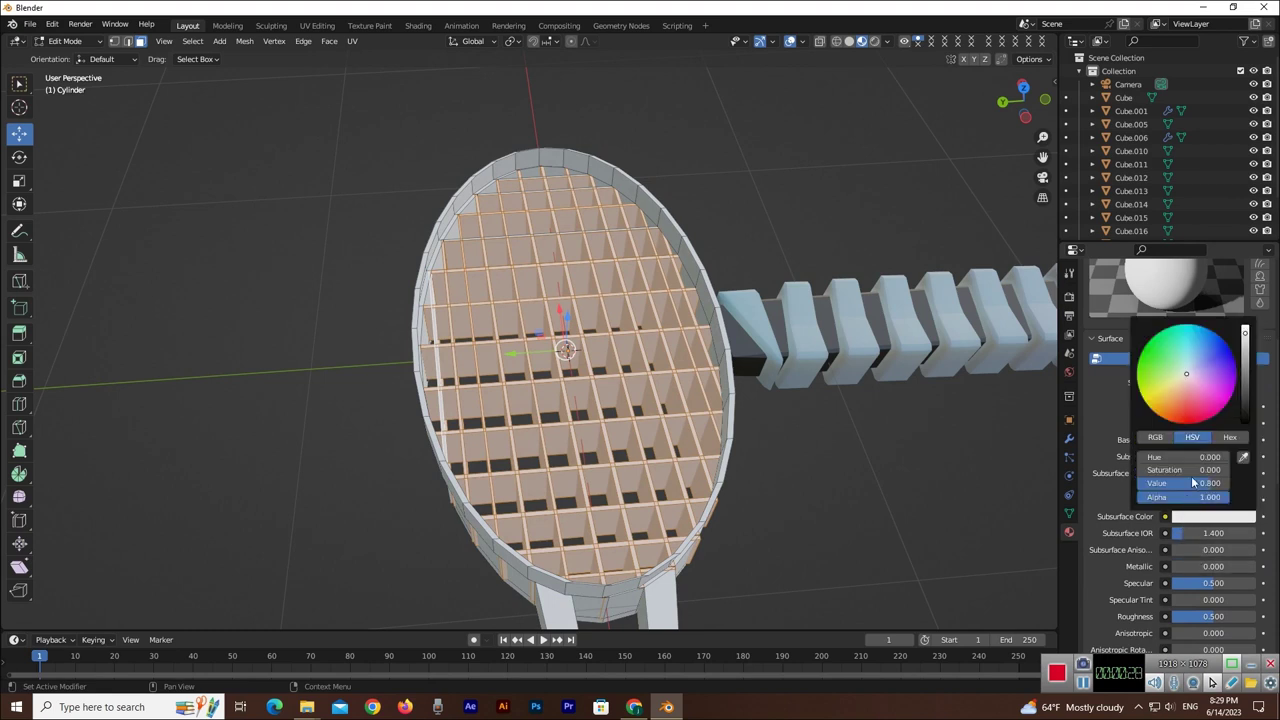
left_click_drag(1182, 483, 1145, 483)
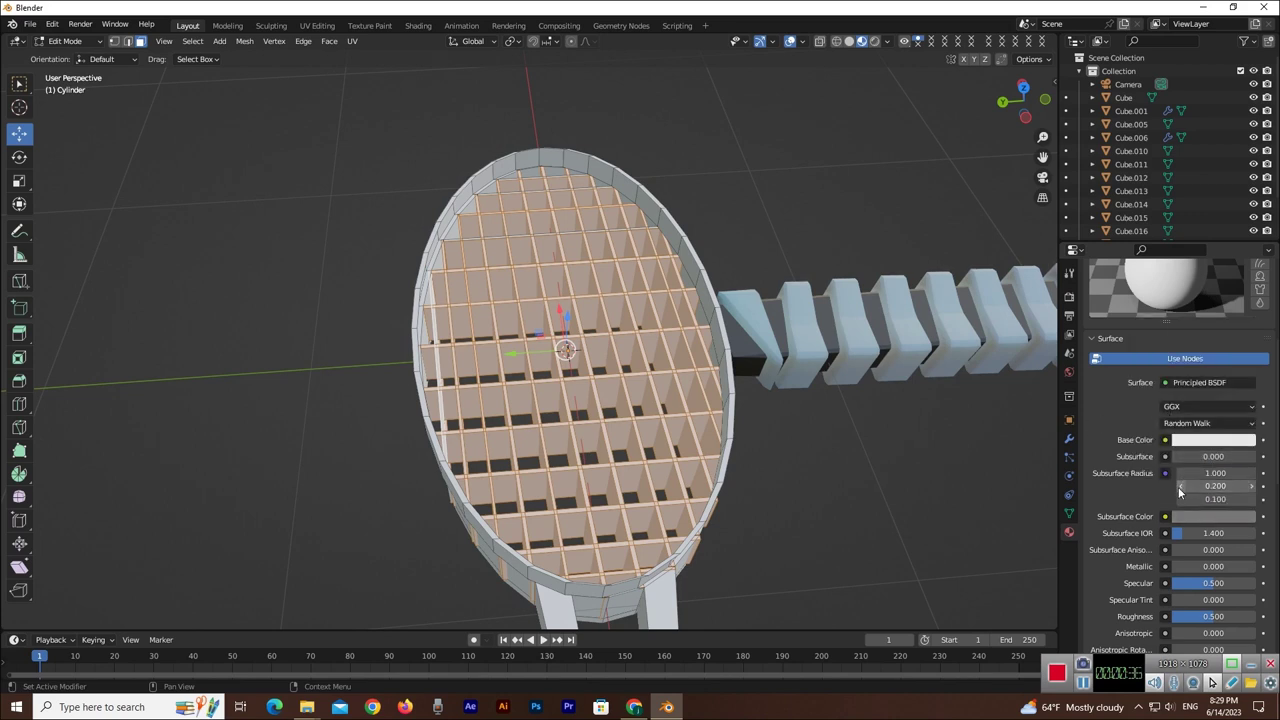
left_click_drag(1185, 457, 1256, 457)
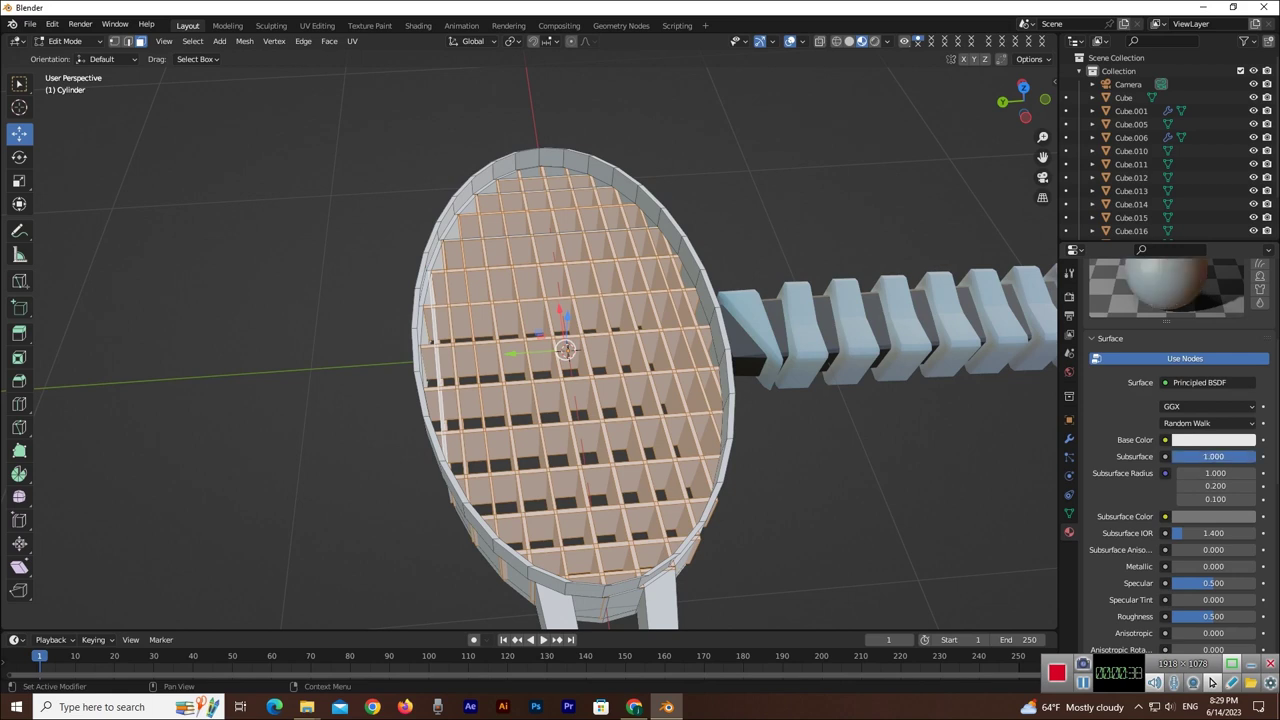
- Assign Material.016 to the grid faces, set Roughness to 0.000, and deselect all
scroll(1132, 423, "up", 2)
scroll(1132, 423, "up", 2)
left_click(1127, 341)
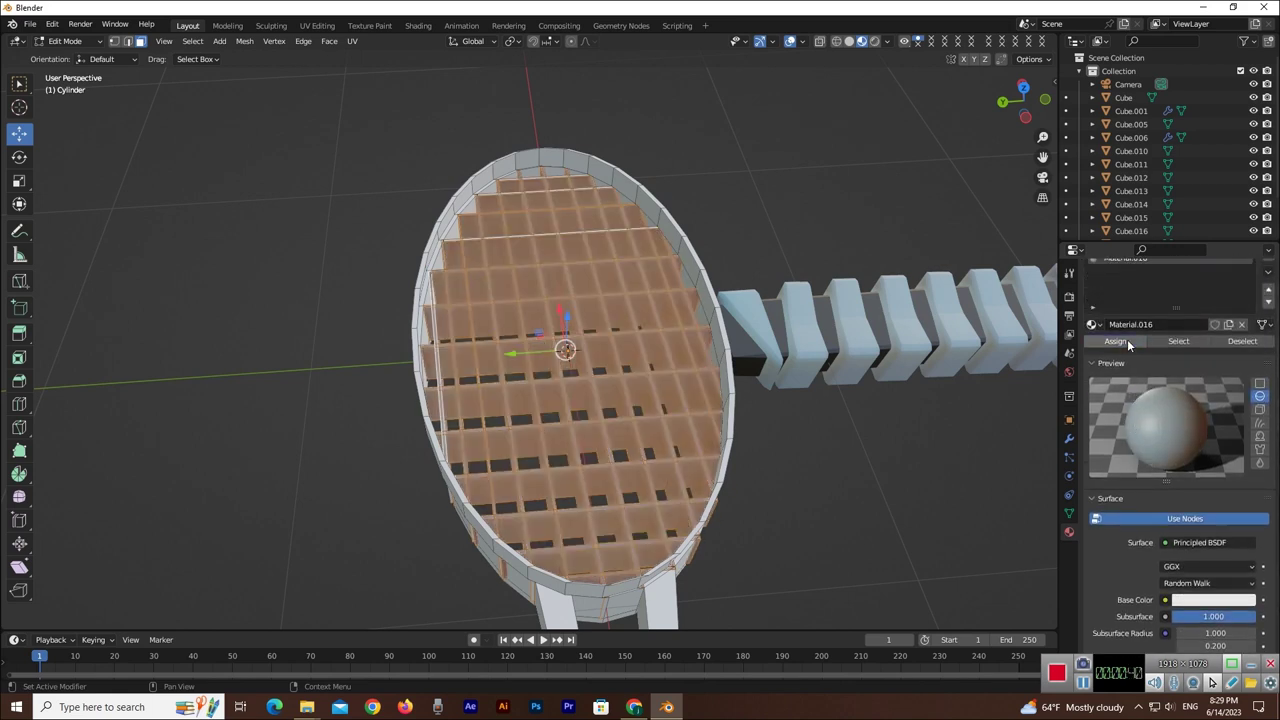
scroll(1163, 508, "down", 1)
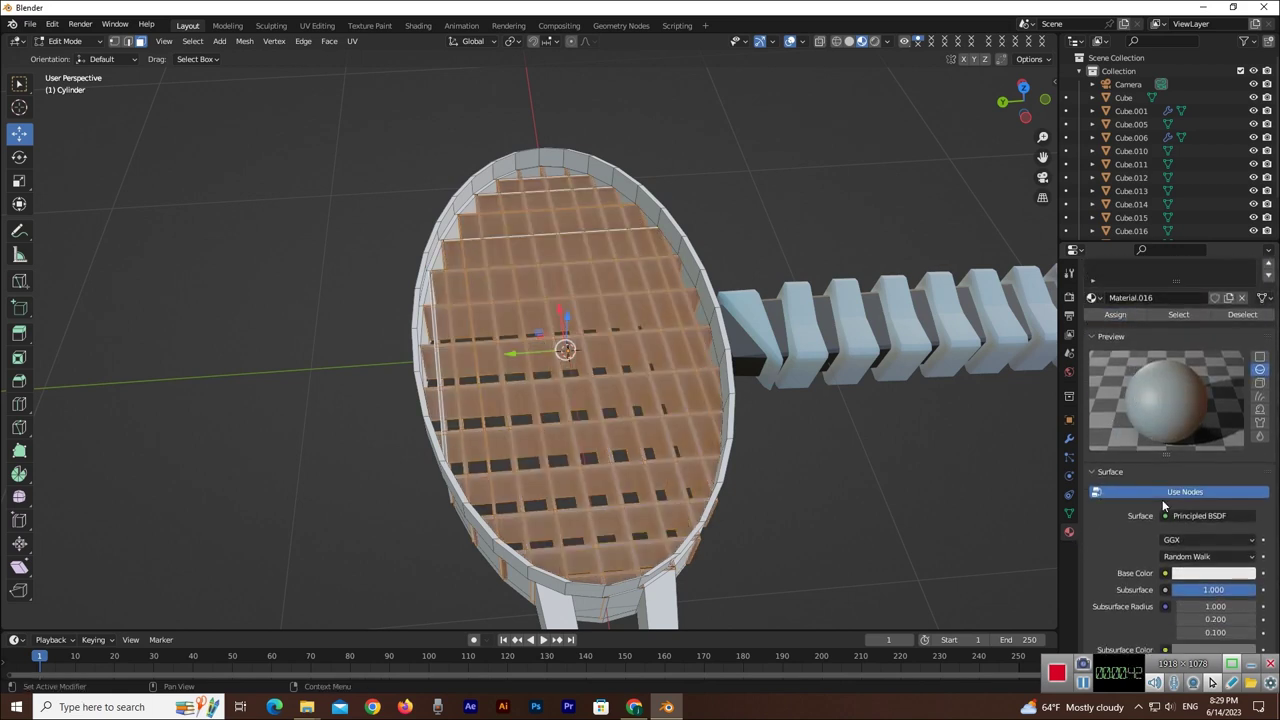
scroll(1163, 505, "down", 5)
left_click_drag(1176, 537, 1162, 537)
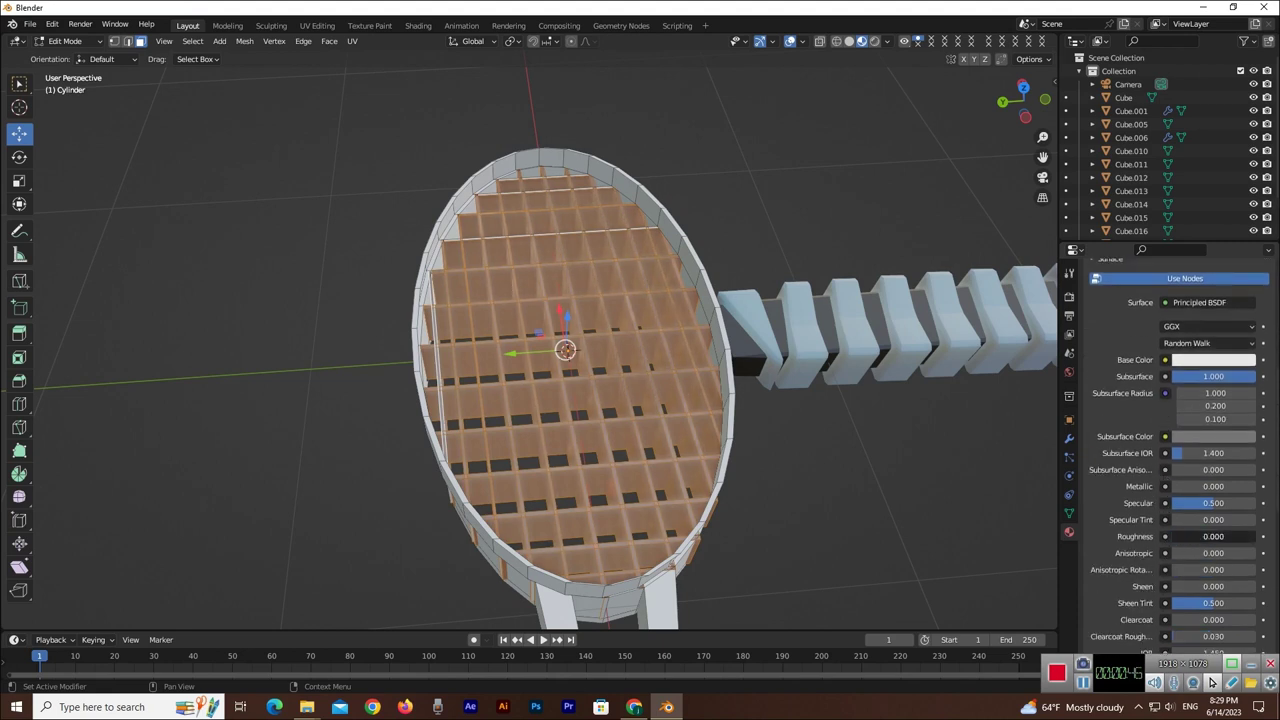
left_click_drag(1176, 537, 1176, 537)
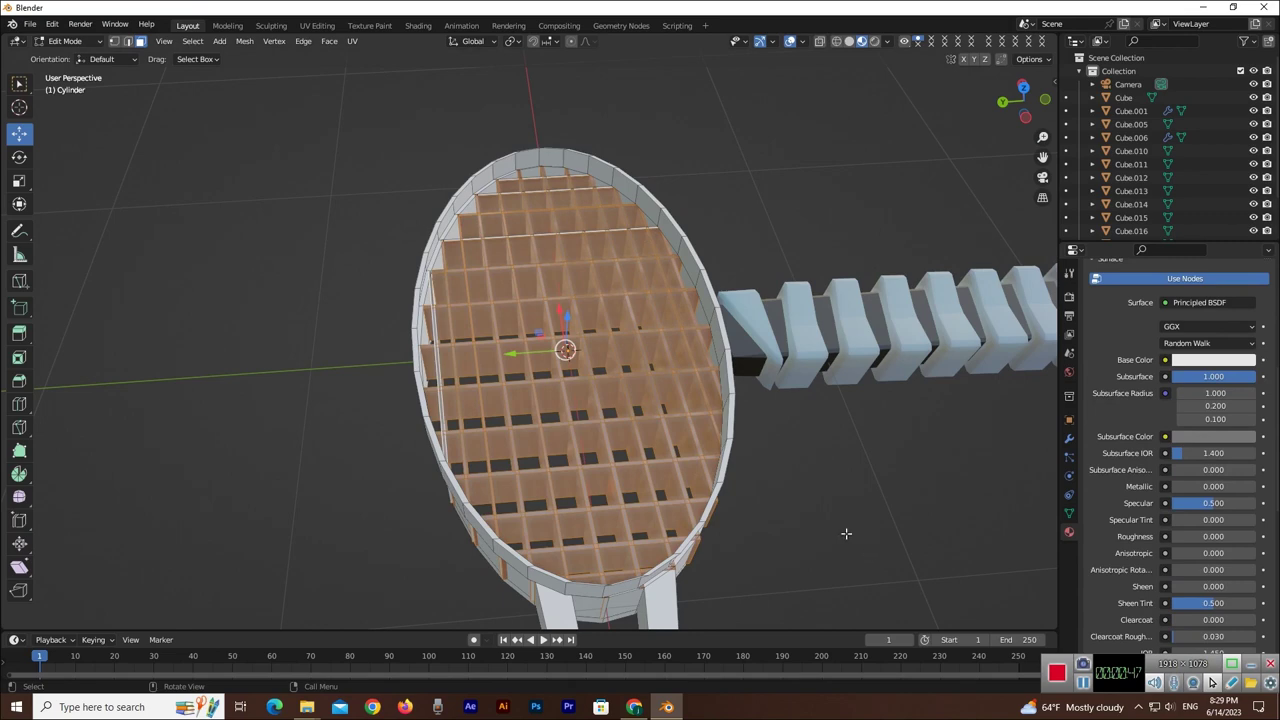
key("alt+a")
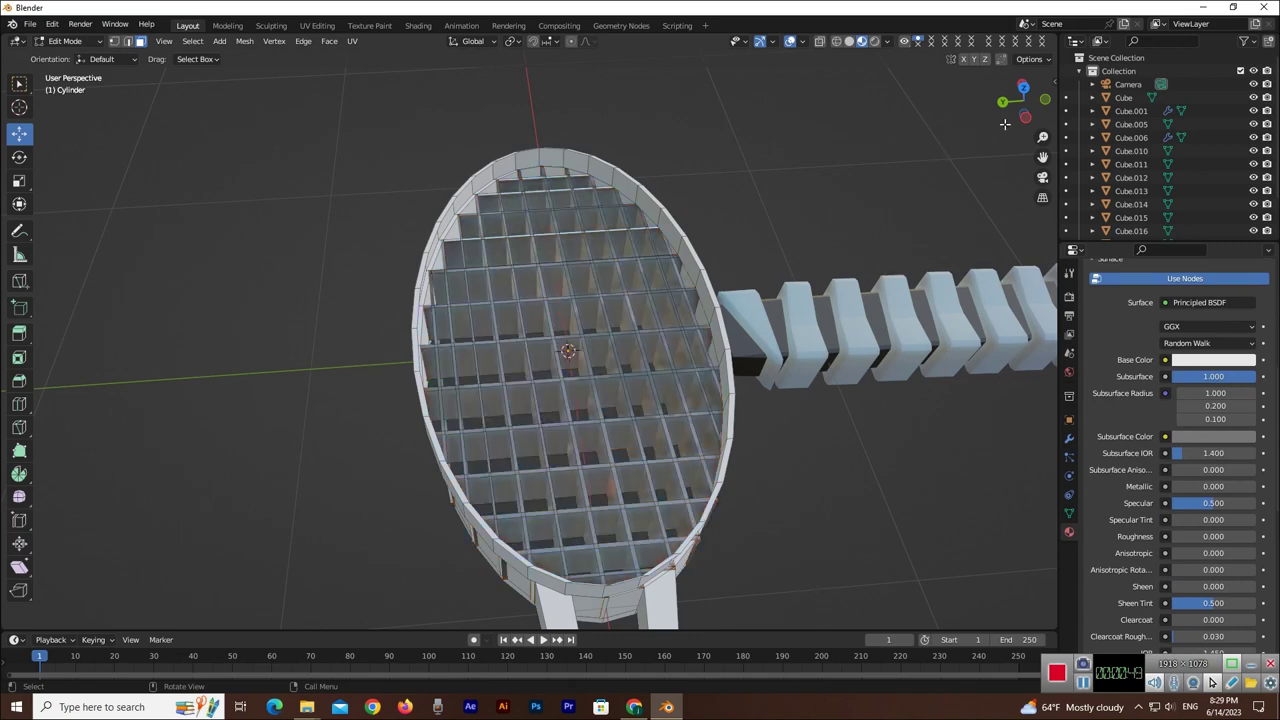
- Orbit around the racket head to inspect the translucent string grid, then pick a rim face
left_click_drag(1012, 106, 1020, 100)
scroll(670, 279, "up", 4)
scroll(670, 279, "down", 2)
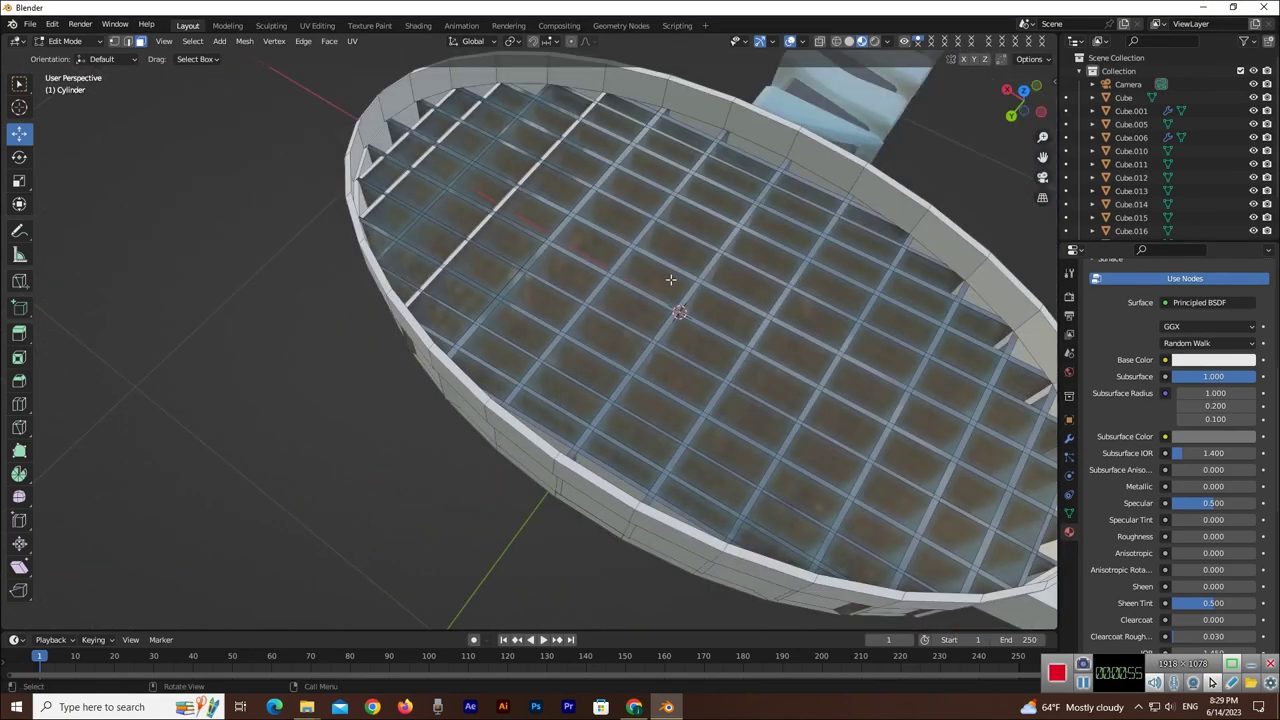
left_click_drag(1023, 128, 1020, 100)
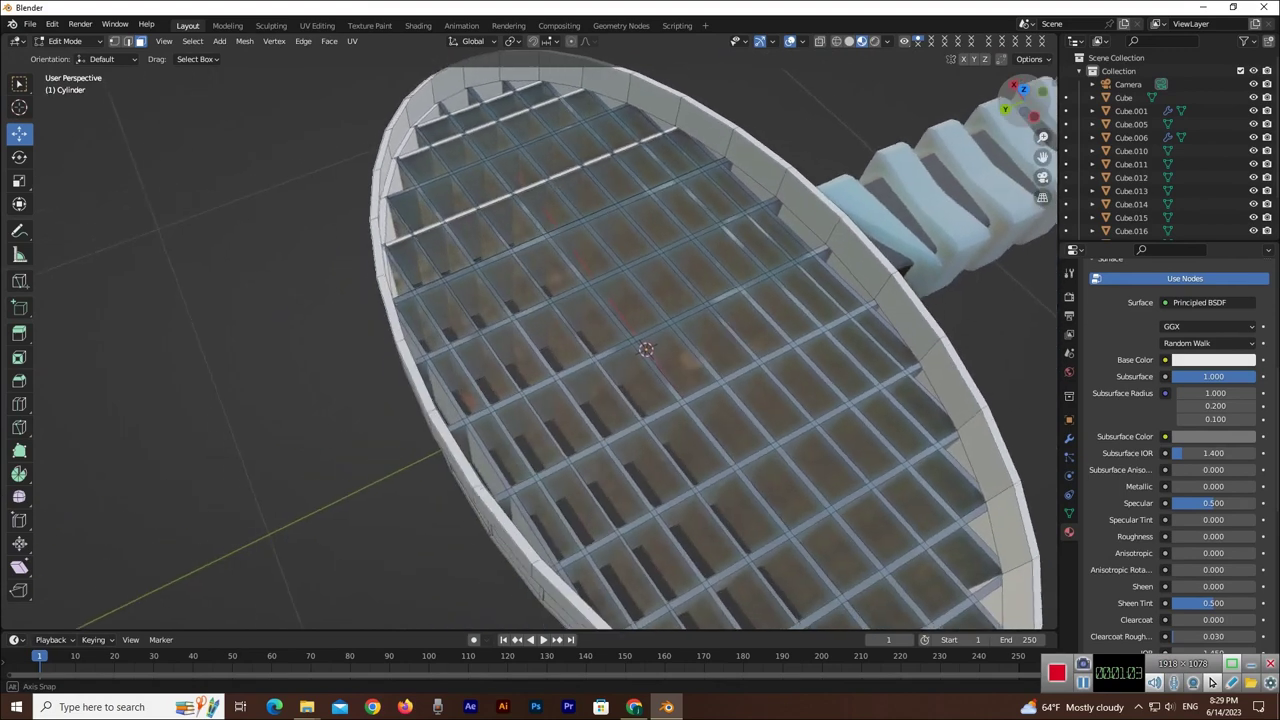
left_click_drag(1020, 100, 866, 237)
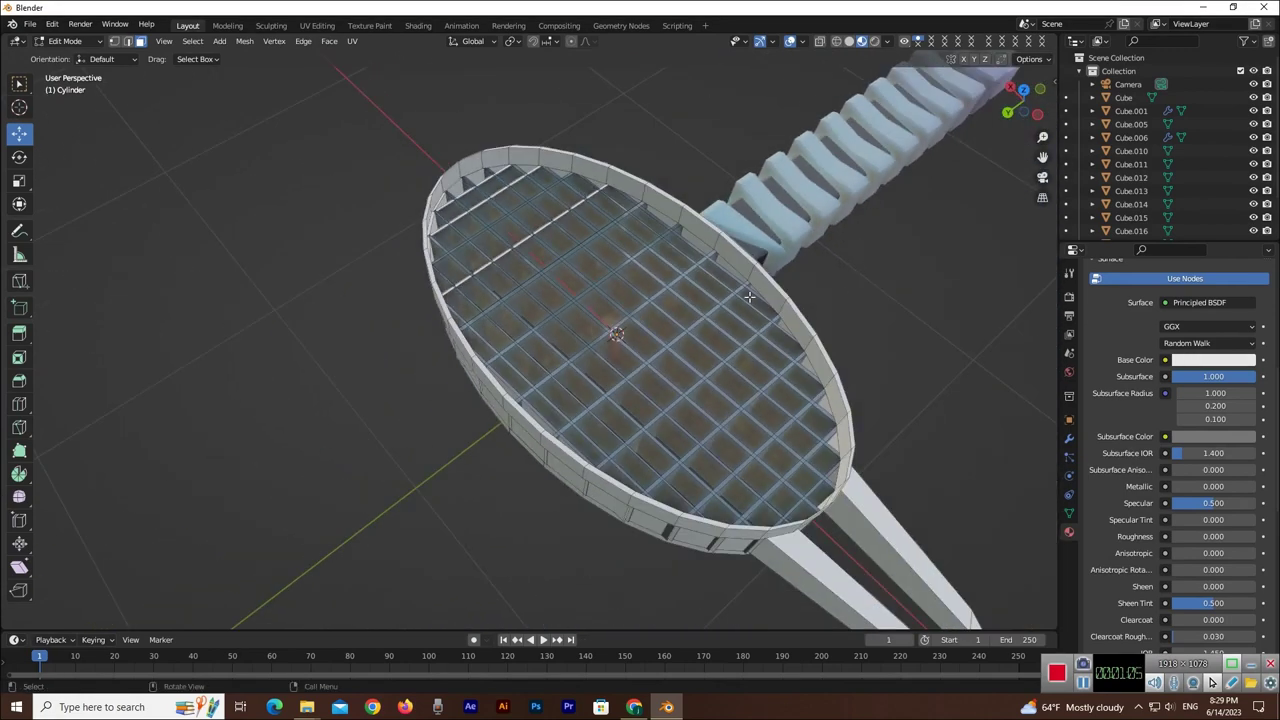
left_click(725, 252)
- Shift-select the upper-left and right-side outer rim faces of the racket head
left_click(708, 241, "shift")
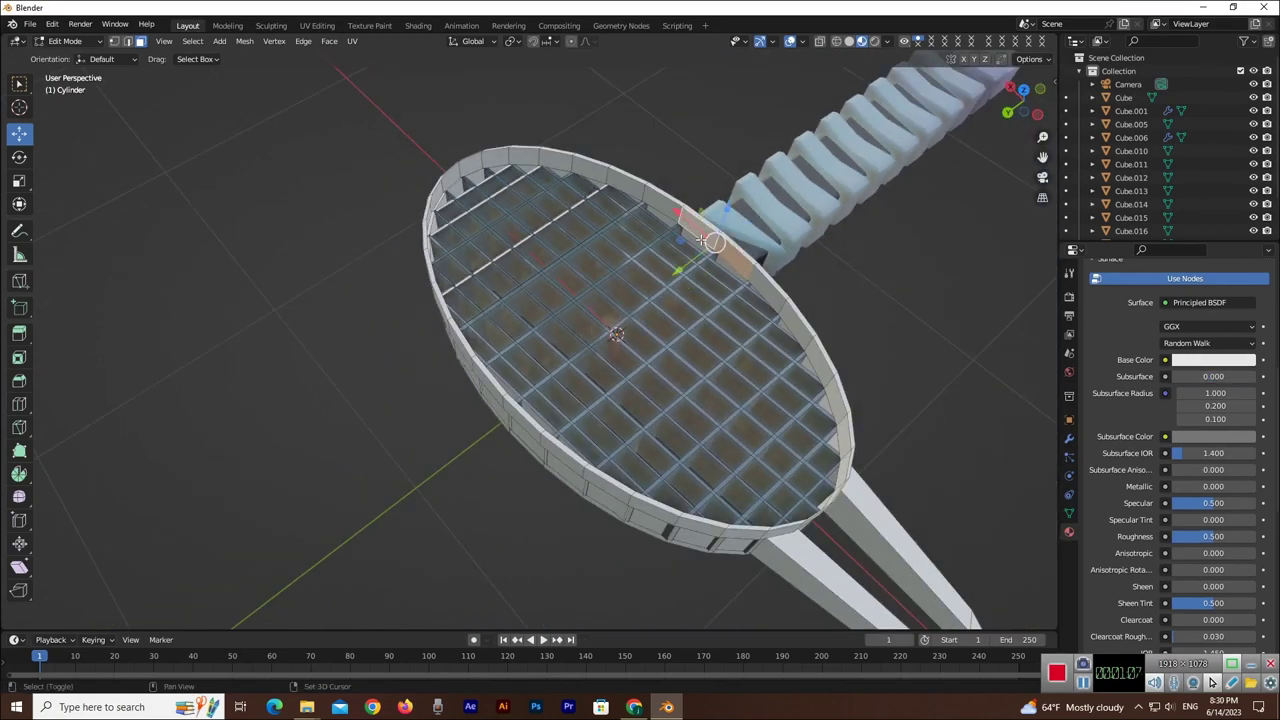
left_click(661, 208, "shift")
left_click(618, 187, "shift")
left_click(593, 176, "shift")
left_click(562, 167, "shift")
left_click(520, 158, "shift")
left_click(465, 170, "shift")
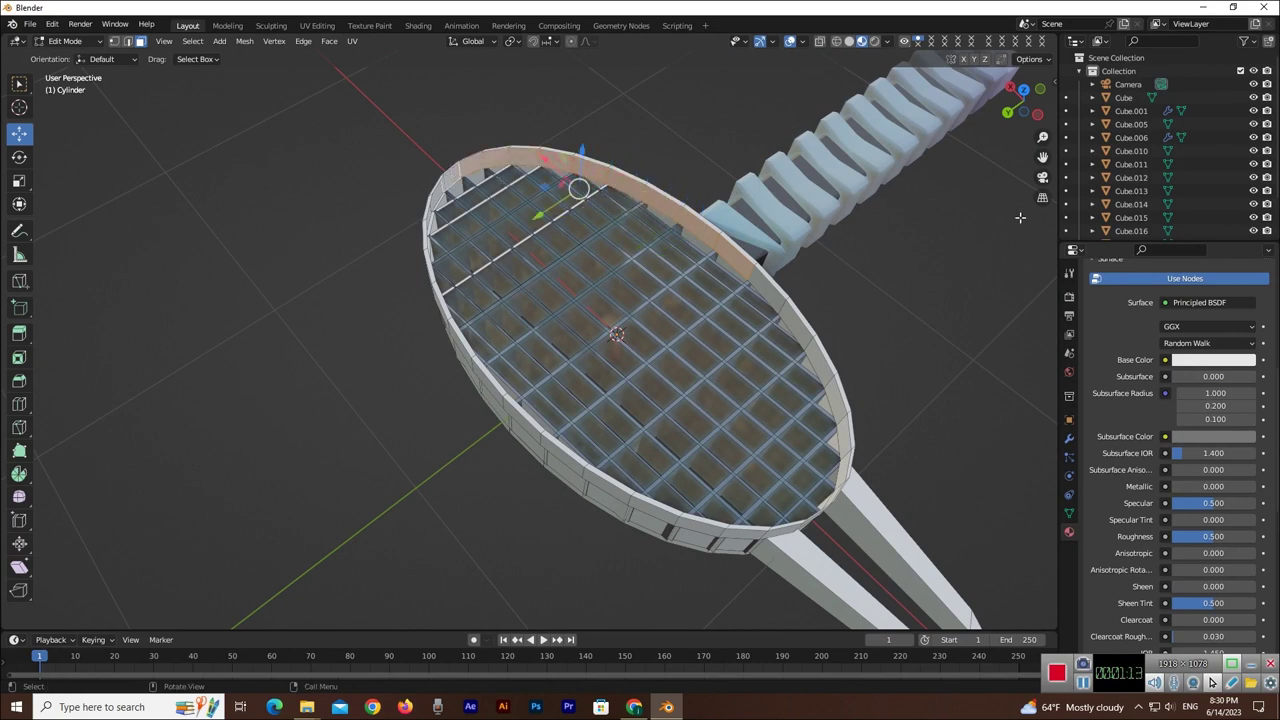
left_click(768, 291, "shift")
left_click(800, 323, "shift")
left_click(818, 360, "shift")
left_click(843, 441, "shift")
left_click(842, 400, "shift")
- From a view of the lower side, add the lower and right rim faces to the selection
mouse_move(1010, 127)
left_mouse_down()
mouse_move(940, 140)
mouse_move(837, 294)
left_mouse_up()
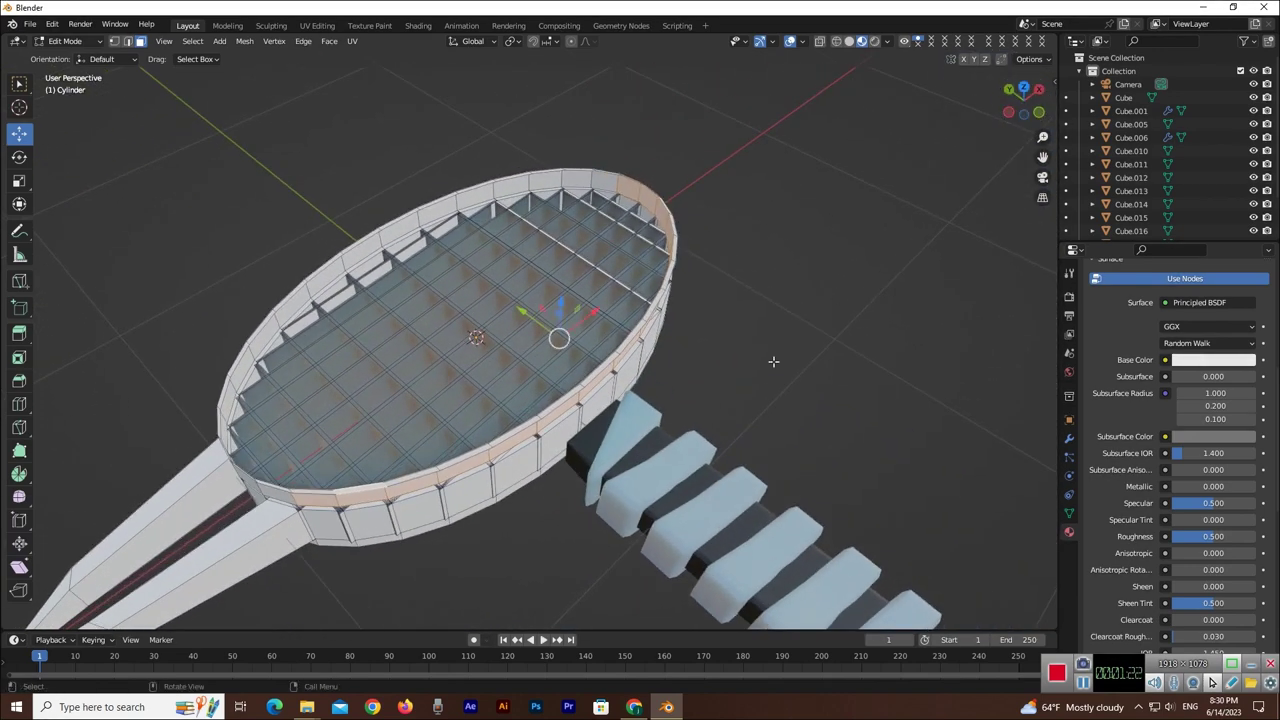
left_click(339, 527, "shift")
left_click(365, 524, "shift")
left_click(410, 515, "shift")
left_click(463, 493, "shift")
left_click(516, 472, "shift")
left_click(560, 442, "shift")
left_click(605, 395, "shift")
left_click(621, 360, "shift")
left_click(614, 352, "shift")
left_click(560, 425, "shift")
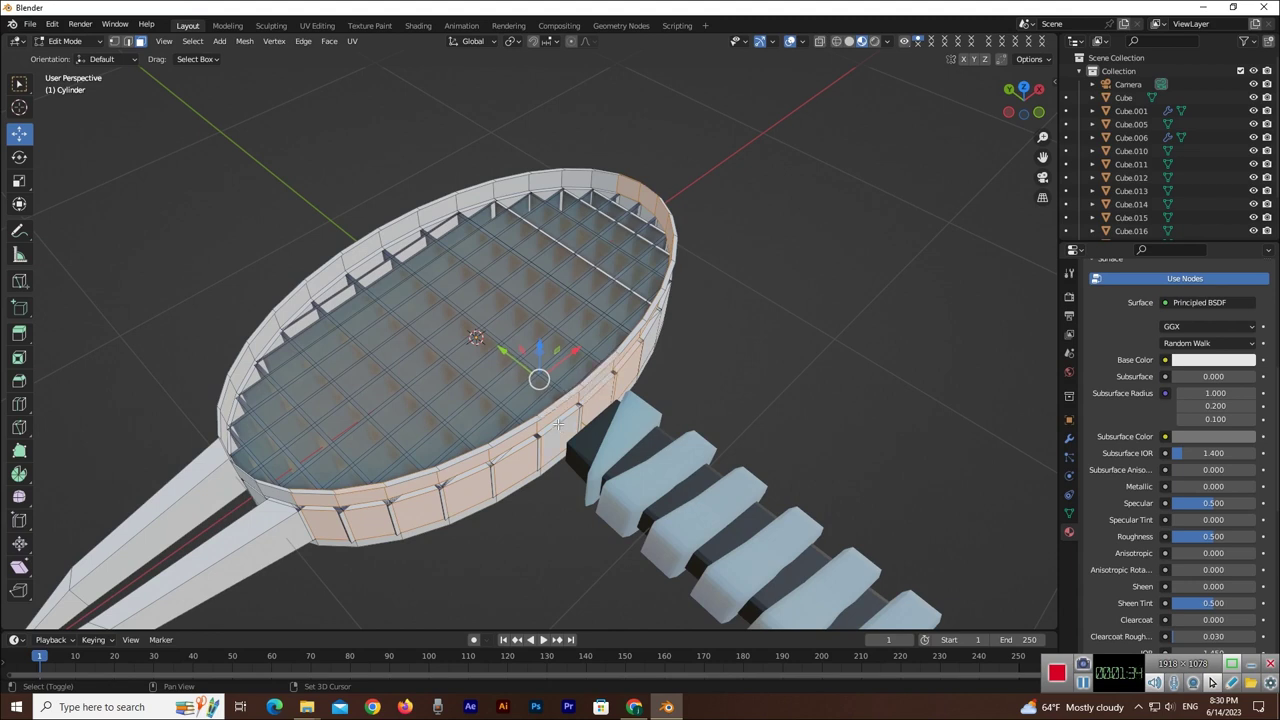
left_click(556, 442, "shift")
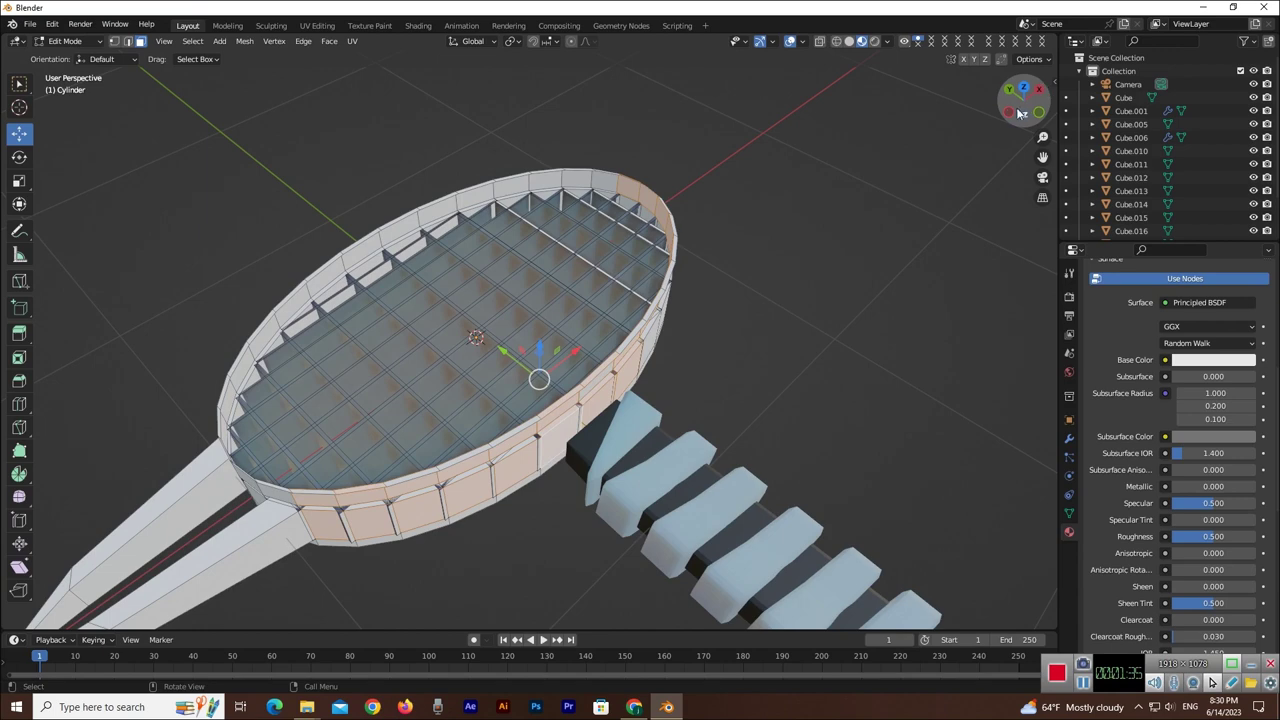
left_click_drag(1020, 113, 740, 415)
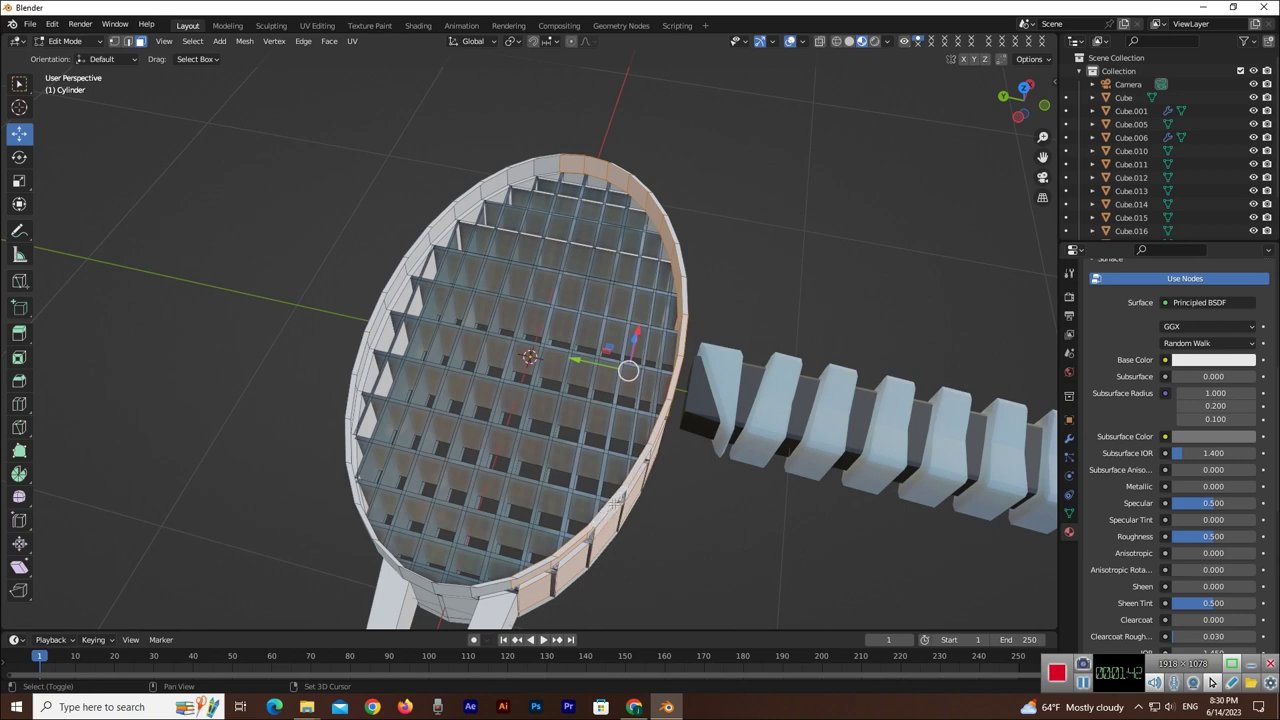
- Add the lower-right rim faces and five bottom ring faces to the selection
left_click(630, 493, "shift")
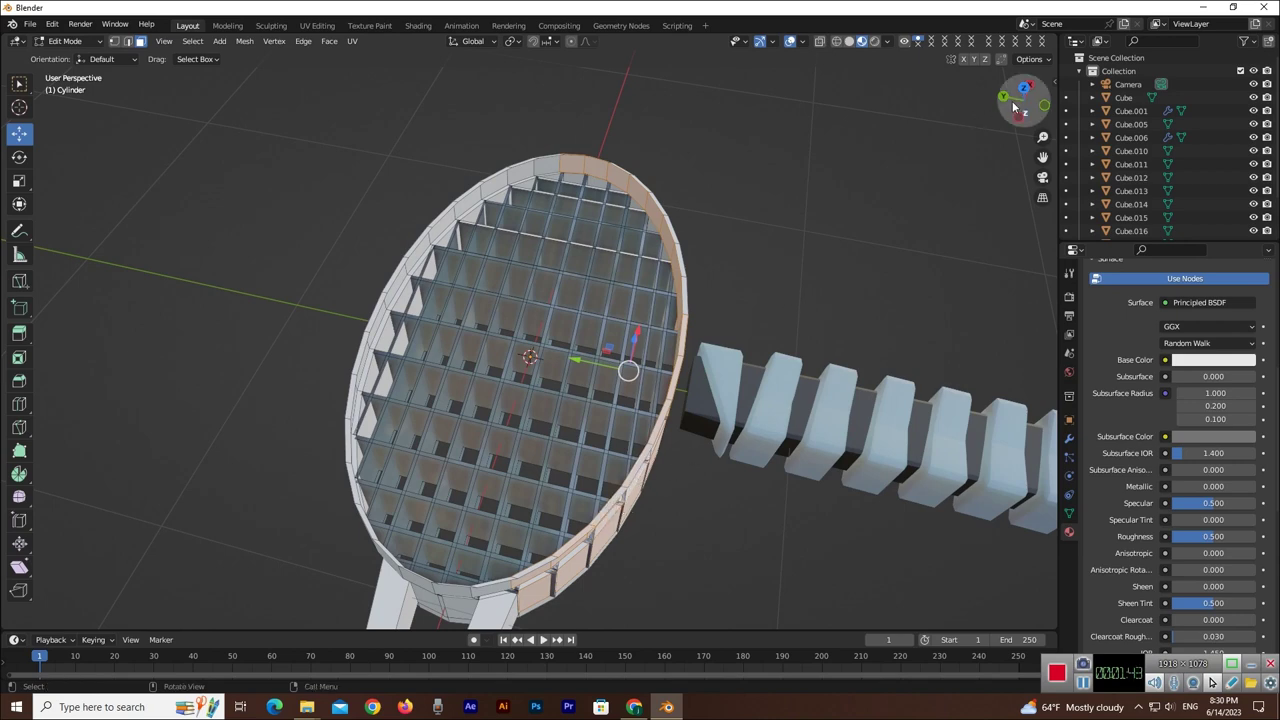
left_click_drag(1020, 105, 965, 140)
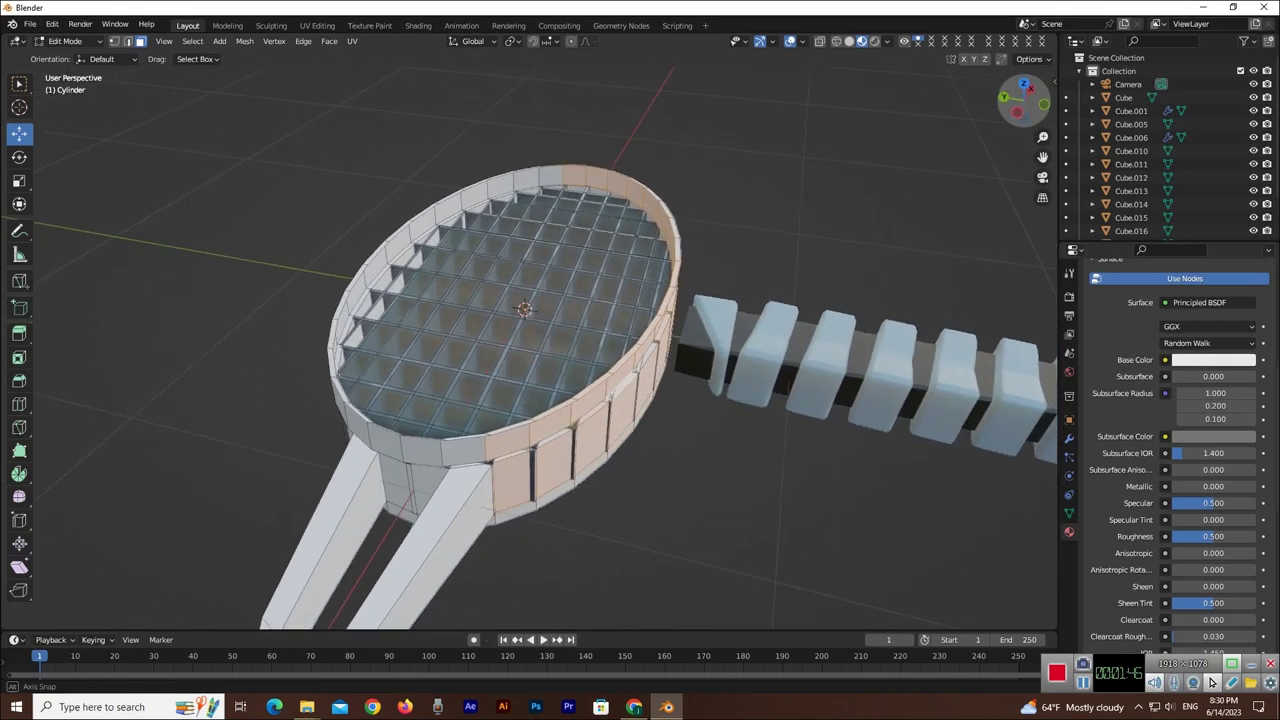
left_click(583, 410, "shift")
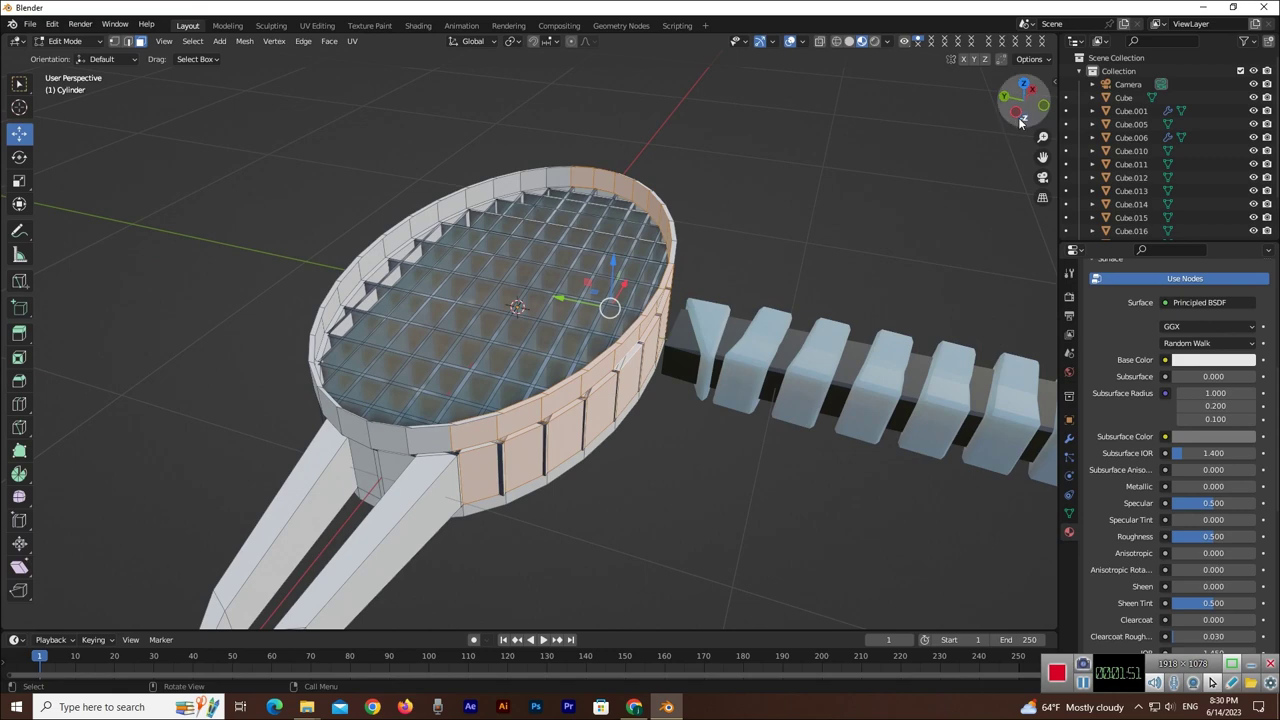
left_click_drag(1020, 104, 1022, 128)
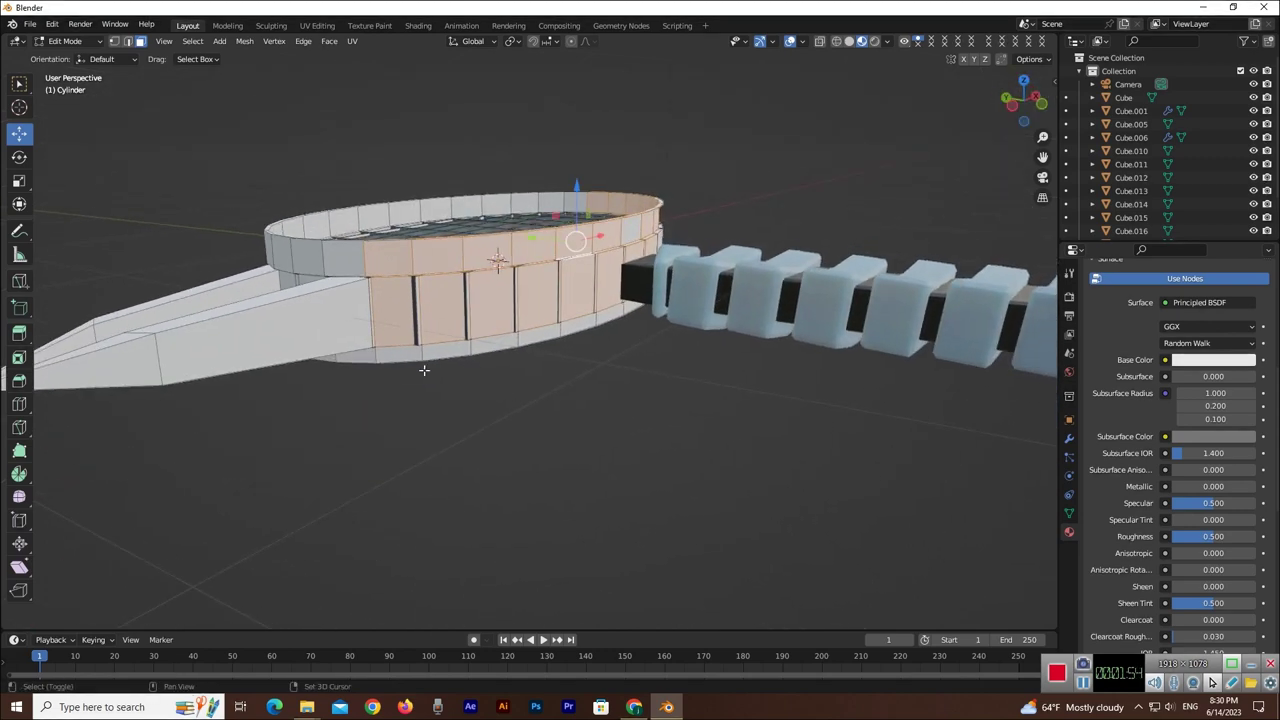
left_click(400, 352, "shift")
left_click(445, 348, "shift")
left_click(495, 342, "shift")
left_click(540, 335, "shift")
left_click(574, 327, "shift")
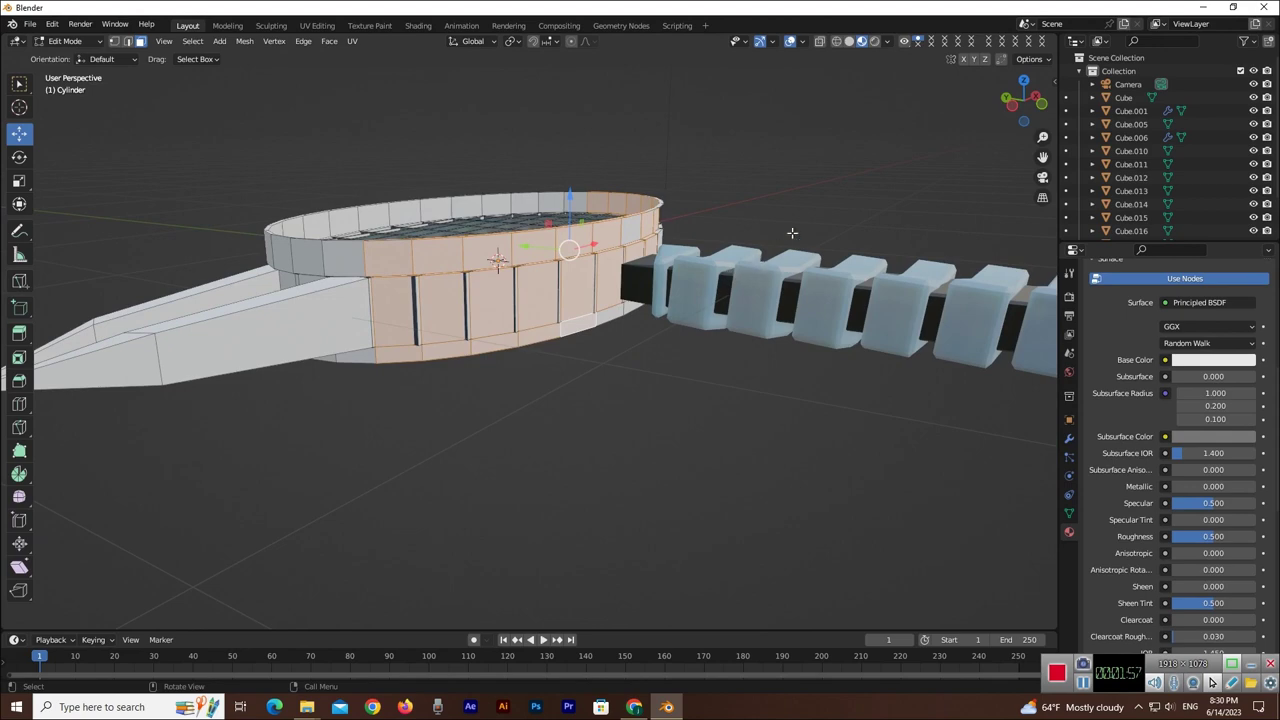
- From above the rim, add the rim wall faces and bottom strip face
left_click_drag(1020, 100, 990, 110)
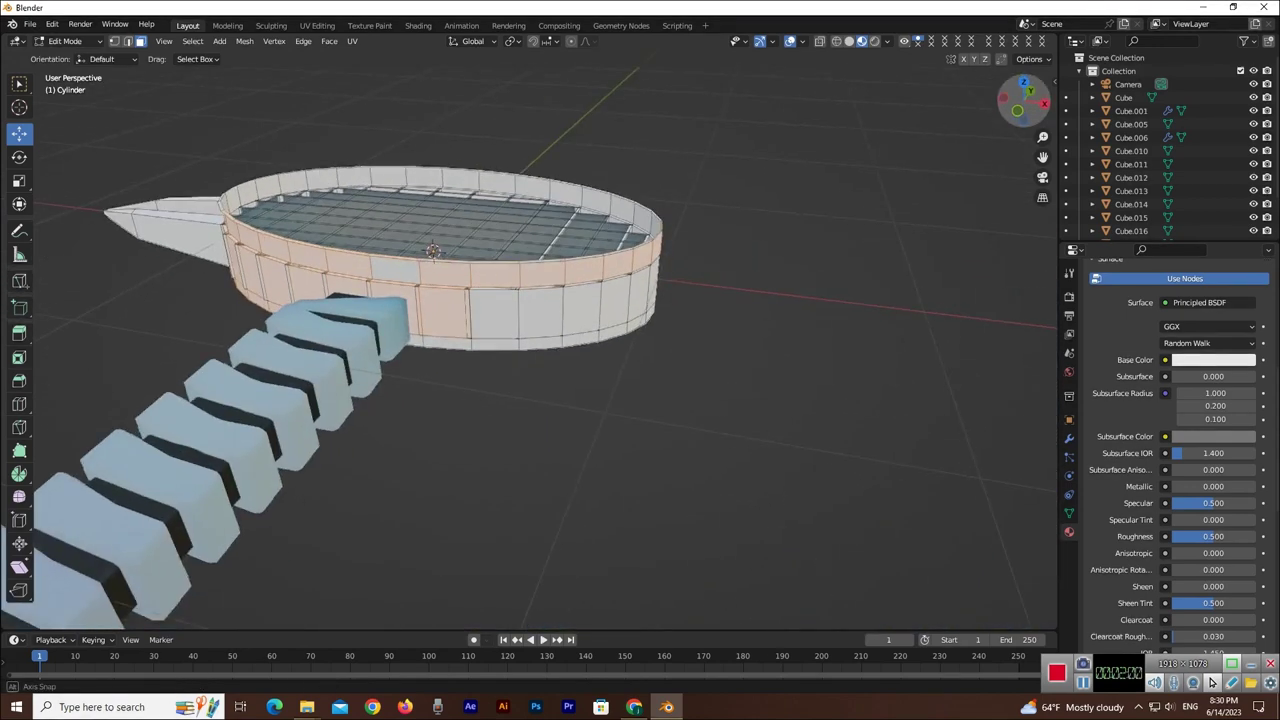
middle_click_drag(523, 401, 523, 401)
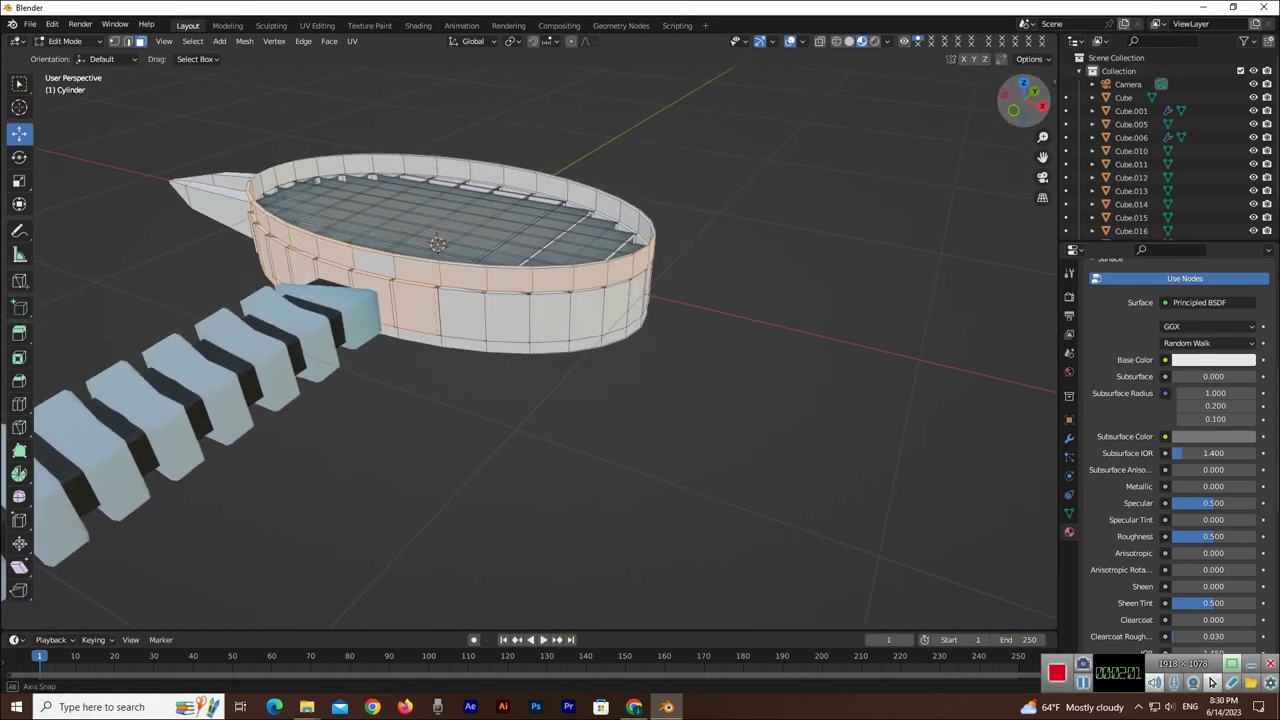
left_click(466, 322, "shift")
left_click(376, 271, "shift")
left_click(415, 342, "shift")
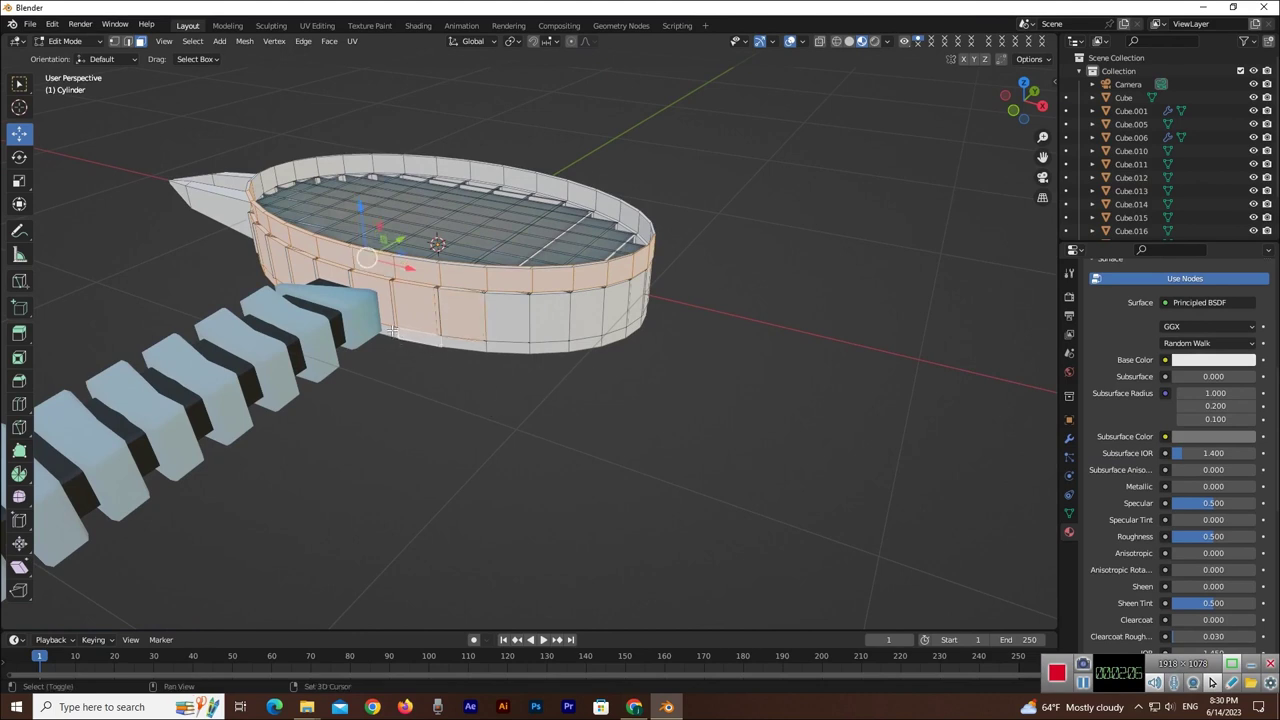
left_click(500, 316, "shift")
left_click(553, 324, "shift")
left_click(548, 349, "shift")
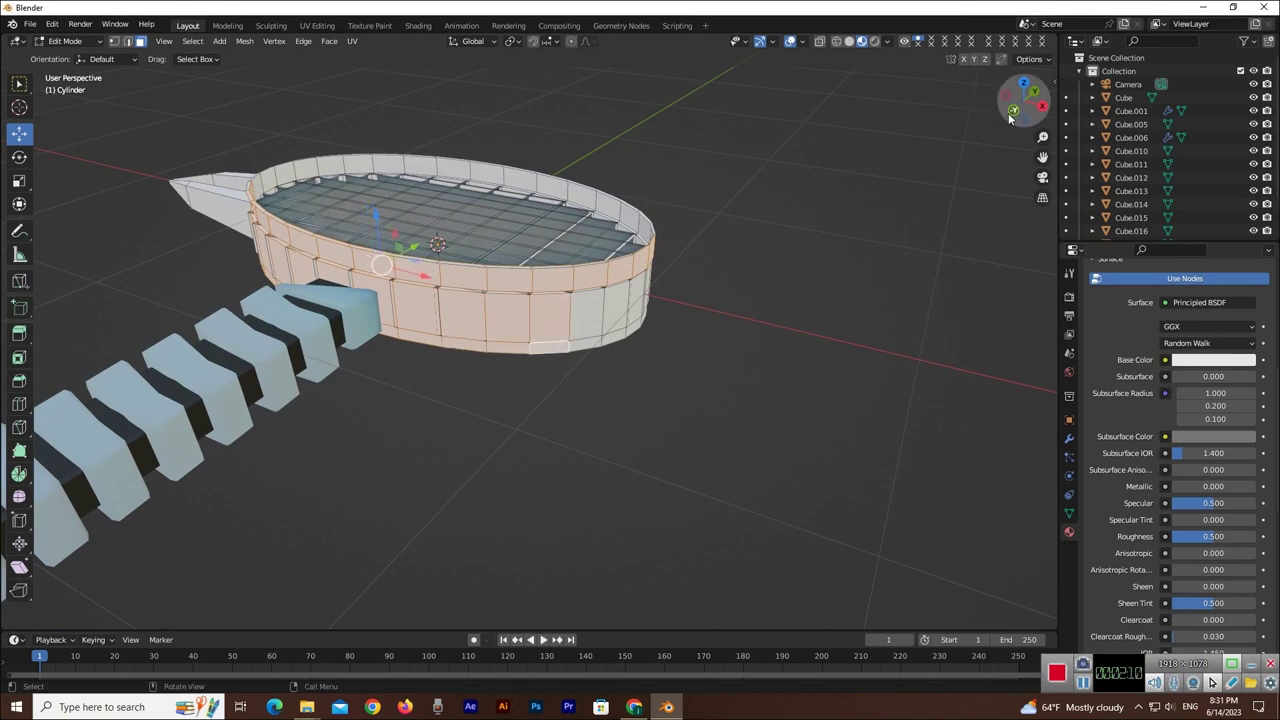
- From a top-down view, extend the rim face selection with ten more neighbouring faces
left_click_drag(1008, 113, 990, 150)
left_click(480, 395, "shift")
left_click(487, 402, "shift")
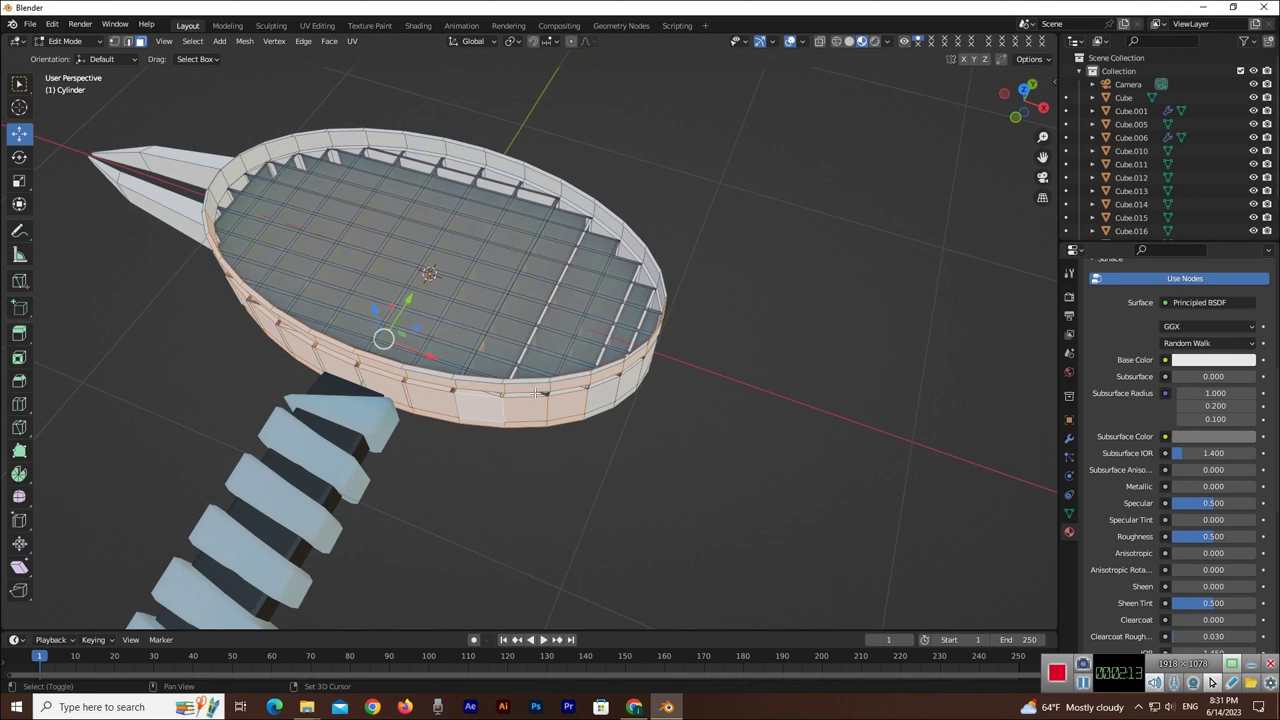
left_click(535, 393, "shift")
left_click(605, 398, "shift")
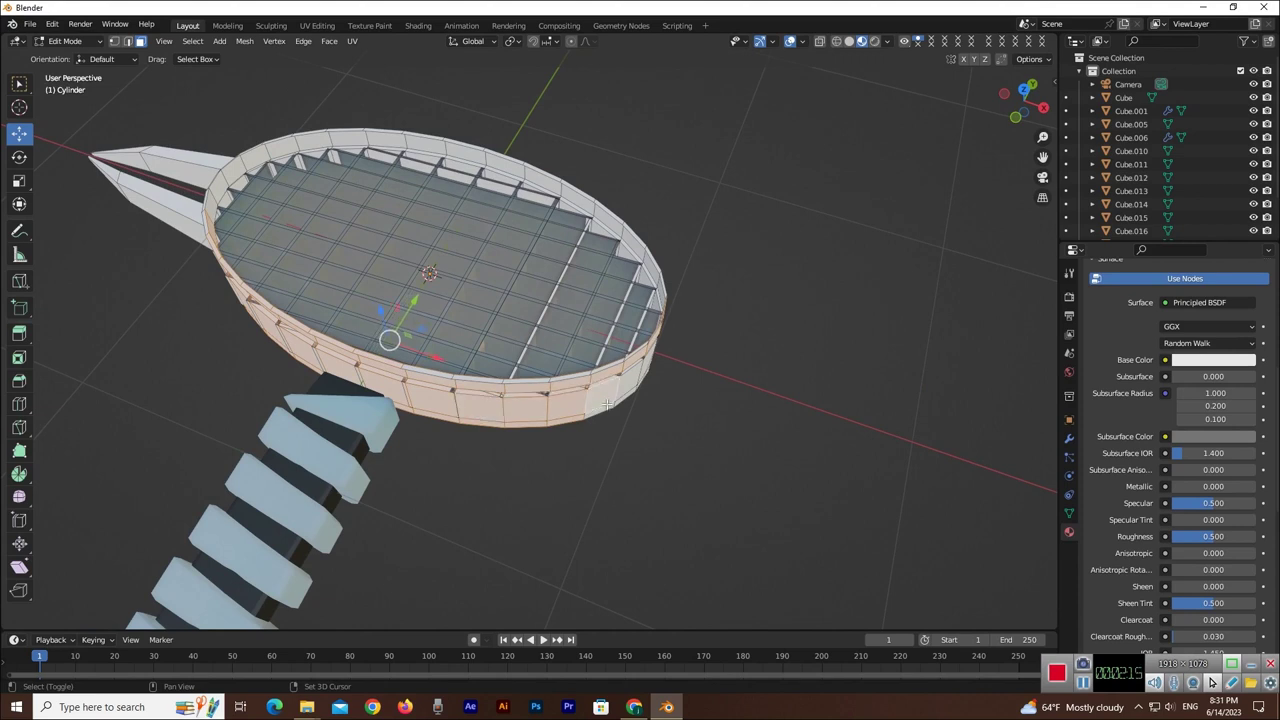
left_click(631, 374, "shift")
left_click(608, 370, "shift")
left_click(556, 382, "shift")
left_click(540, 382, "shift")
left_click(467, 385, "shift")
left_click(478, 382, "shift")
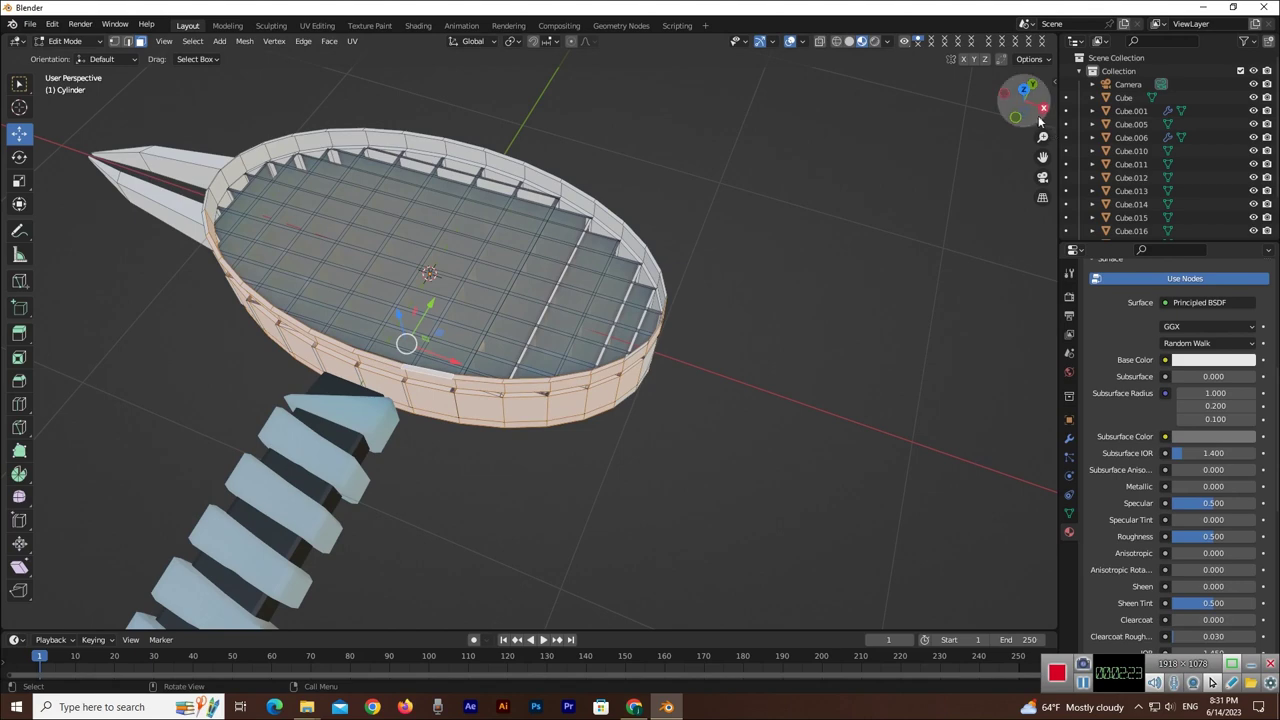
left_click_drag(1023, 100, 1090, 104)
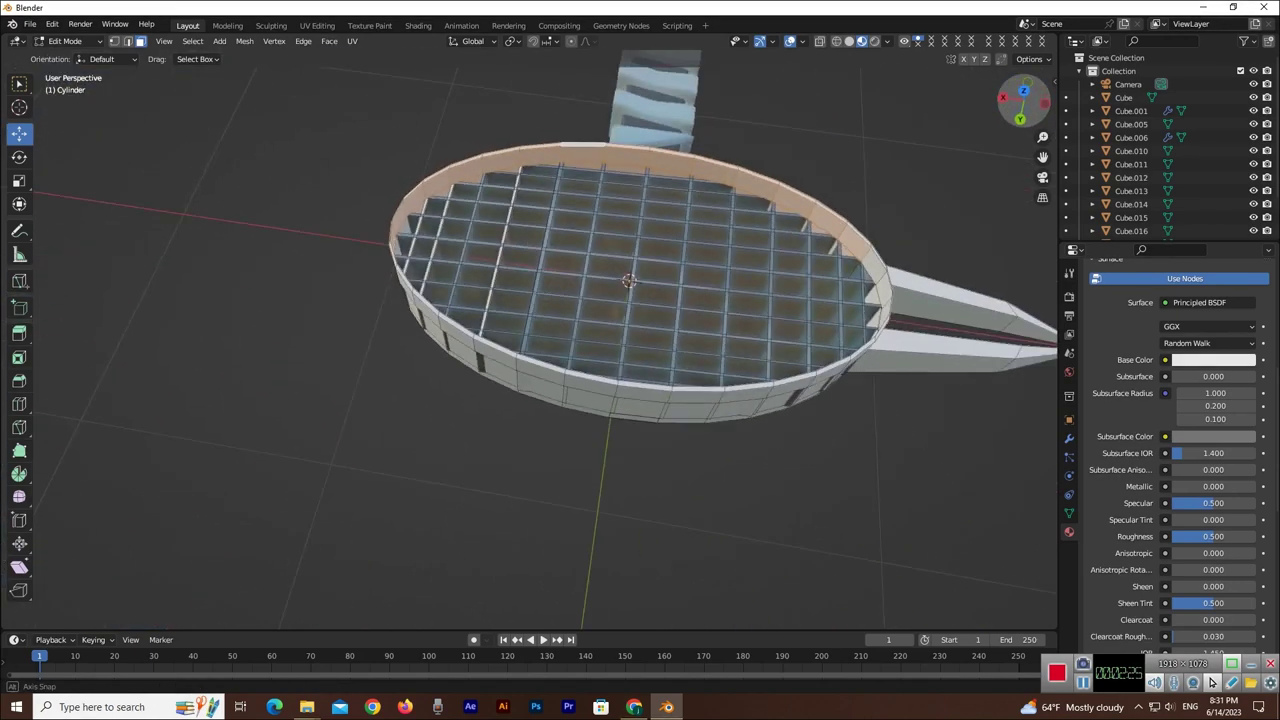
- From a side view, add the first rim side faces and the bottom rim face to the selection
left_click_drag(1023, 100, 590, 395)
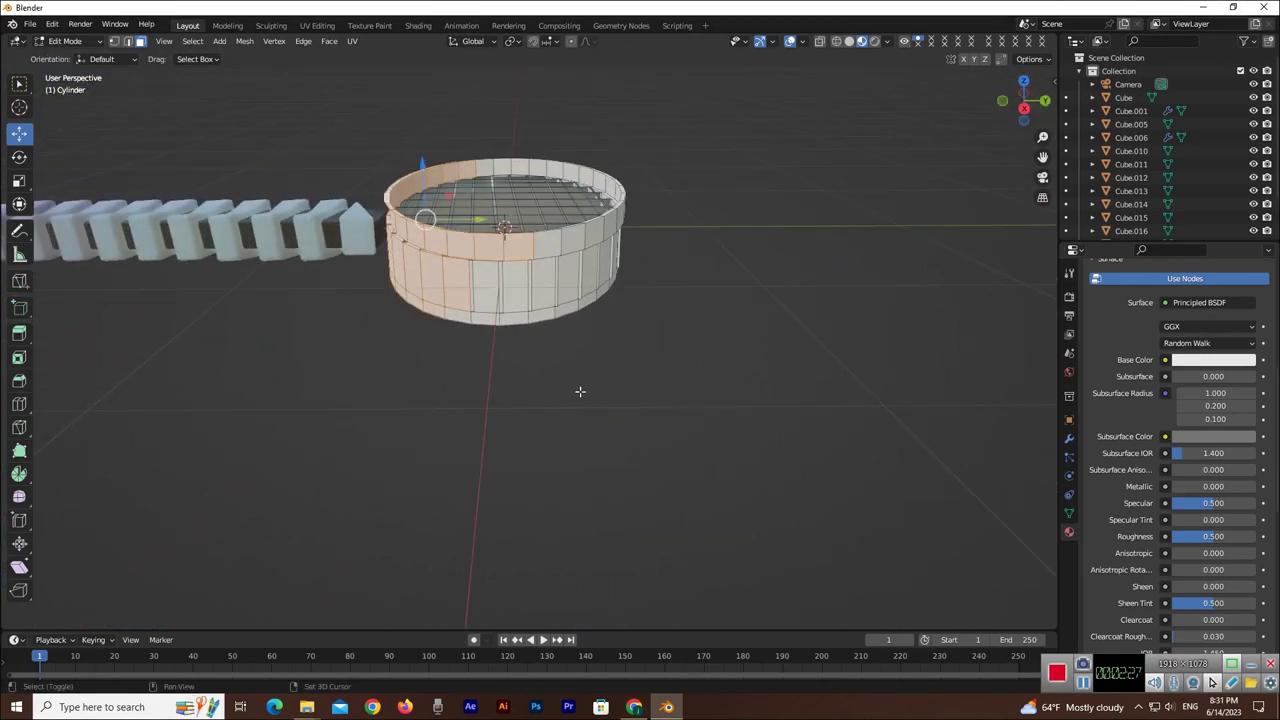
left_click(481, 289, "shift")
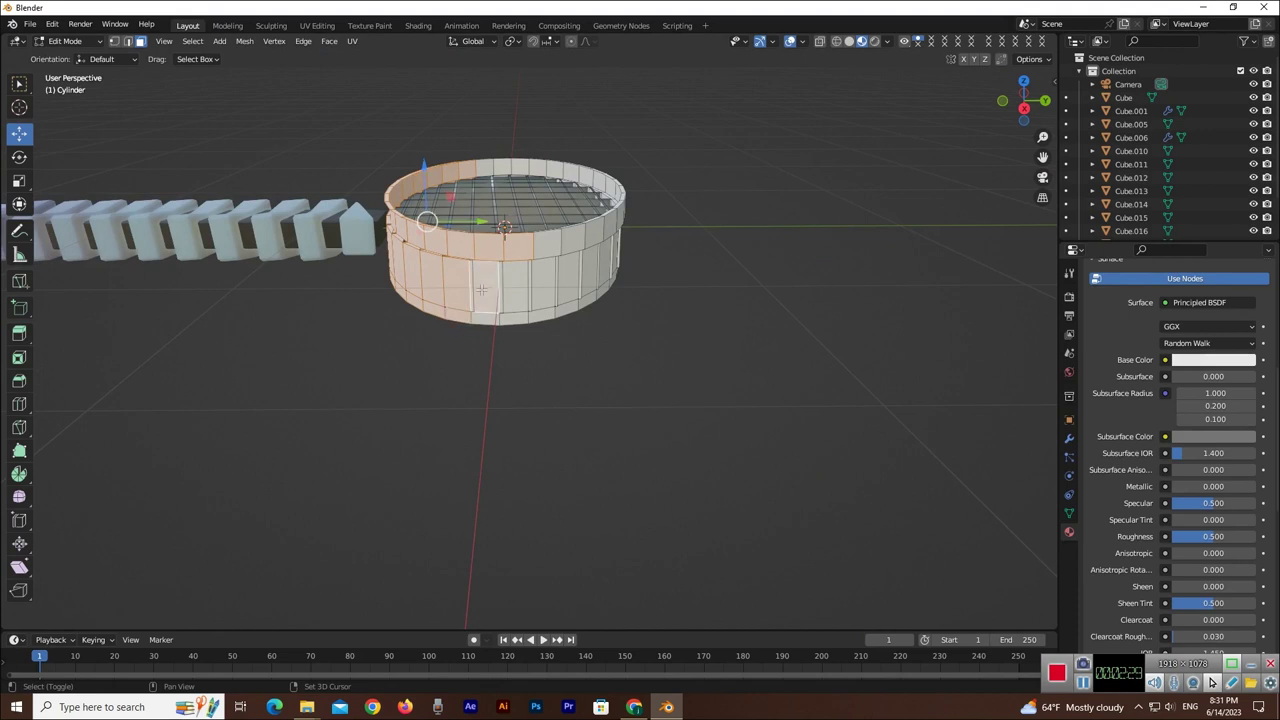
left_click(545, 250, "shift")
left_click(515, 285, "shift")
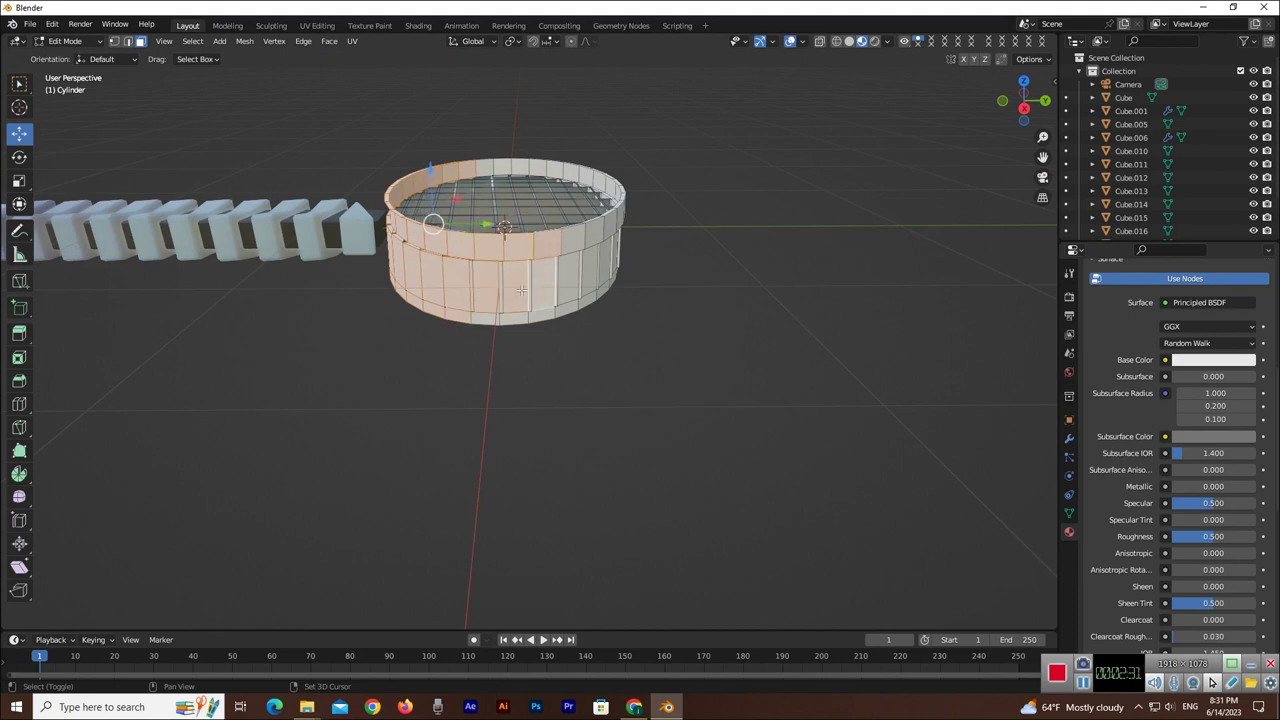
scroll(533, 268, "up", 4)
scroll(471, 77, "down", 2)
left_click(515, 256, "shift")
left_click(476, 256, "shift")
left_click(440, 294, "shift")
- From above, add the next upper, middle and bottom-strip wall faces along the rim
mouse_move(995, 99)
left_mouse_down()
mouse_move(990, 200)
mouse_move(989, 113)
left_mouse_up()
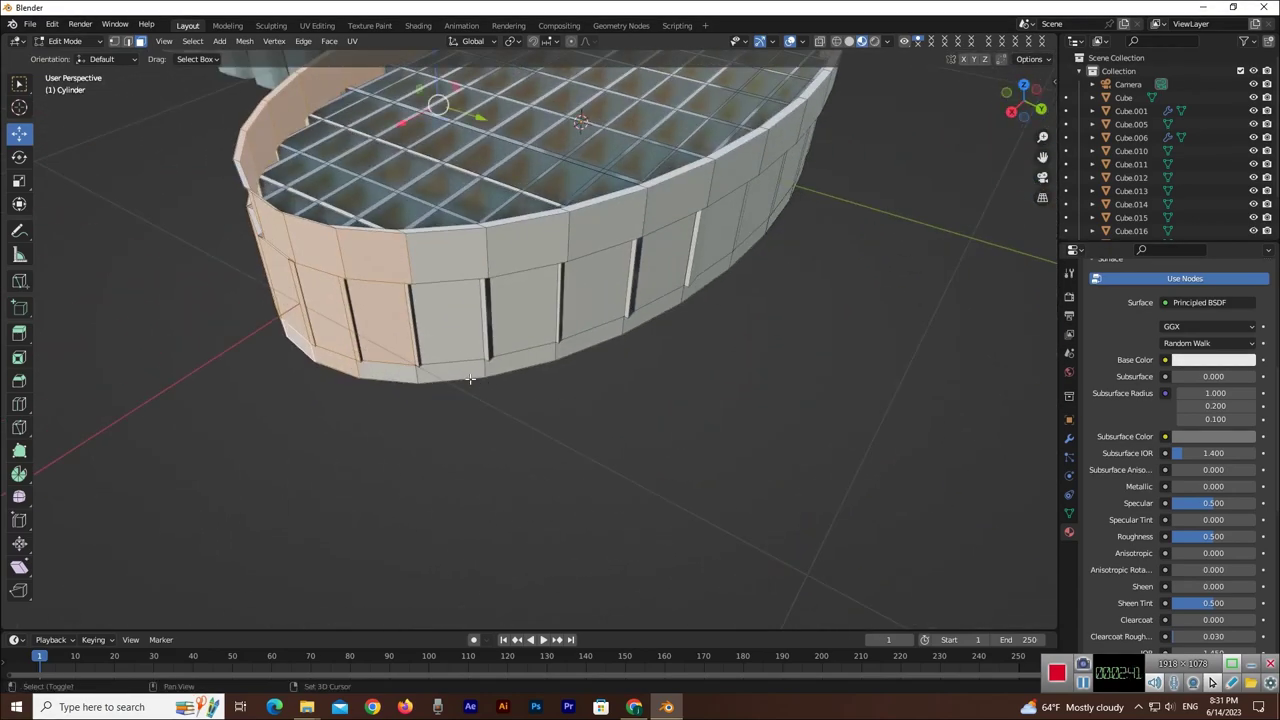
left_click(390, 372, "shift")
left_click(440, 372, "shift")
left_click(448, 340, "shift")
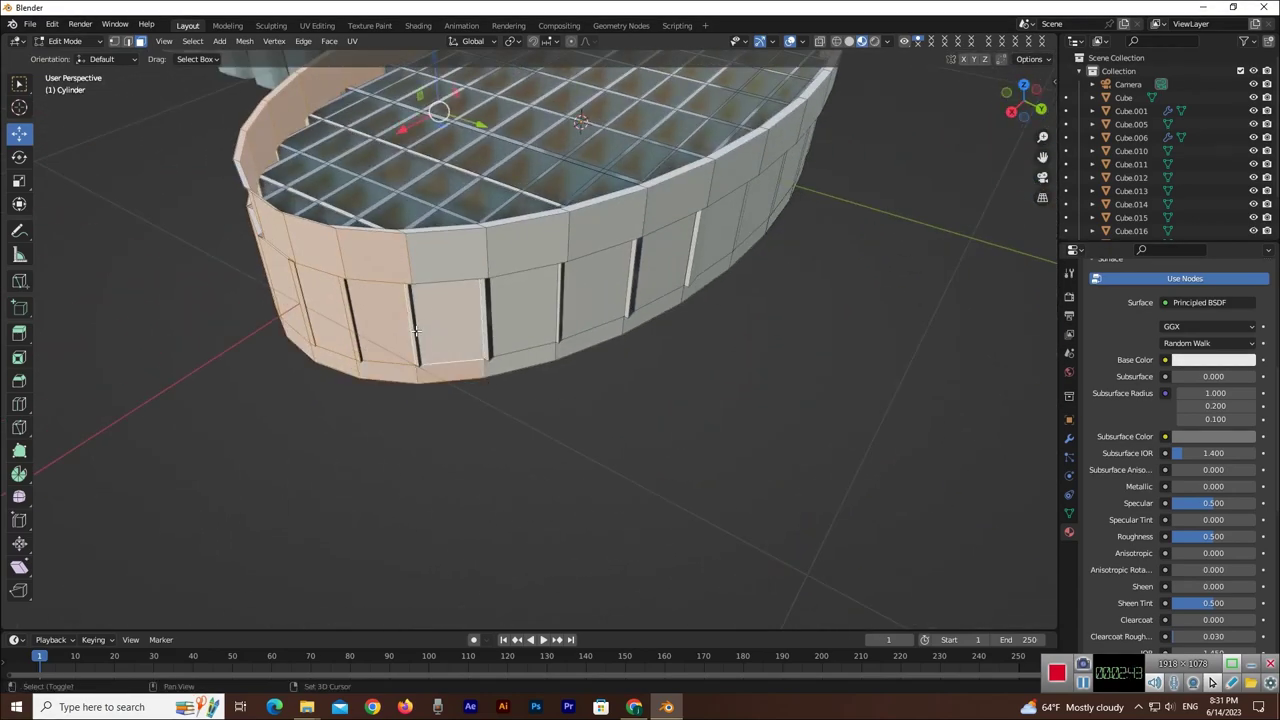
left_click(445, 272, "shift")
left_click(502, 270, "shift")
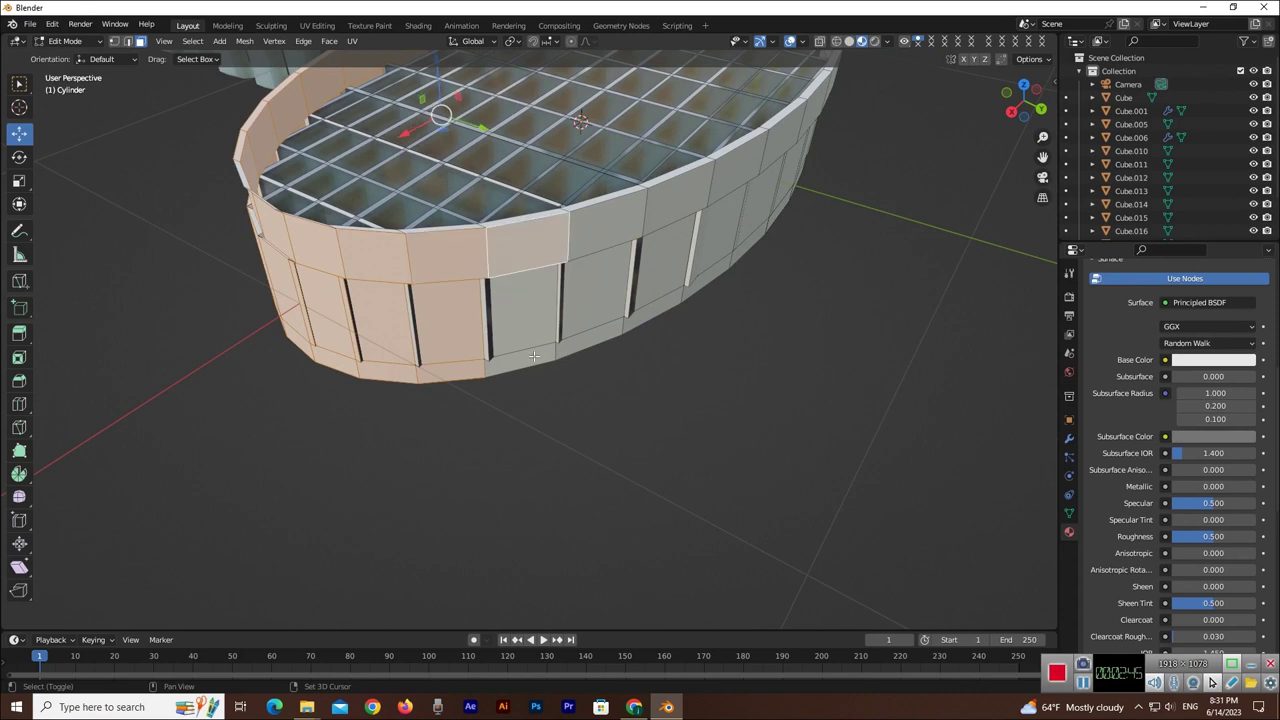
left_click(534, 356, "shift")
left_click(539, 314, "shift")
left_click(581, 292, "shift")
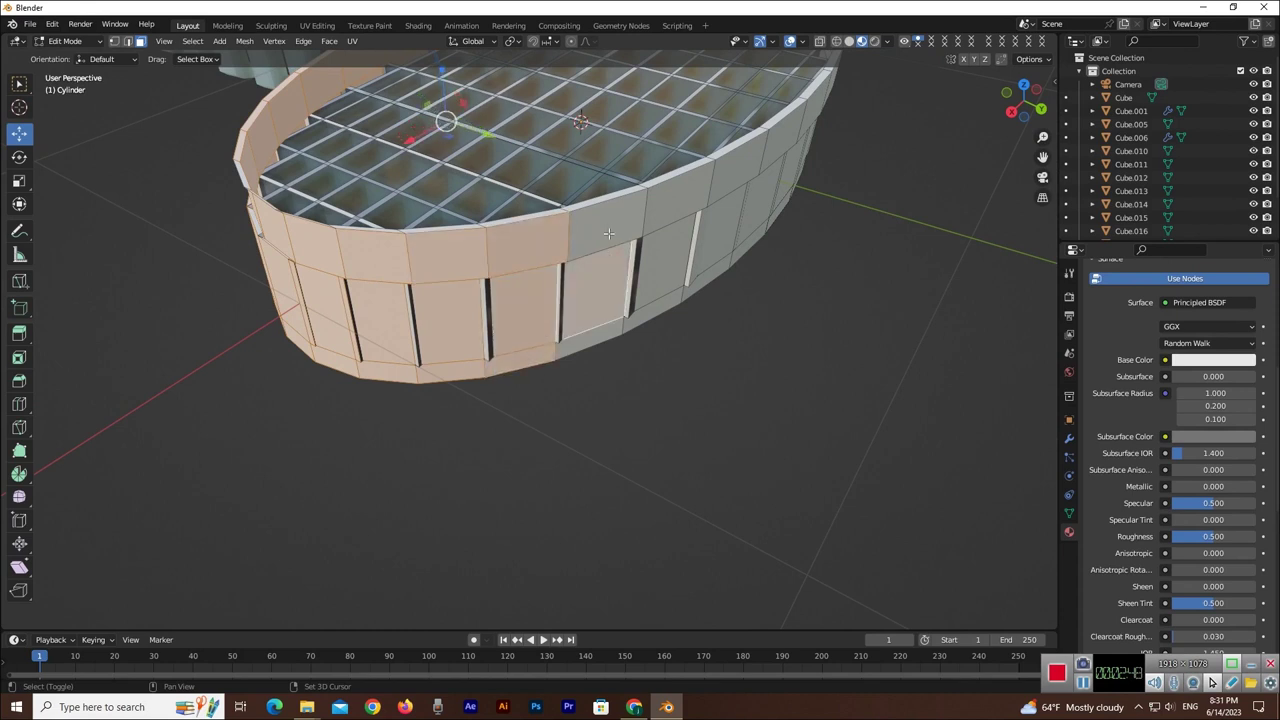
left_click(606, 225, "shift")
left_click(585, 347, "shift")
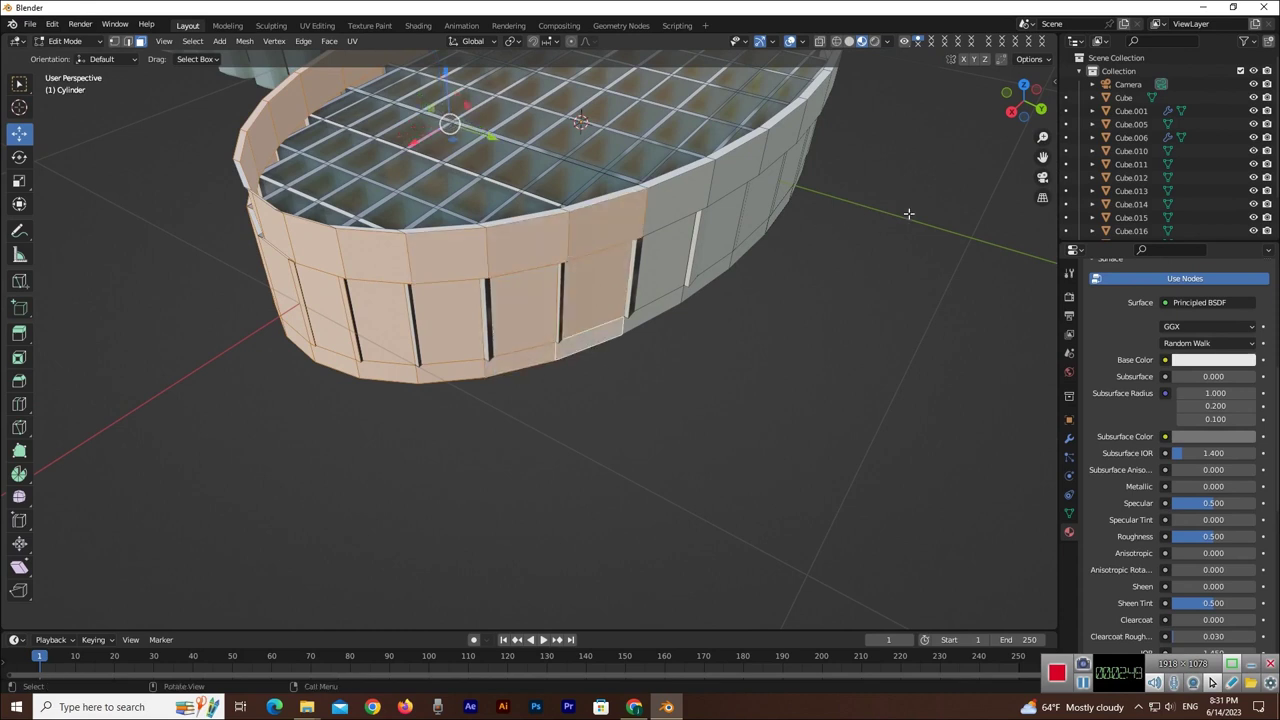
- From a lower angle, select the wall faces around the window, correcting the window strip picks
left_click_drag(1025, 103, 557, 209)
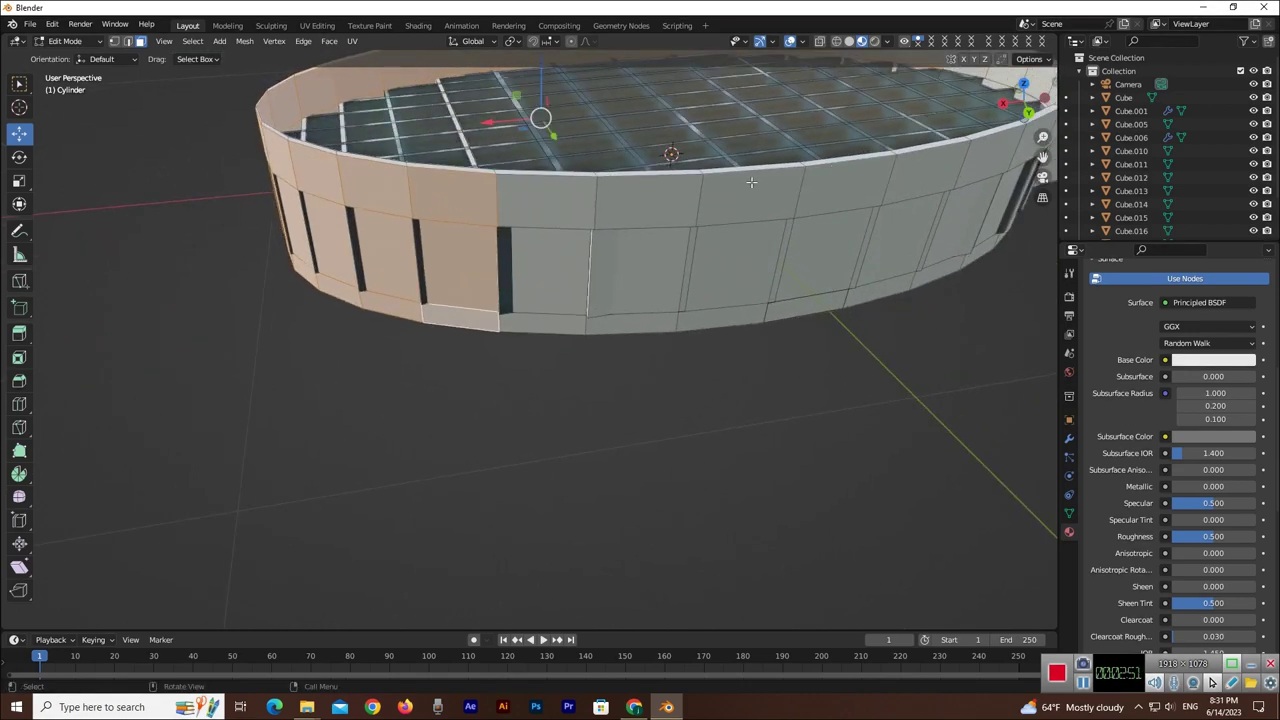
left_click(557, 209, "shift")
left_click(546, 268, "shift")
left_click(544, 328, "shift")
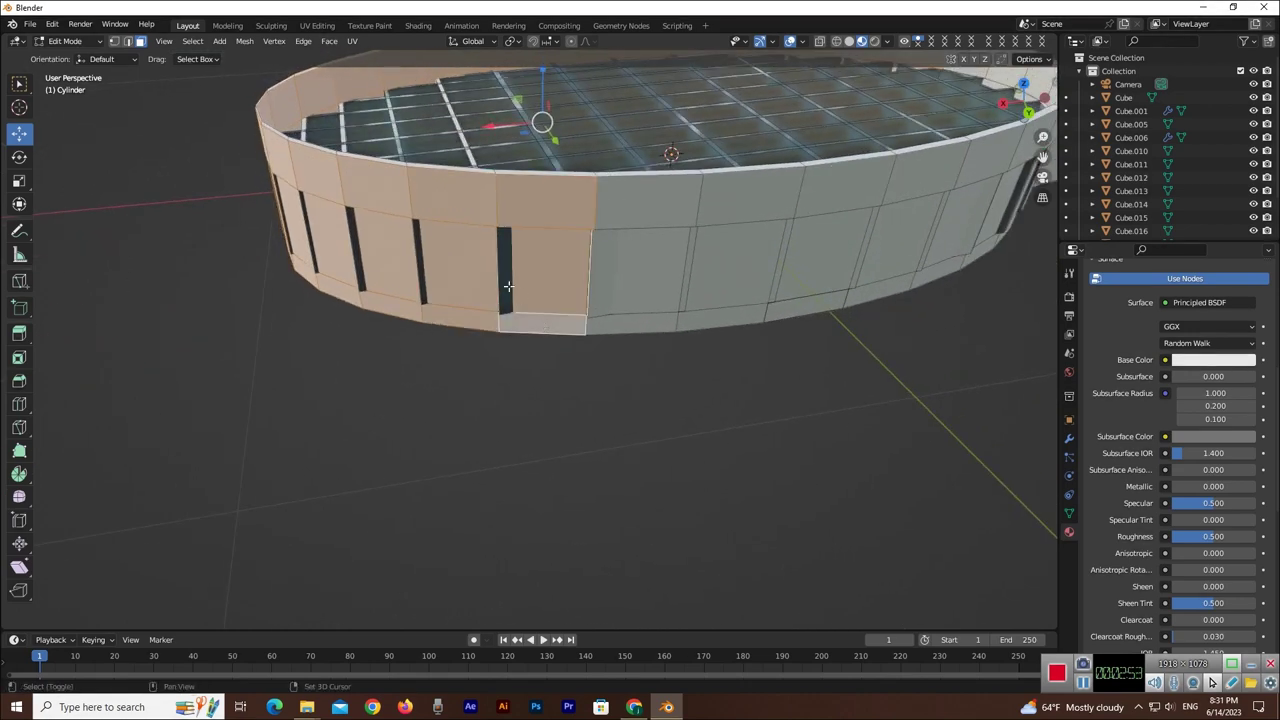
left_click(503, 273, "shift")
left_click(520, 275, "shift")
left_click(520, 275, "shift")
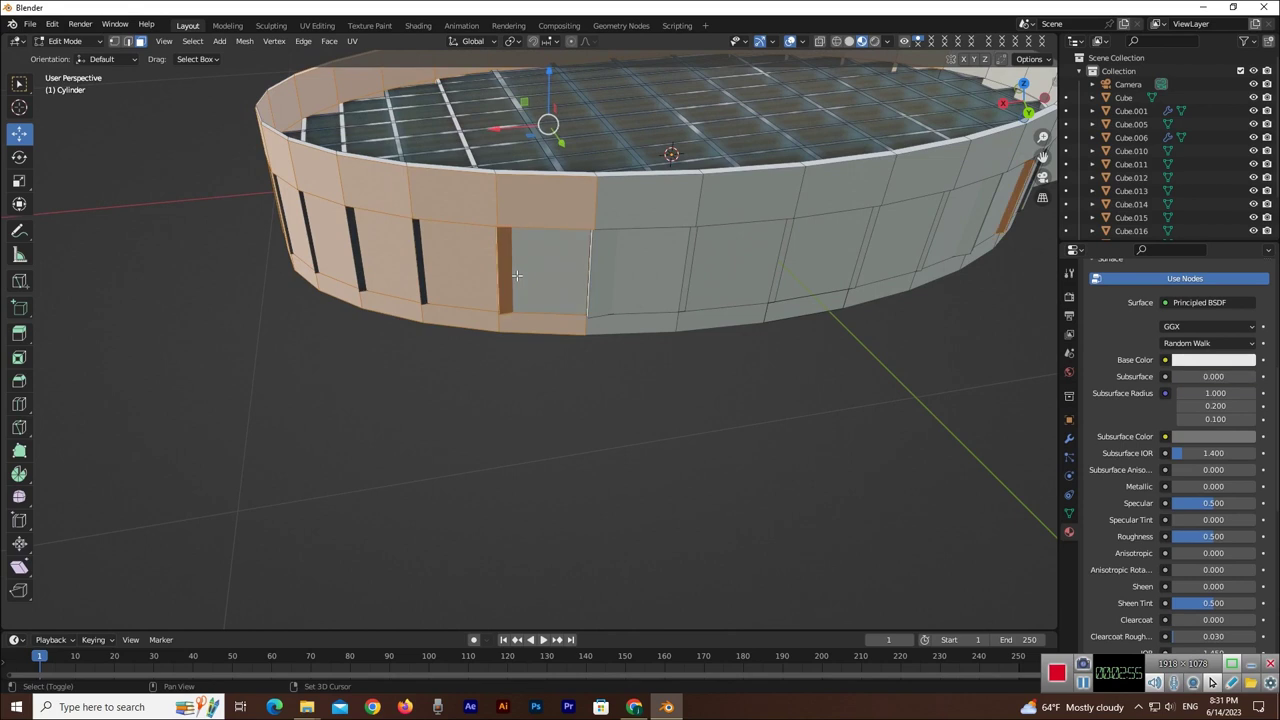
left_click(509, 278, "shift")
left_click(540, 279, "shift")
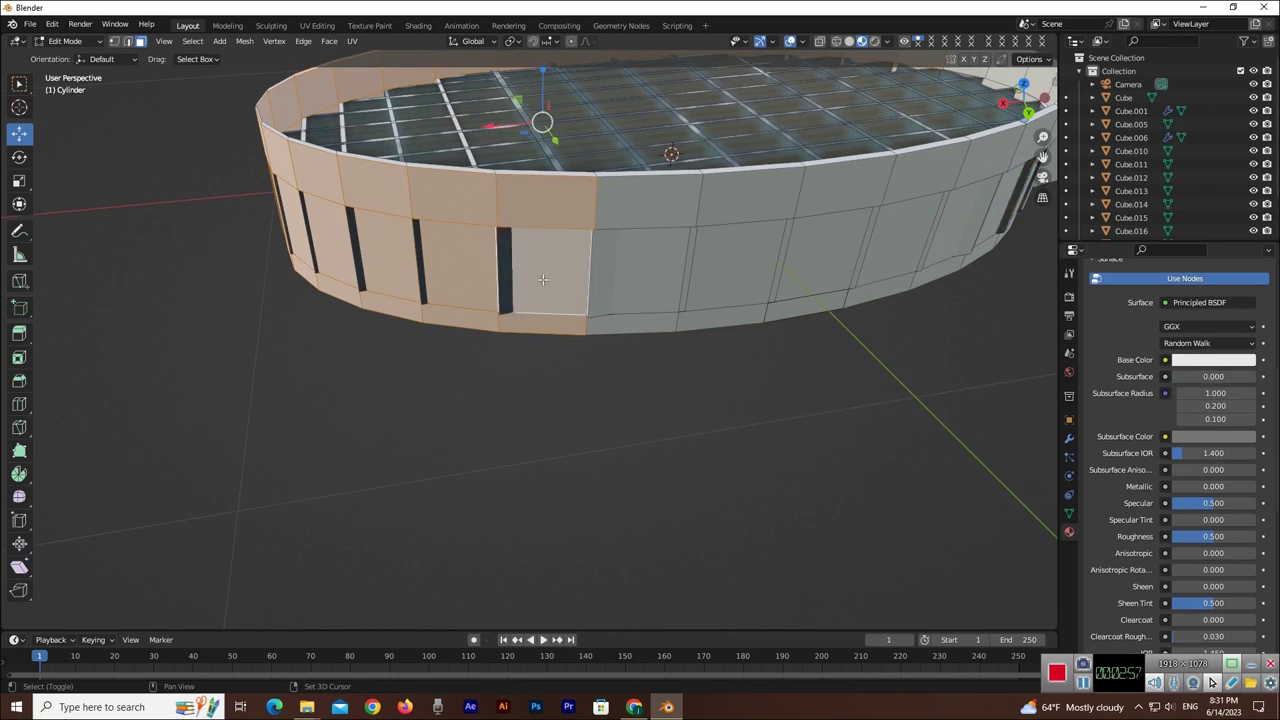
left_click(634, 265, "shift")
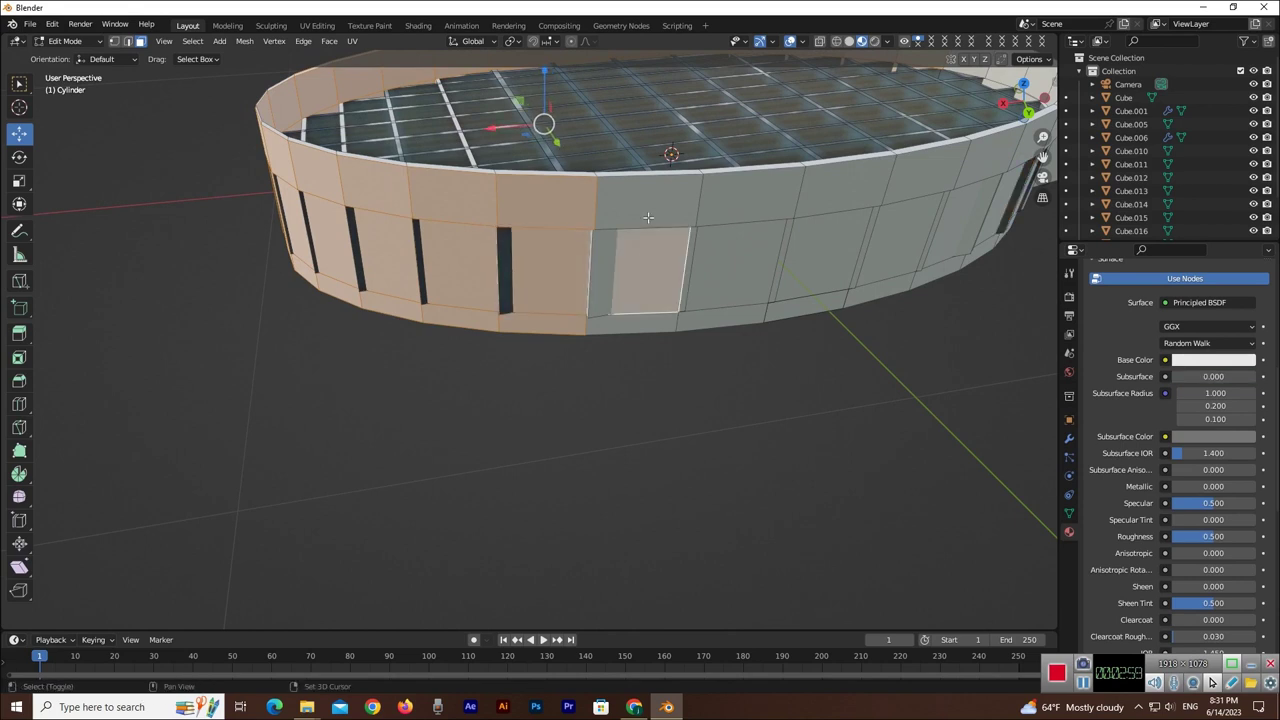
left_click(648, 215, "shift")
left_click(634, 323, "shift")
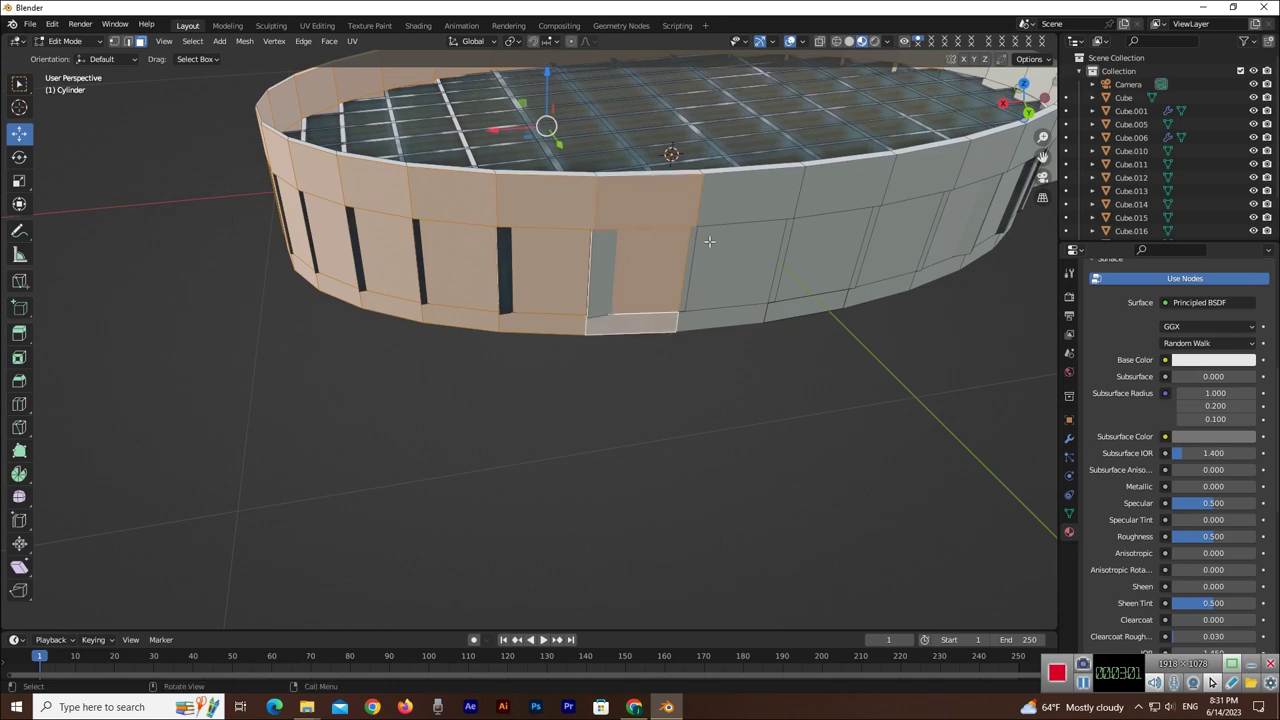
left_click(600, 281, "shift")
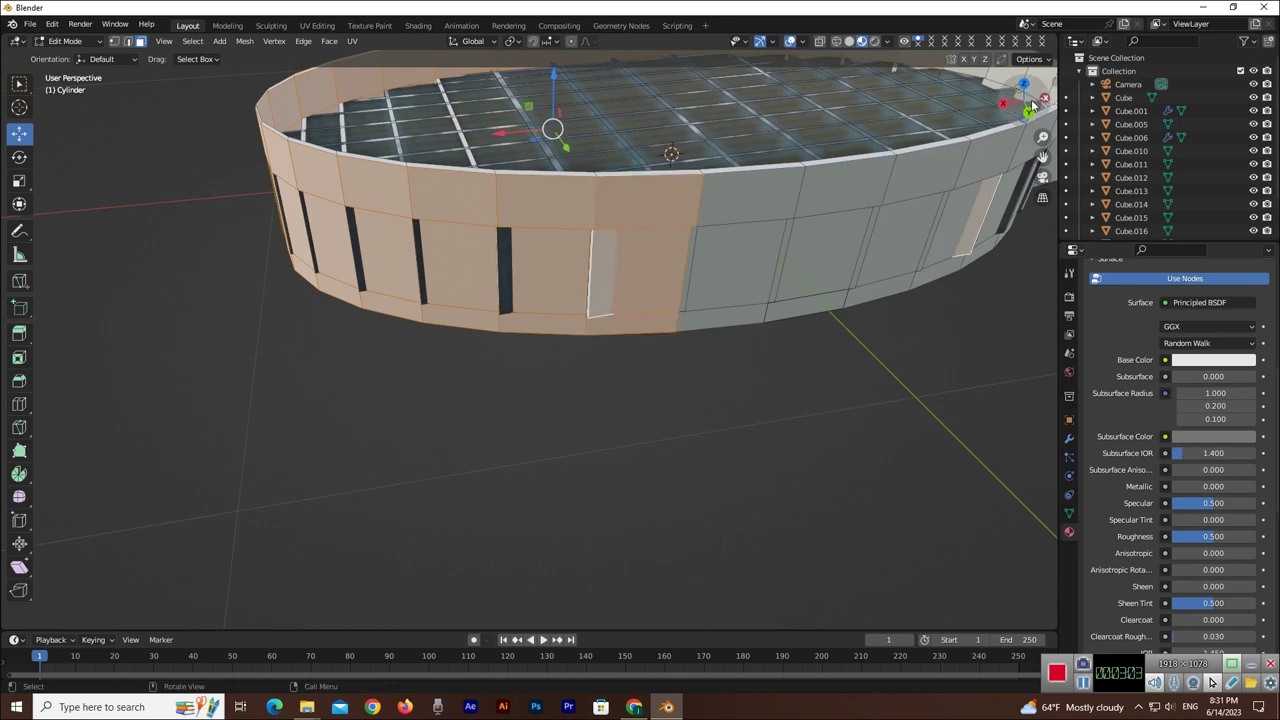
- In a tilted side view, drop the narrow window face and add the wall faces to its right
left_click_drag(1005, 105, 1010, 110)
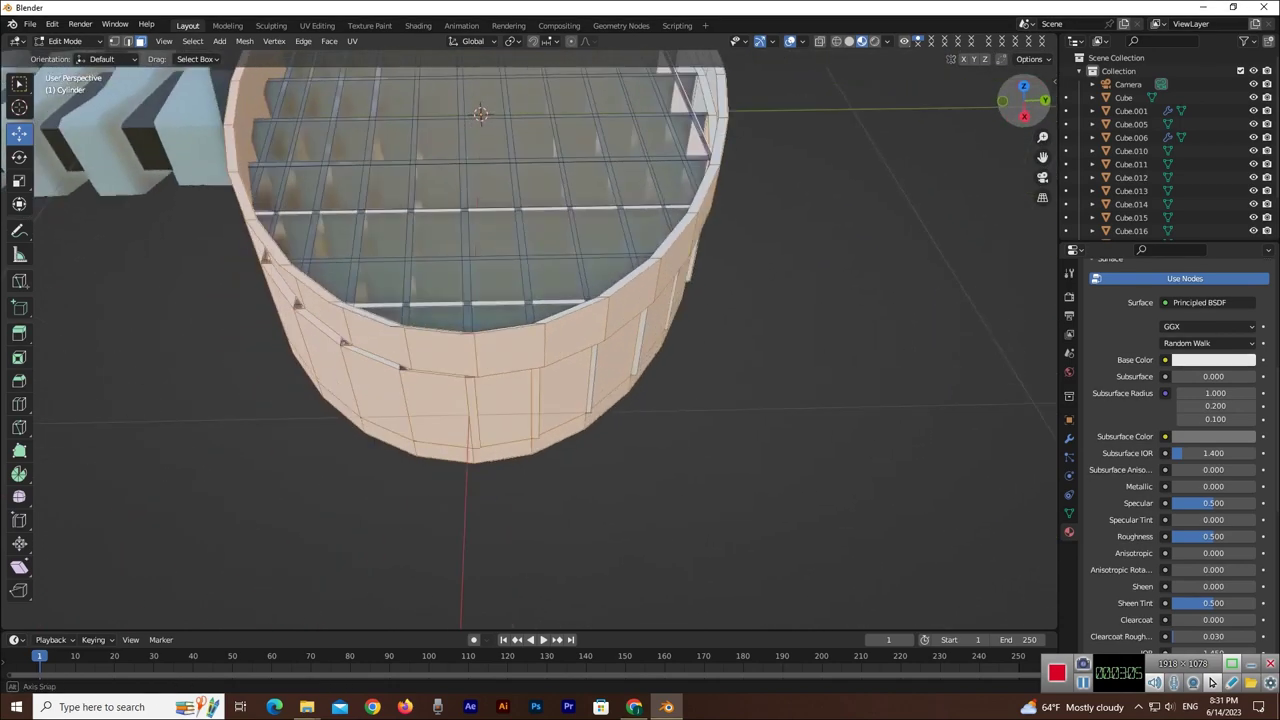
left_click_drag(1005, 105, 1010, 108)
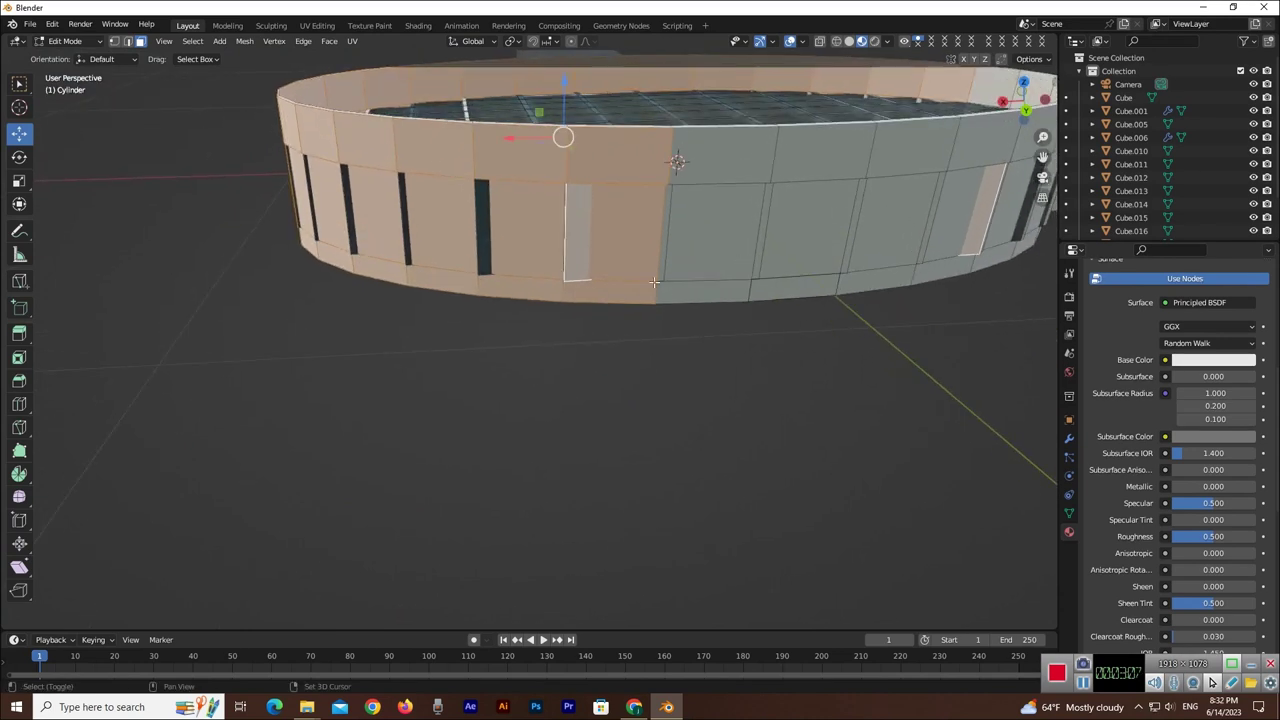
left_click(577, 232, "shift")
left_click(702, 227, "shift")
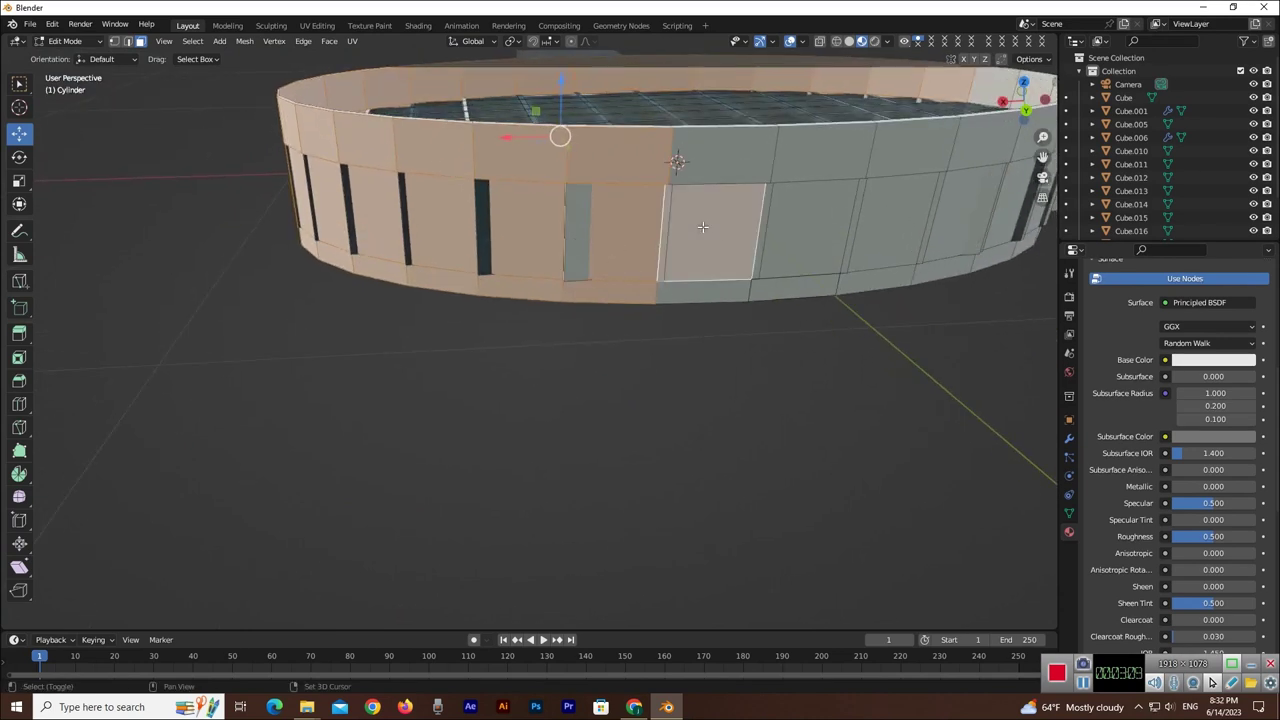
left_click(743, 166, "shift")
left_click(728, 295, "shift")
left_click(799, 243, "shift")
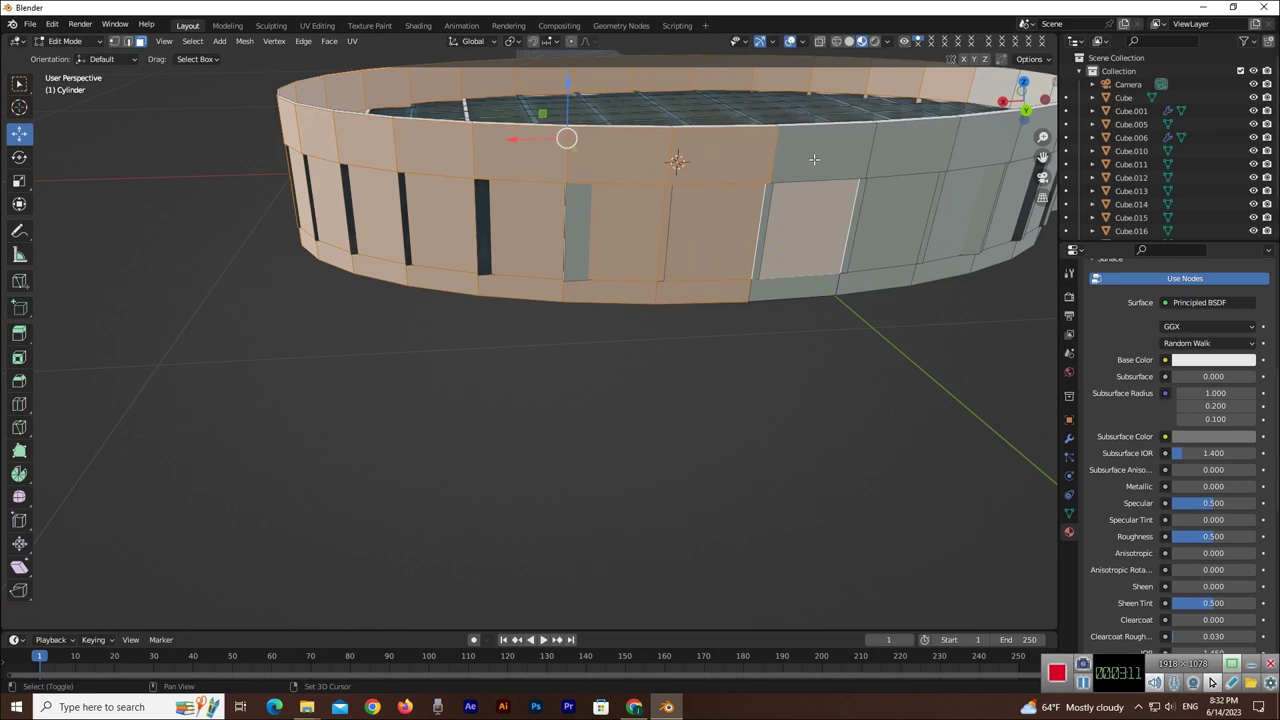
left_click(814, 160, "shift")
left_click(885, 233, "shift")
left_click(847, 242, "shift")
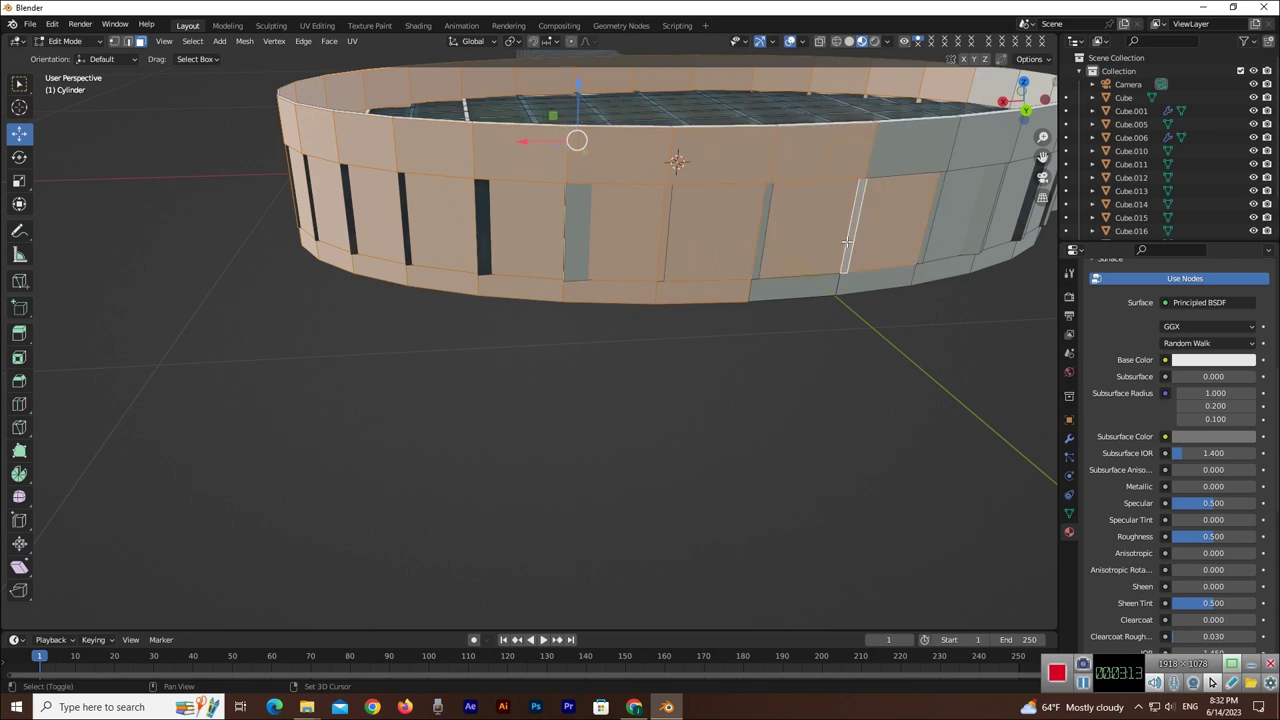
left_click(762, 240, "shift")
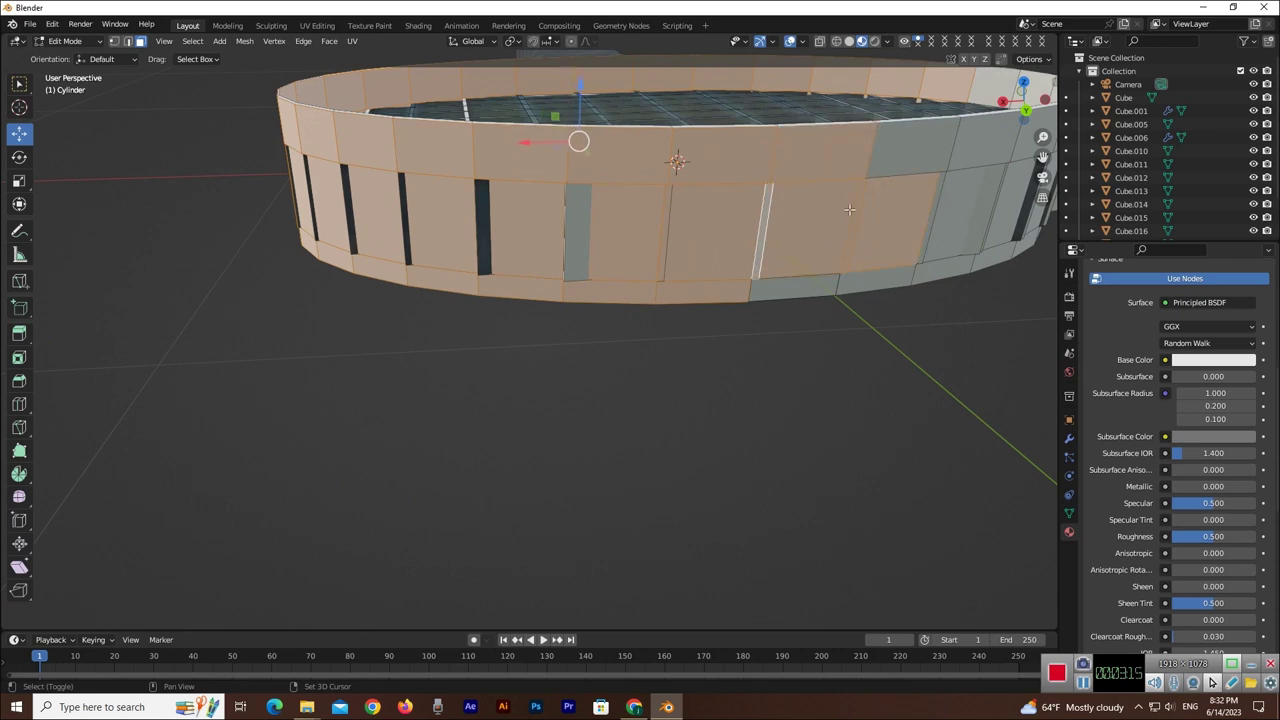
left_click(823, 288, "shift")
left_click(956, 213, "shift")
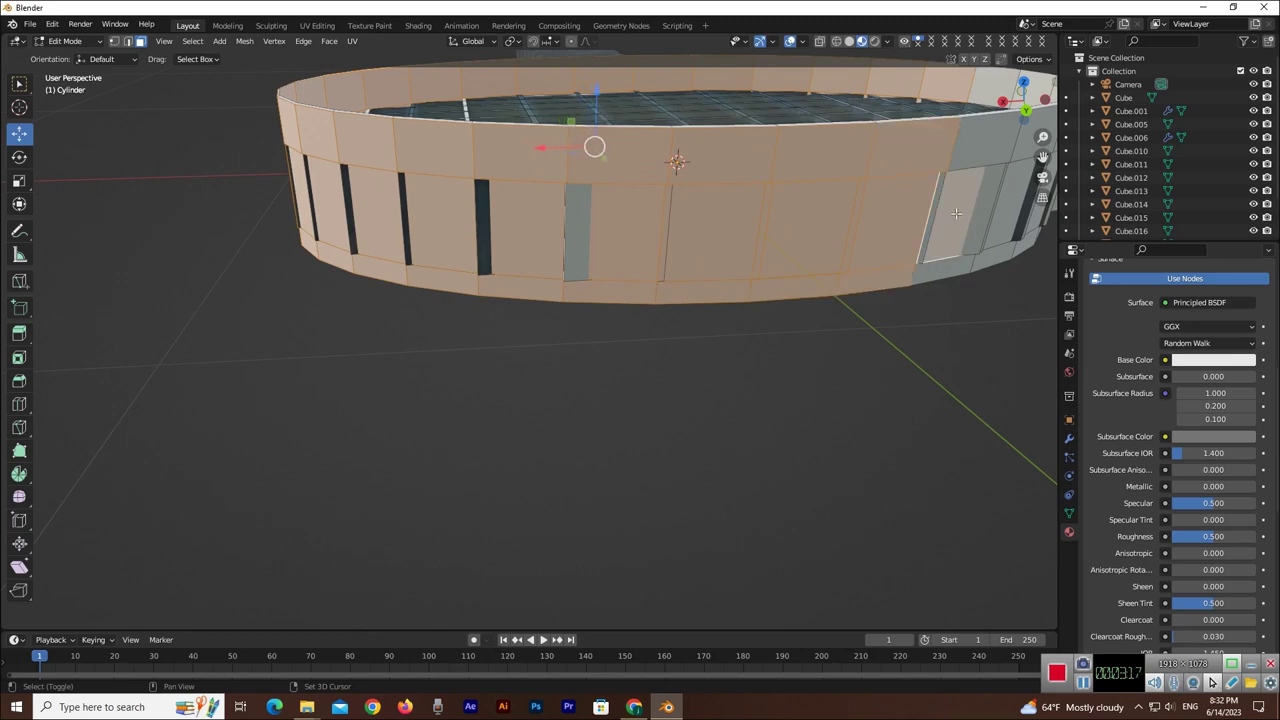
- Add the remaining side faces near the handle, including the thin slit face
middle_click_drag(1040, 160, 862, 206)
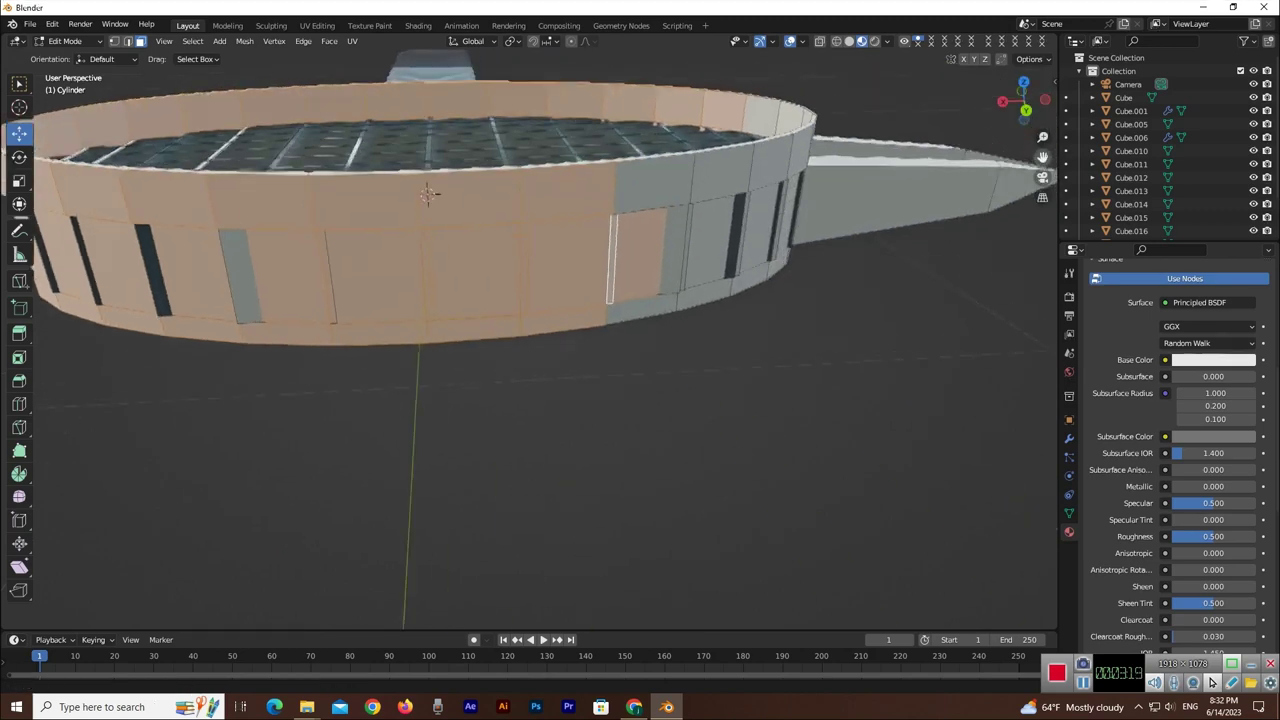
left_click(437, 321, "shift")
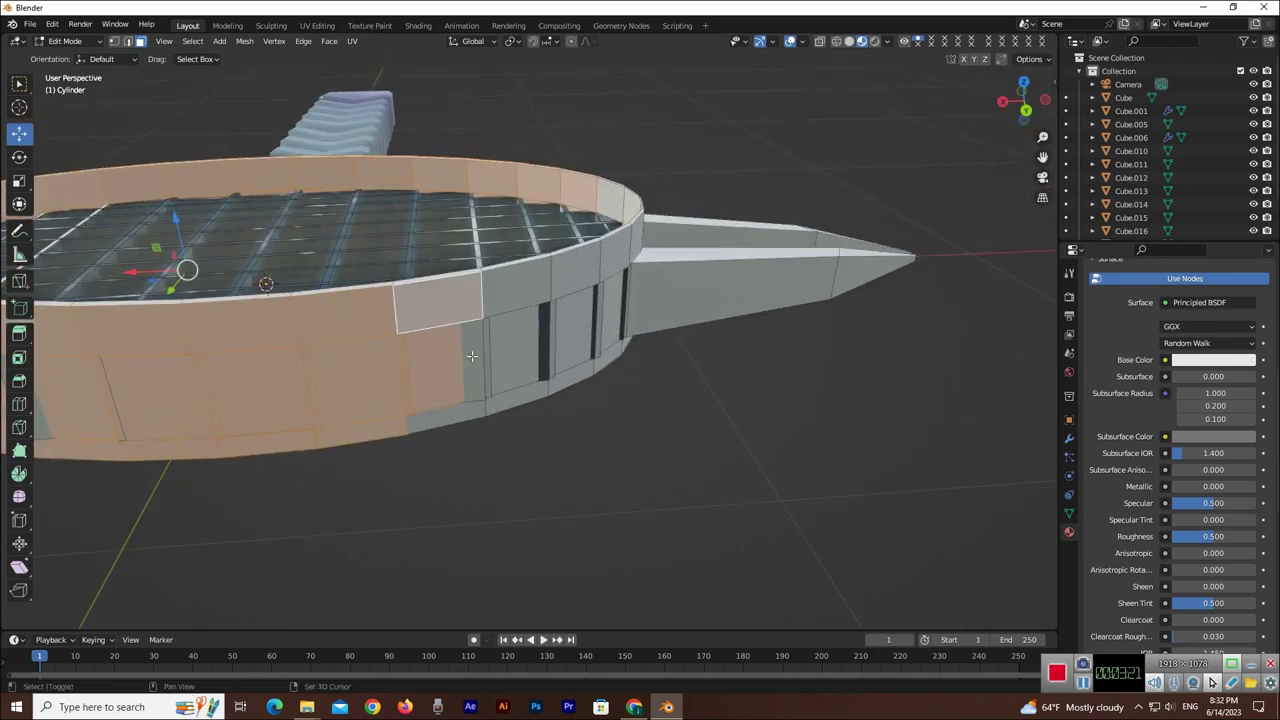
left_click(478, 358, "shift")
left_click(456, 412, "shift")
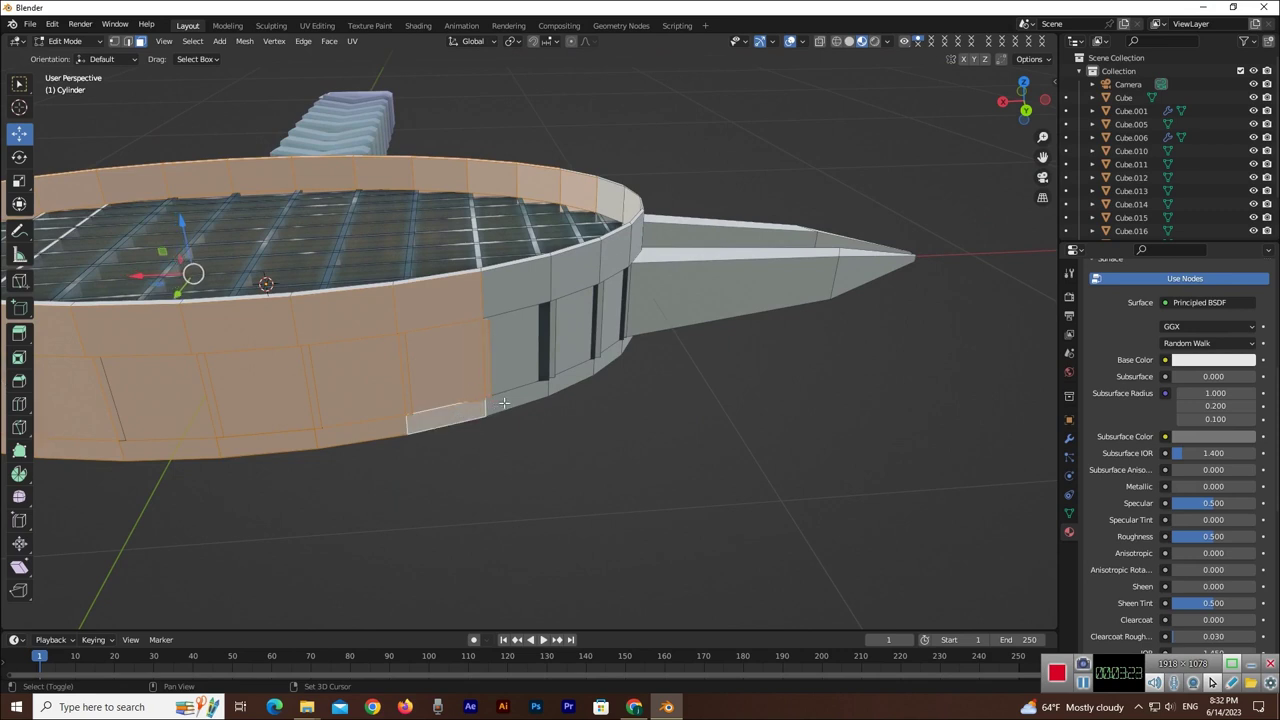
left_click(504, 402, "shift")
left_click(527, 364, "shift")
left_click(539, 284, "shift")
left_click(566, 322, "shift")
left_click(549, 337, "shift")
left_click_drag(1004, 120, 91, 143)
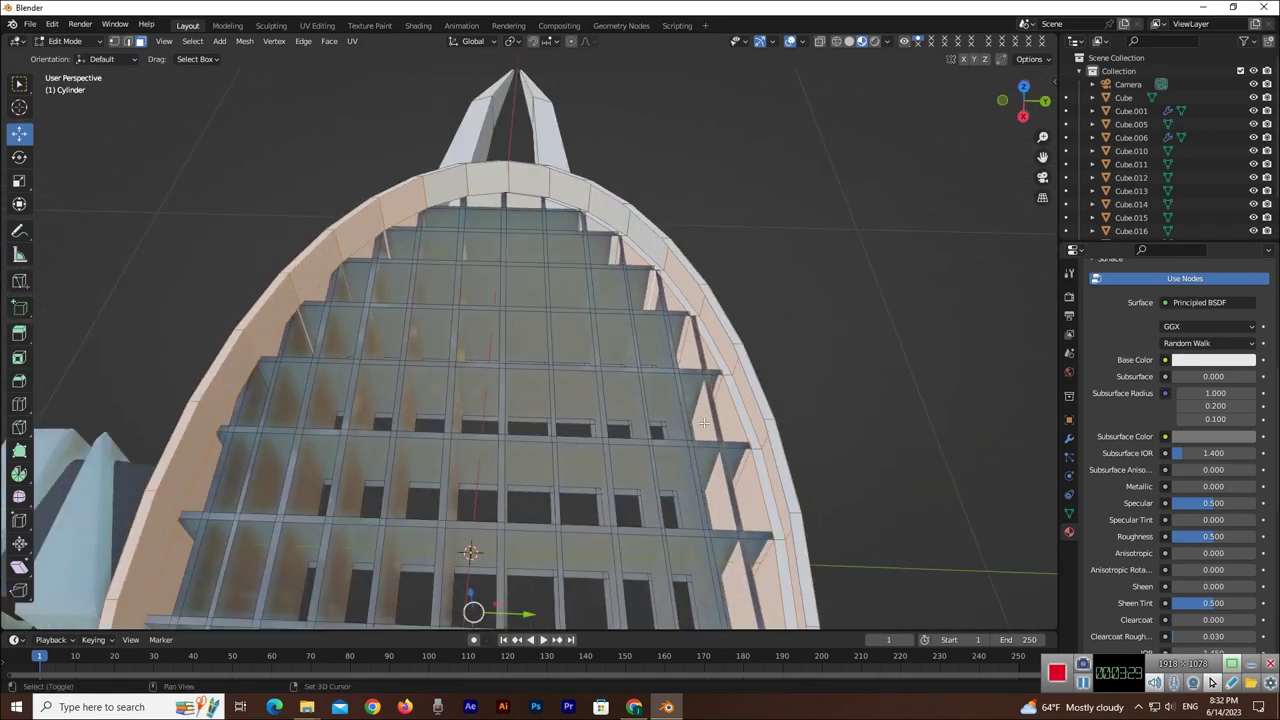
- Toggle a slit face, then add the top arch faces of the rim
left_click(697, 424, "shift")
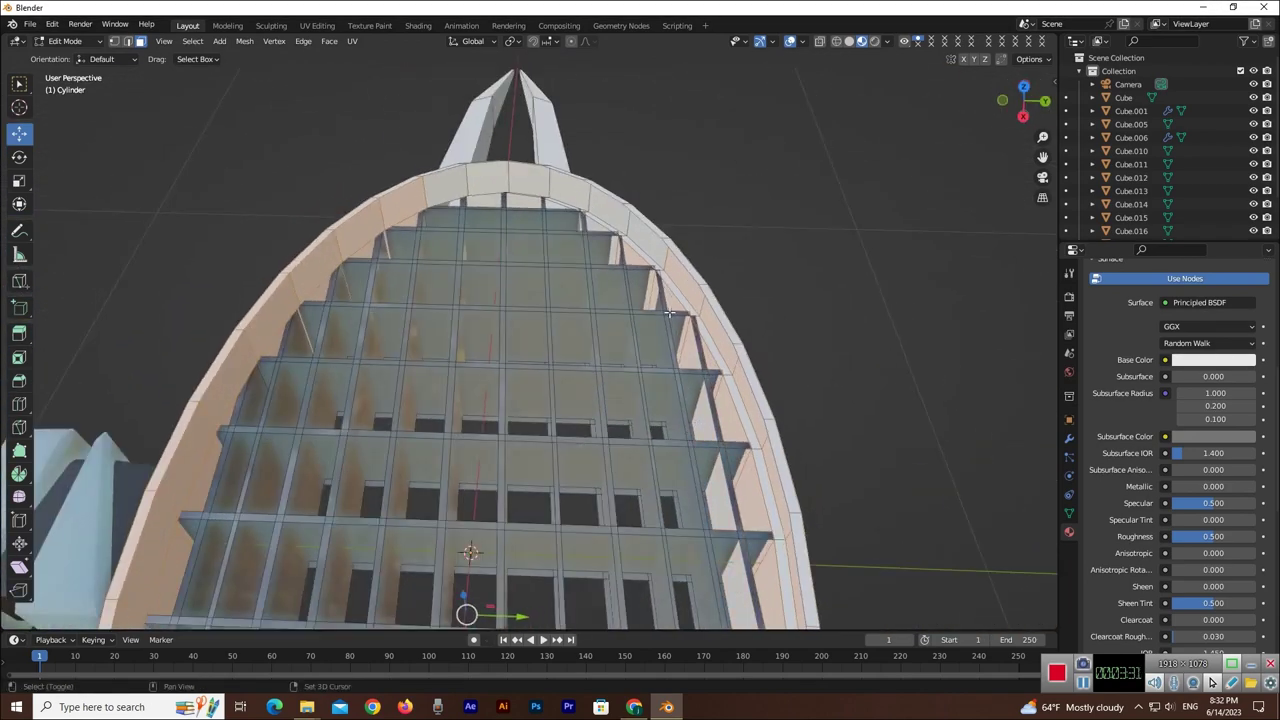
scroll(693, 253, "up", 4)
mouse_move(1023, 103)
left_mouse_down()
mouse_move(1005, 125)
mouse_move(1022, 108)
left_mouse_up()
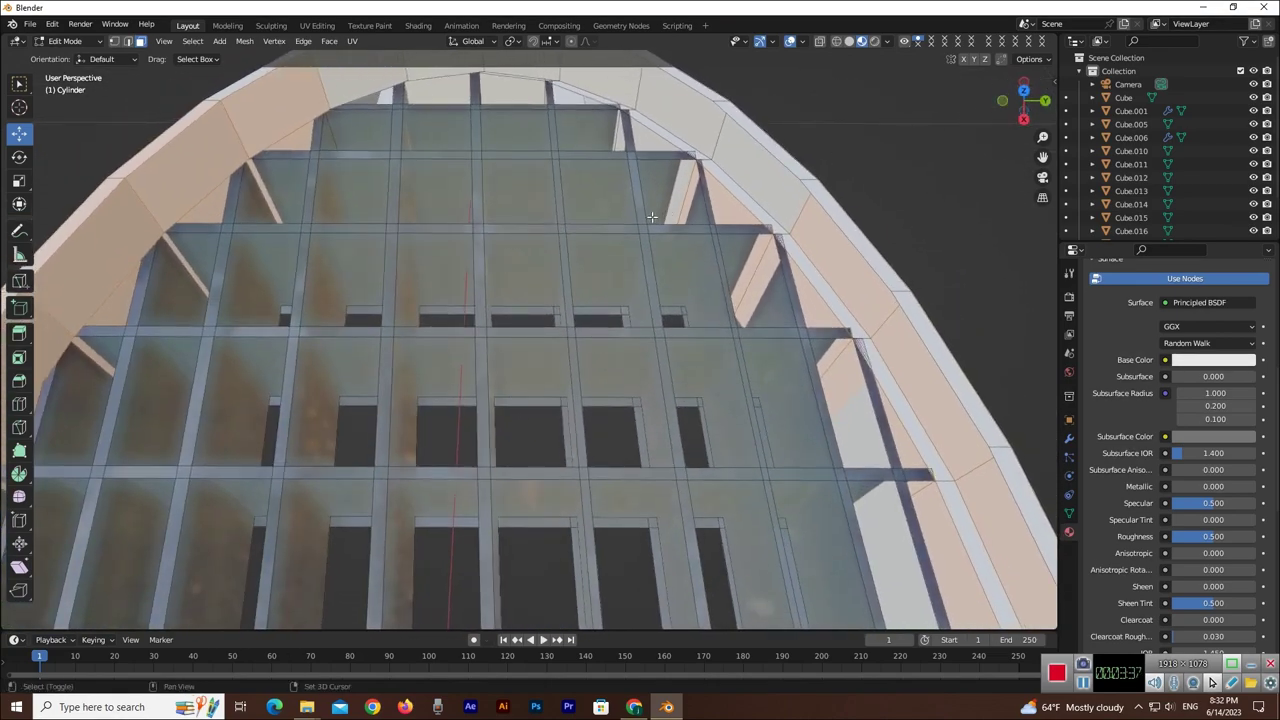
scroll(590, 165, "down", 3)
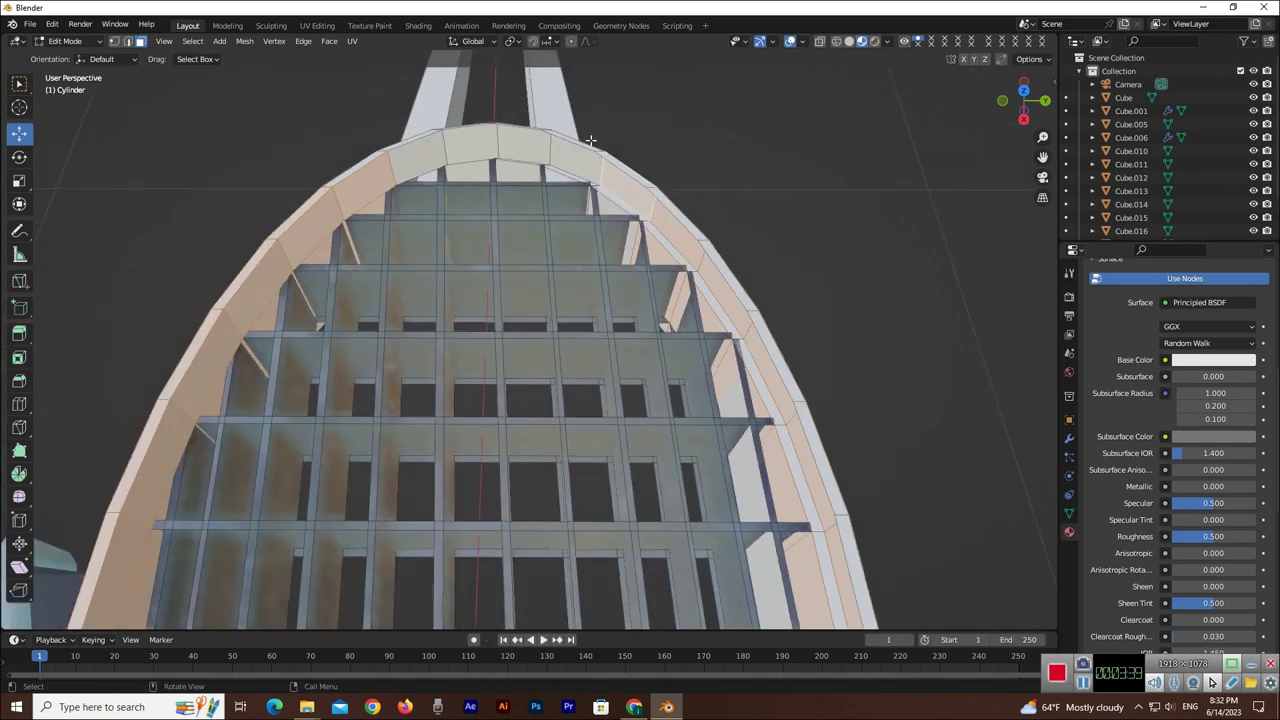
left_click(571, 160, "shift")
left_click(519, 168, "shift")
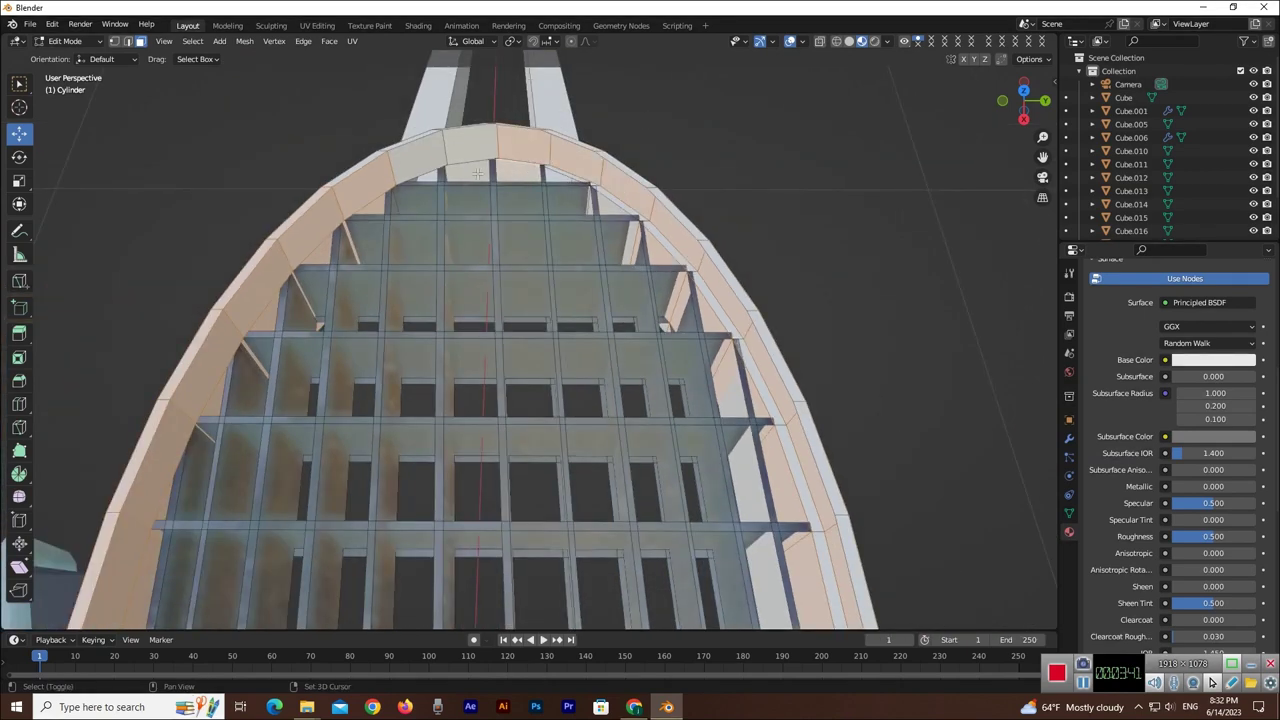
left_click(465, 143, "shift")
- Add the inner arch faces and several outer rim faces to the selection
left_click(628, 205, "shift")
left_click(659, 237, "shift")
left_click(762, 390, "shift")
left_click(820, 521, "shift")
left_click(826, 451, "shift")
left_click(735, 284, "shift")
left_click(781, 355, "shift")
- Undo the accidental loop selection and material change, then adjust a few rim faces
left_click_drag(1023, 100, 470, 410)
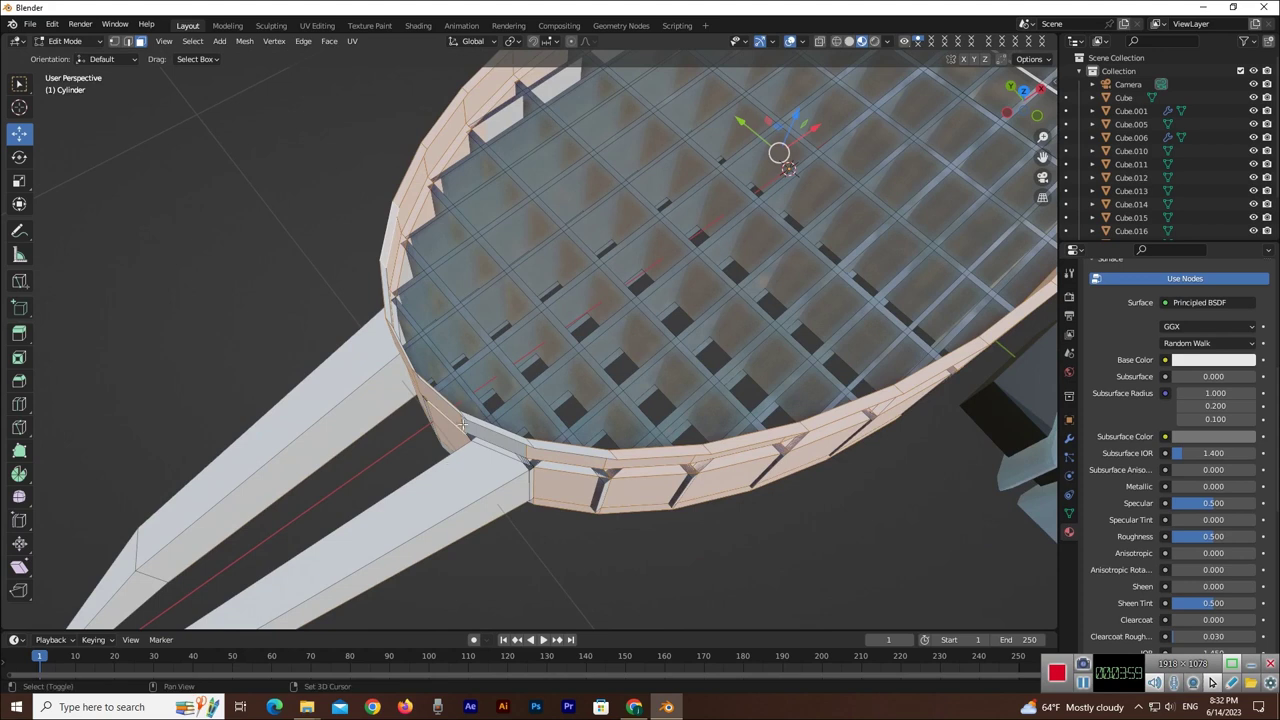
left_click(506, 428, "alt+shift")
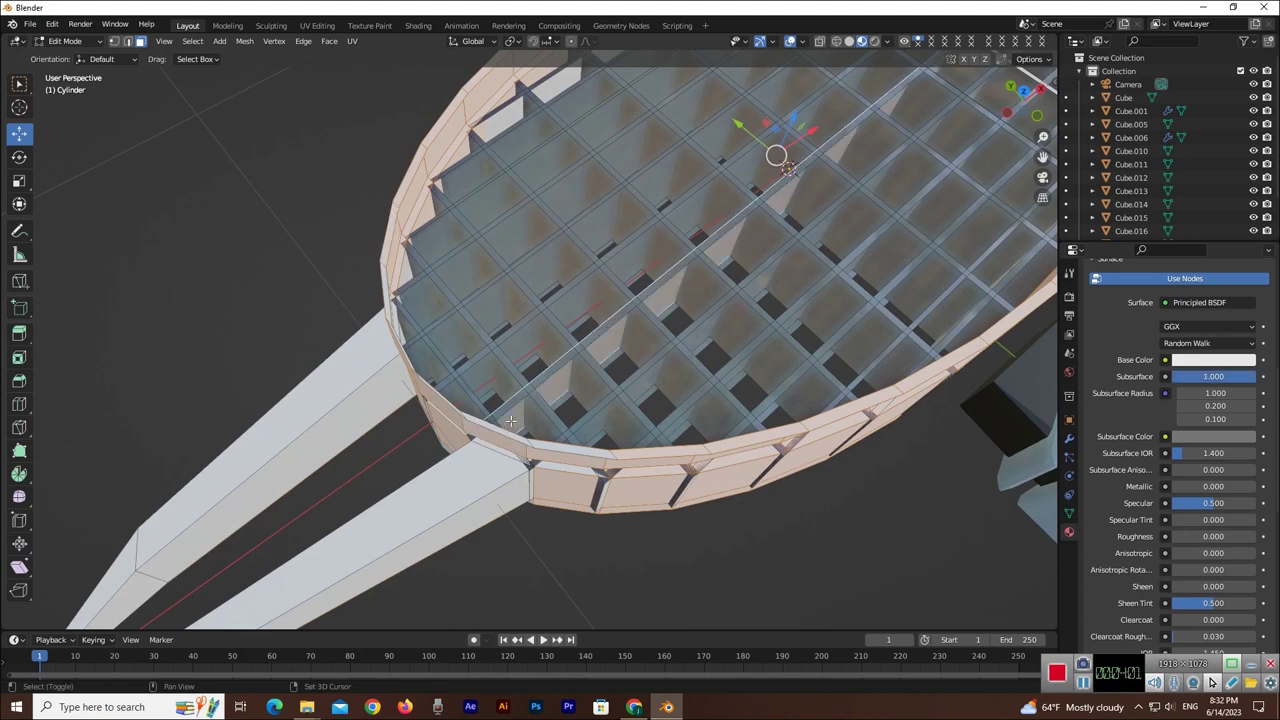
left_click(516, 425, "alt+shift")
left_click(565, 450, "alt+shift")
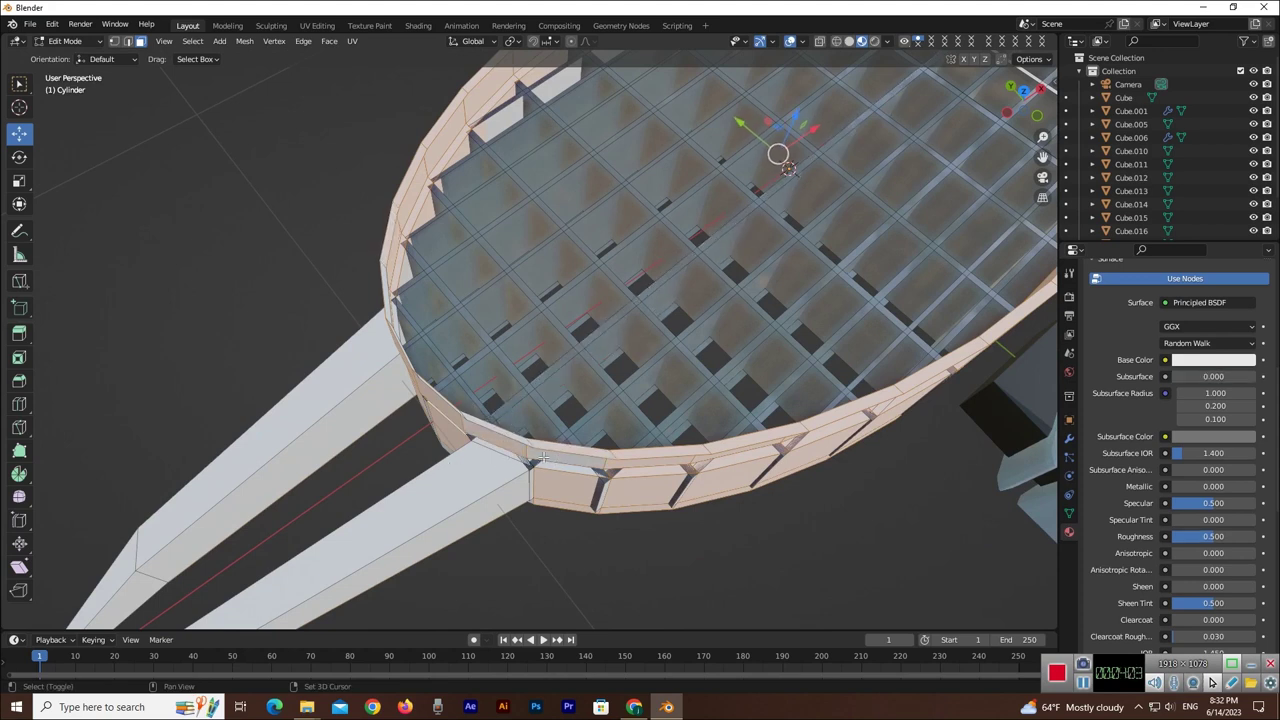
left_click(548, 458, "shift")
left_click(547, 467, "shift")
left_click(497, 428, "shift")
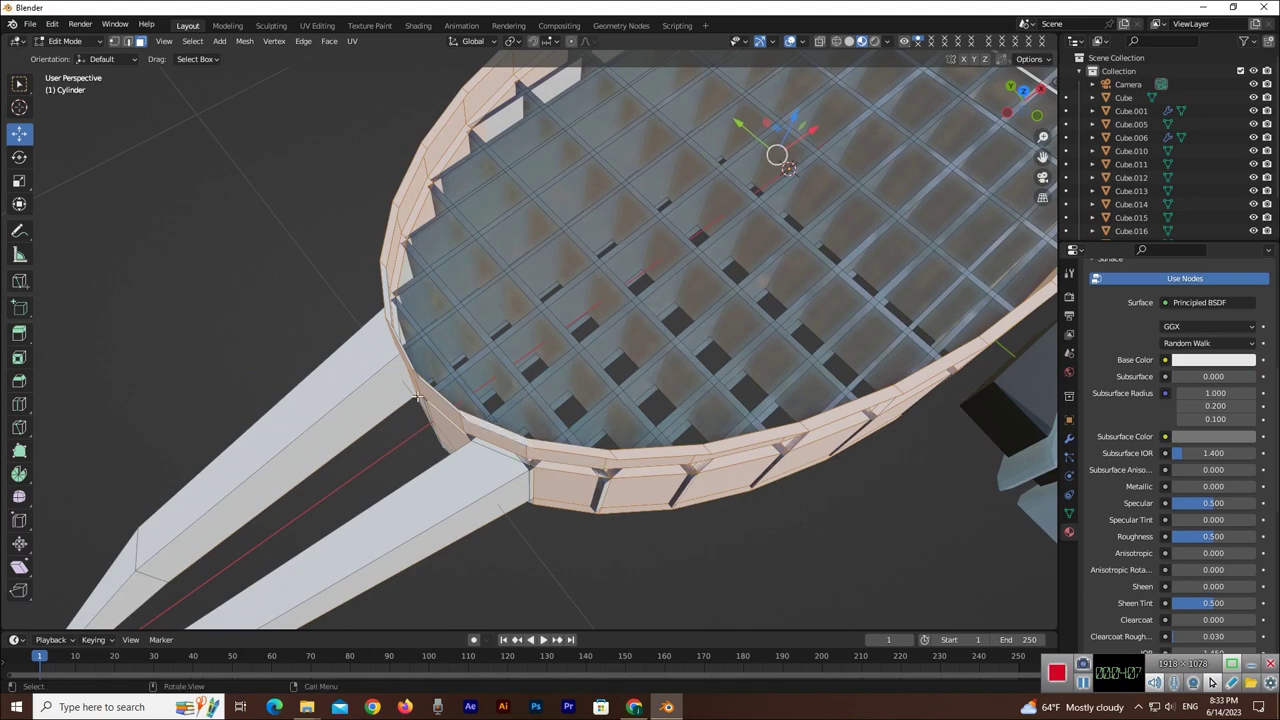
left_click_drag(1012, 112, 441, 272)
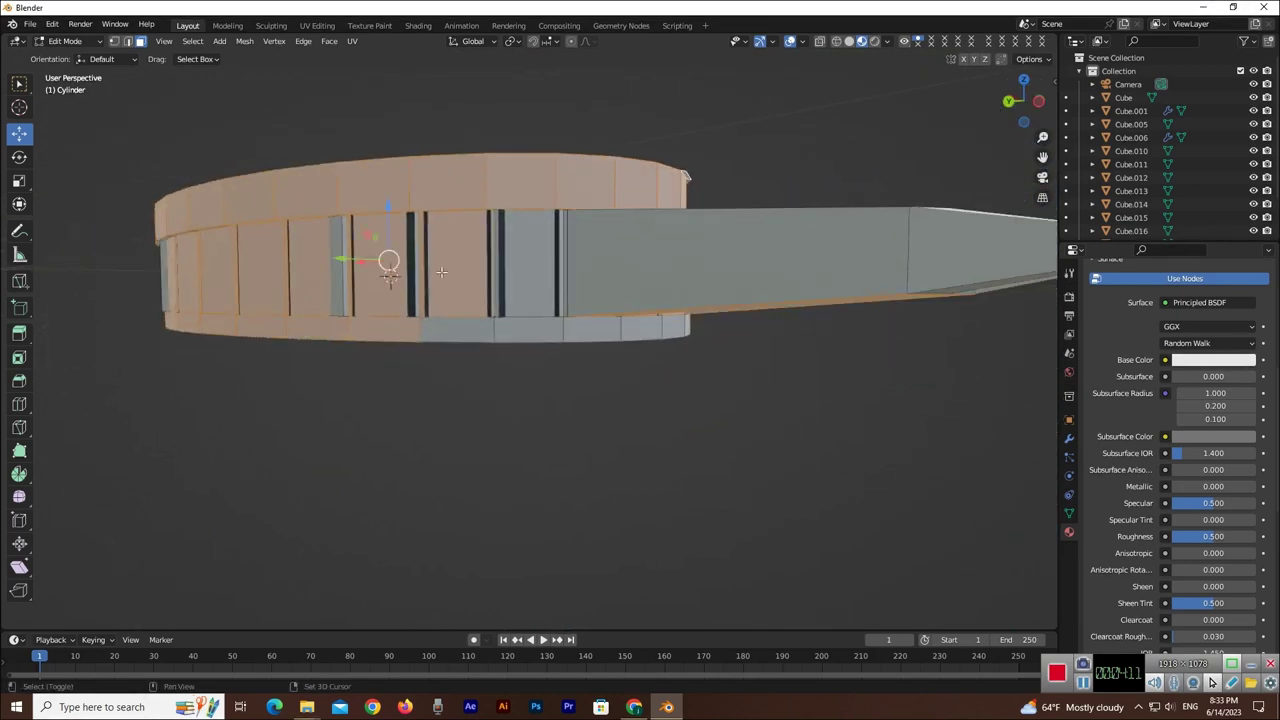
- Add the side and lower rim faces of the racket head to the selection
left_click(521, 292, "shift")
left_click(526, 330, "shift")
left_click(476, 338, "shift")
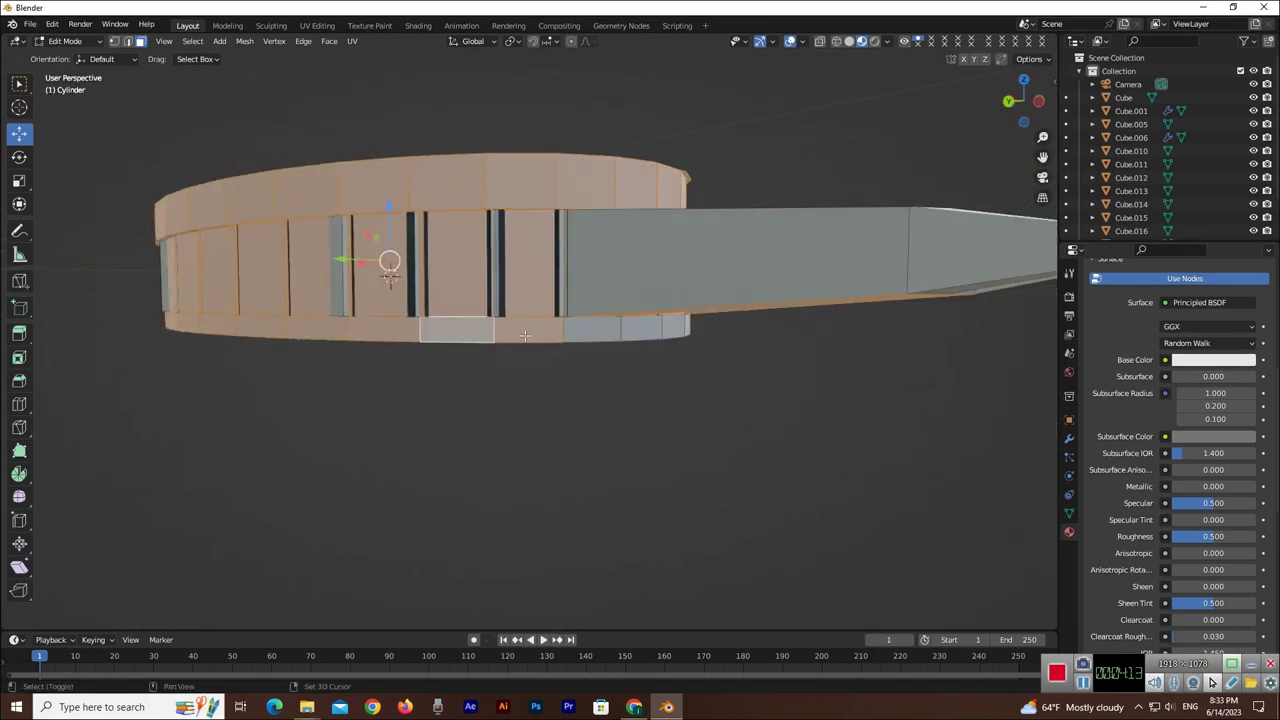
left_click(601, 336, "shift")
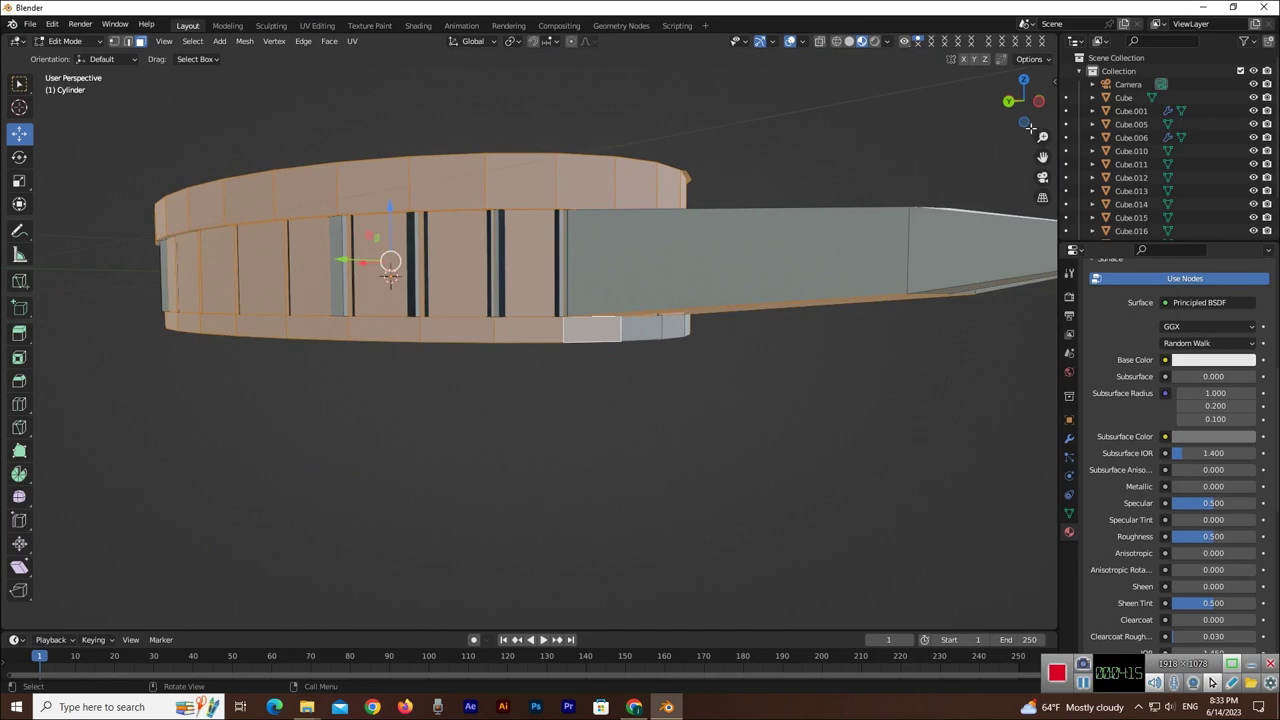
left_click_drag(1030, 128, 434, 378)
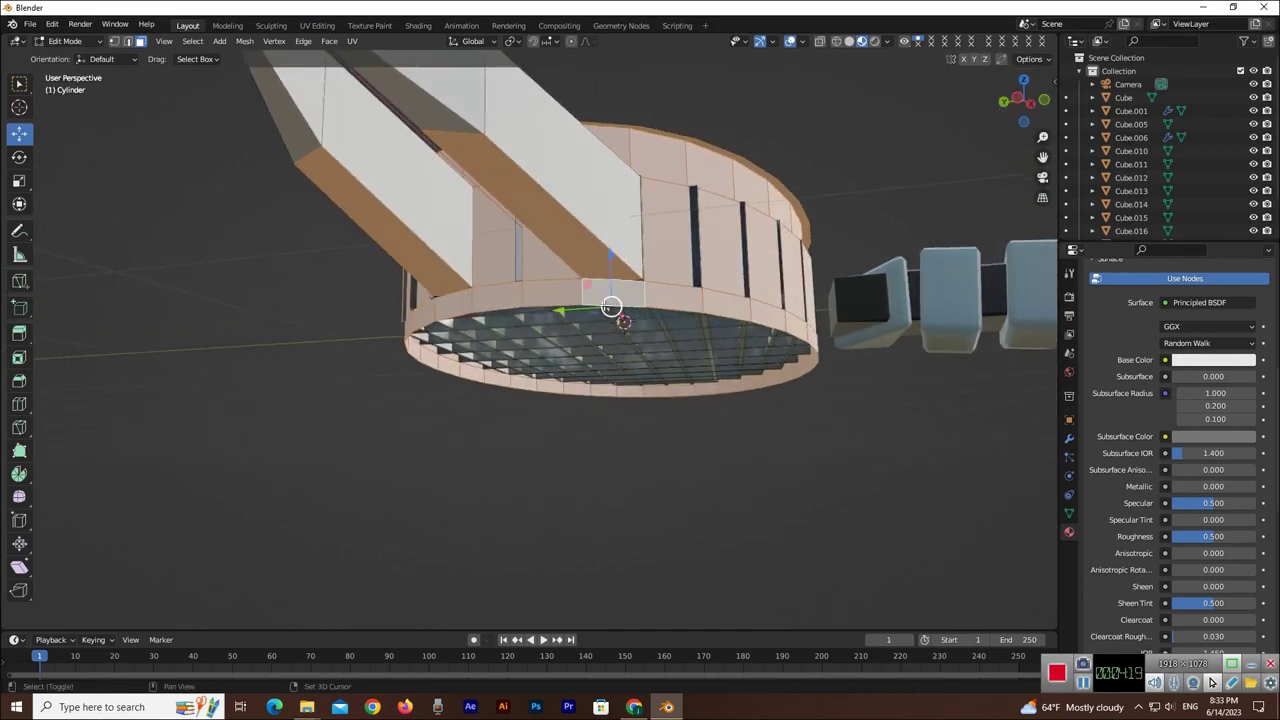
left_click(614, 290)
- Add the handle's top, lower side, long side and end faces to the selection
left_click_drag(1029, 118, 316, 362)
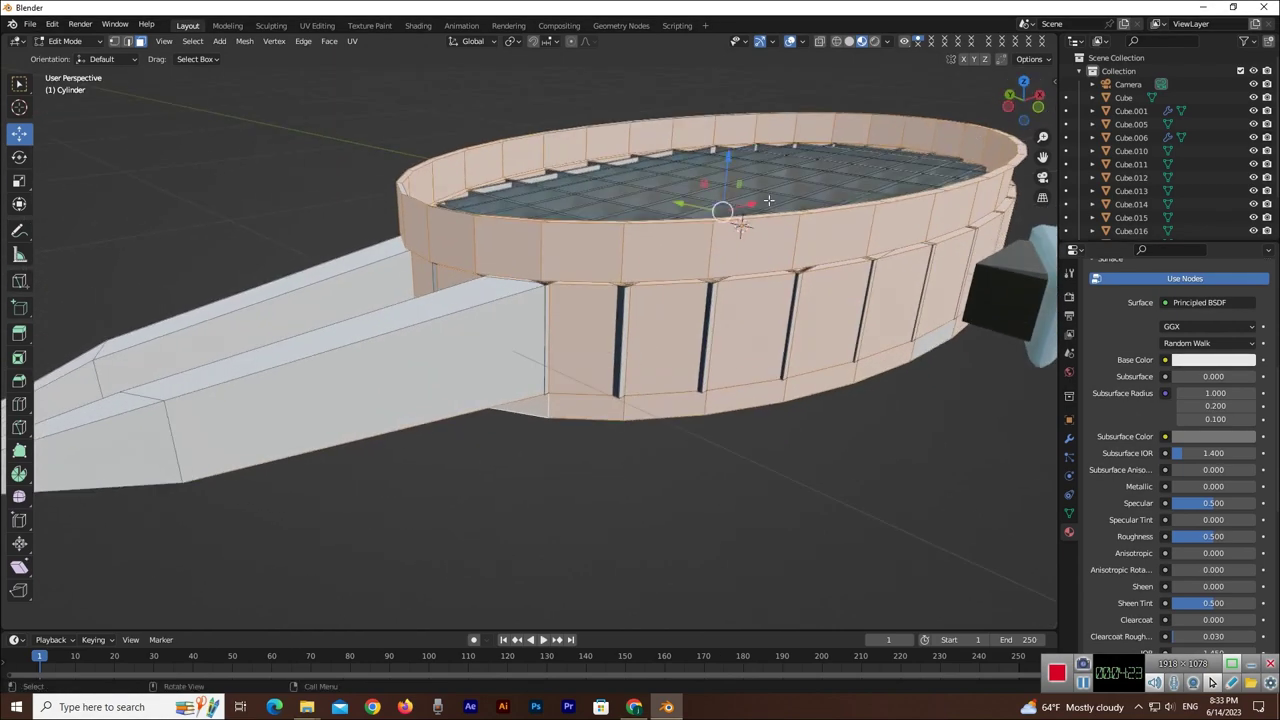
left_click(311, 355, "shift")
left_click(119, 433, "shift")
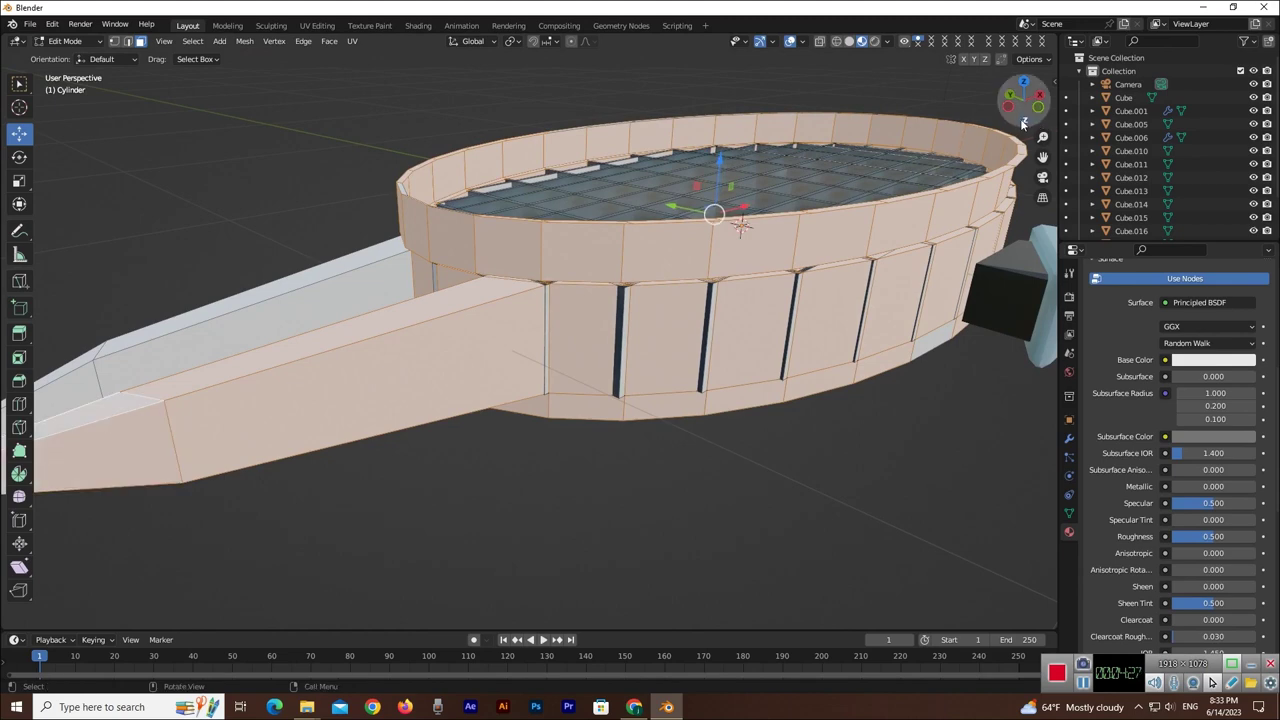
left_click_drag(1022, 123, 830, 200)
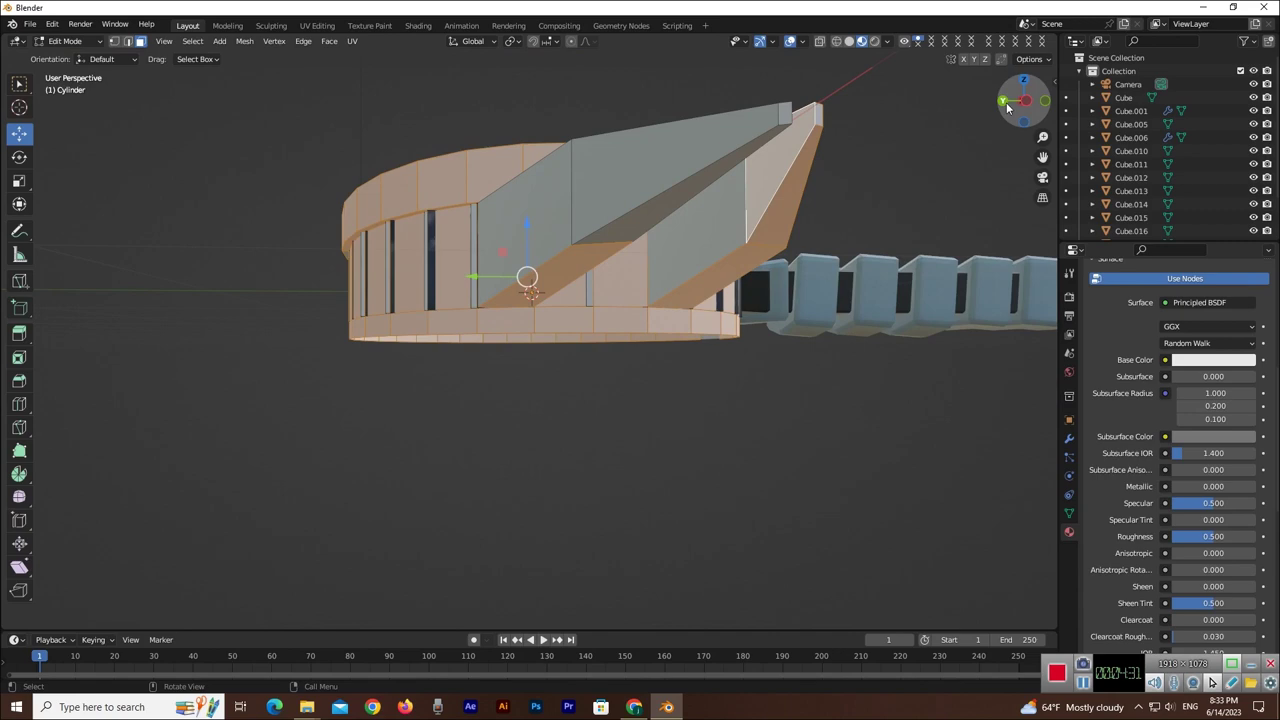
left_click_drag(1008, 106, 1030, 92)
middle_click_drag(534, 228, 620, 320)
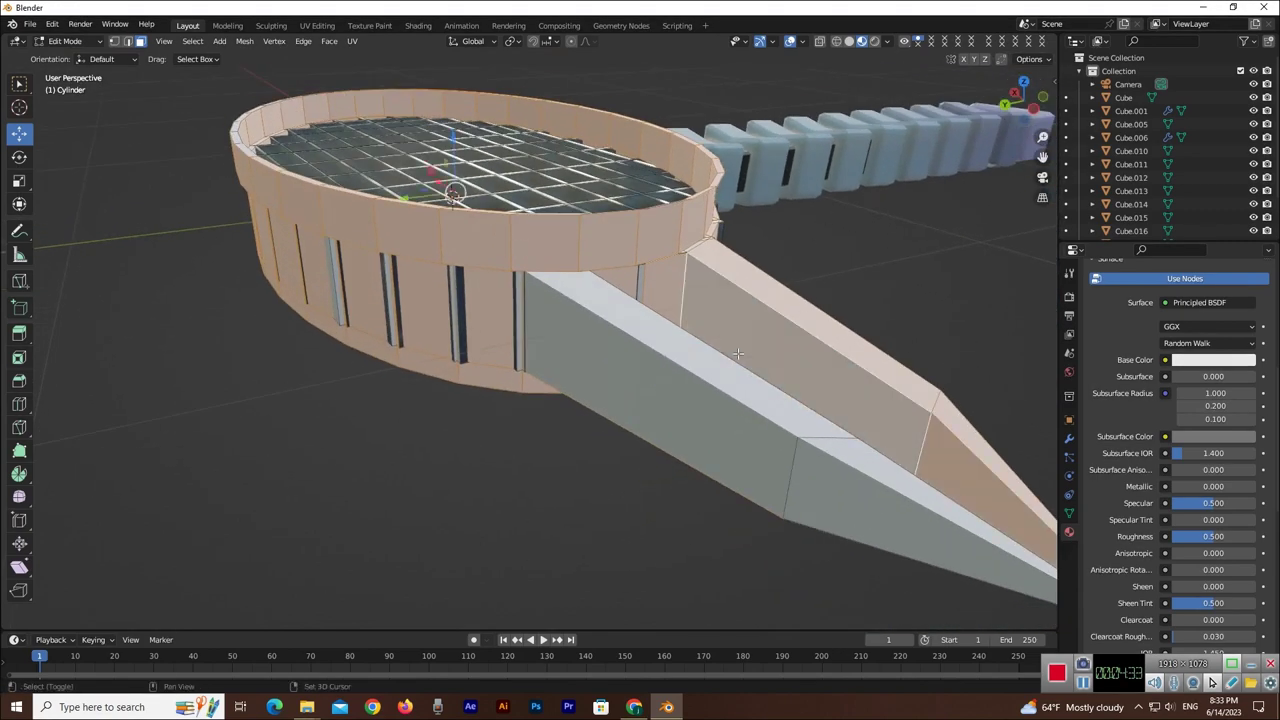
left_click(712, 431, "shift")
left_click(855, 478, "shift")
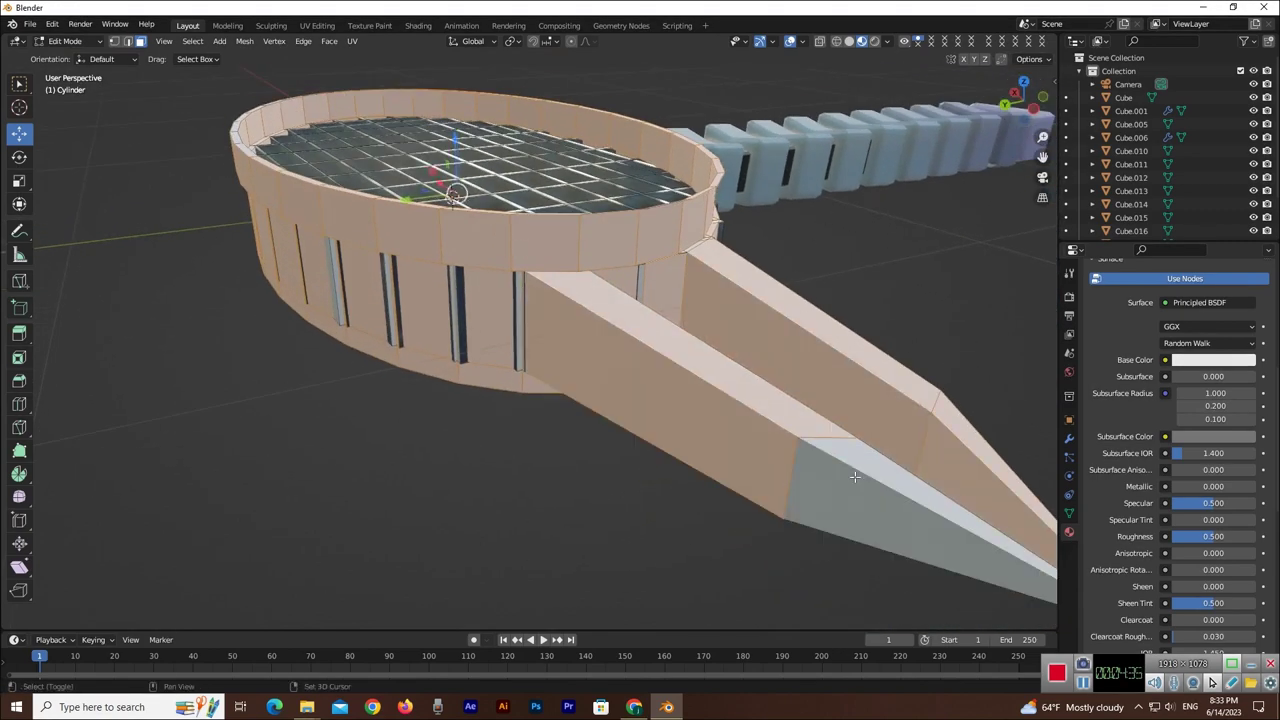
left_click(853, 487, "shift")
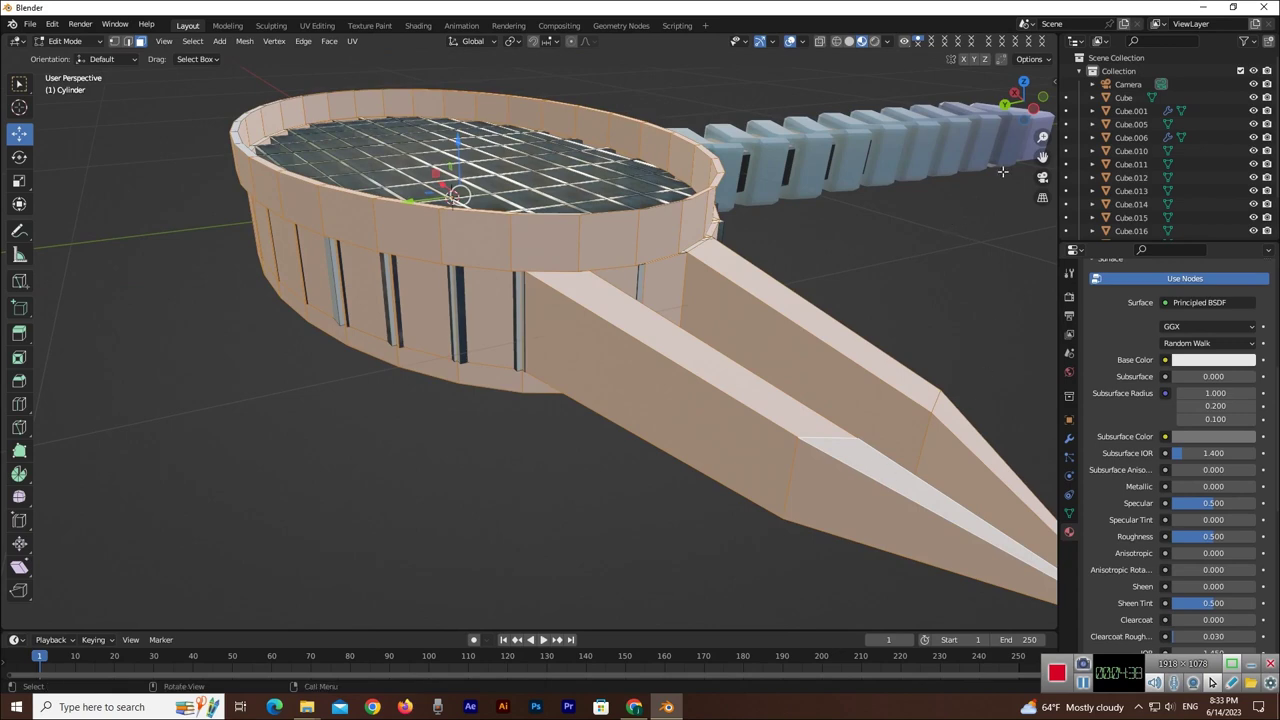
- Select the right prong's tip face, deselect a small head face, and add the left prong's inner edge
left_click_drag(1040, 157, 1041, 157)
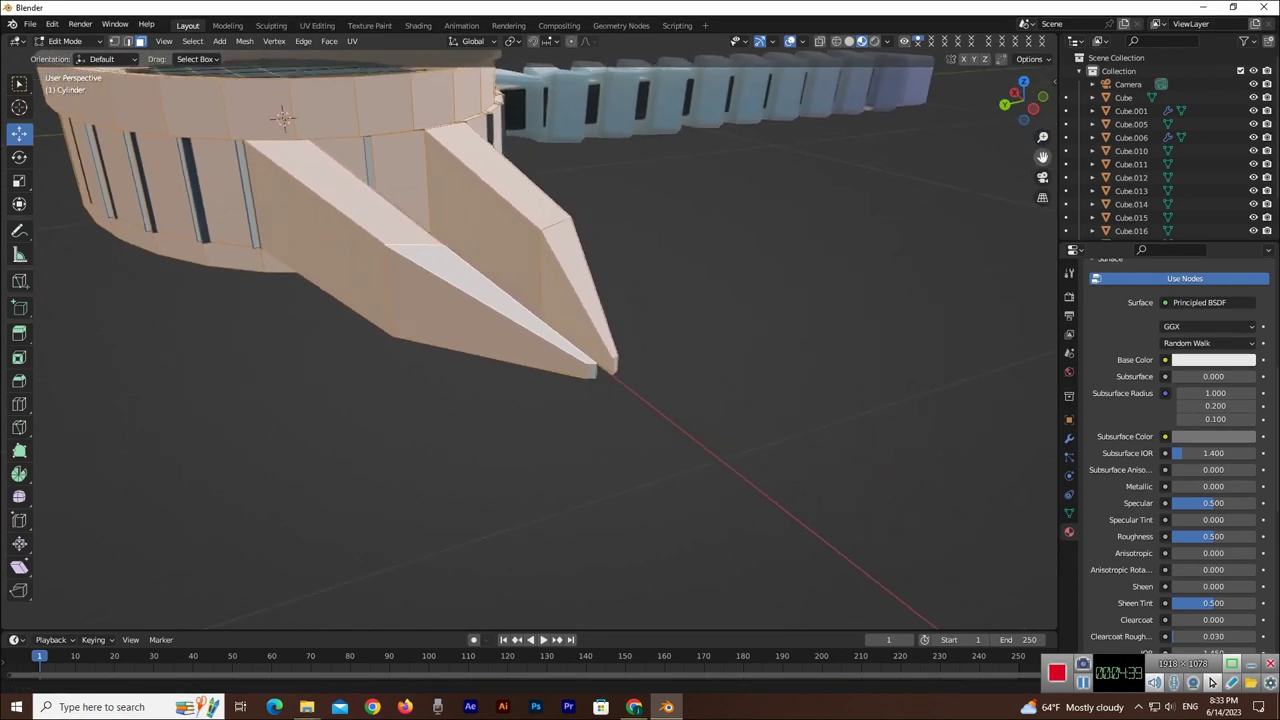
left_click(480, 370, "shift")
left_click(503, 363, "shift")
left_click_drag(1008, 116, 1040, 160)
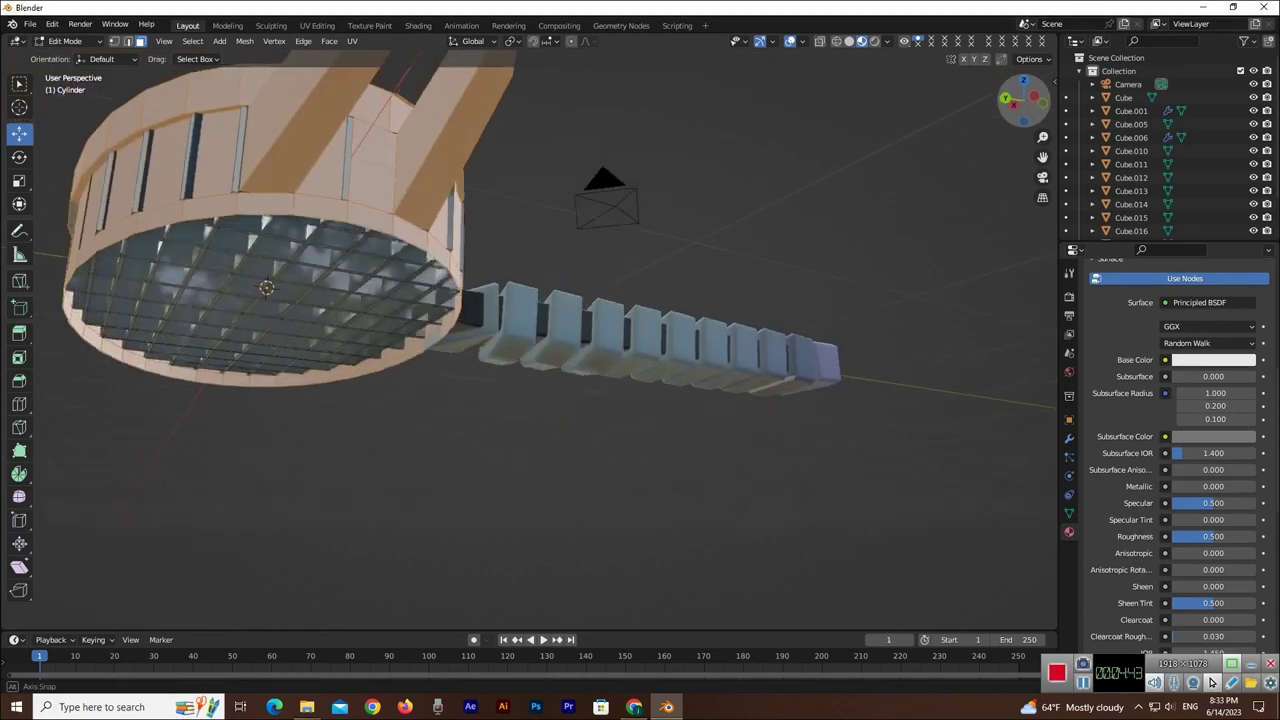
left_click_drag(1023, 100, 1030, 120)
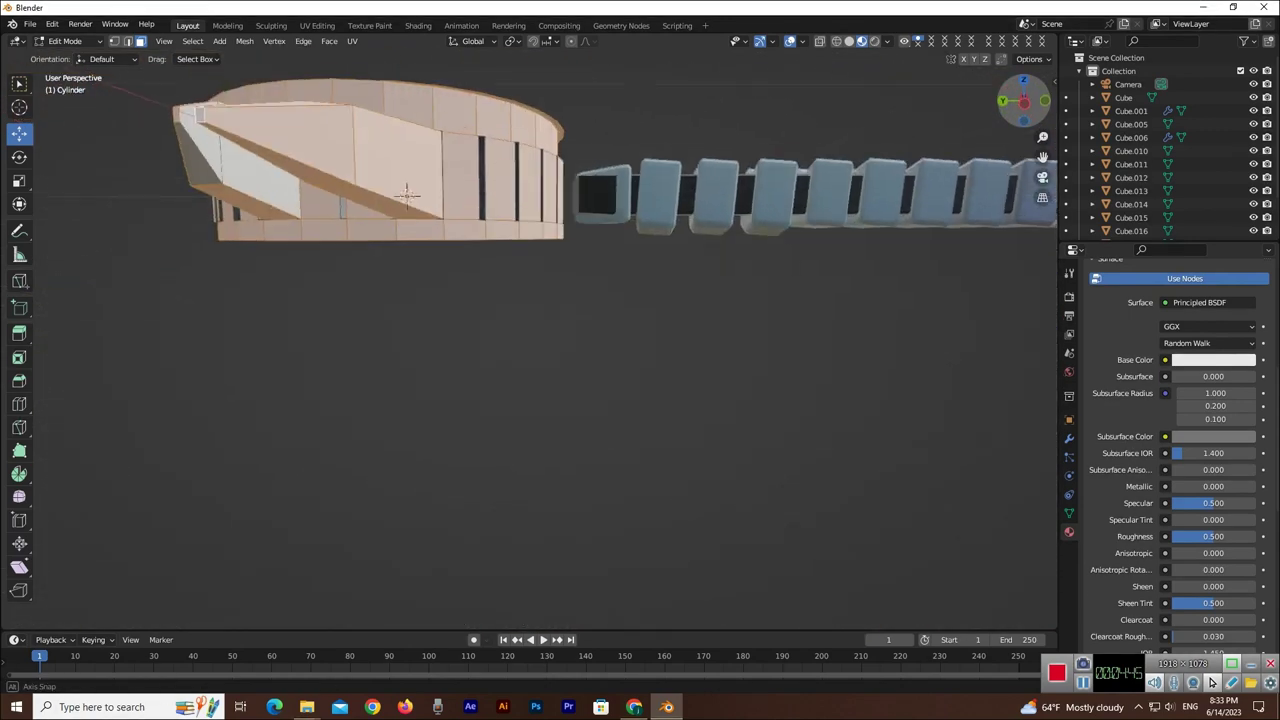
left_click(212, 160, "shift")
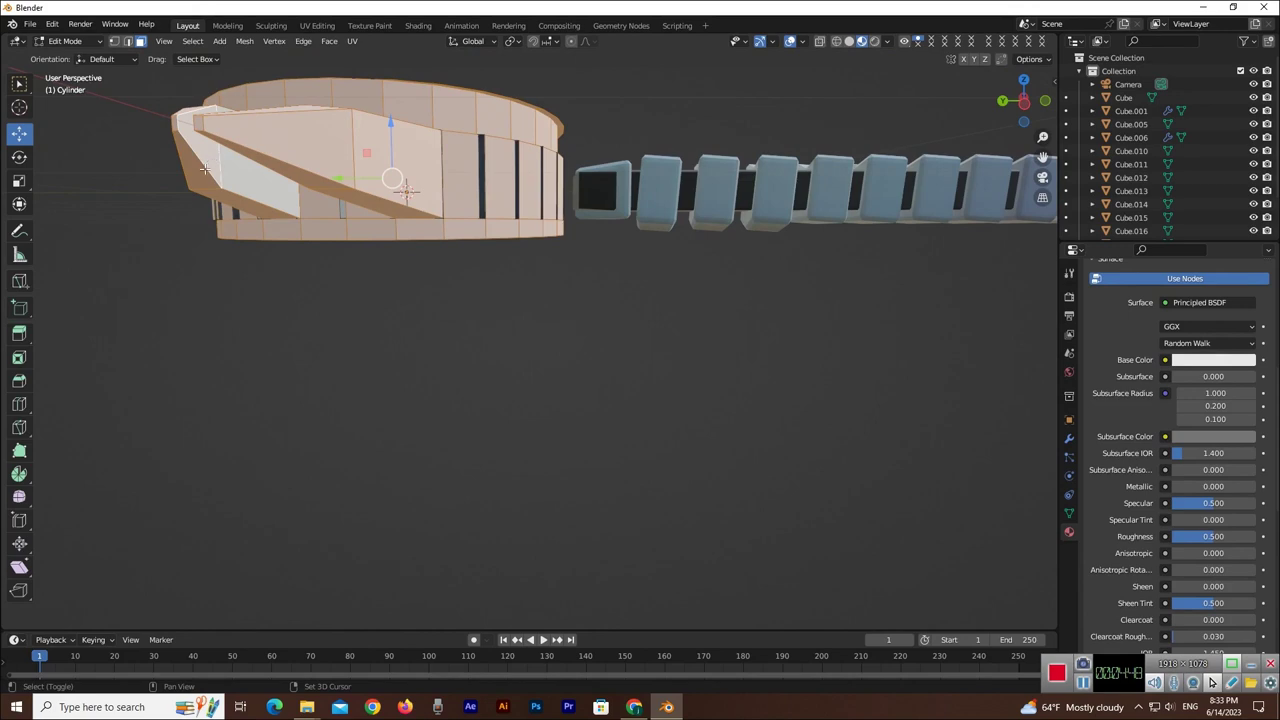
left_click_drag(998, 100, 1020, 118)
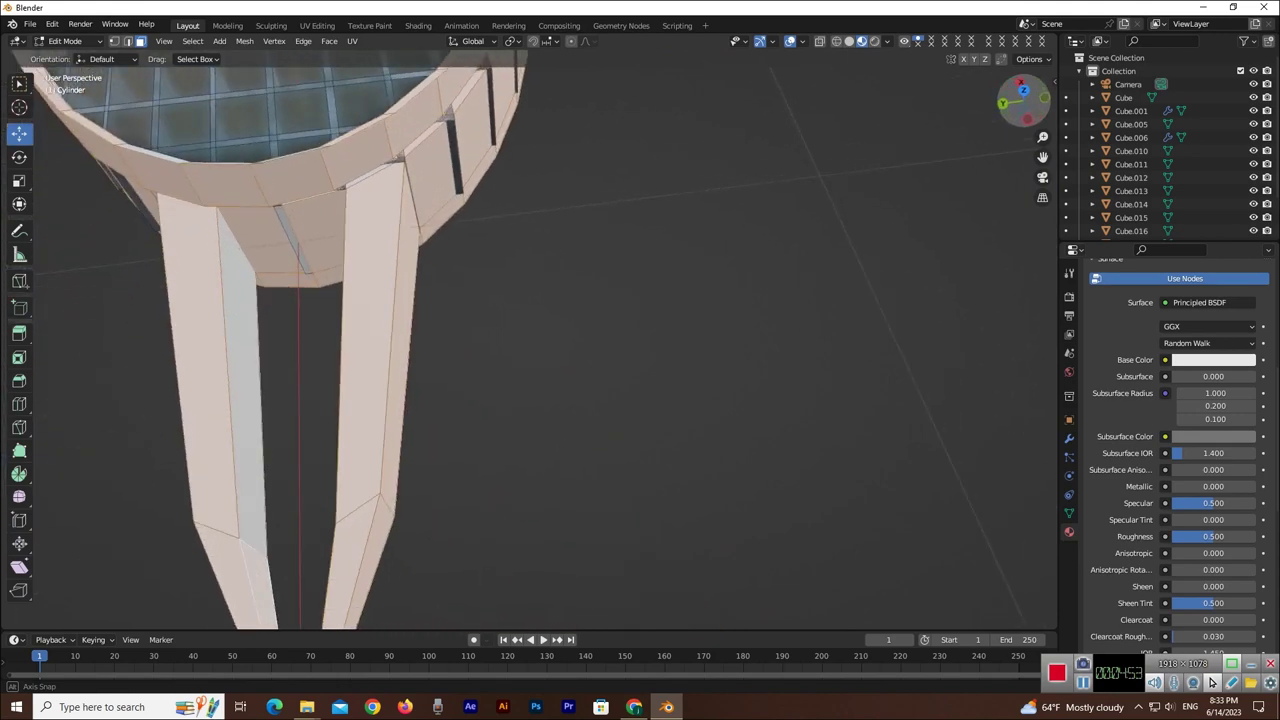
left_click_drag(1020, 118, 600, 220)
left_click(352, 355, "shift")
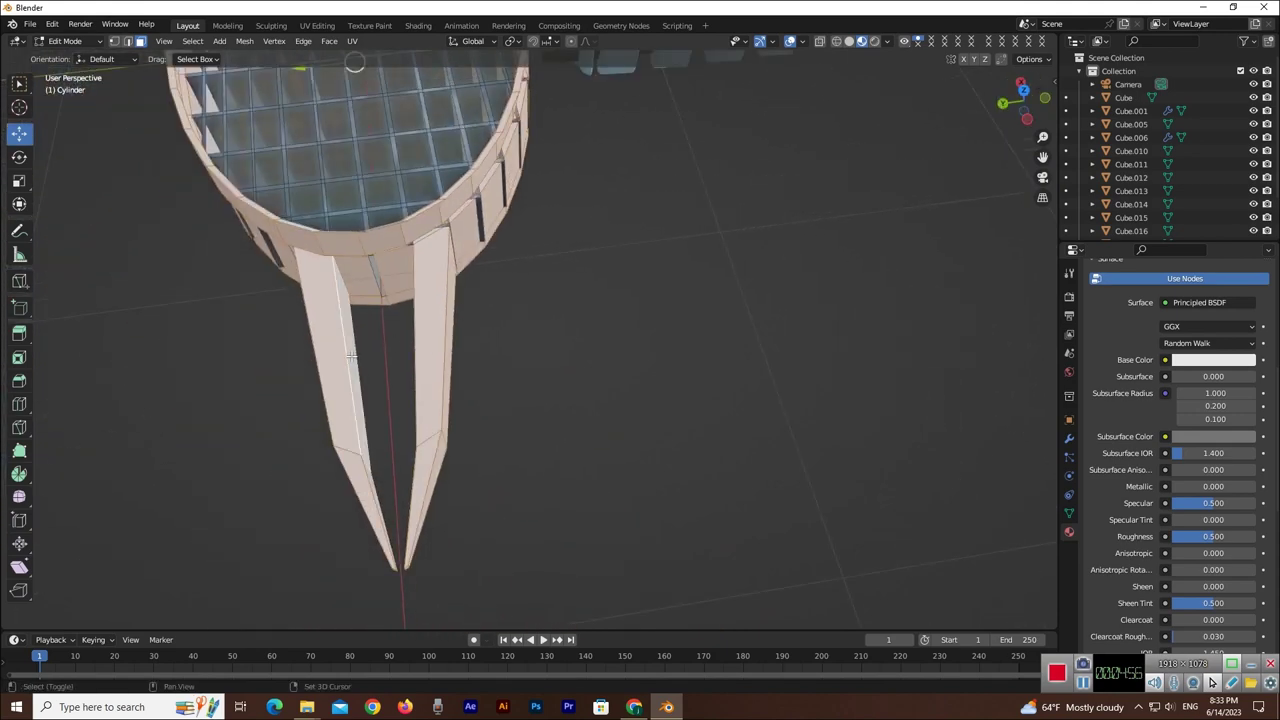
- Orbit and zoom out to view the whole racket from above and the side
left_click_drag(1010, 112, 1030, 104)
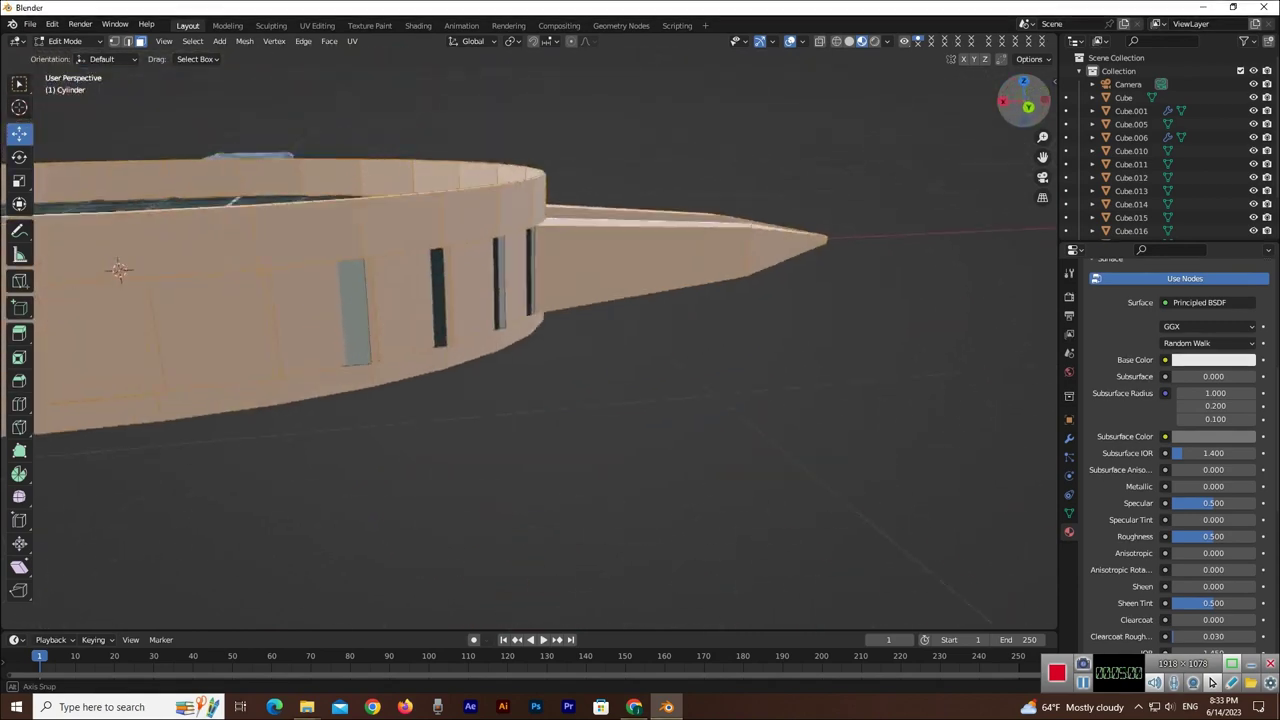
left_click_drag(1030, 104, 1036, 112)
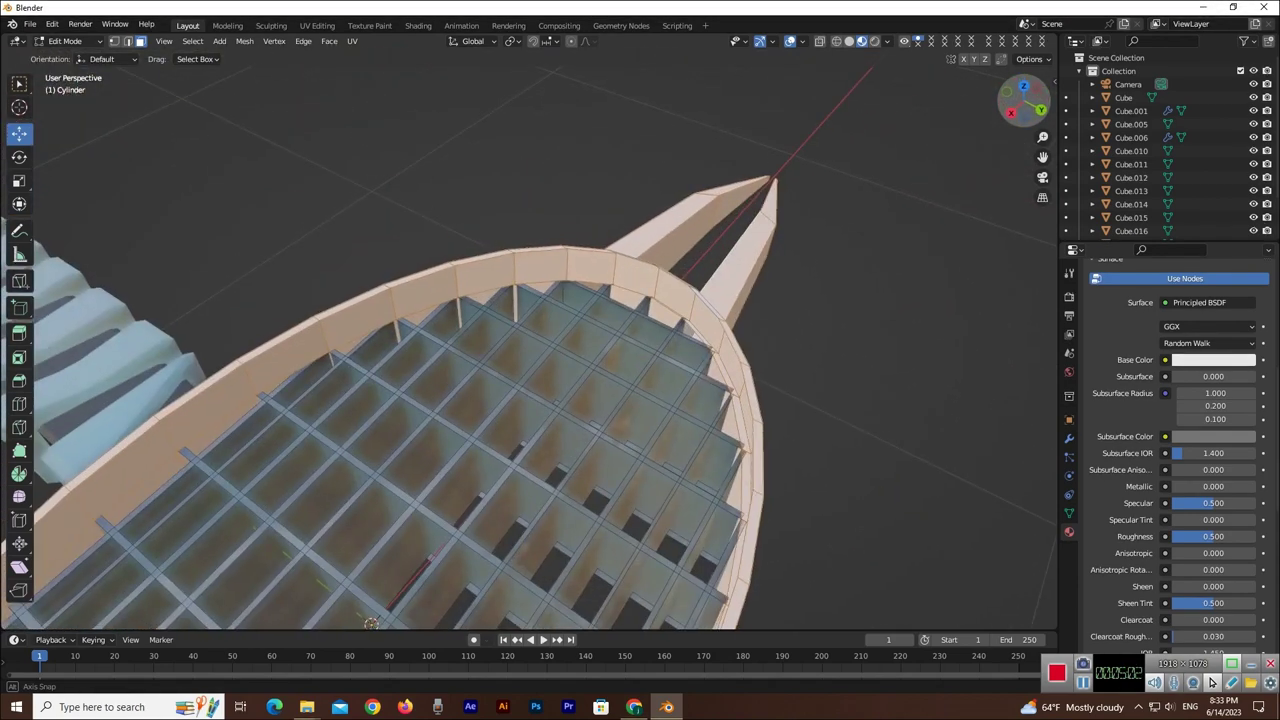
scroll(765, 230, "down", 3)
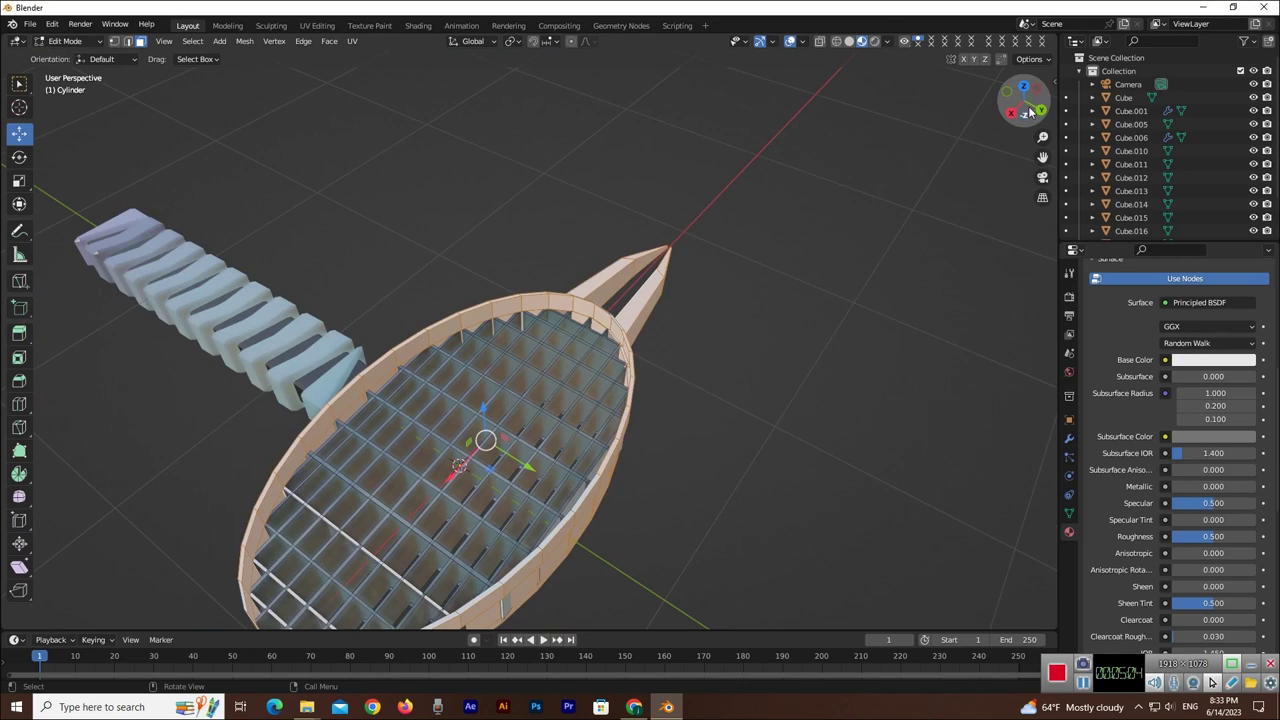
left_click_drag(1025, 102, 1035, 110)
scroll(1142, 355, "up", 3)
scroll(1142, 355, "up", 3)
- Create Material.017 with dark red subsurface colour and Subsurface 1.0, and assign it to the frame
left_click(1268, 296)
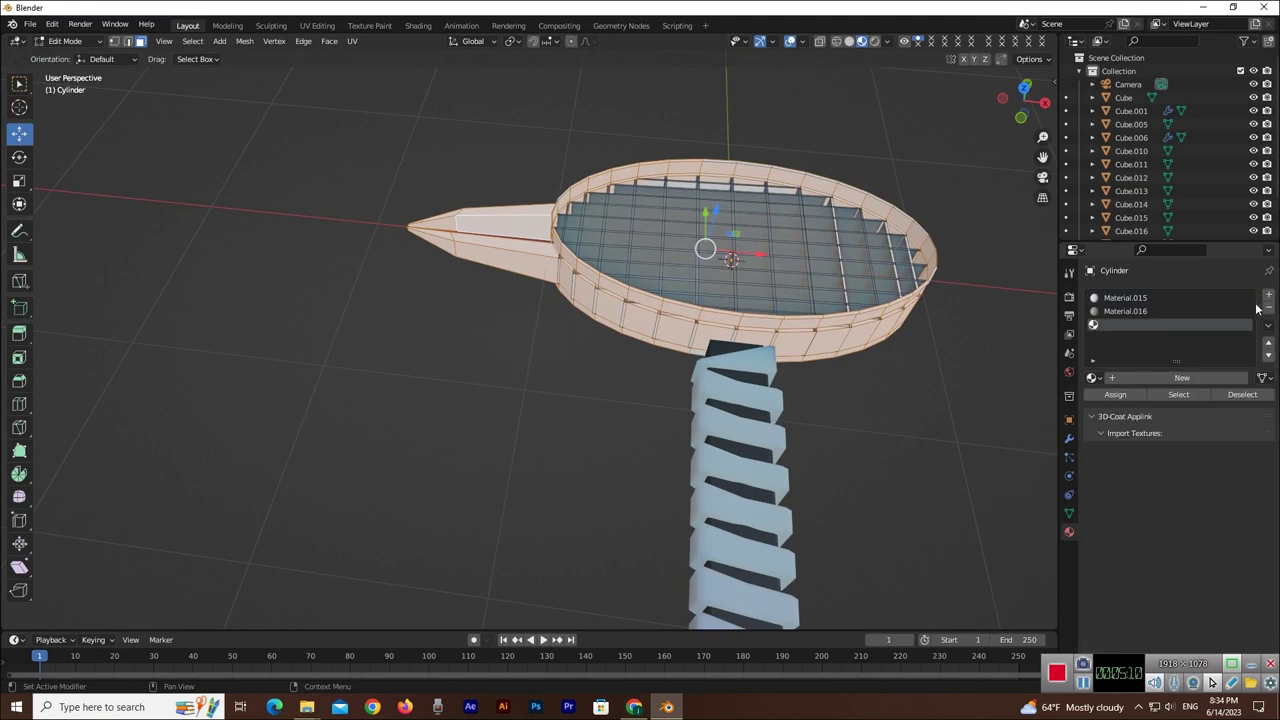
left_click(1195, 378)
scroll(1172, 480, "down", 2)
scroll(1170, 506, "down", 2)
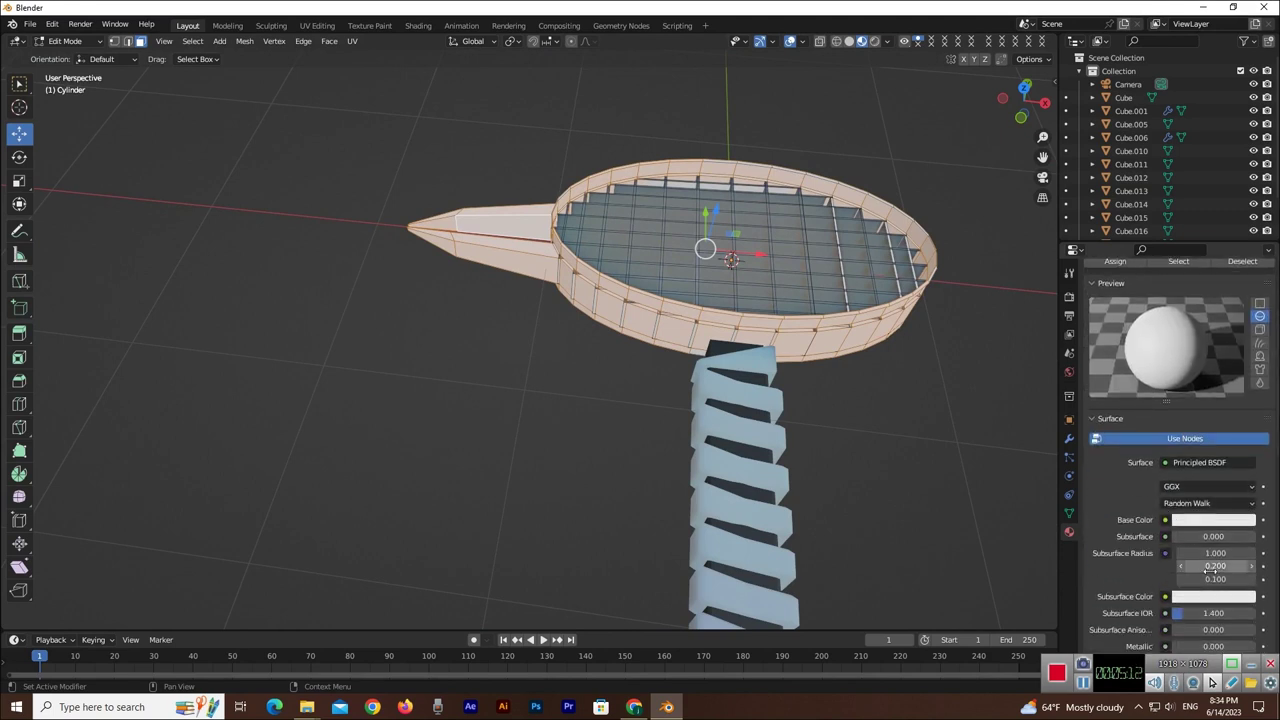
left_click(1207, 597)
left_click_drag(1194, 458, 1190, 498)
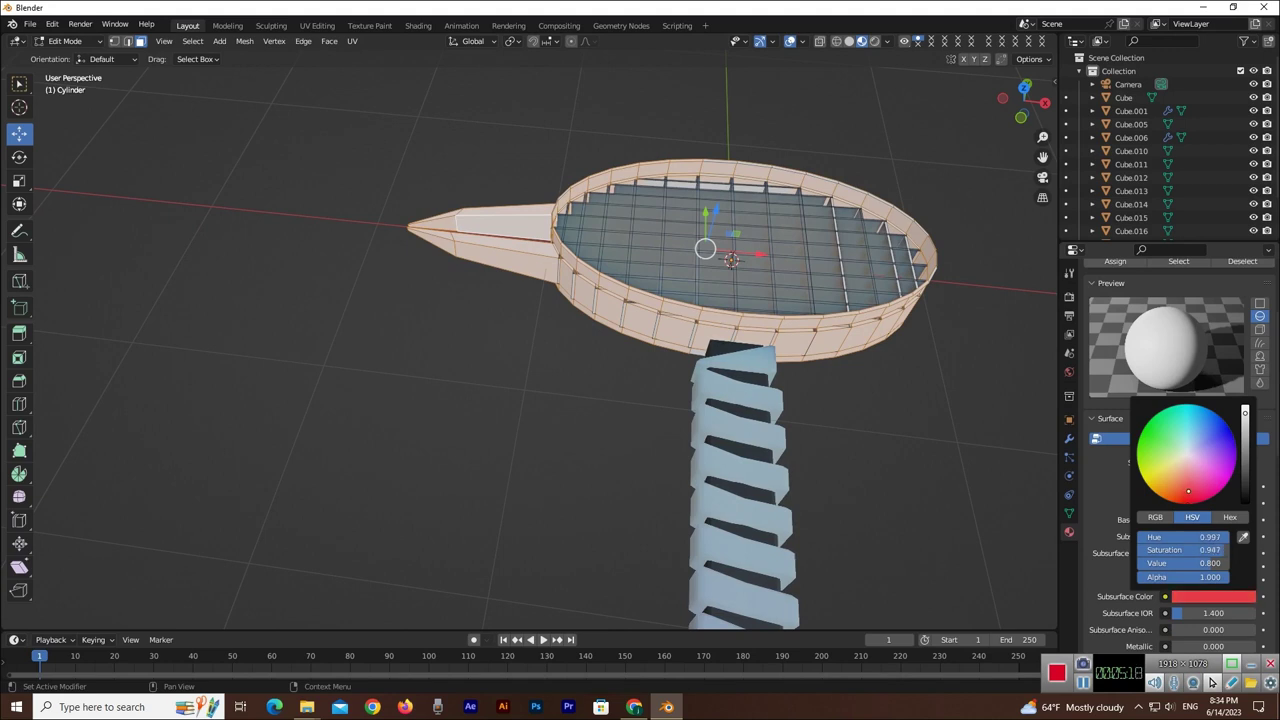
left_click_drag(1248, 426, 1246, 441)
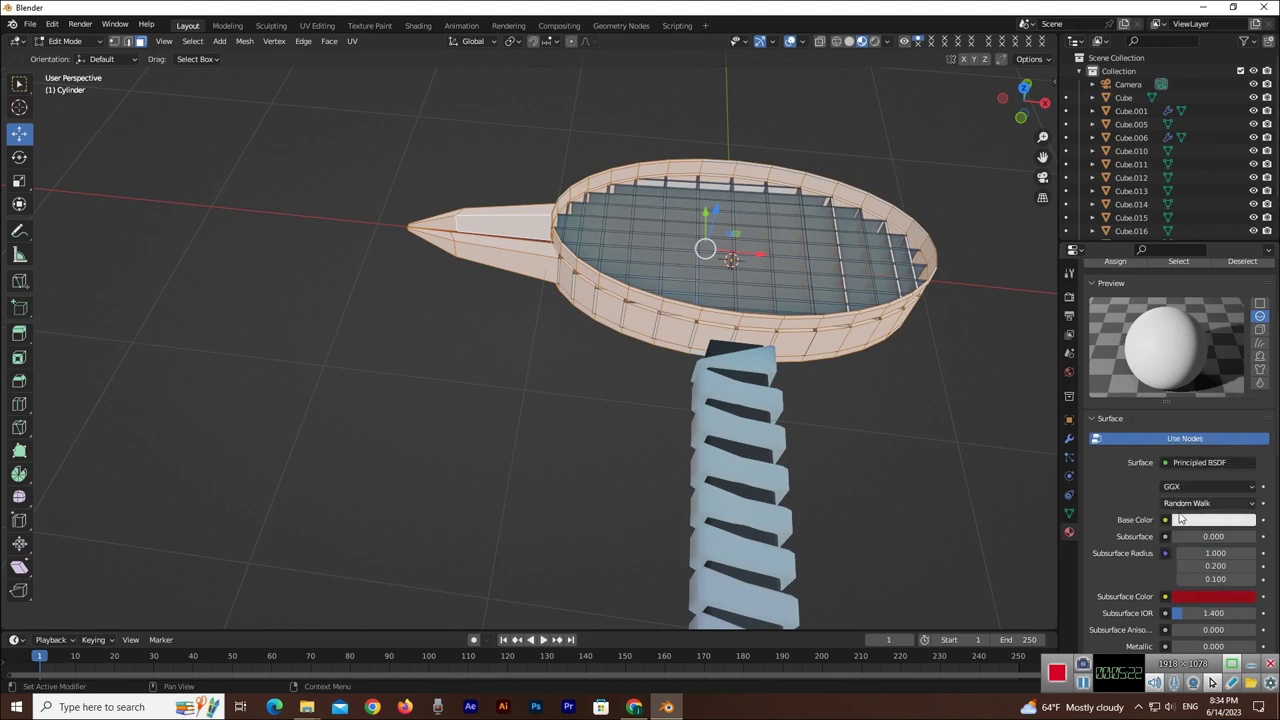
left_click_drag(1190, 537, 1224, 530)
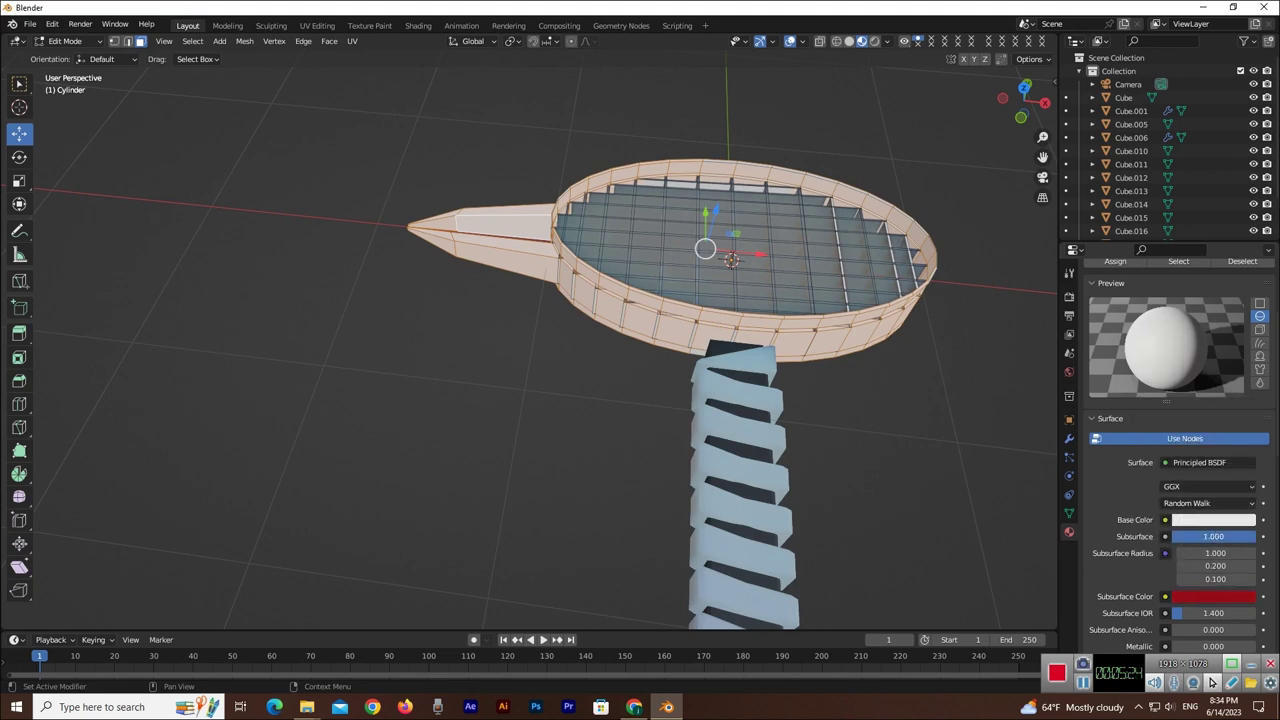
scroll(1143, 372, "up", 3)
scroll(1143, 372, "up", 2)
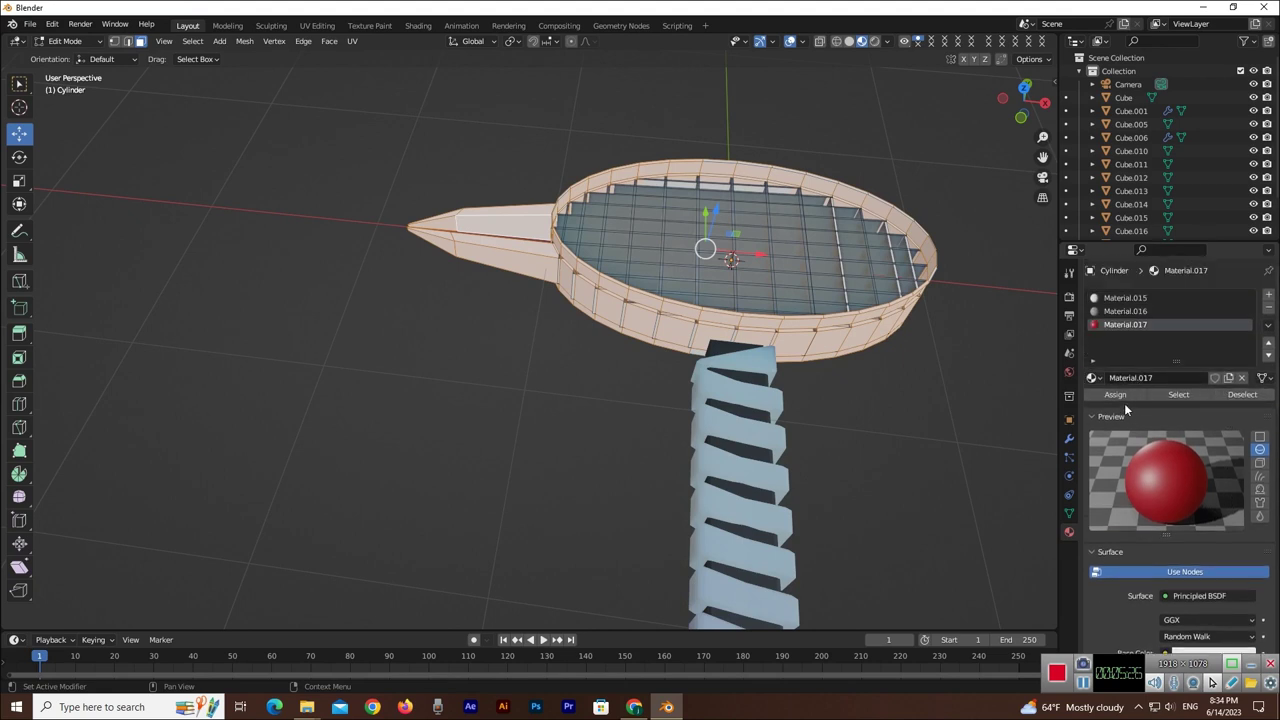
left_click(1117, 396)
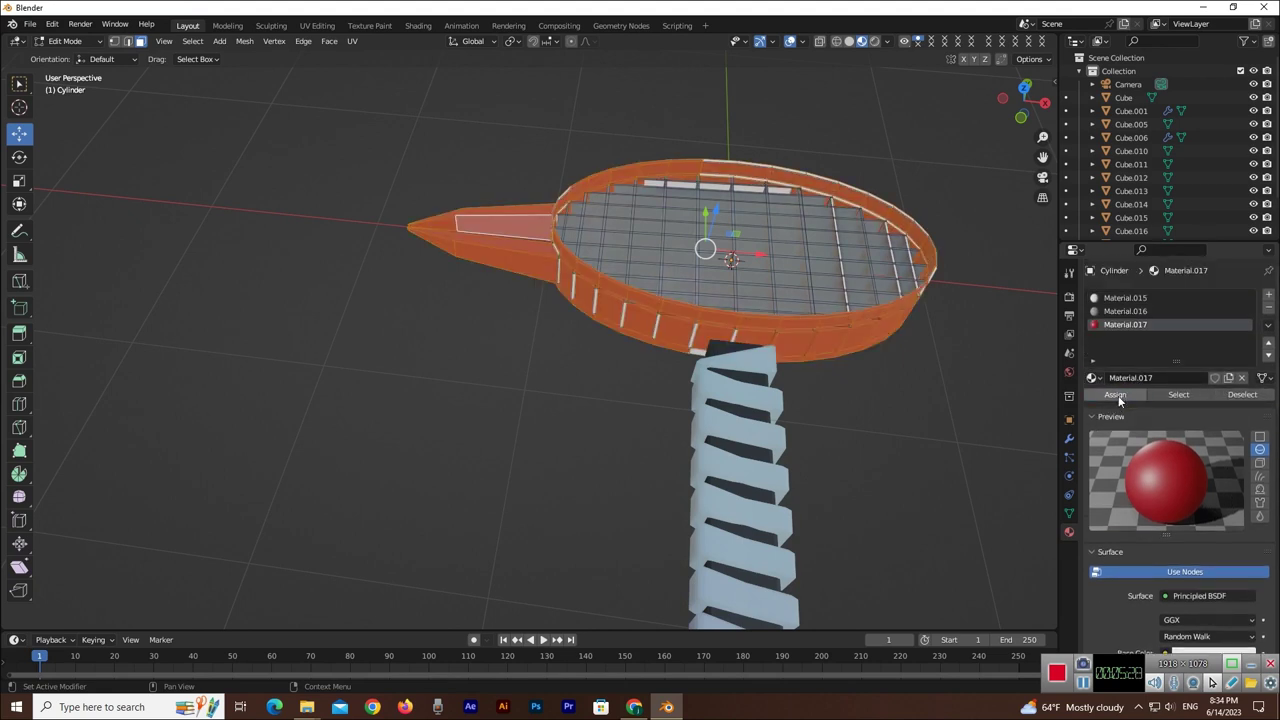
key("alt+a")
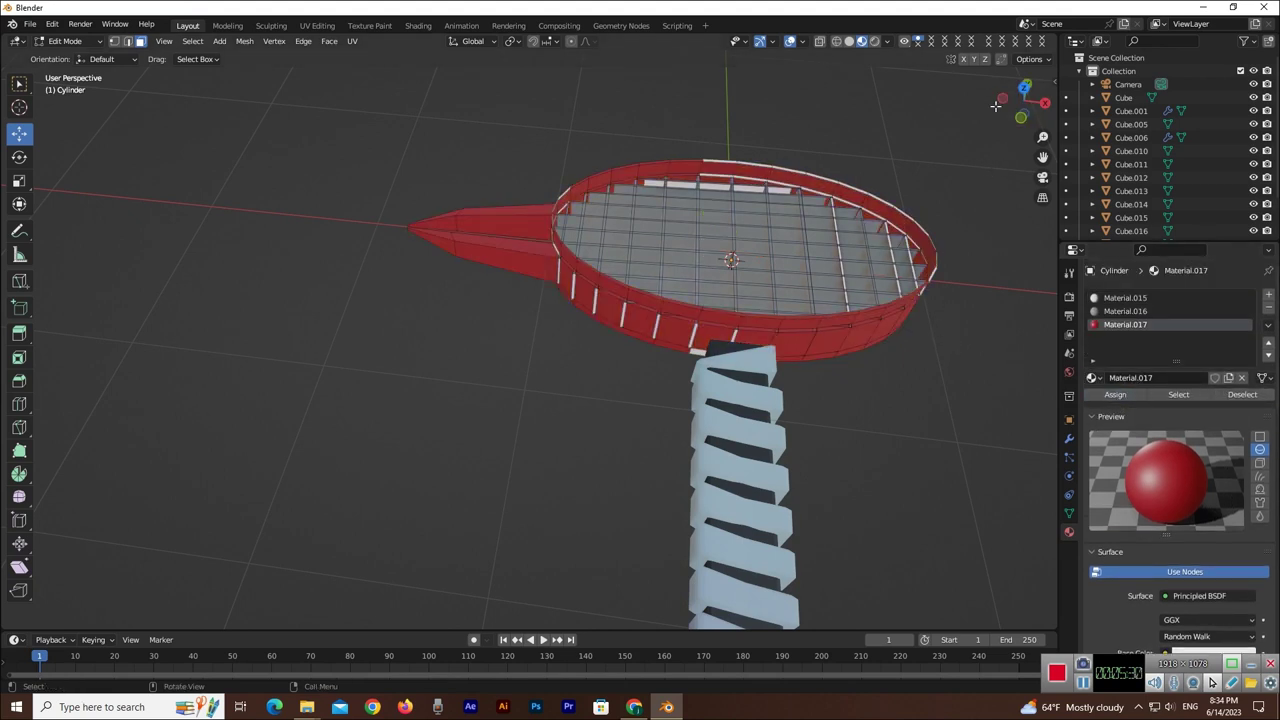
- Select a strip along the inner rim and assign it Material.016
mouse_move(1022, 100)
left_mouse_down()
mouse_move(990, 150)
mouse_move(1010, 120)
left_mouse_up()
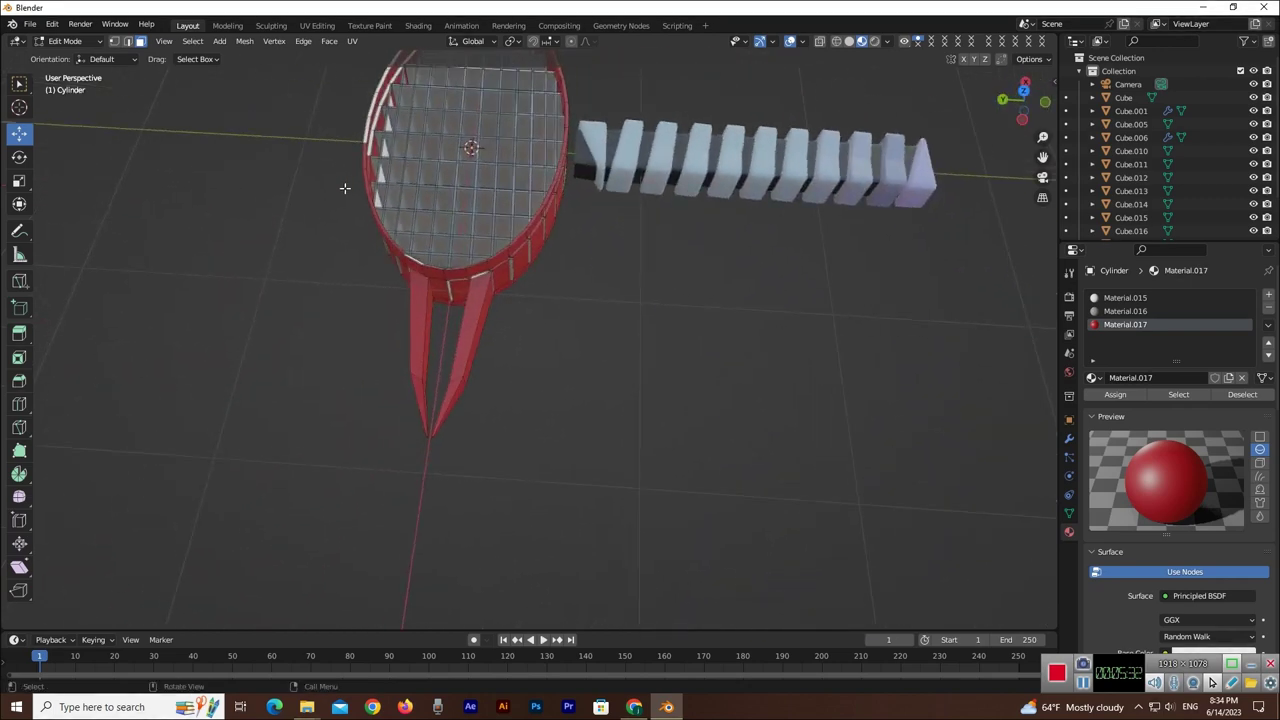
scroll(343, 186, "up", 5)
scroll(485, 176, "down", 2)
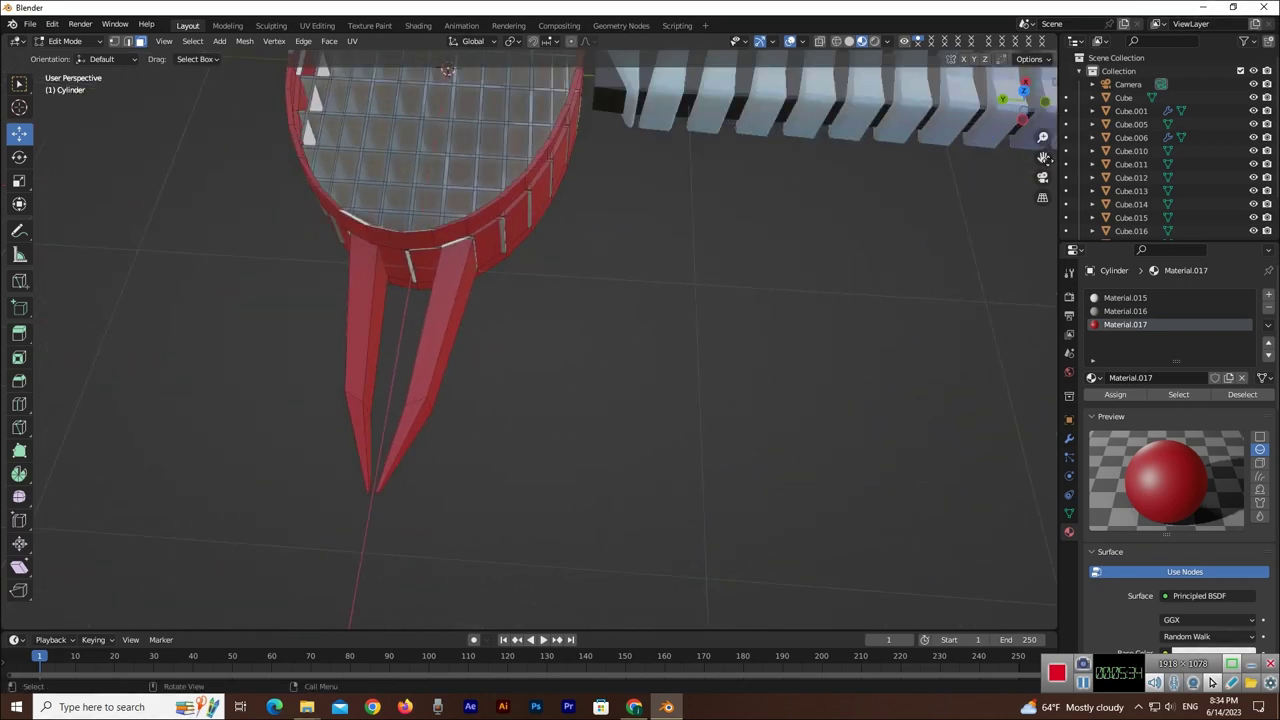
middle_click_drag(976, 141, 588, 200)
scroll(588, 200, "up", 3)
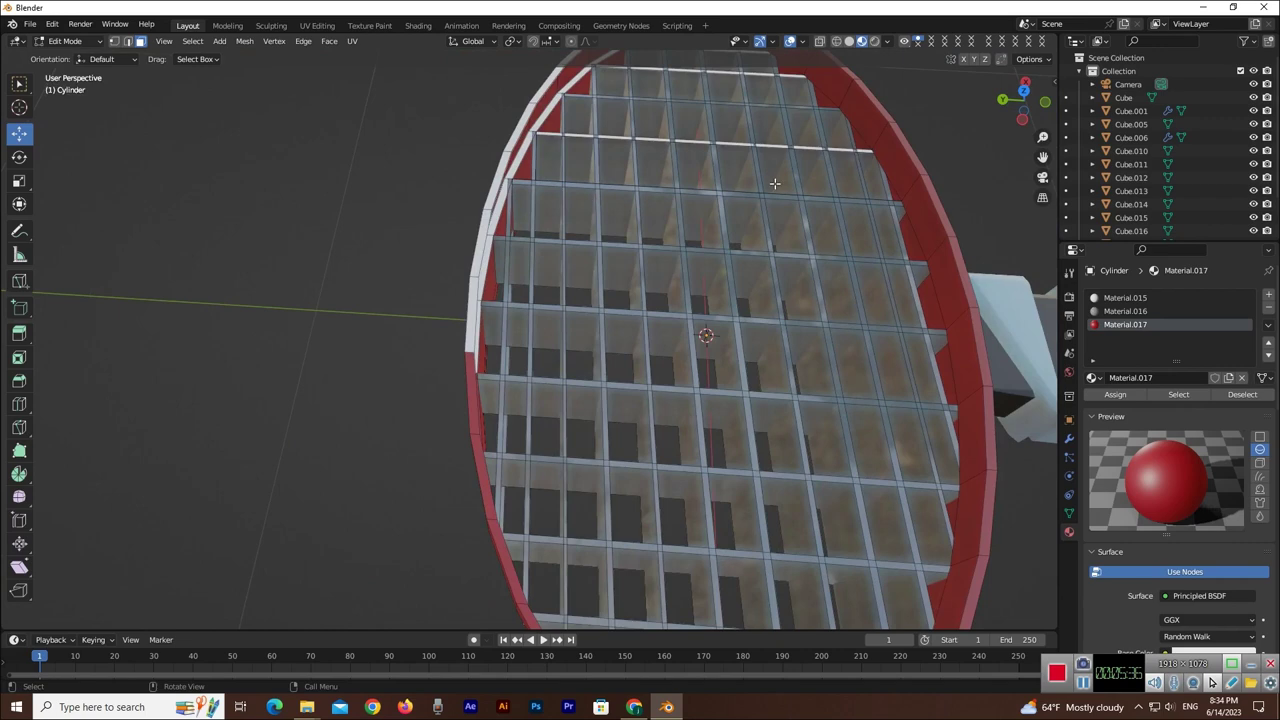
mouse_move(1020, 96)
left_mouse_down()
mouse_move(1022, 110)
mouse_move(538, 184)
left_mouse_up()
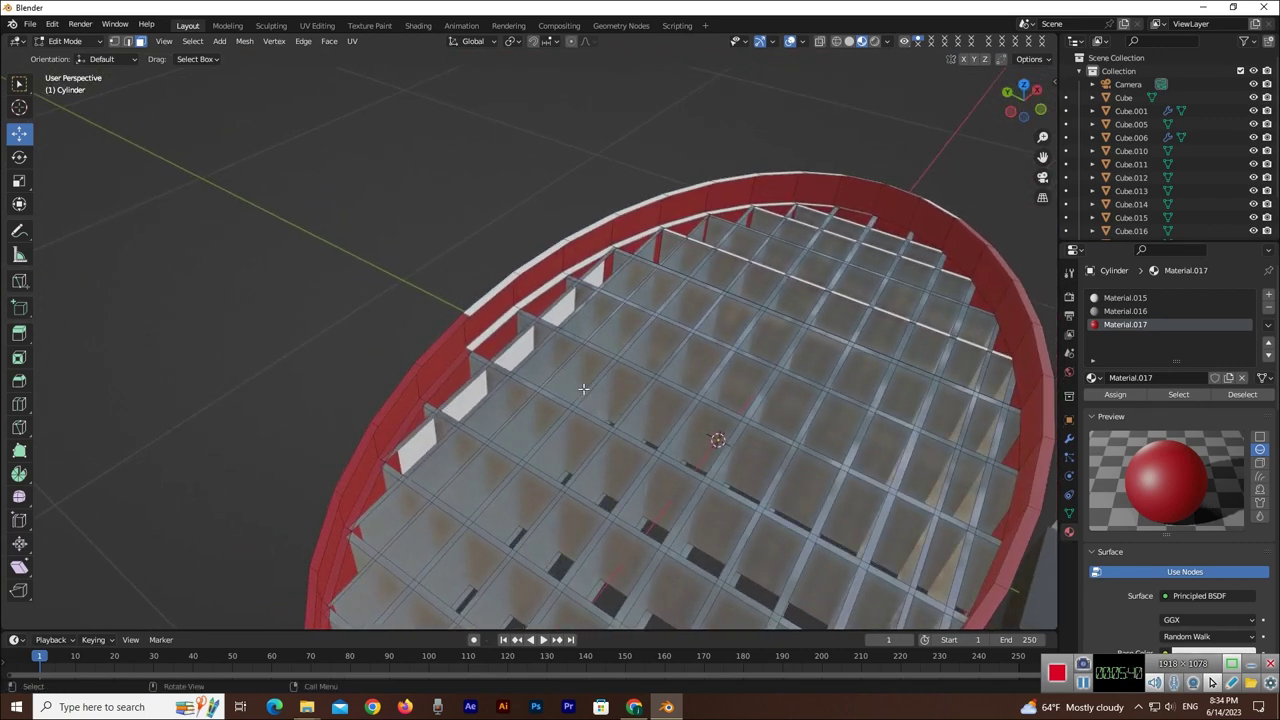
left_click(466, 403)
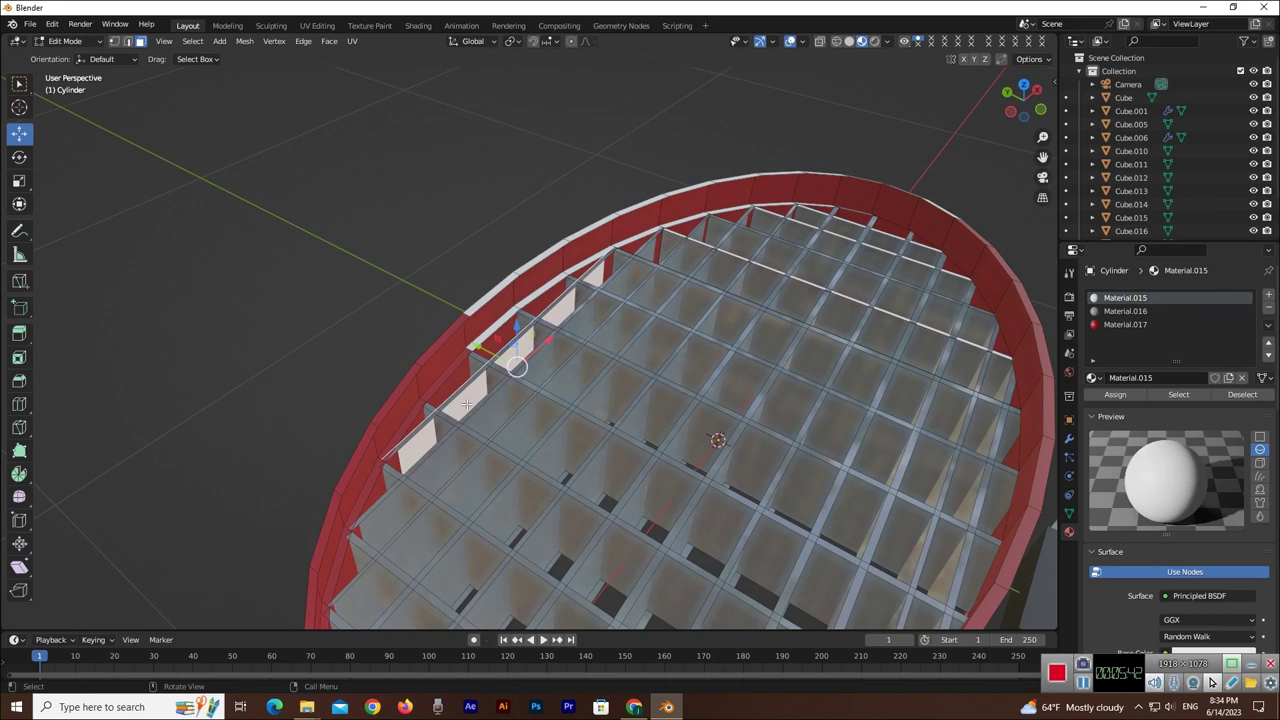
left_click(383, 314)
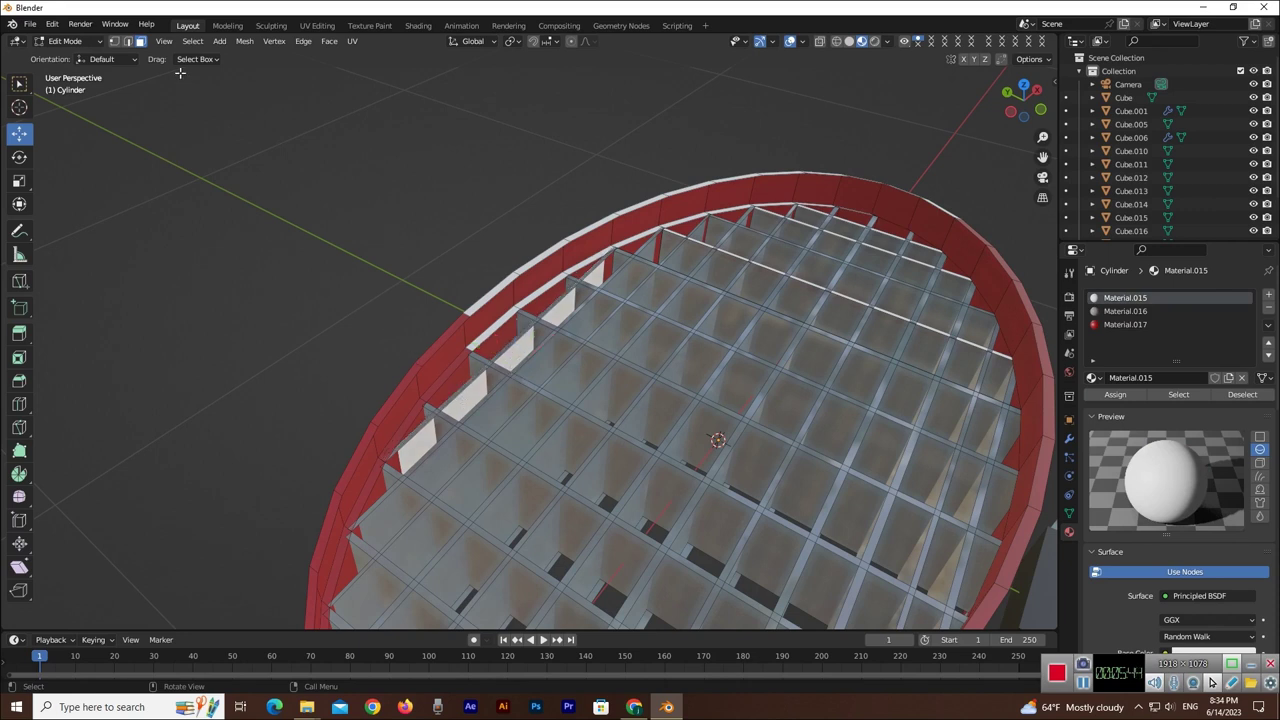
left_click(470, 402)
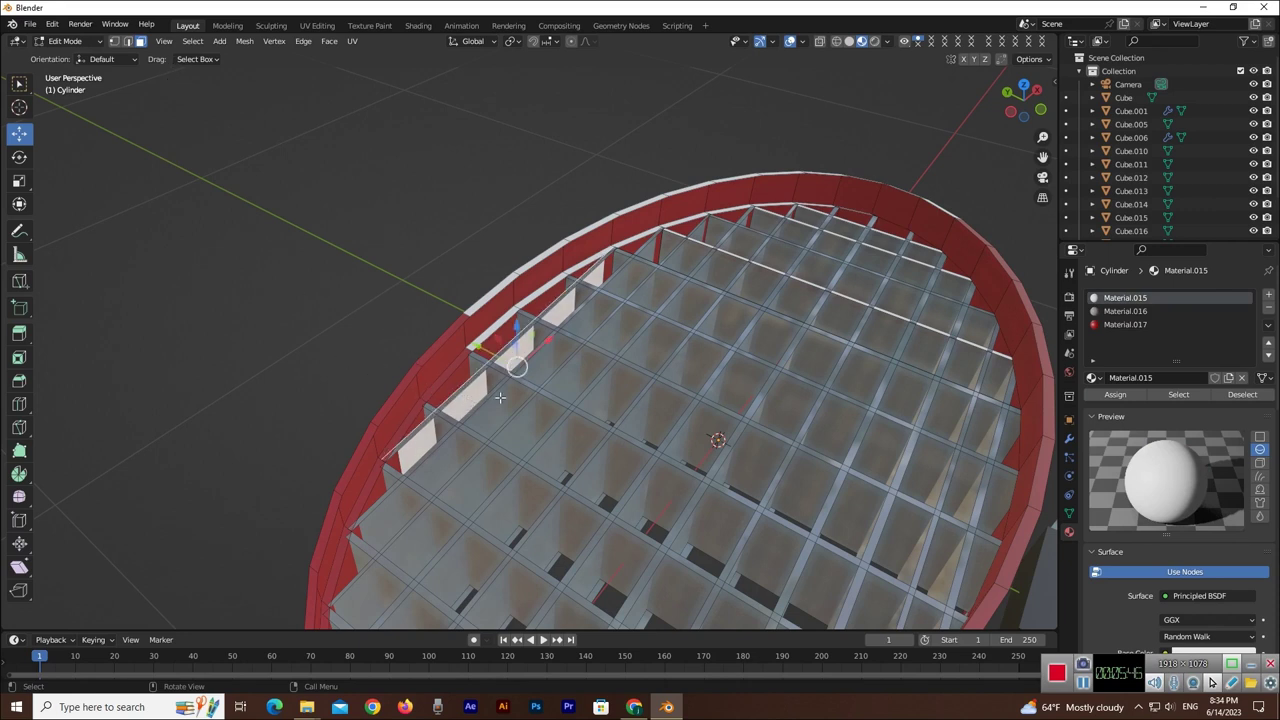
left_click(1124, 311)
left_click(1116, 394)
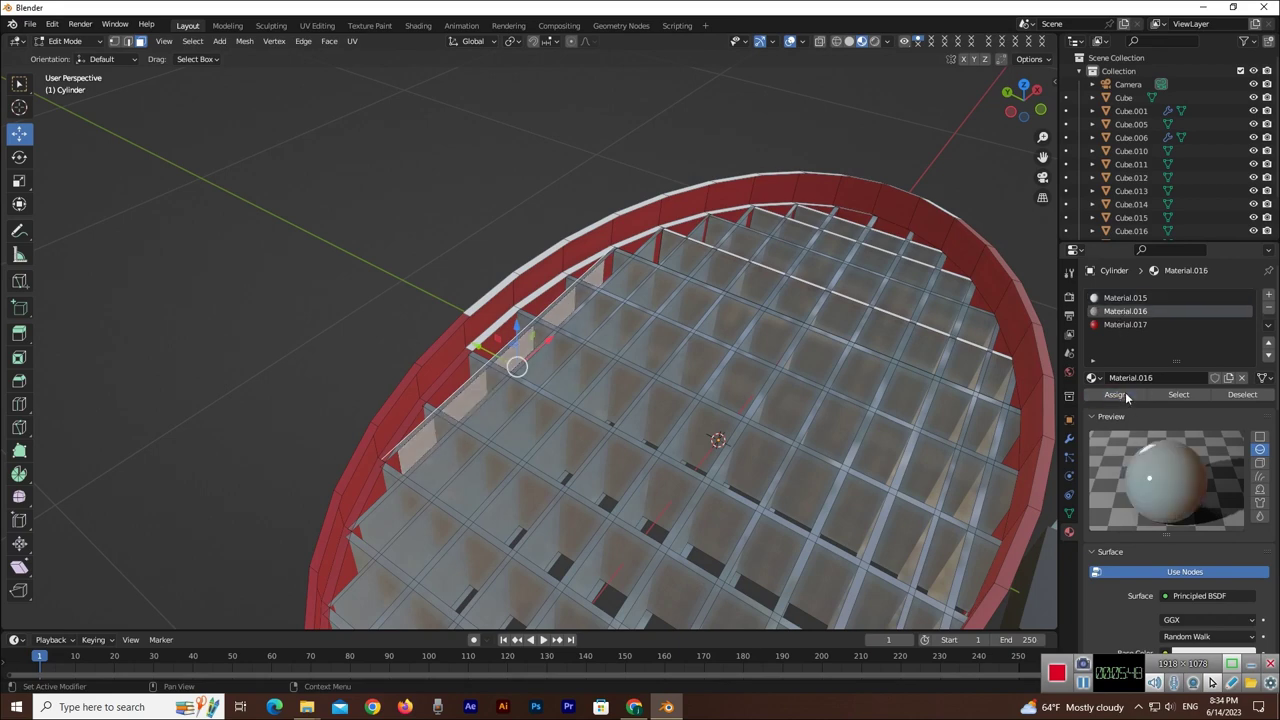
left_click(475, 229)
- Select two more faces on the rim for the white band
scroll(902, 376, "down", 3)
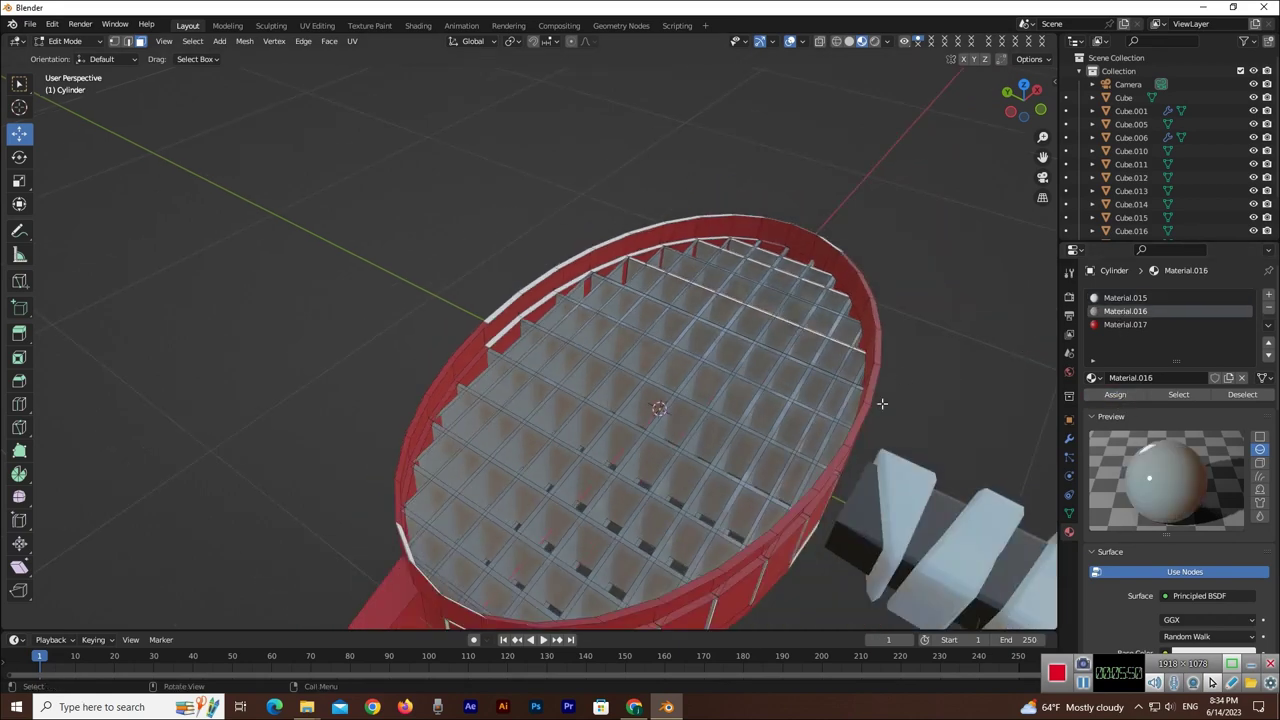
scroll(548, 295, "up", 2)
scroll(546, 281, "up", 2)
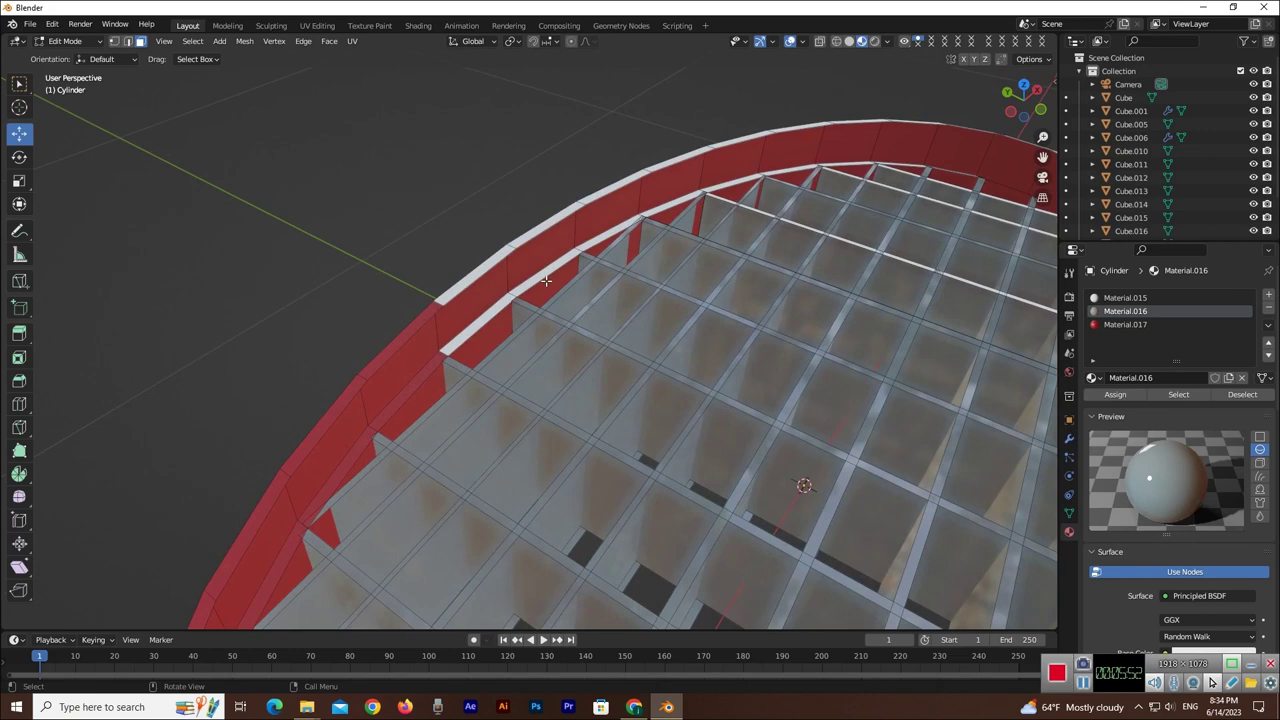
scroll(537, 266, "down", 2)
scroll(502, 279, "down", 2)
scroll(509, 292, "down", 2)
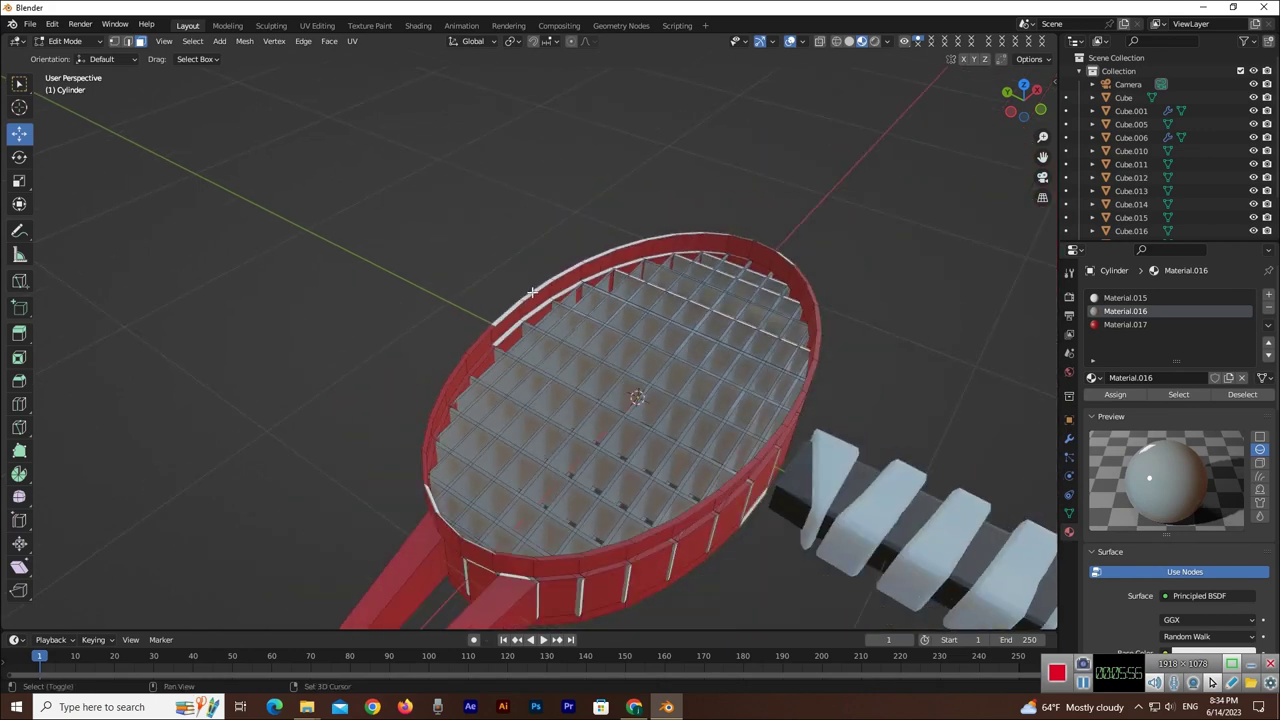
left_click(532, 291)
left_click(510, 311, "shift")
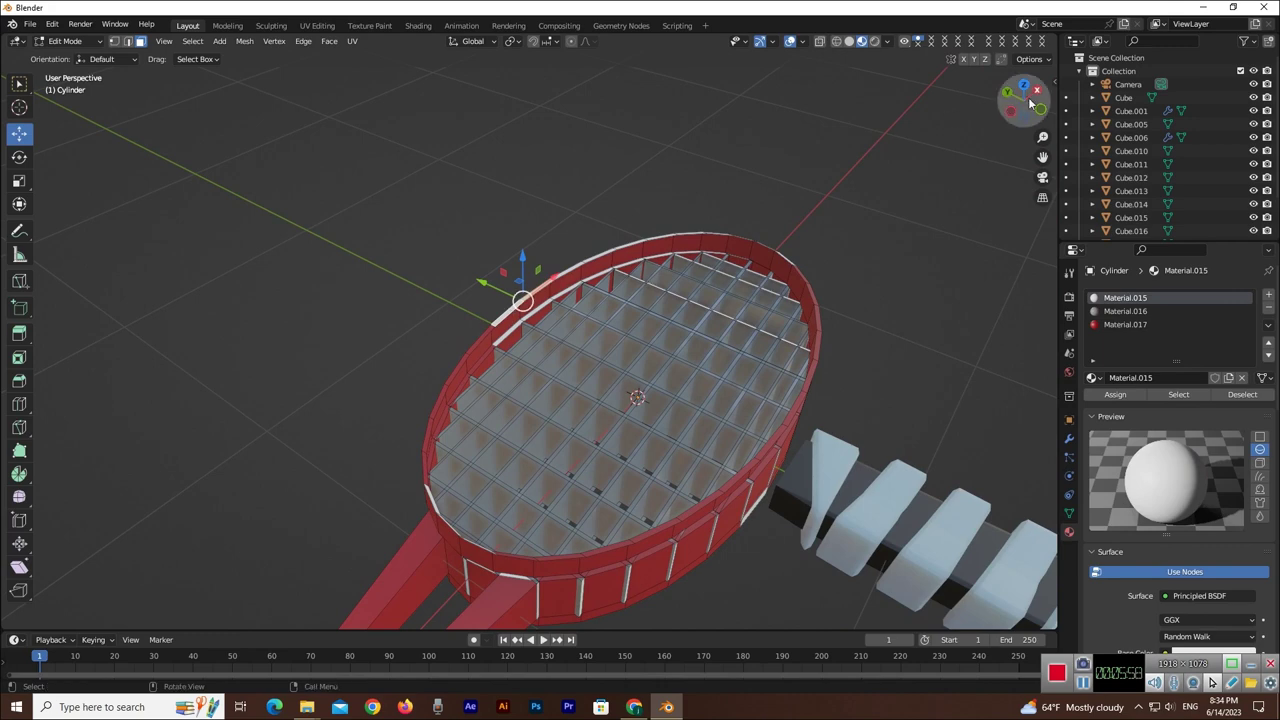
- Extend the rim face selection along the right side of the racket head
left_click_drag(1010, 115, 1020, 135)
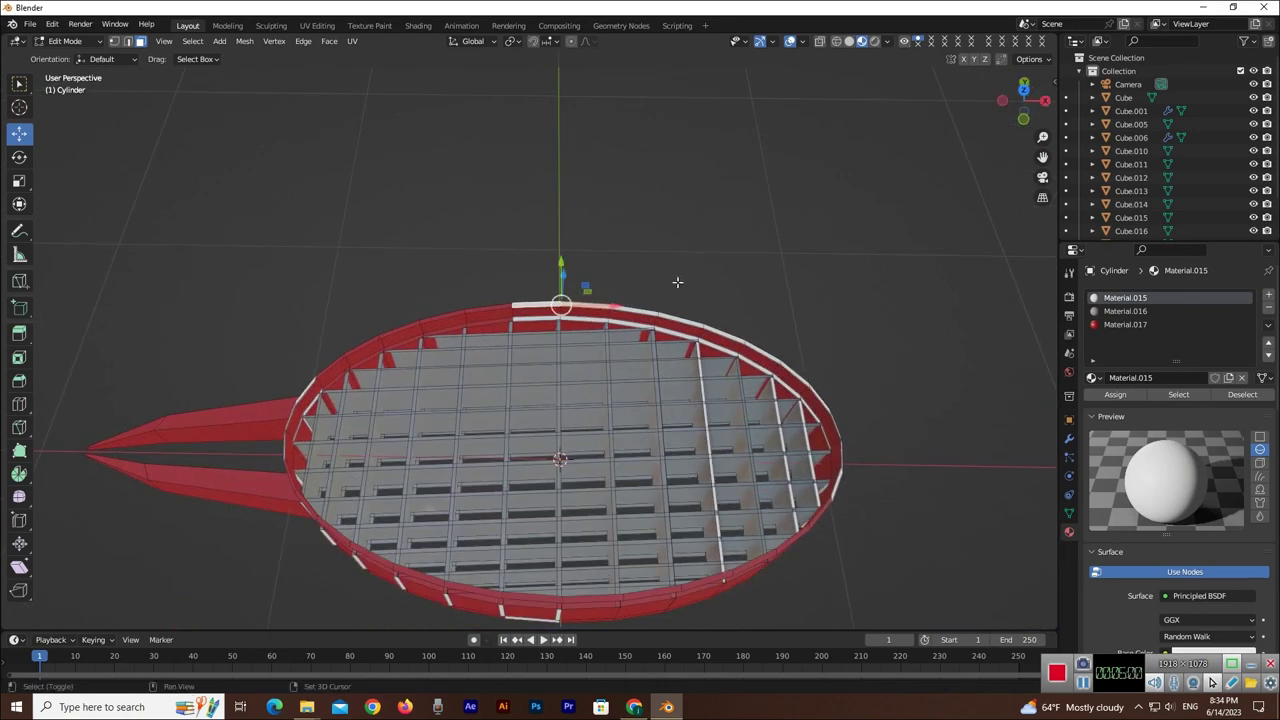
left_click(644, 312, "shift")
left_click(695, 324, "shift")
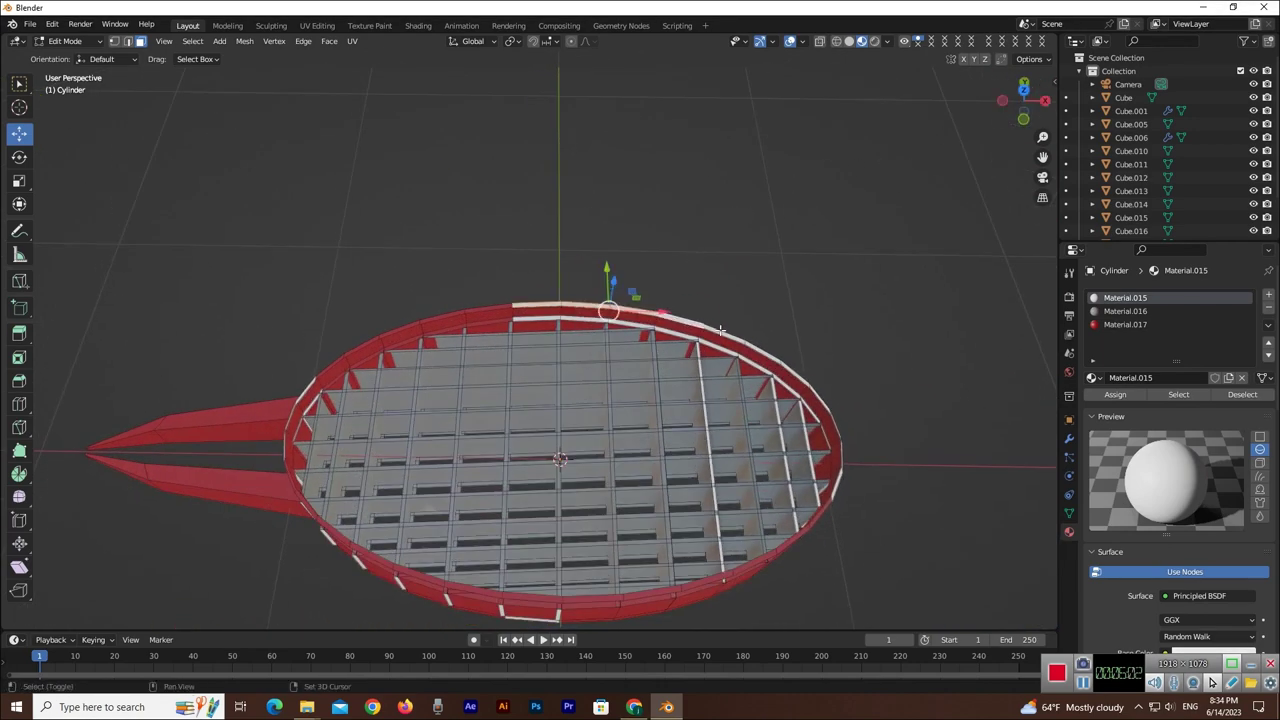
scroll(720, 340, "up", 2)
scroll(880, 300, "up", 2)
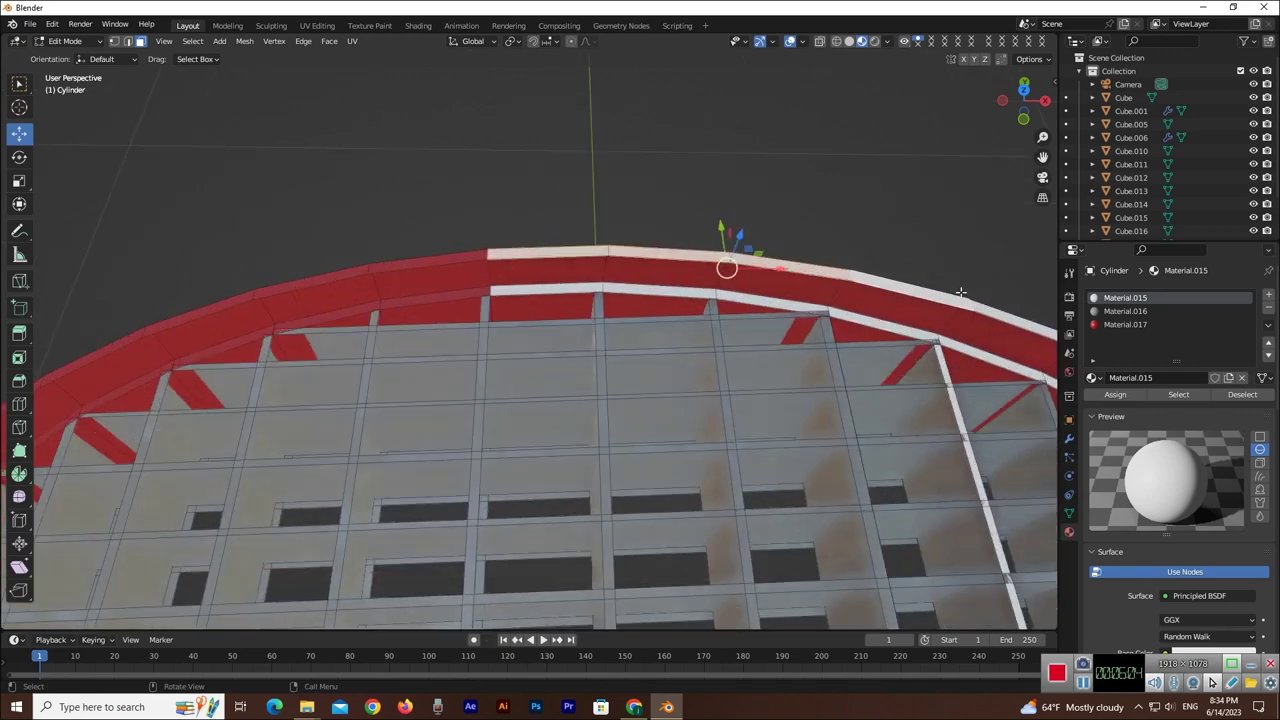
left_click_drag(1040, 157, 567, 165)
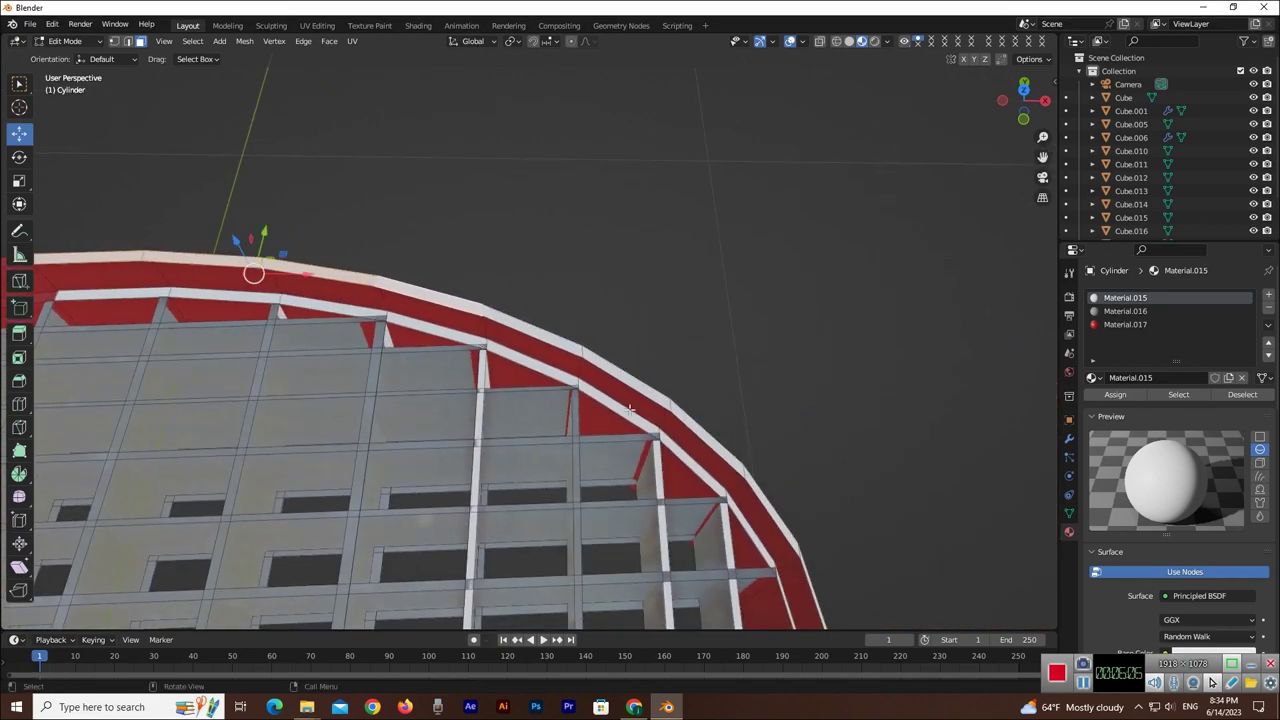
left_click(560, 341, "shift")
left_click(553, 371, "shift")
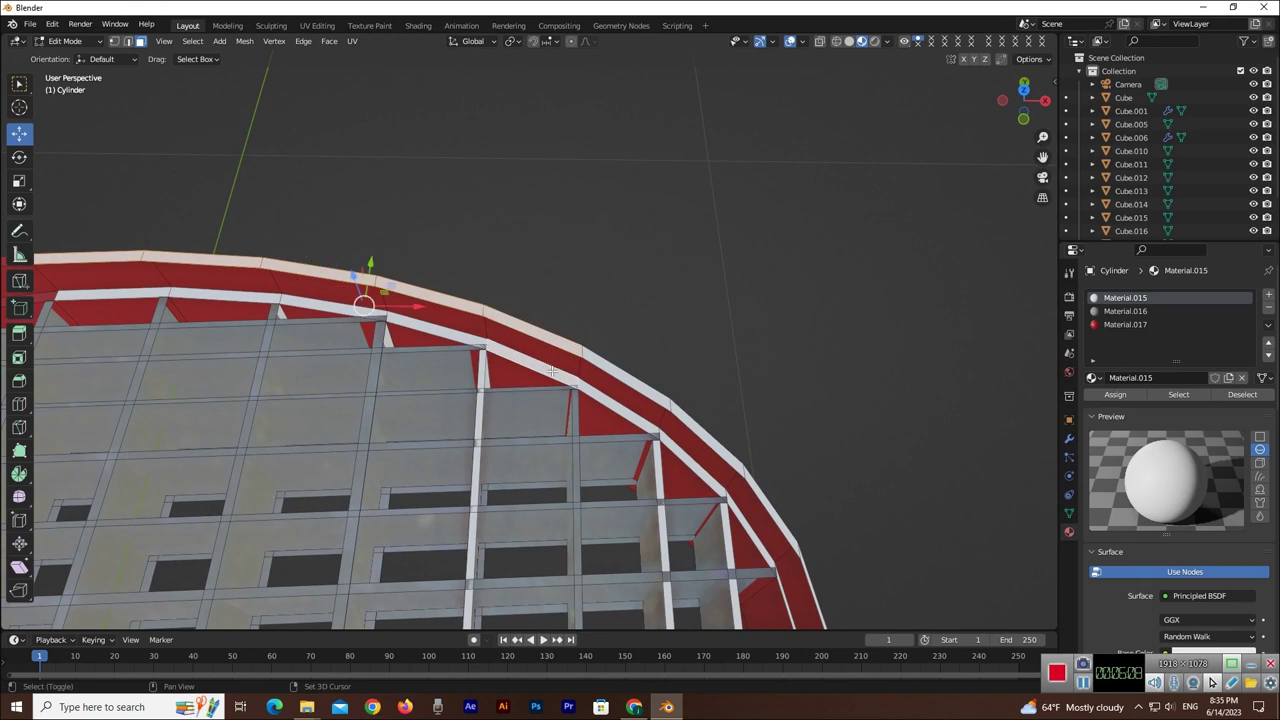
- Add the remaining left and lower rim faces to the selection, fixing mis-picked faces
left_click(447, 336, "shift")
left_click(334, 305, "shift")
left_click(229, 296, "shift")
left_click(113, 290, "shift")
left_click(607, 365, "shift")
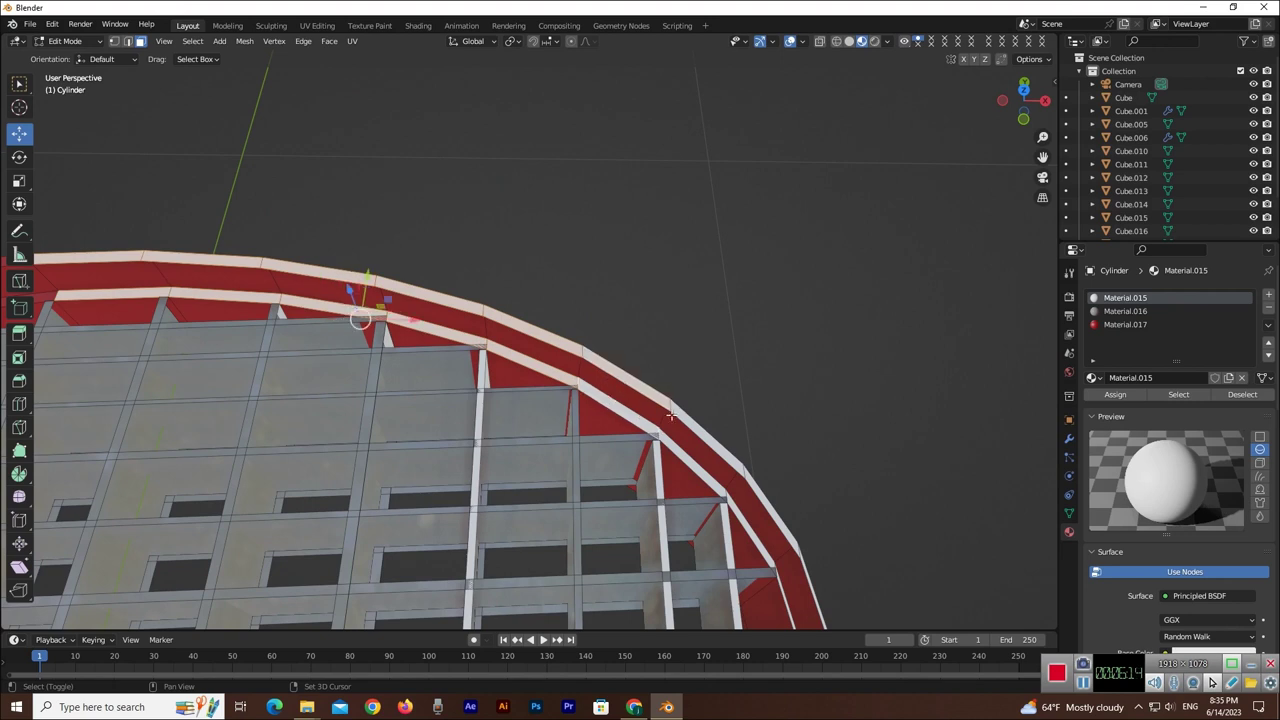
left_click(705, 448, "shift")
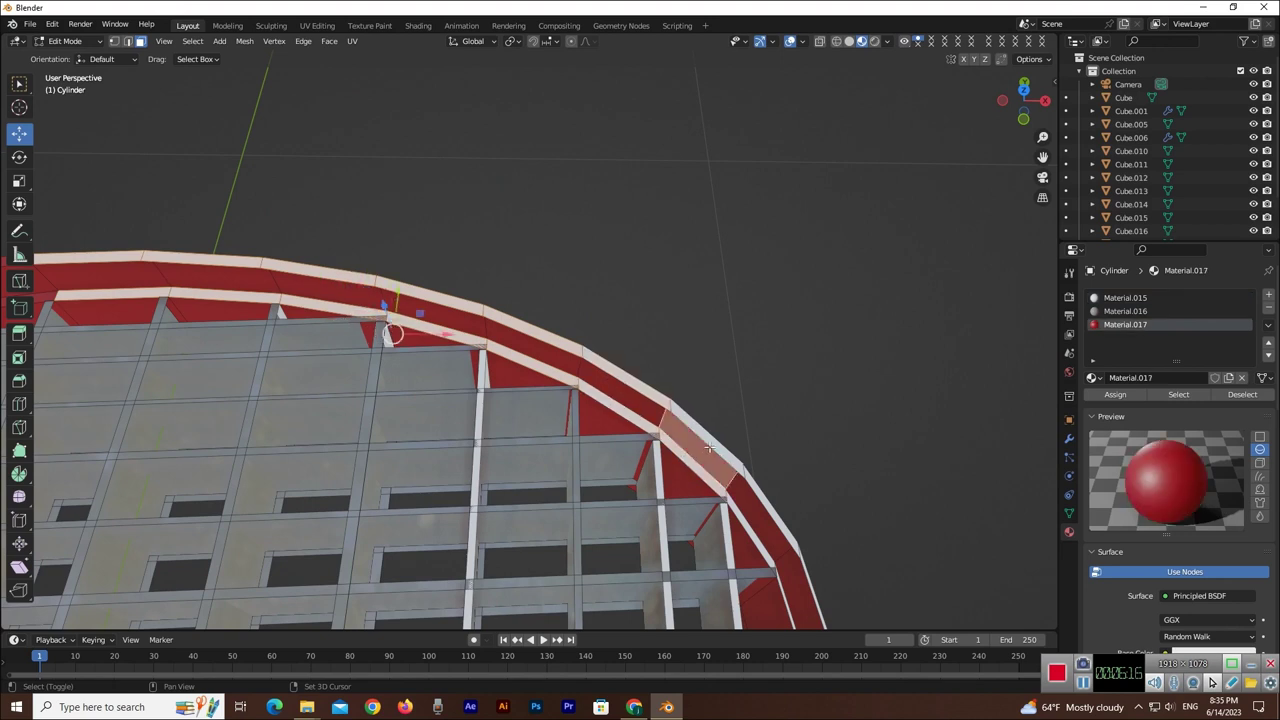
left_click(708, 449, "shift")
left_click(711, 443, "shift")
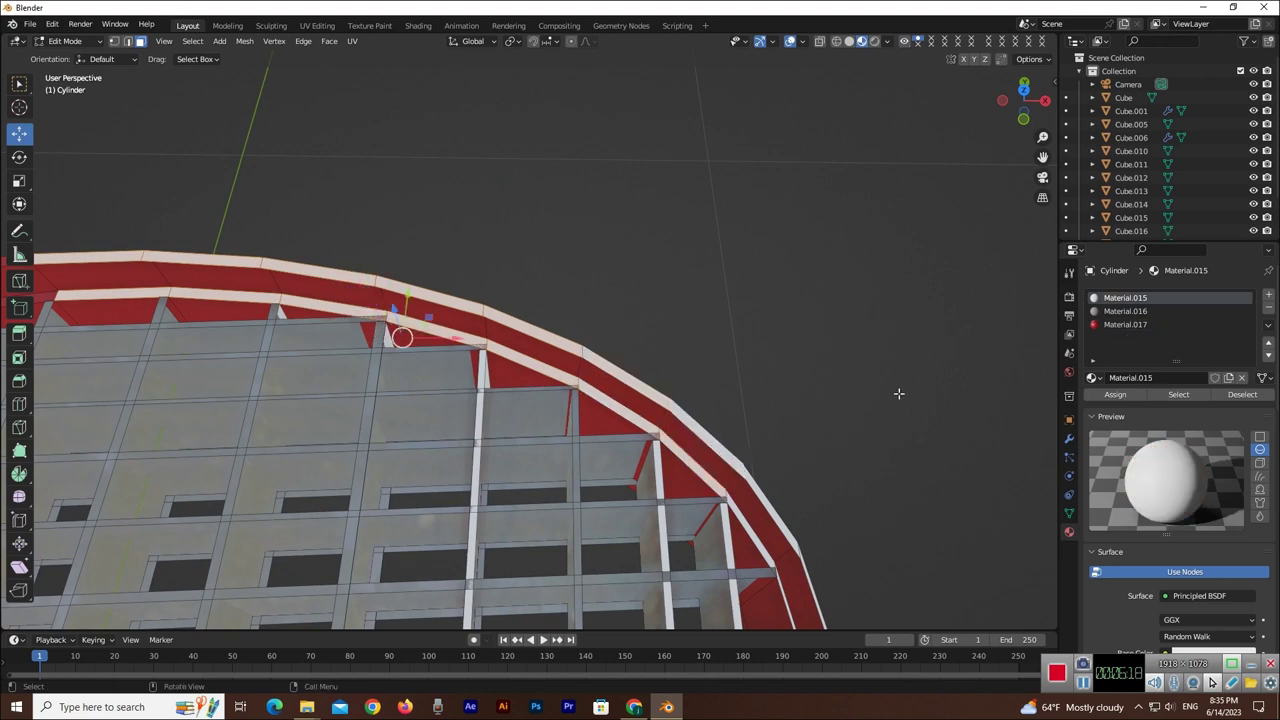
middle_click_drag(883, 405, 725, 495)
left_click(720, 497, "shift")
left_click(733, 490, "shift")
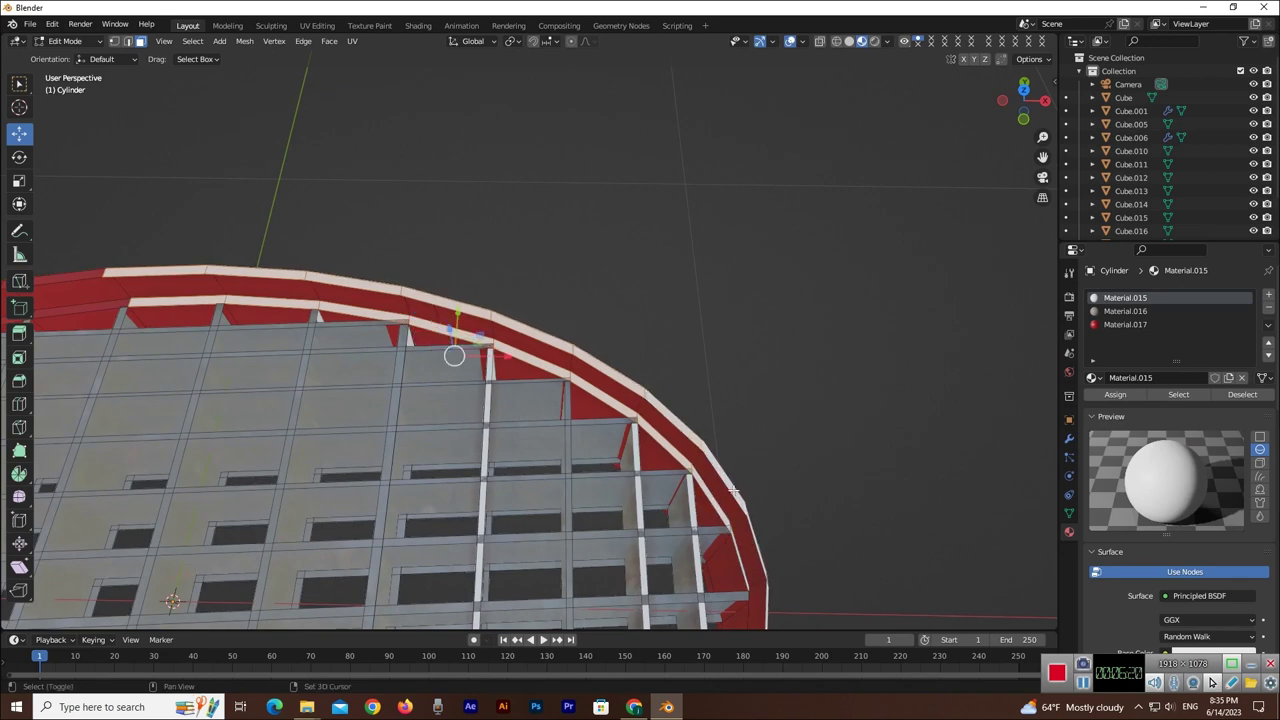
- Assign red Material.017 to the selected rim faces, then deselect them
left_click(1100, 325)
left_click(1115, 394)
middle_click_drag(891, 403, 794, 428)
left_click(755, 443)
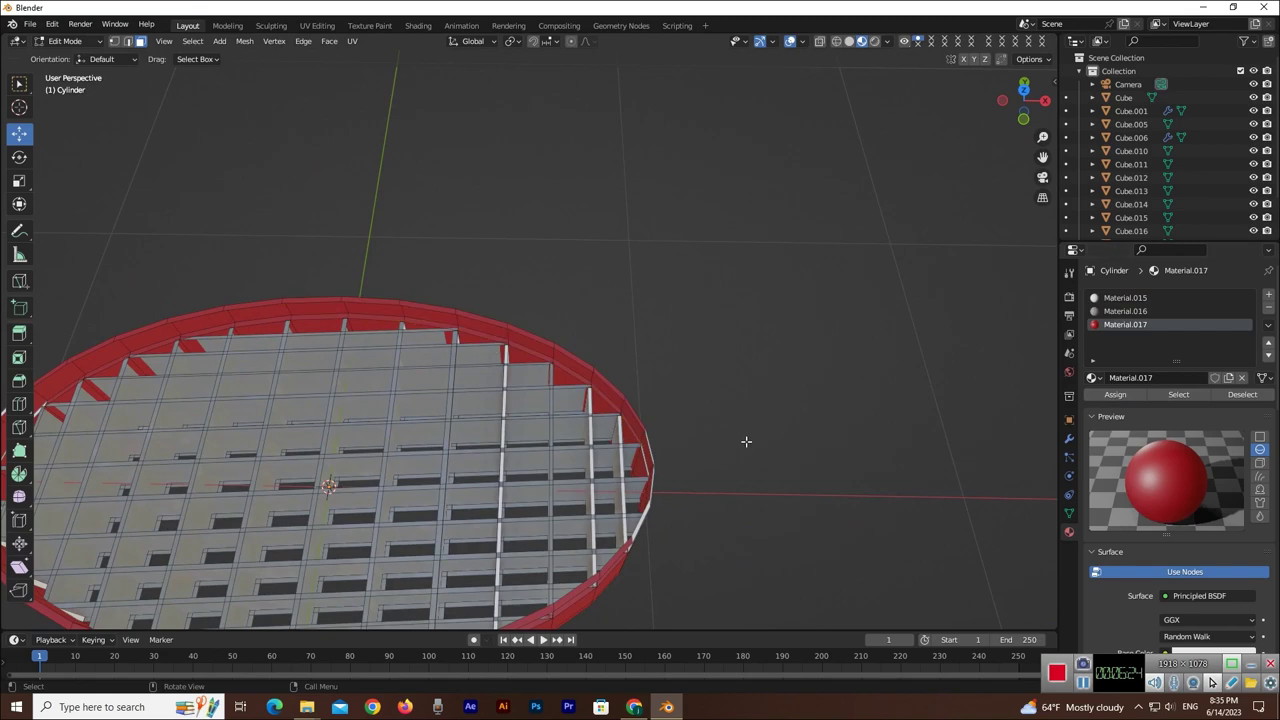
mouse_move(1022, 103)
left_mouse_down()
mouse_move(990, 115)
mouse_move(1012, 108)
left_mouse_up()
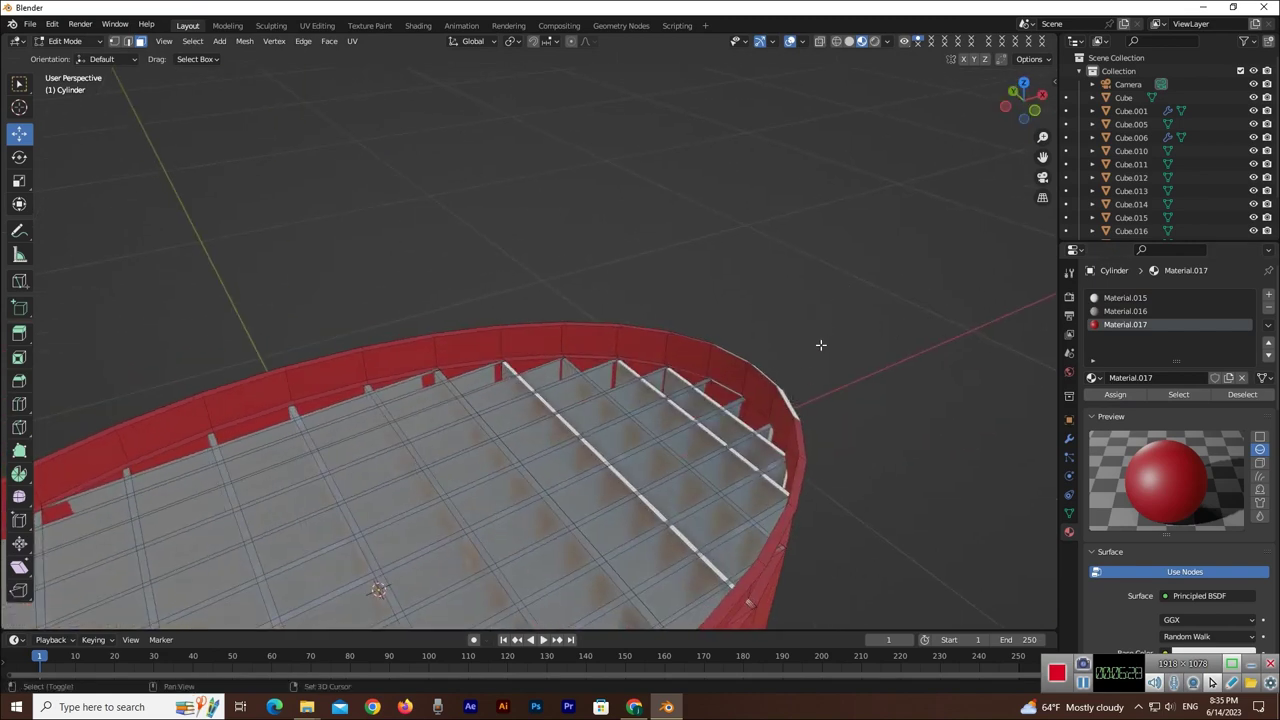
- Select the leftover white rim edge and assign it Material.017
left_click(790, 400)
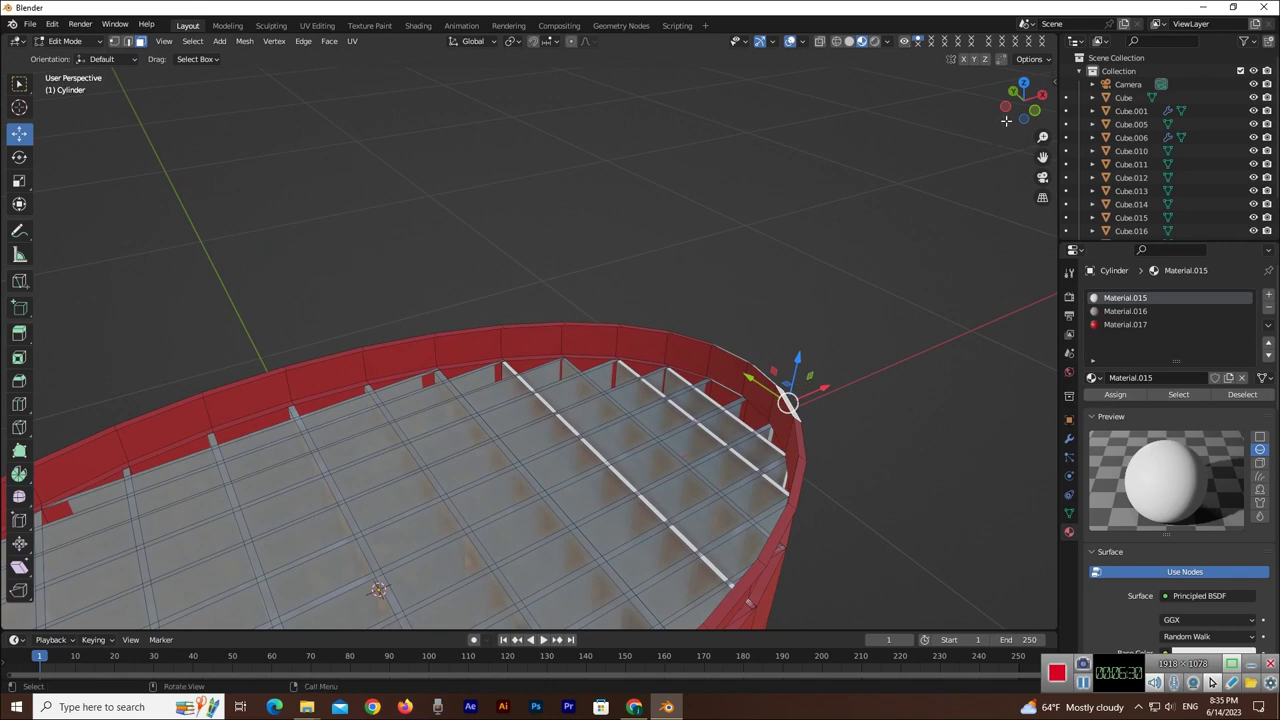
left_click_drag(1006, 120, 1016, 108)
scroll(820, 441, "up", 3)
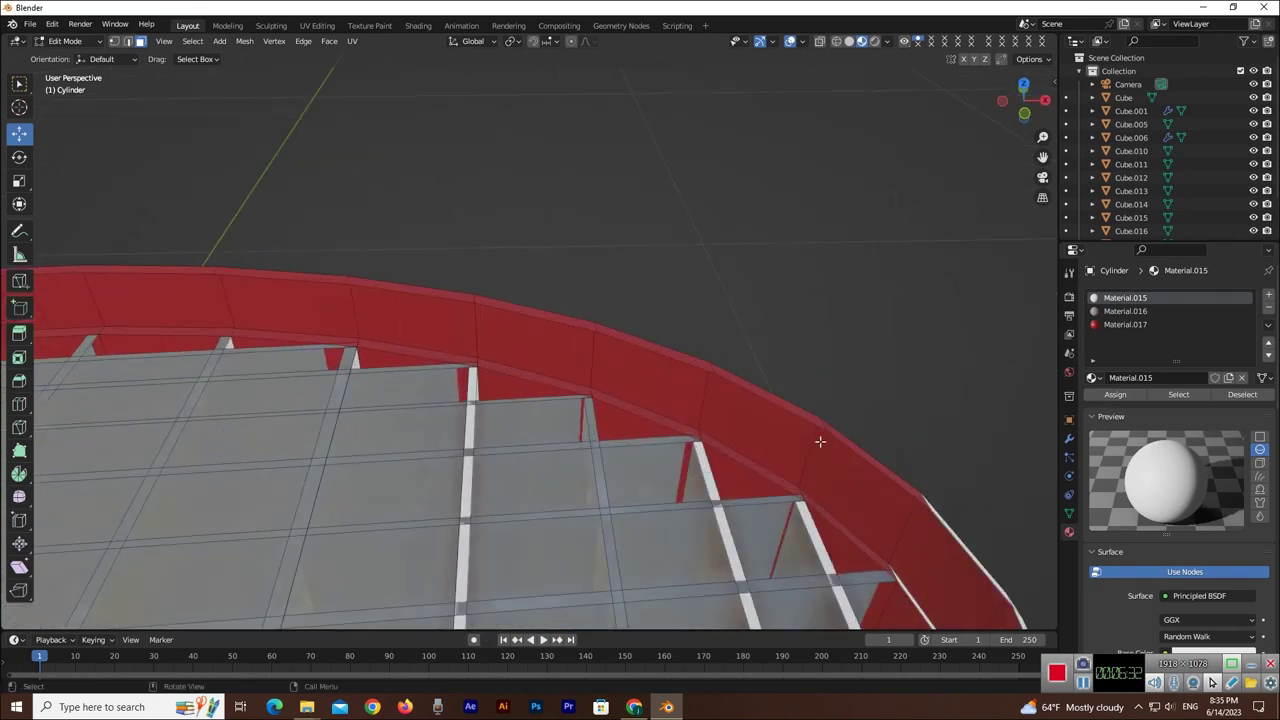
left_click_drag(1042, 157, 742, 77)
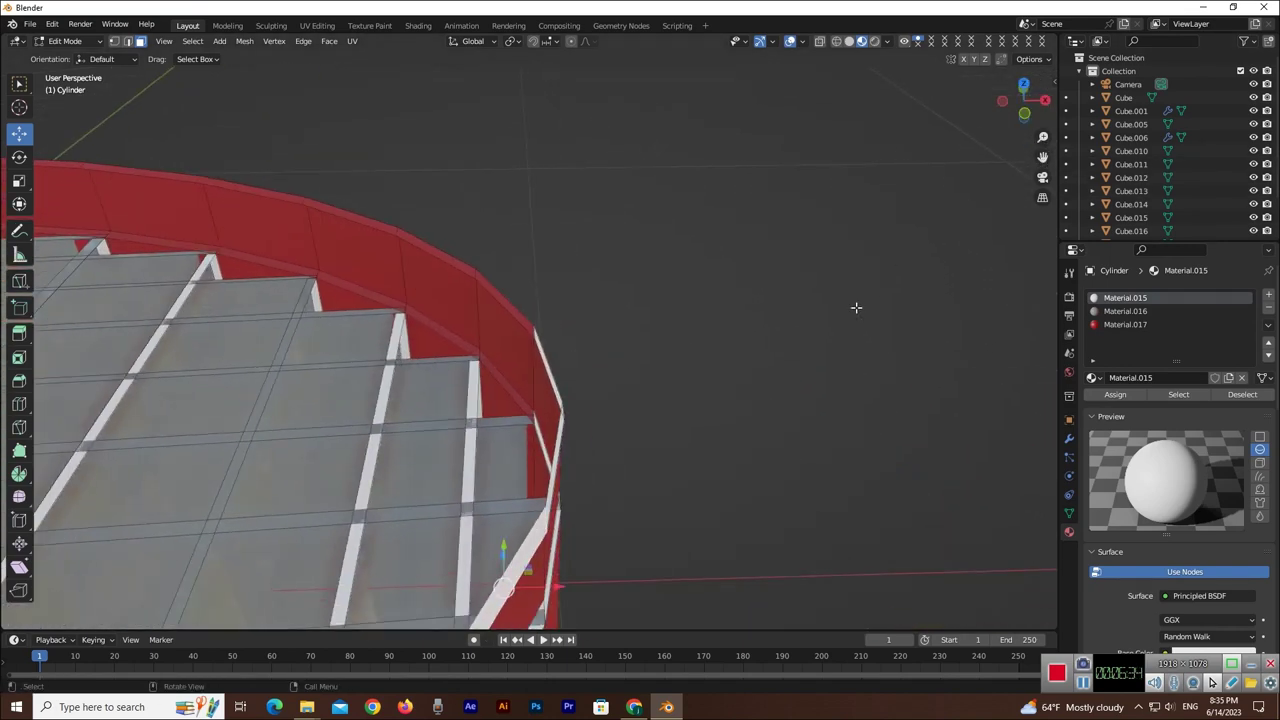
left_click(556, 470, "shift")
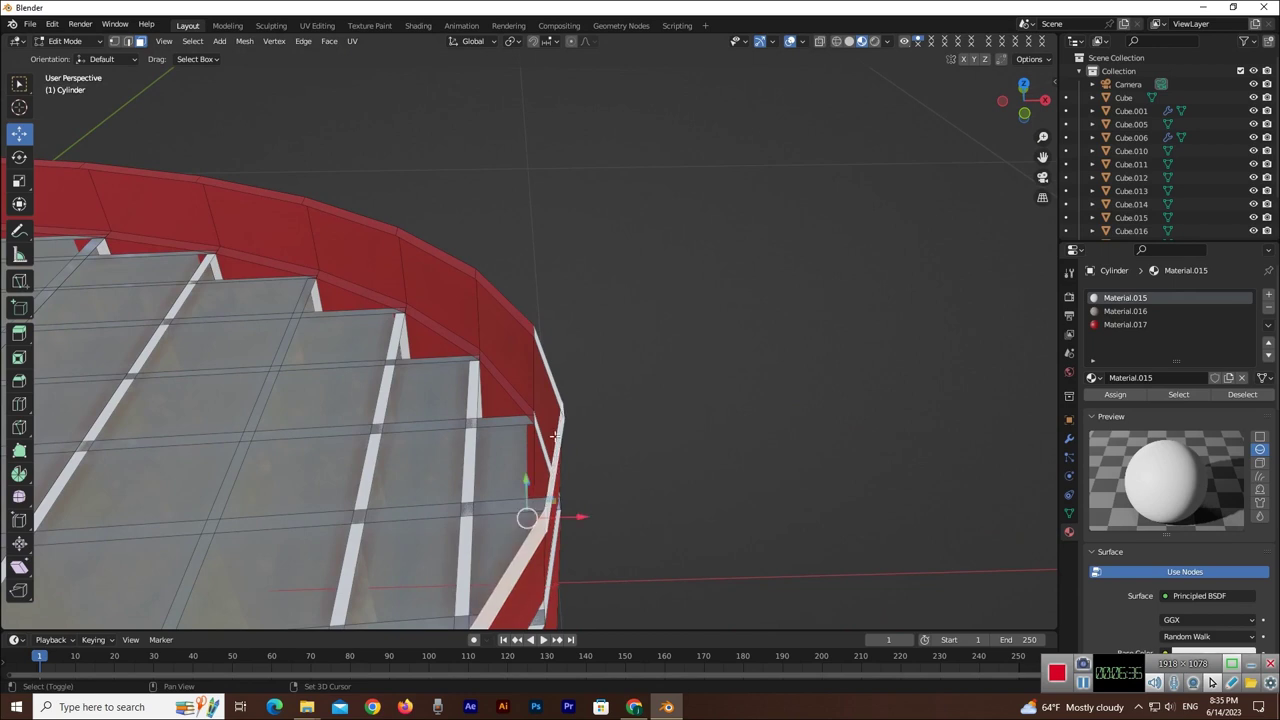
left_click(552, 382, "shift")
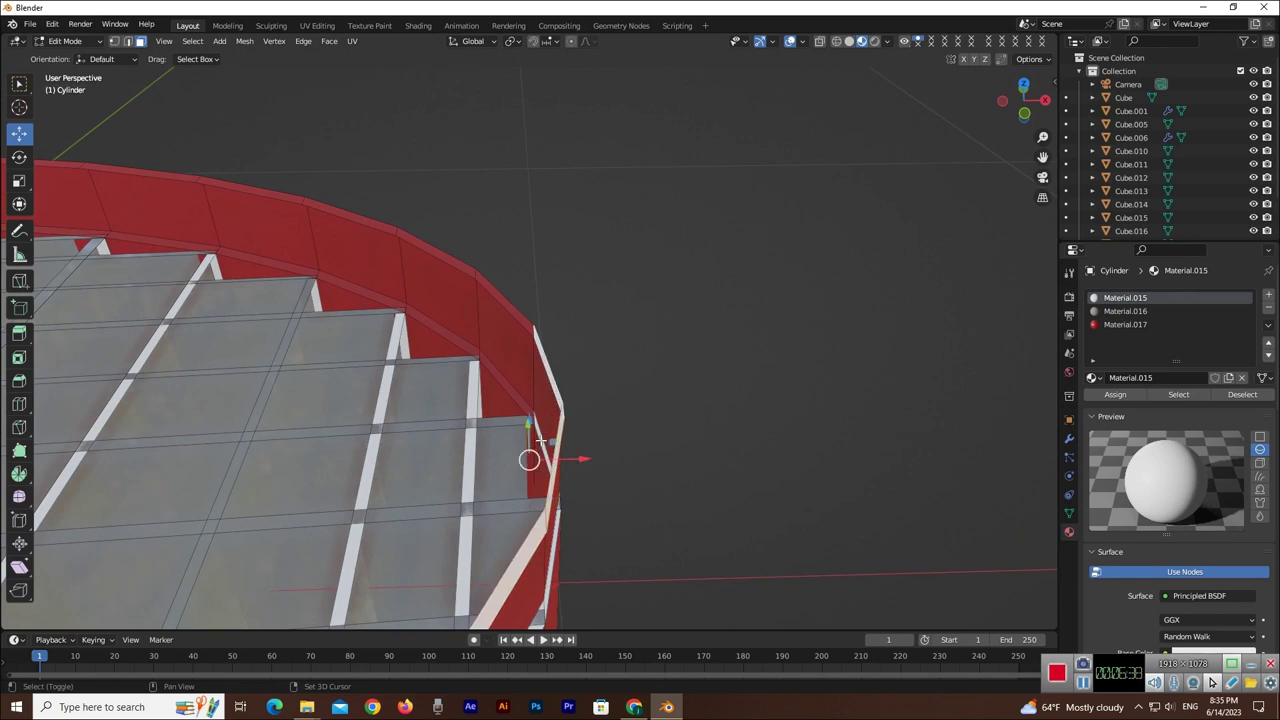
left_click(1112, 324)
left_click(1115, 394)
- Recolour another white rim element with Material.017, then deselect everything
middle_click_drag(997, 411, 870, 379)
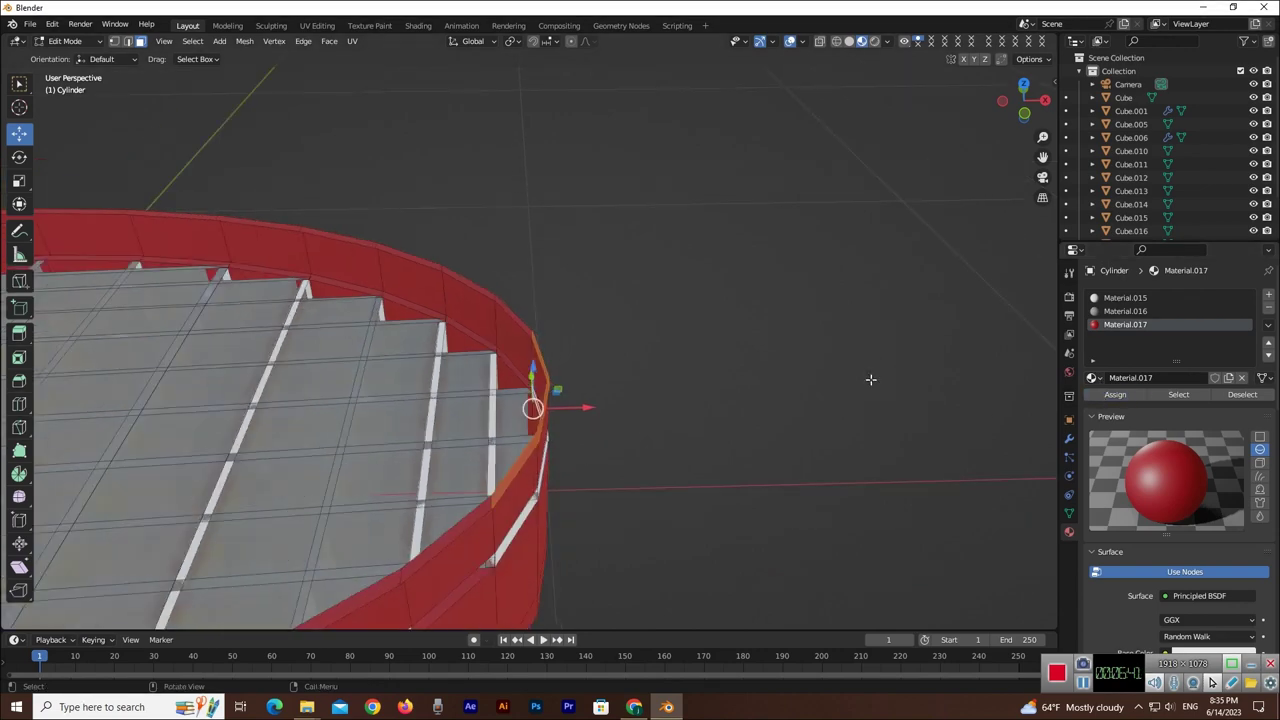
left_click(509, 540, "shift")
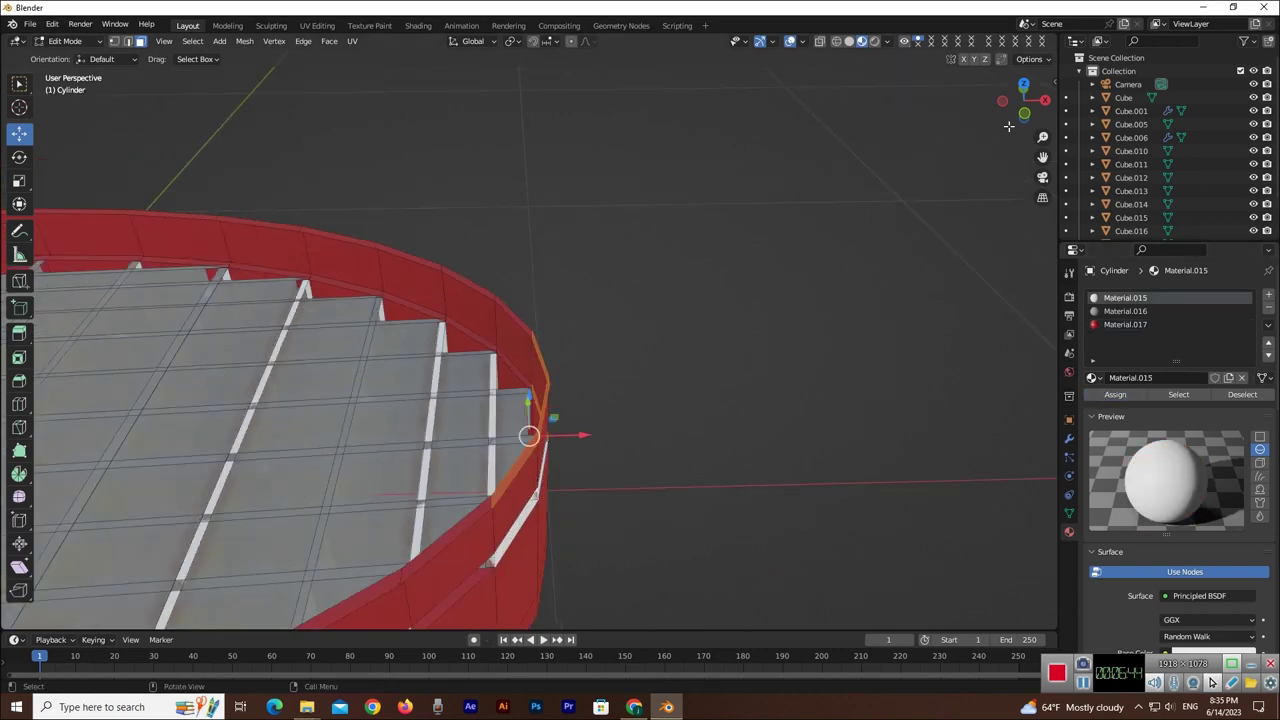
left_click_drag(1012, 108, 723, 232)
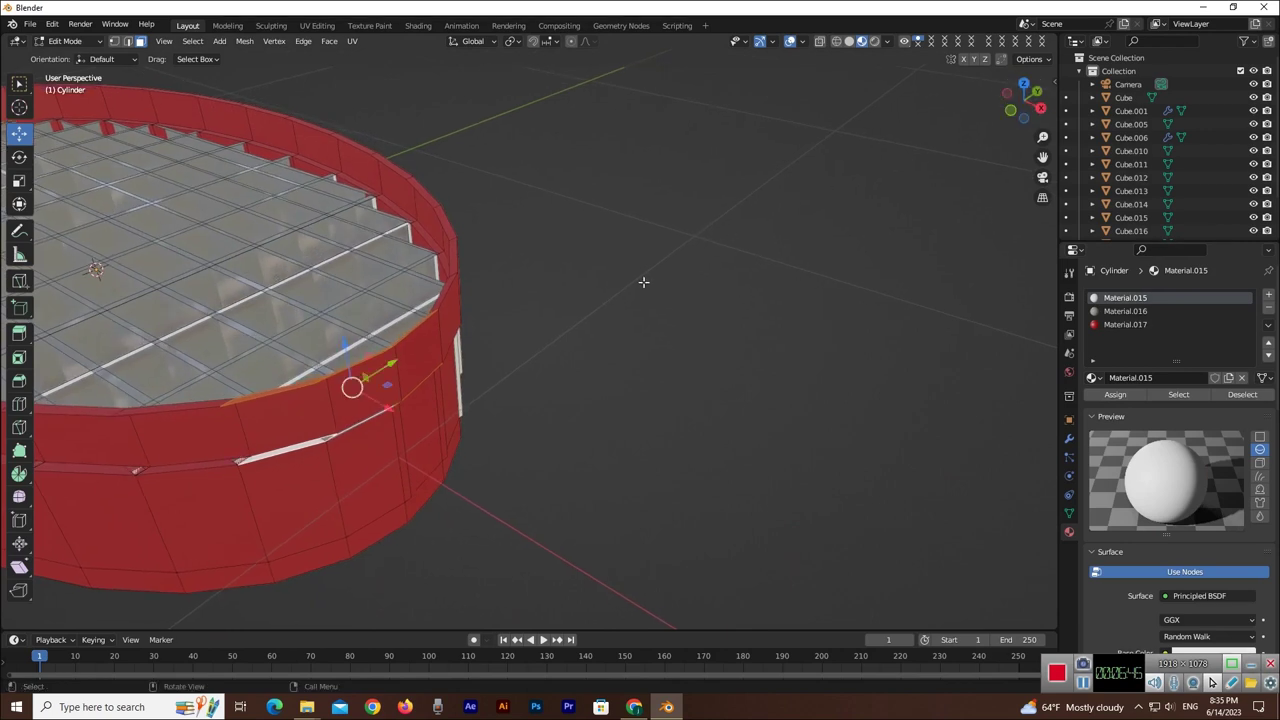
left_click(1125, 324)
left_click(1115, 394)
left_click(645, 435)
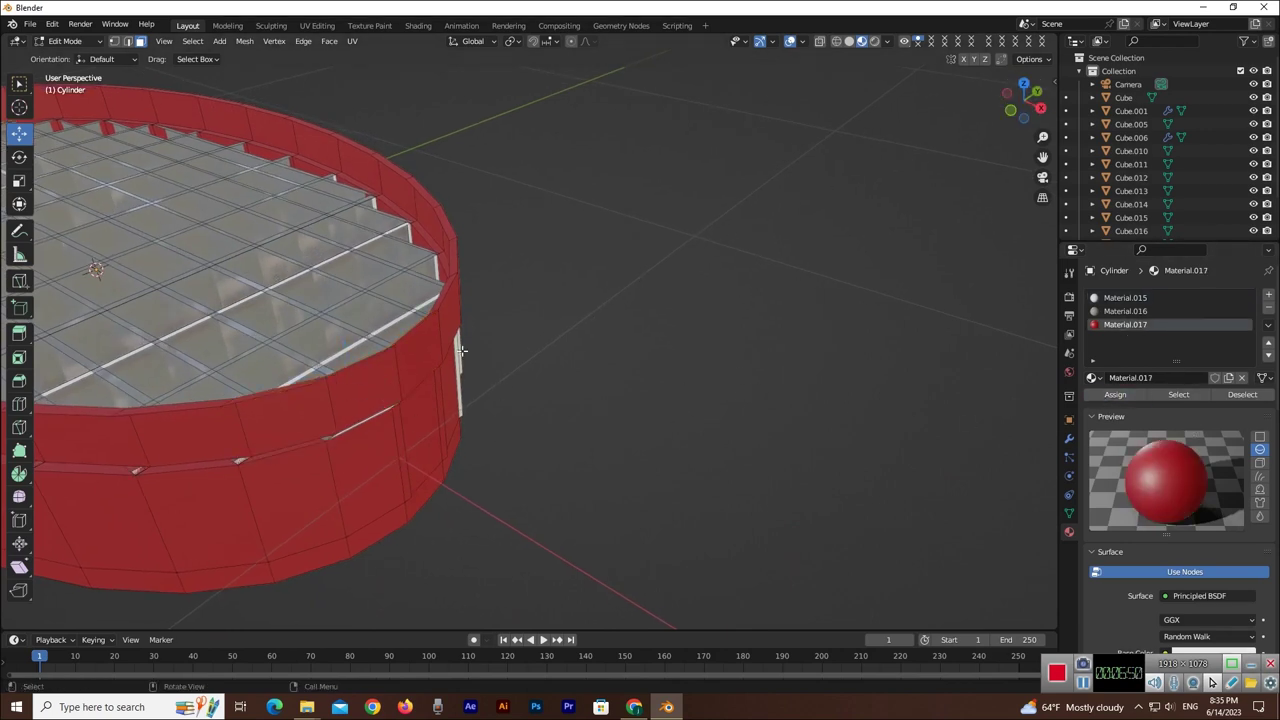
- Turn two white strip faces on the rim wall red with Material.017
left_click_drag(1019, 121, 752, 264)
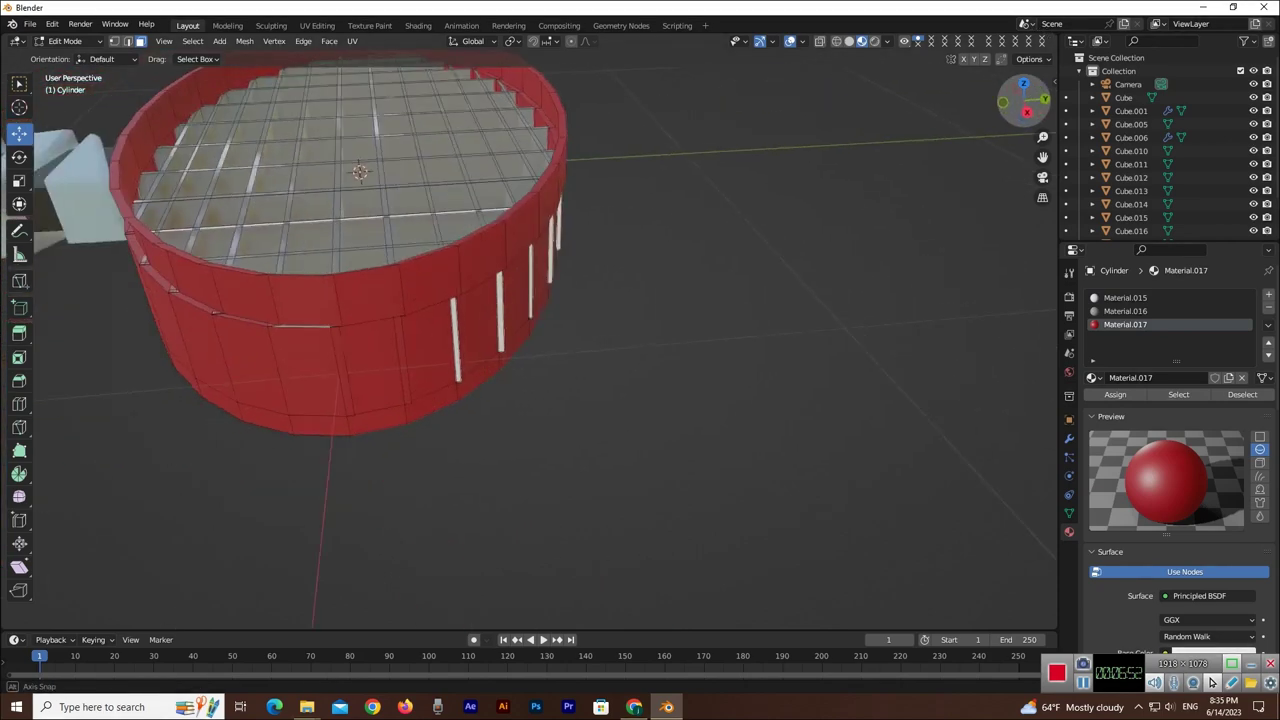
left_click(453, 354, "shift")
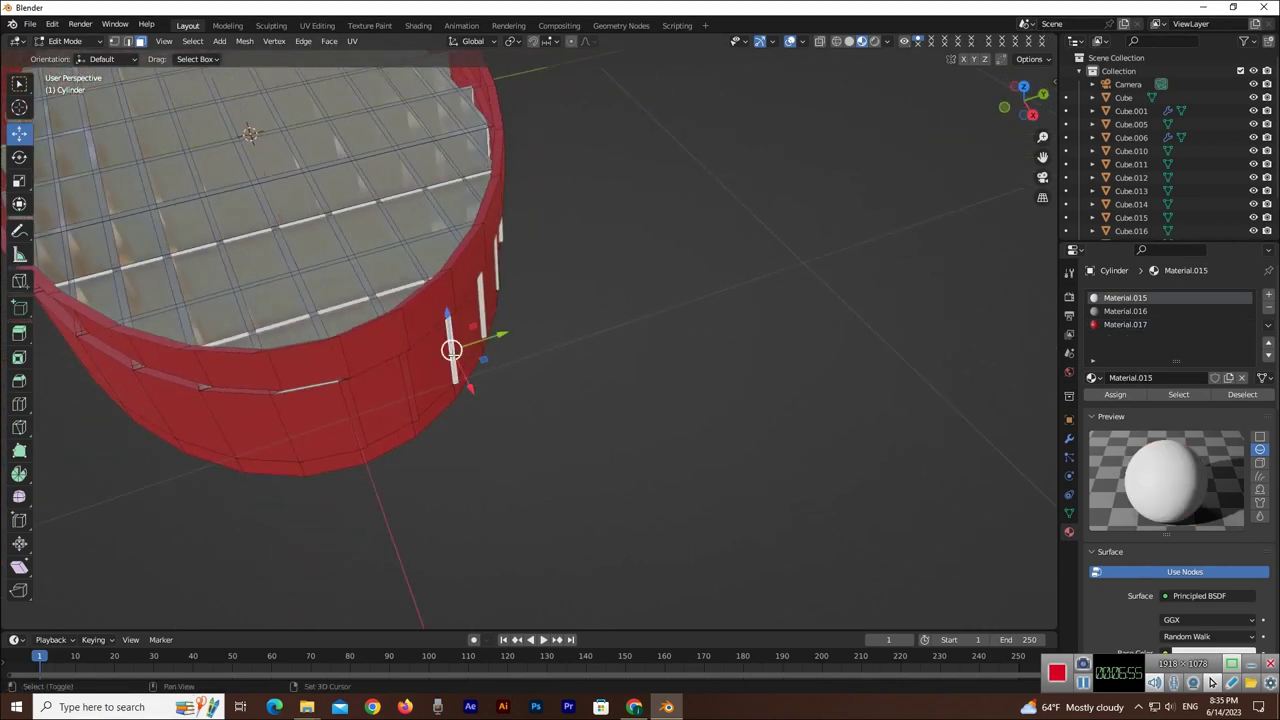
left_click(1106, 325)
left_click(1115, 394)
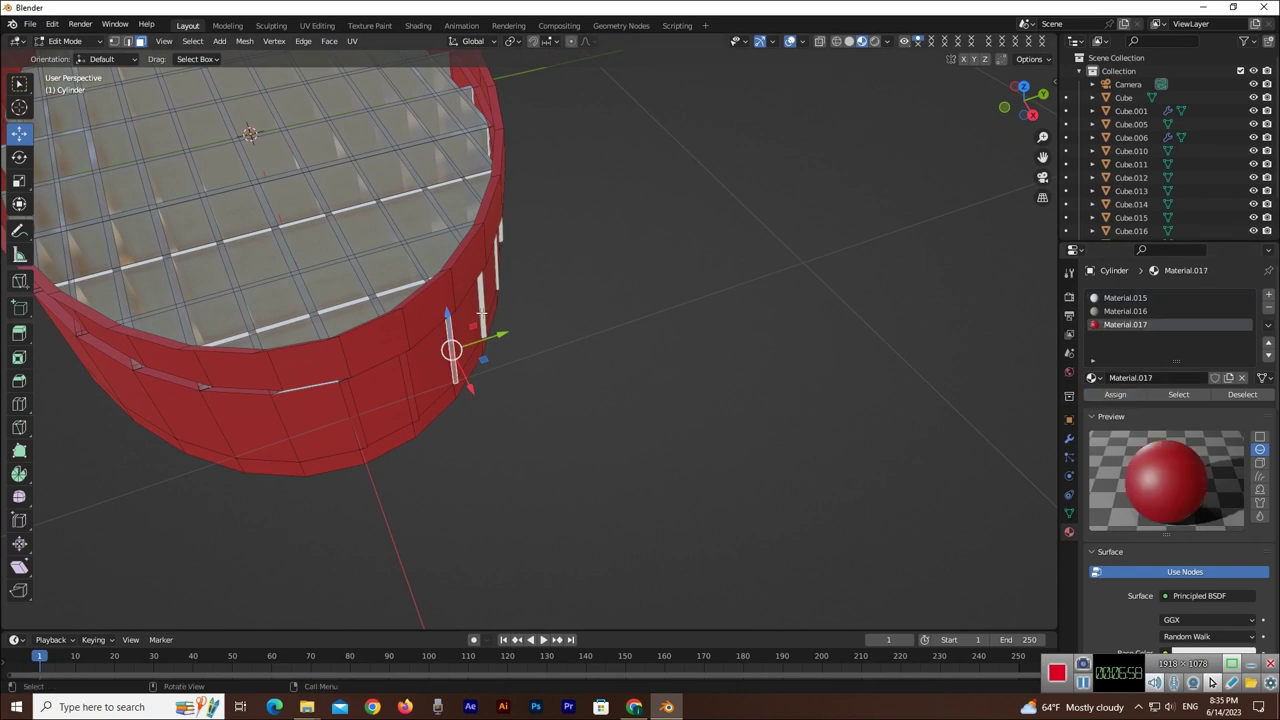
left_click(481, 313)
left_click(1107, 326)
left_click(1115, 394)
- Assign the grey Material.016 to a thin white strip on the rim wall
scroll(1053, 148, "up", 3)
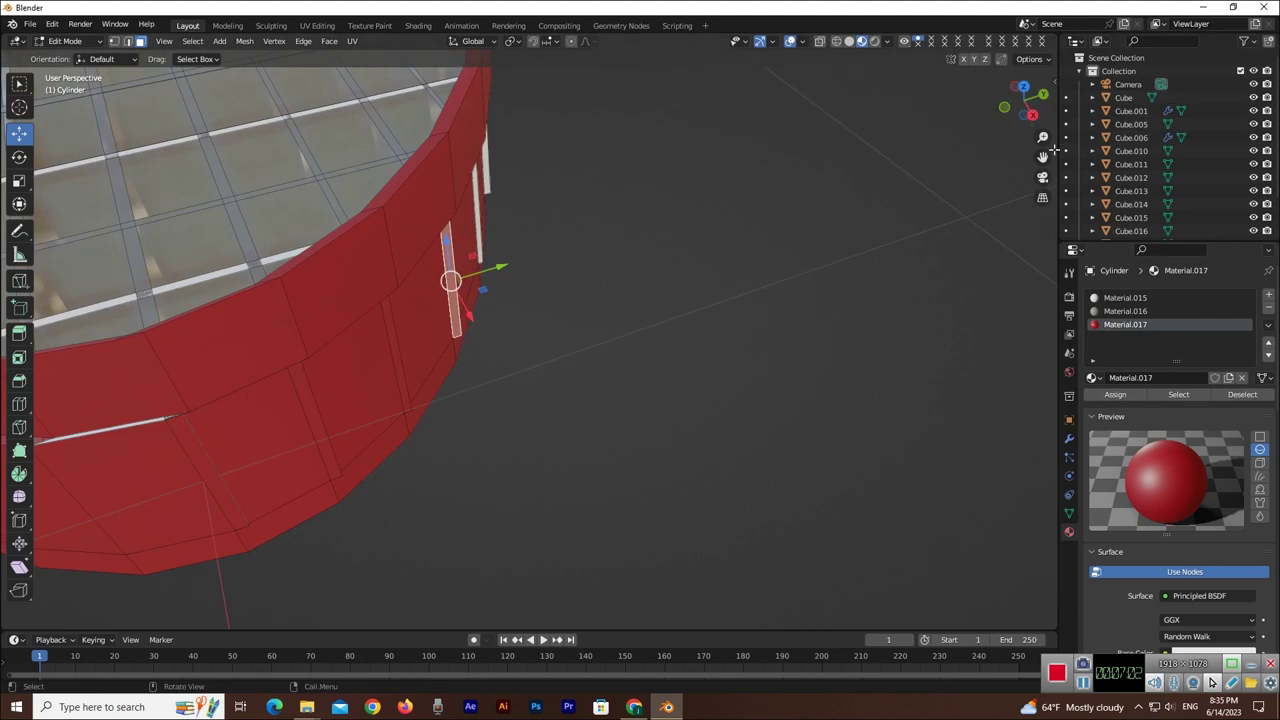
middle_click_drag(1053, 148, 1042, 158)
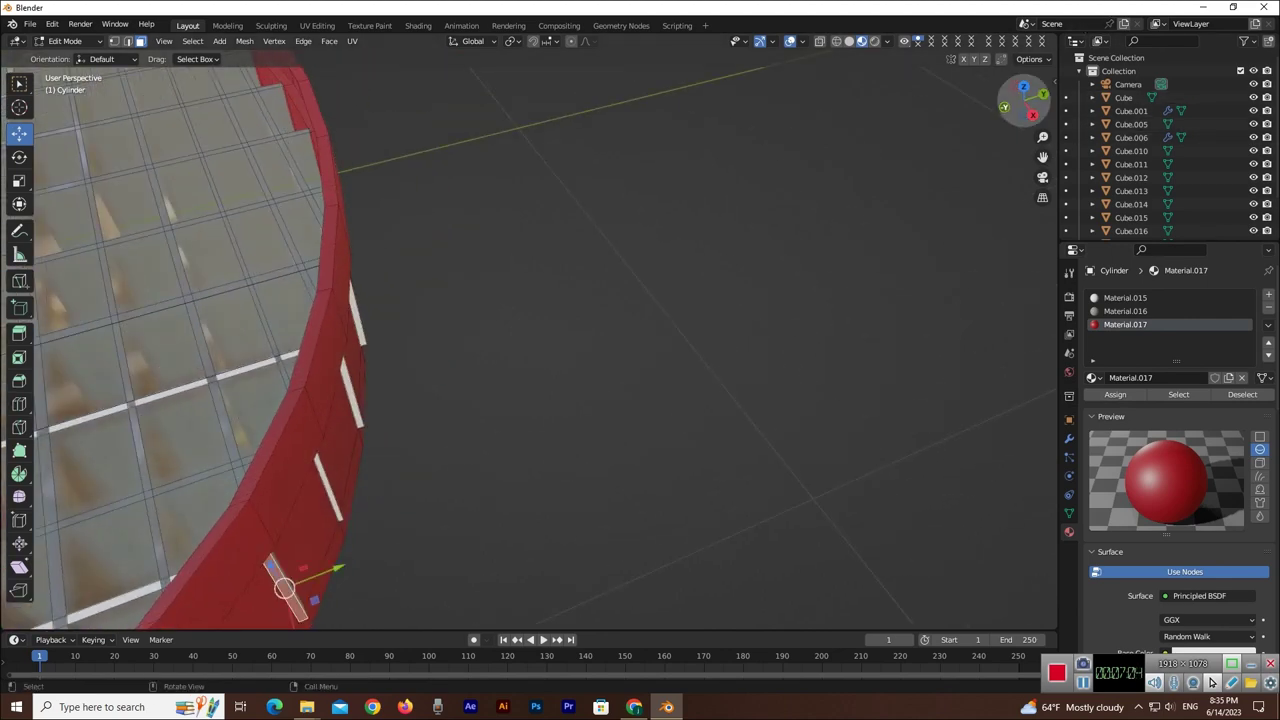
left_click_drag(1022, 100, 990, 120)
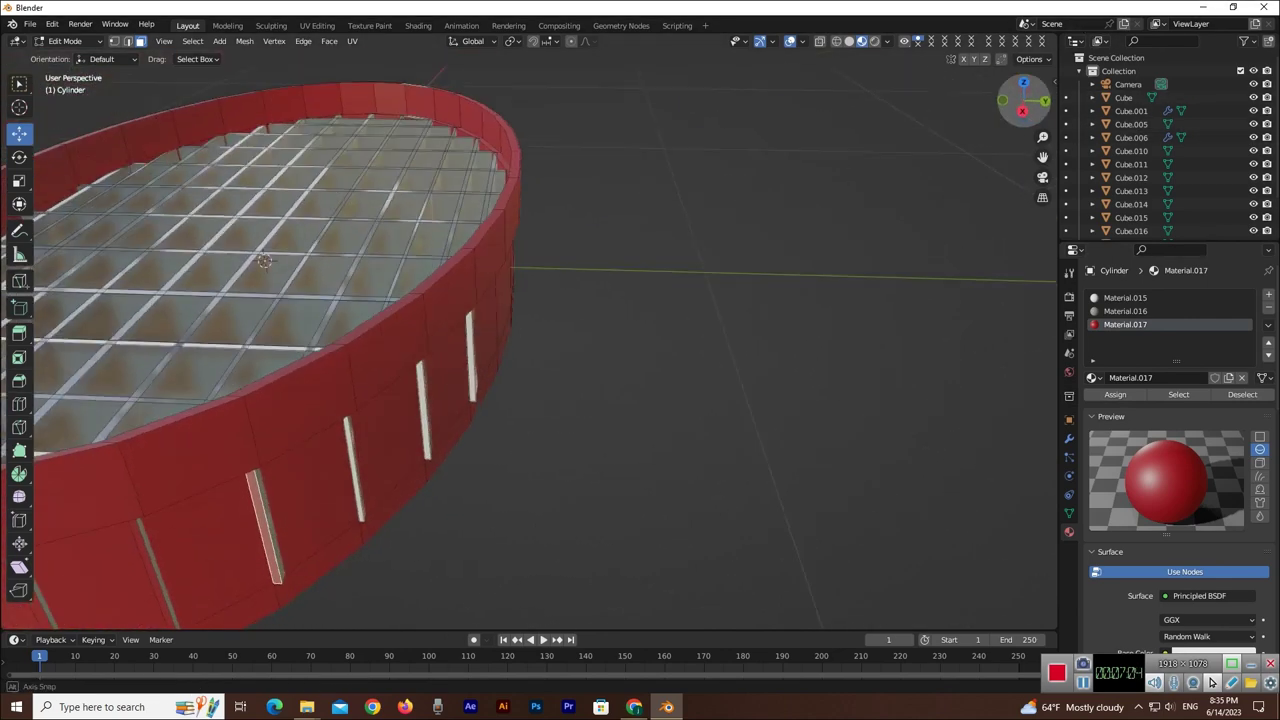
left_click(355, 490)
left_click(402, 536)
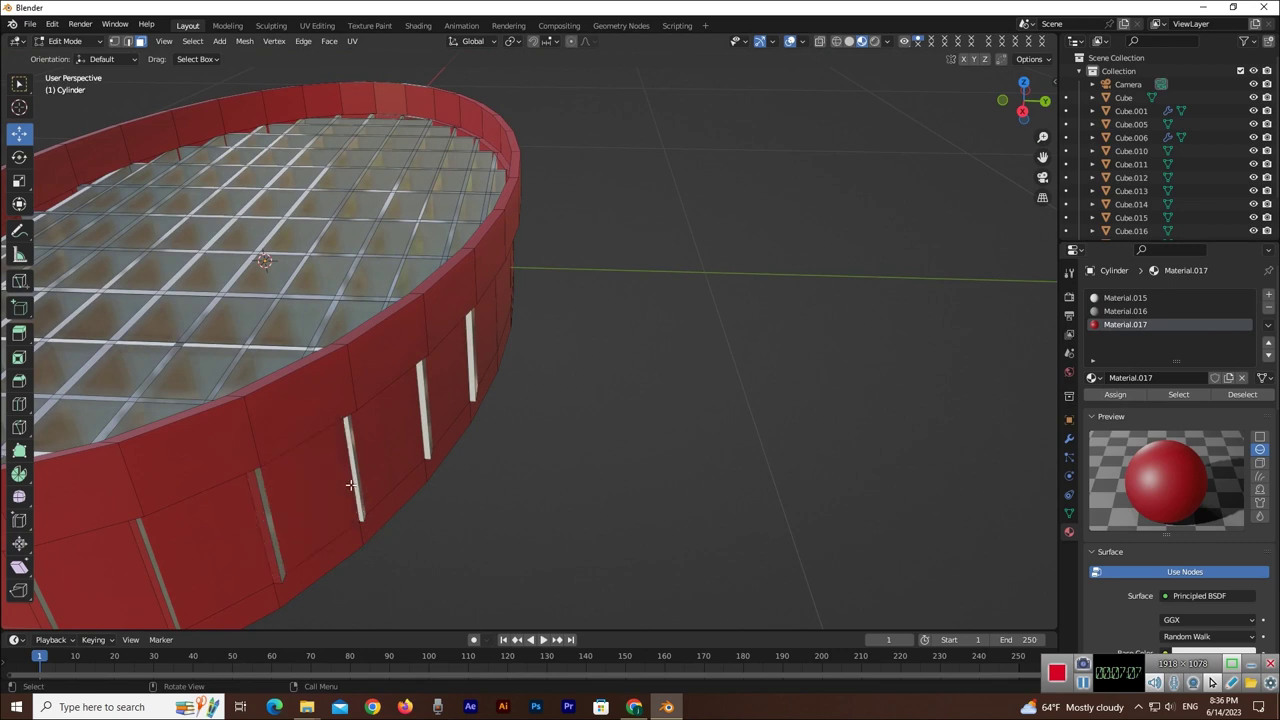
left_click(1125, 297)
left_click(1178, 394)
left_click(1125, 311)
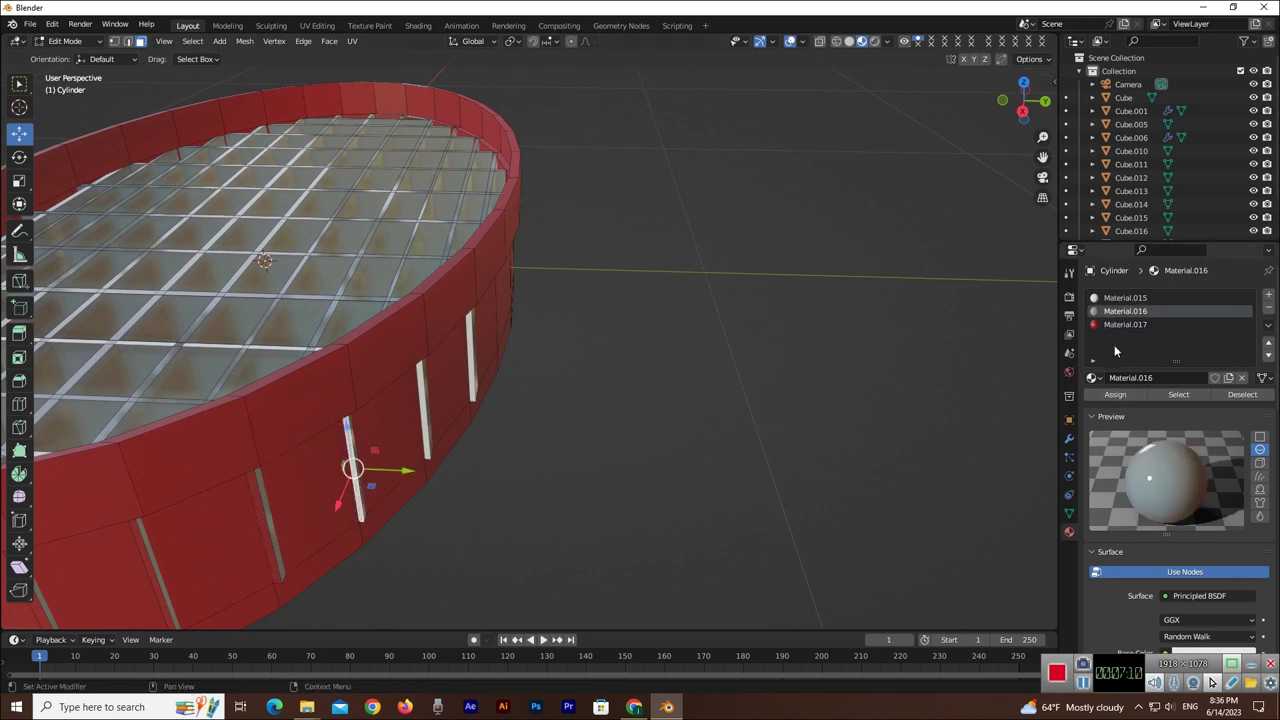
left_click(1115, 394)
- Recolour the next two white wall strips red with Material.017
left_click(427, 424)
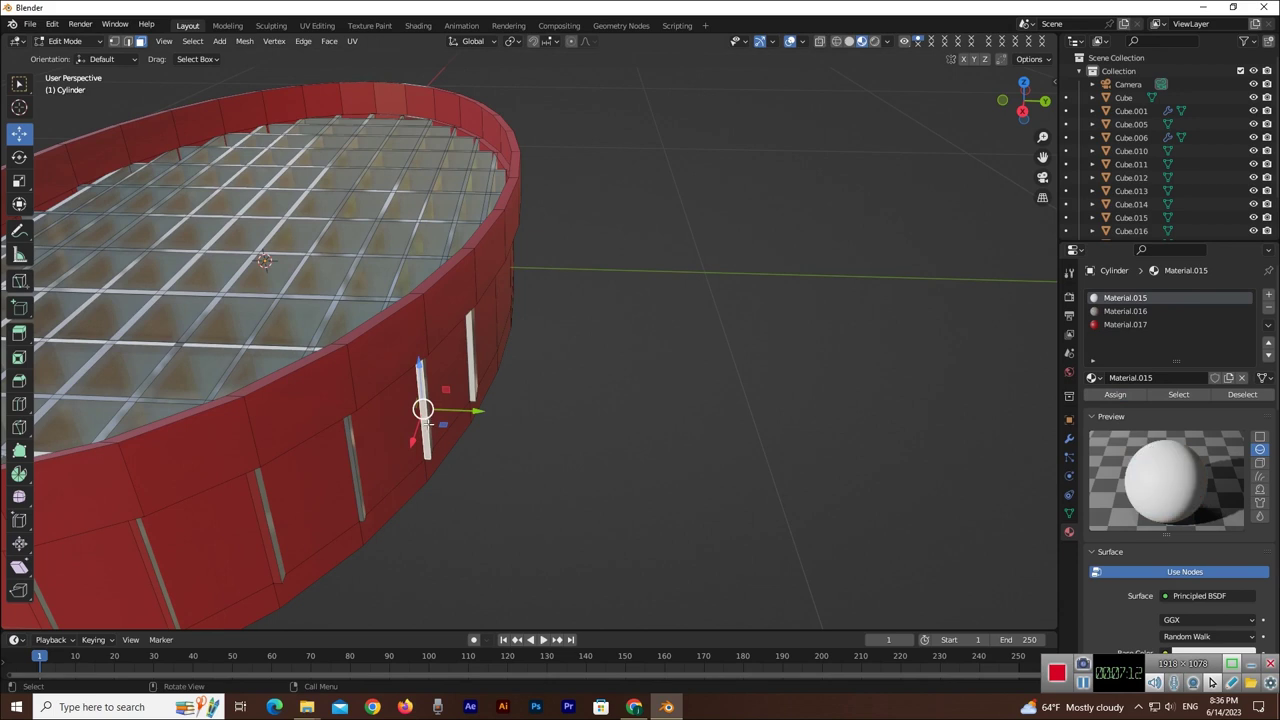
left_click(1128, 324)
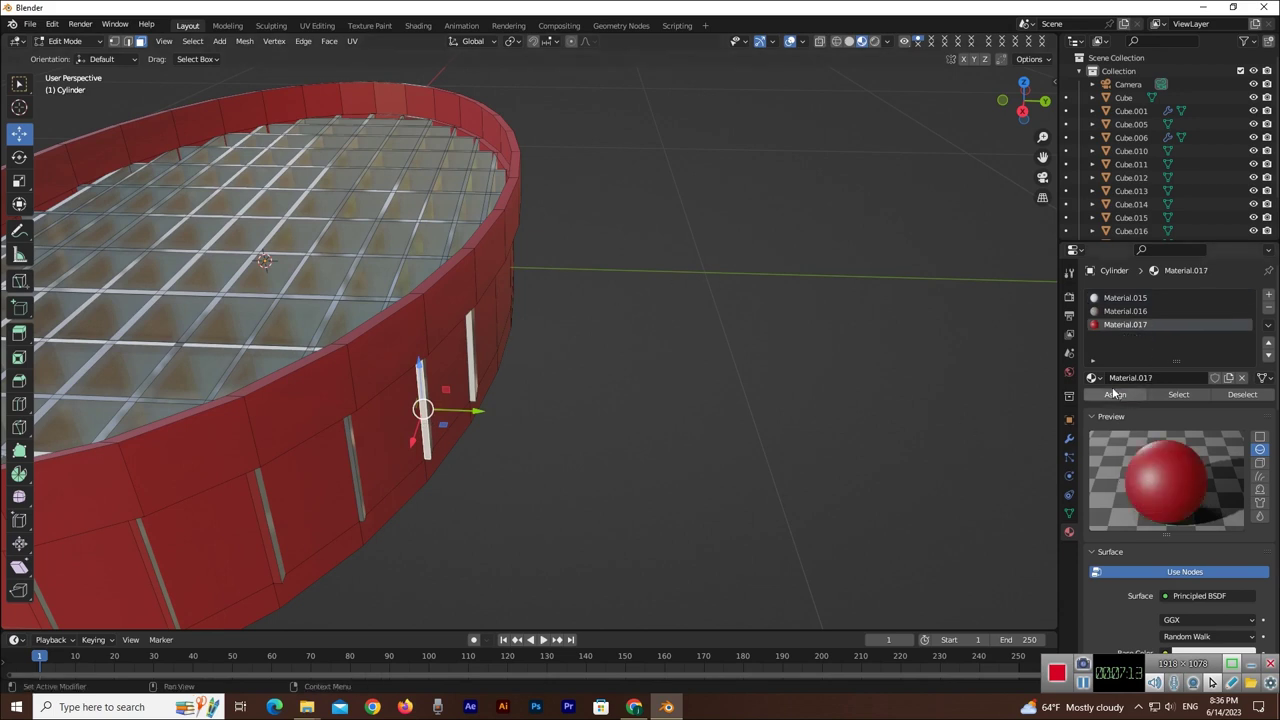
left_click(1115, 394)
left_click(476, 334)
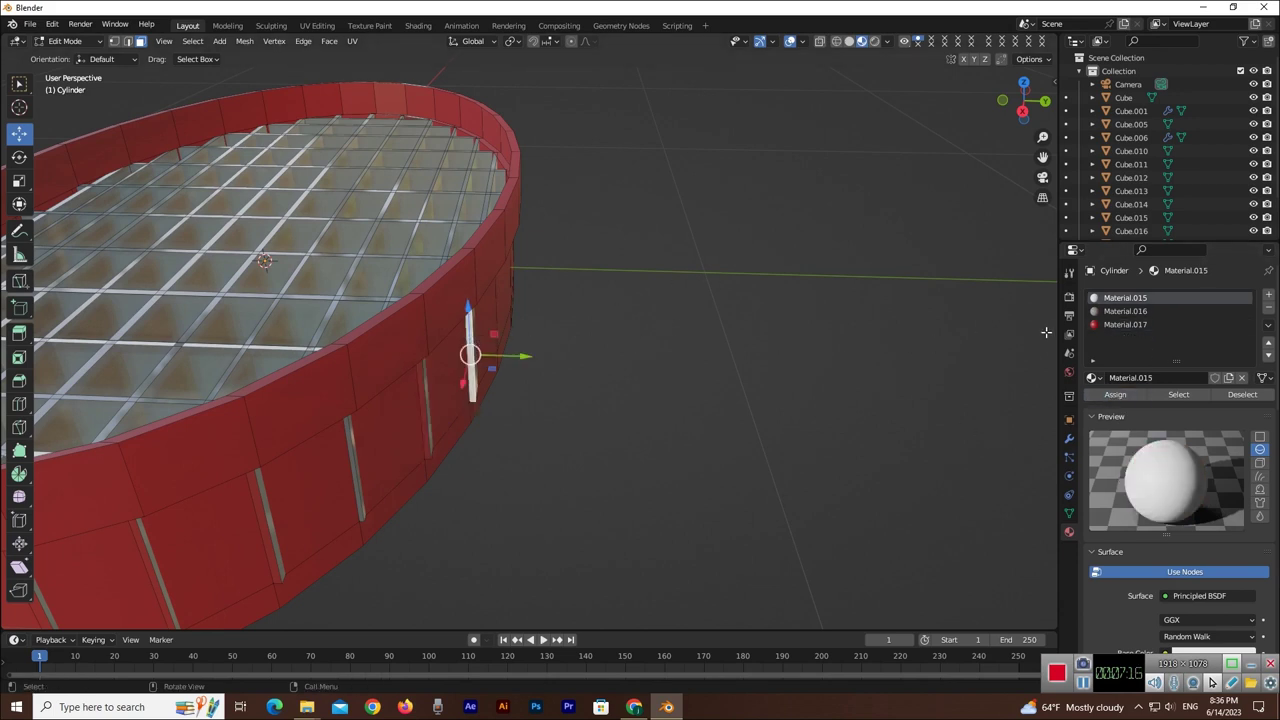
left_click(1143, 325)
left_click(1118, 395)
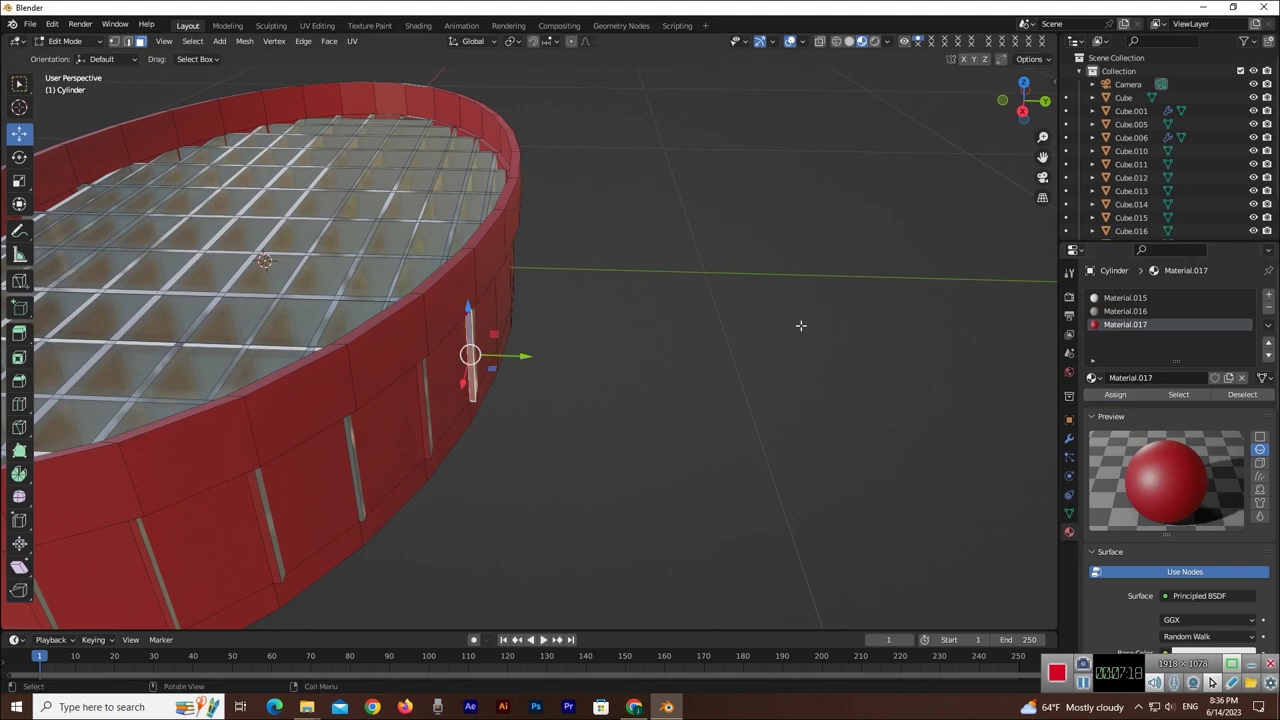
- Check the whole rim, briefly selecting then clearing a wall strip
left_click_drag(1023, 104, 910, 112)
left_click(664, 385)
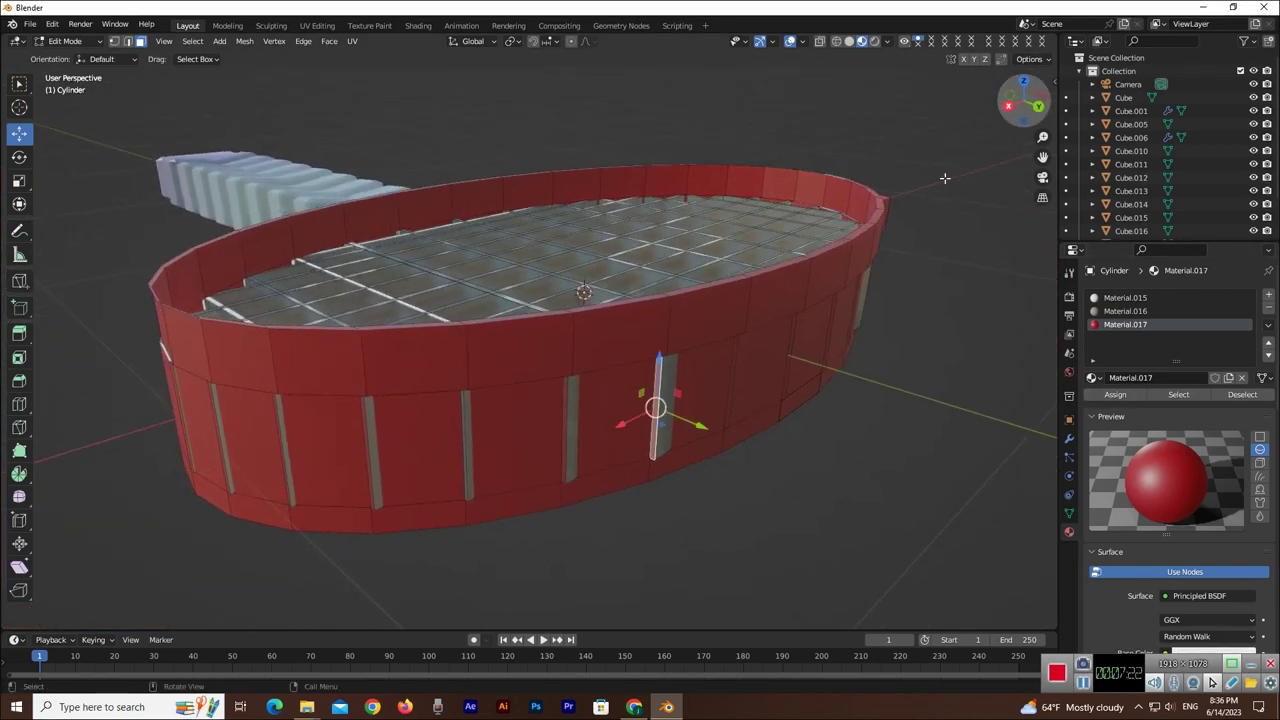
left_click(664, 385)
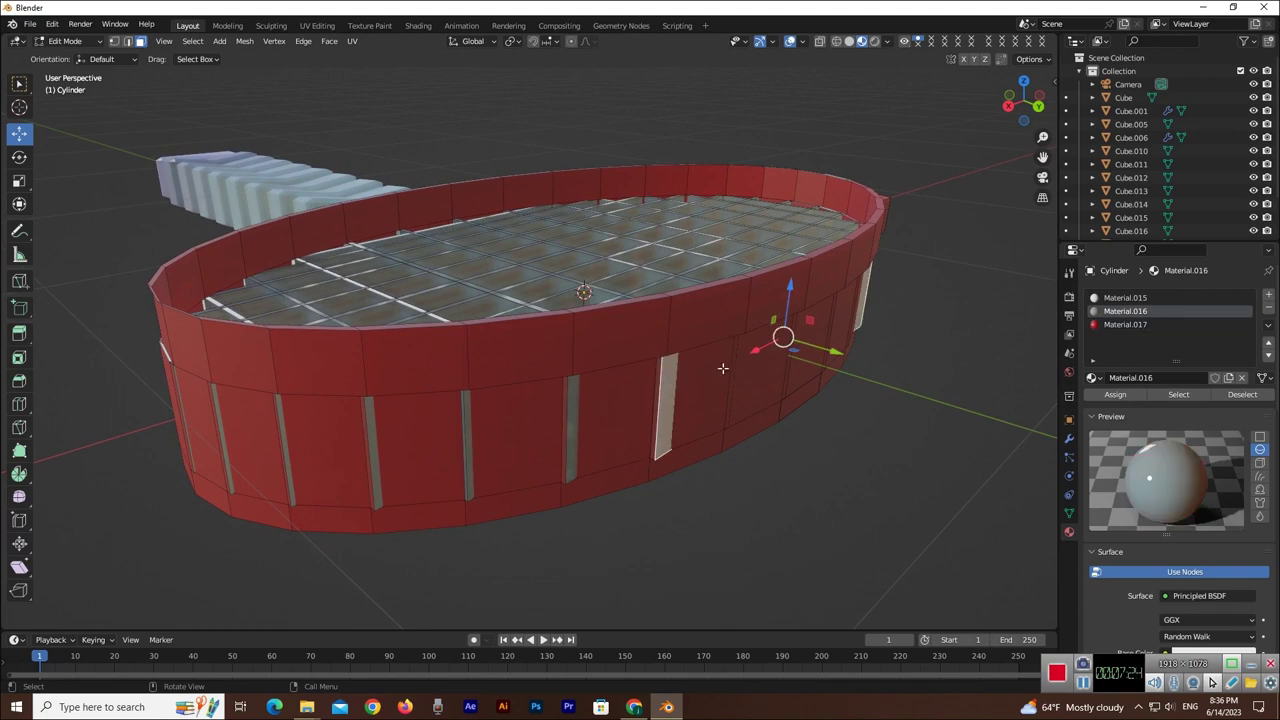
left_click(870, 377)
left_click_drag(1020, 102, 802, 190)
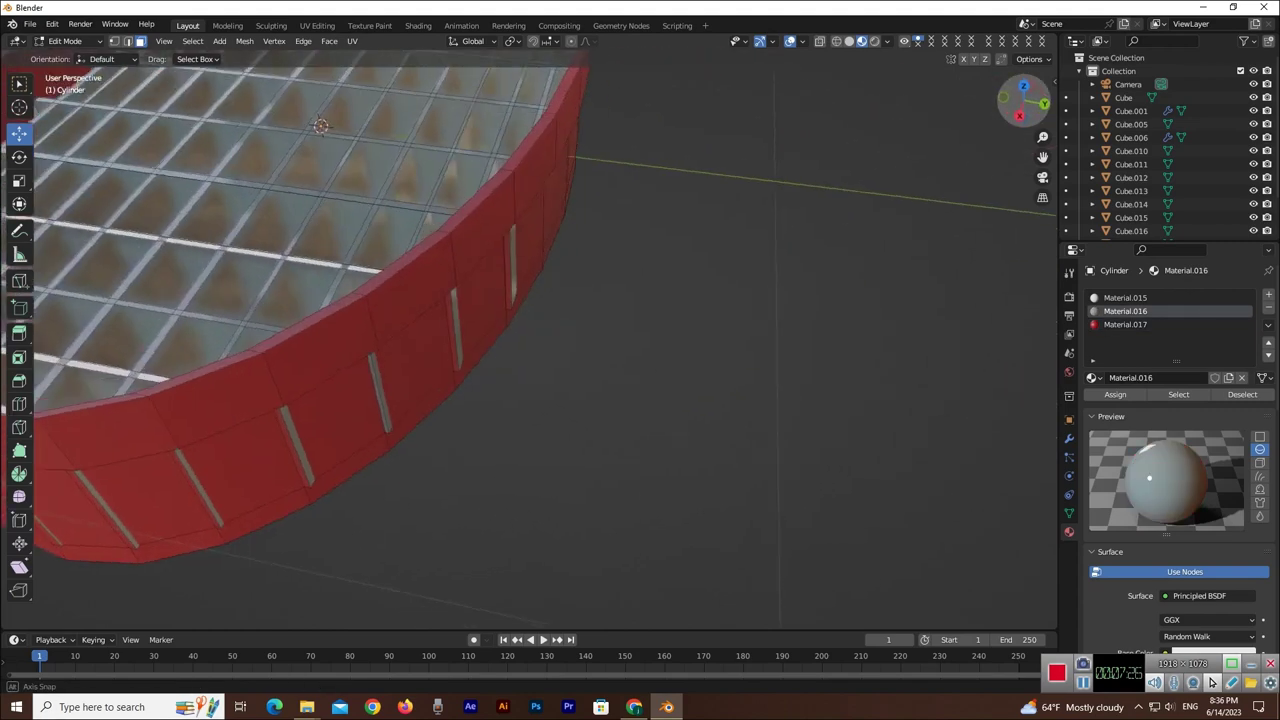
- Give three selected string-grid strips the grey Material.016
scroll(802, 190, "down", 3)
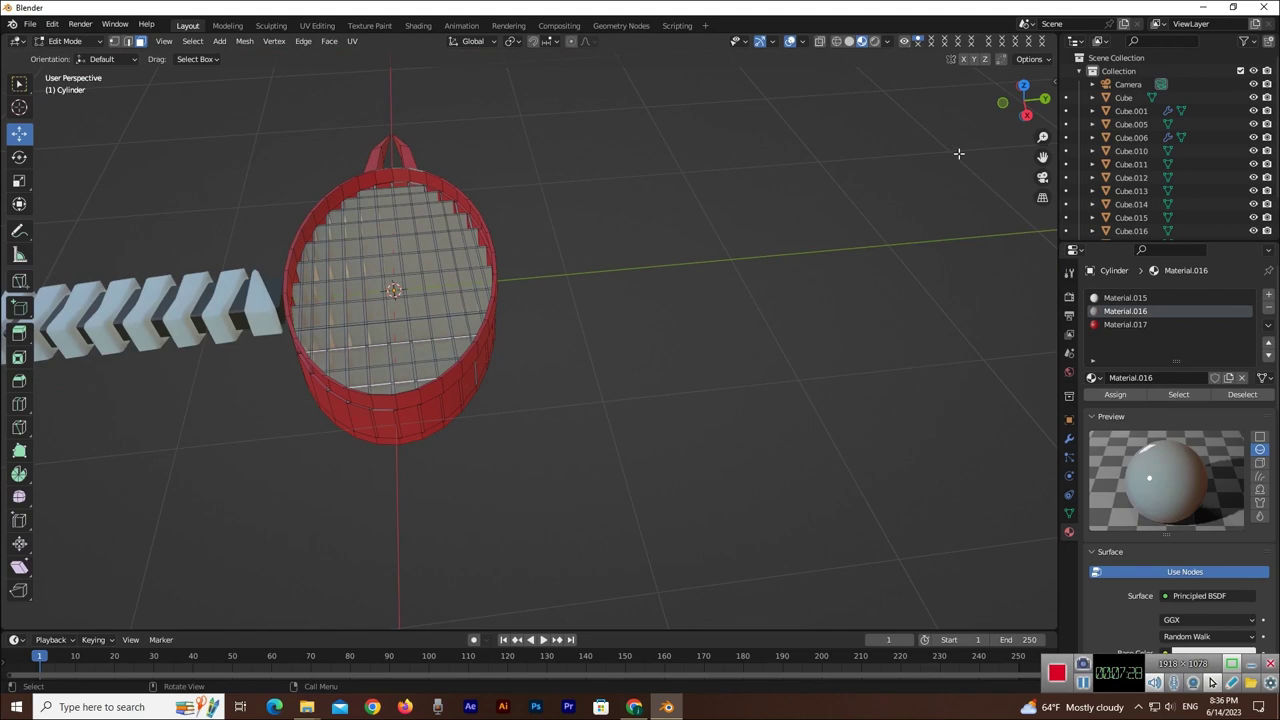
left_click_drag(1020, 102, 980, 150)
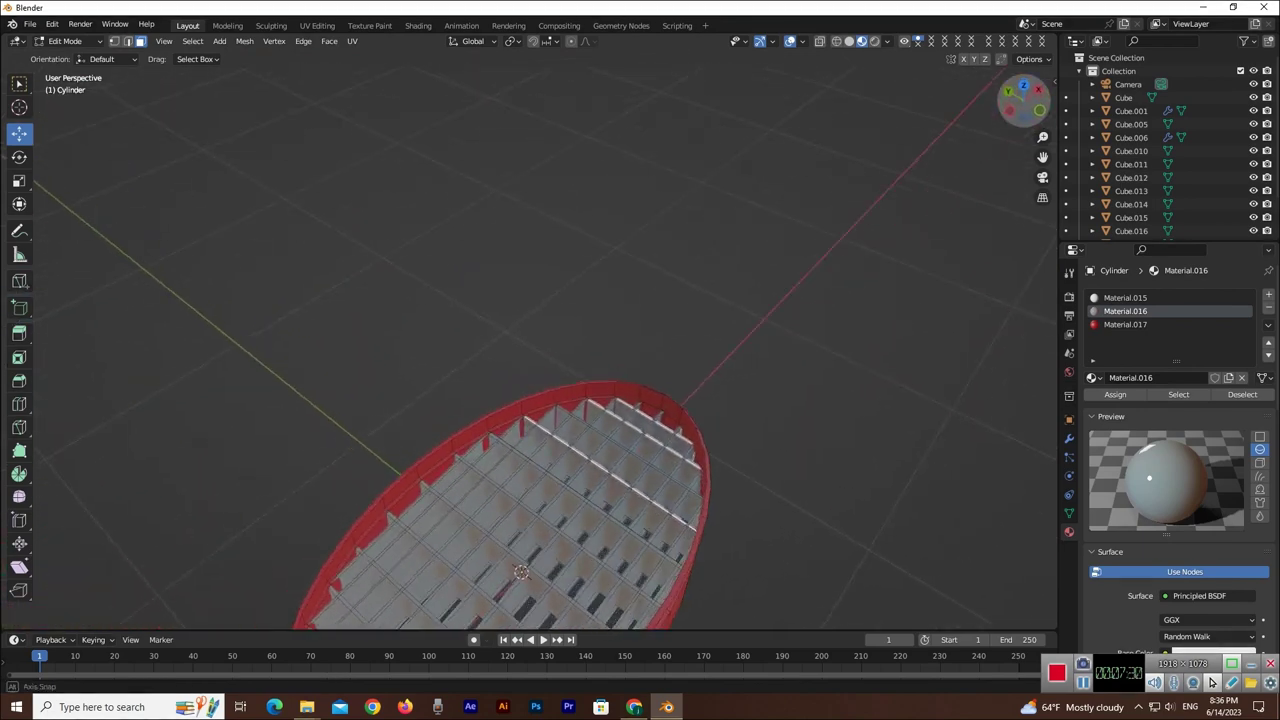
left_click_drag(980, 150, 541, 593)
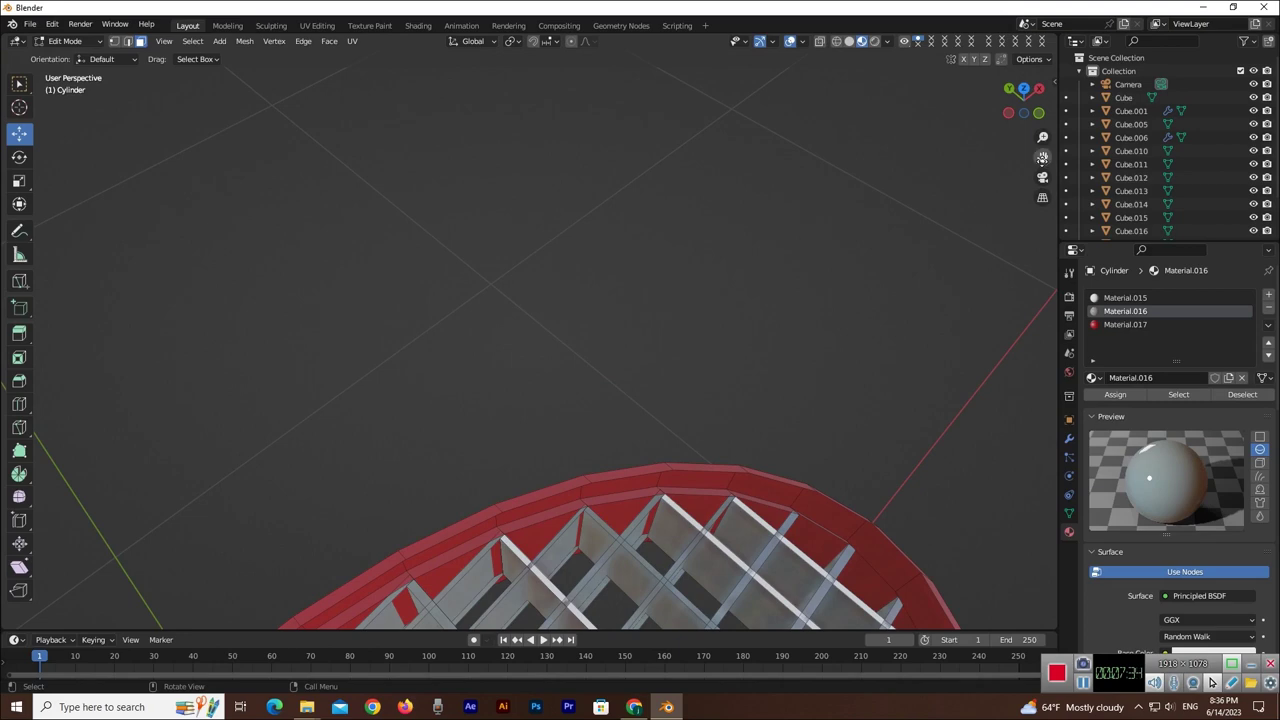
left_click_drag(1042, 157, 966, 223)
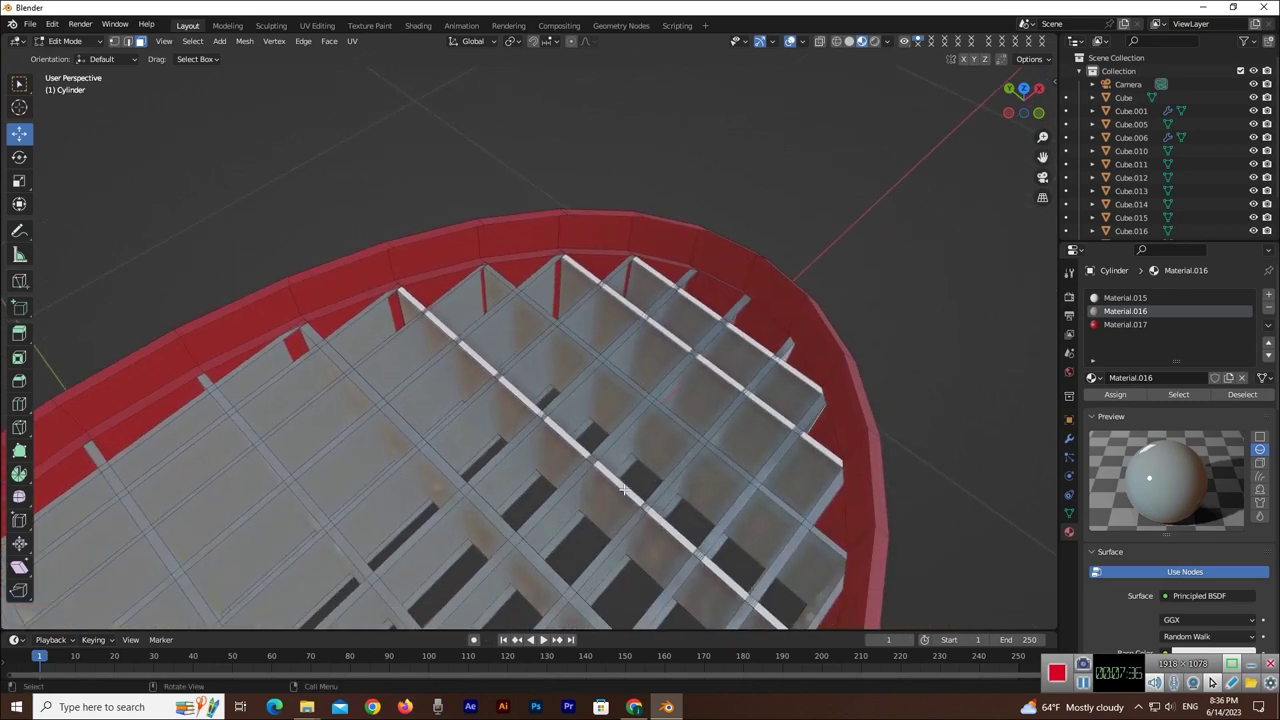
left_click(622, 489)
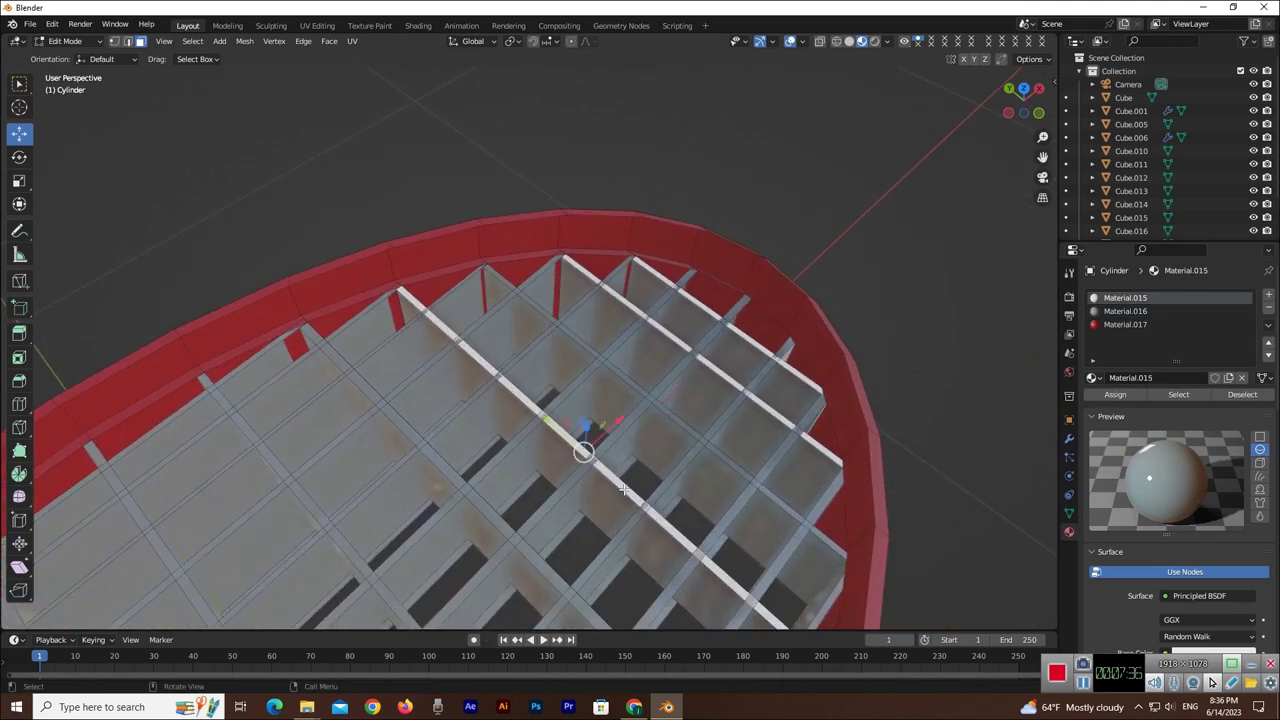
left_click(768, 406, "alt+shift")
left_click(799, 373, "alt+shift")
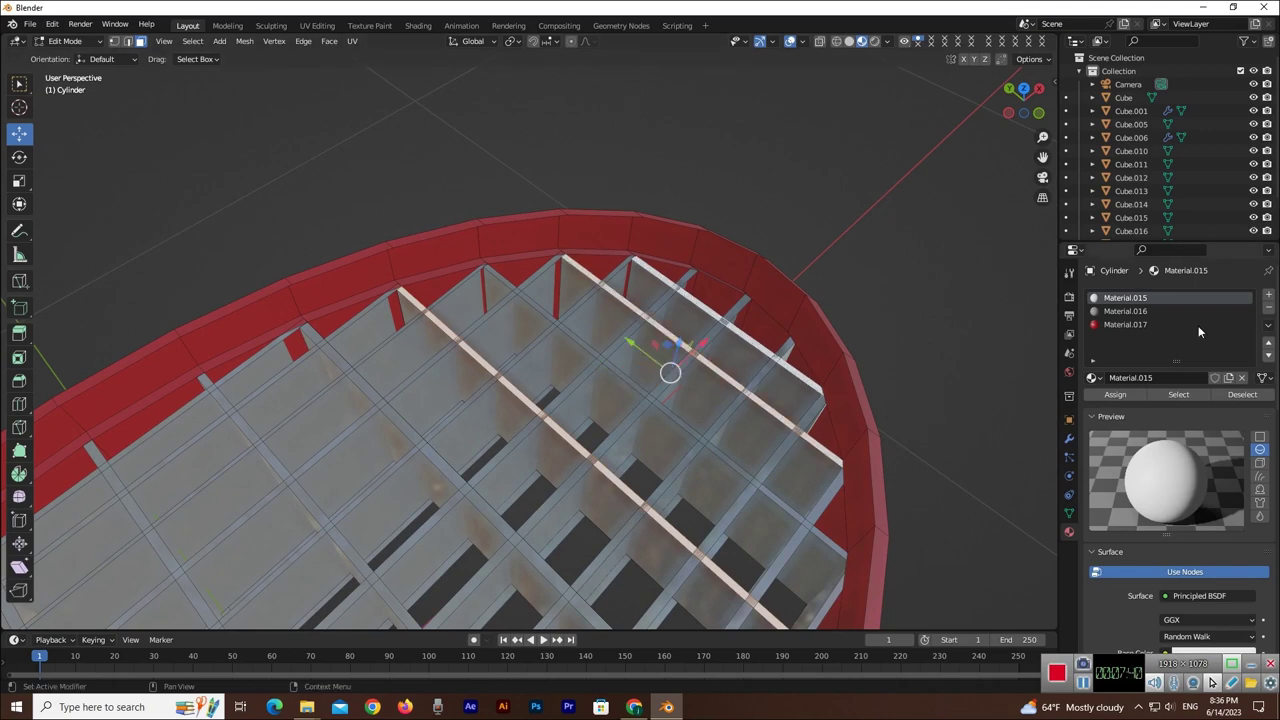
left_click(1148, 311)
left_click(1128, 394)
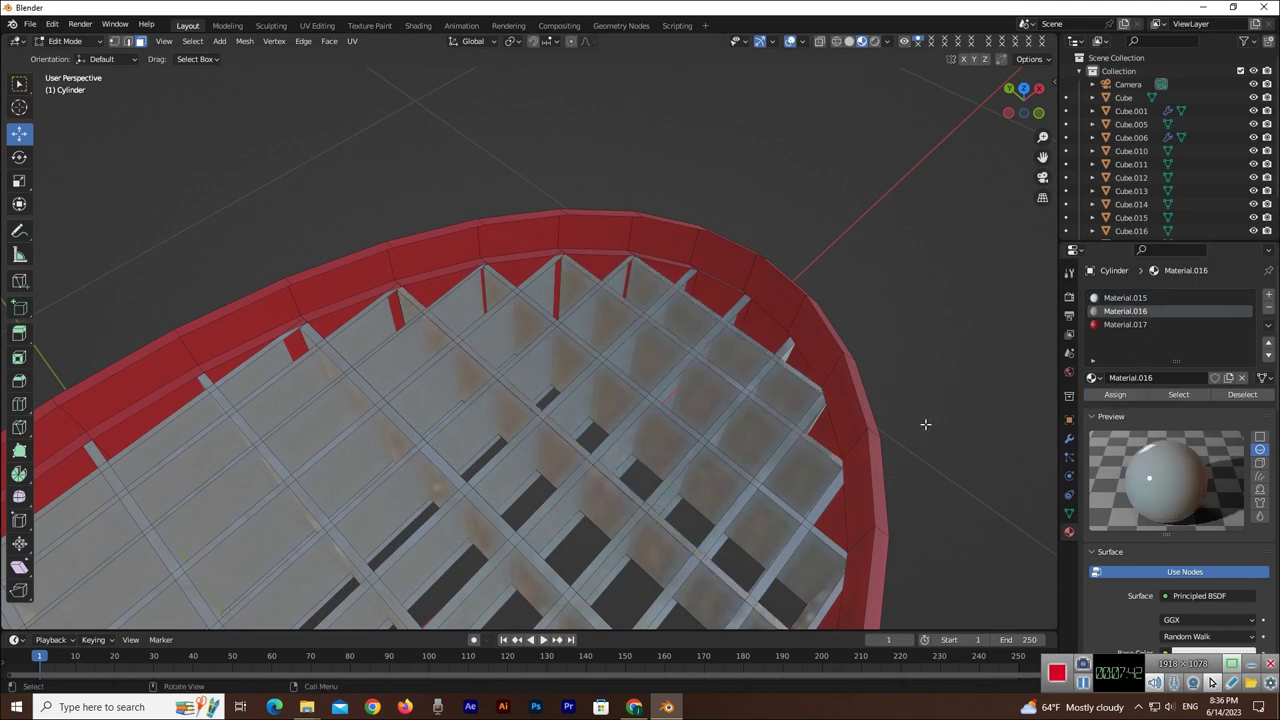
- View the racket head from the side and select the small white rim piece
scroll(920, 425, "down", 4)
middle_click_drag(914, 431, 843, 481)
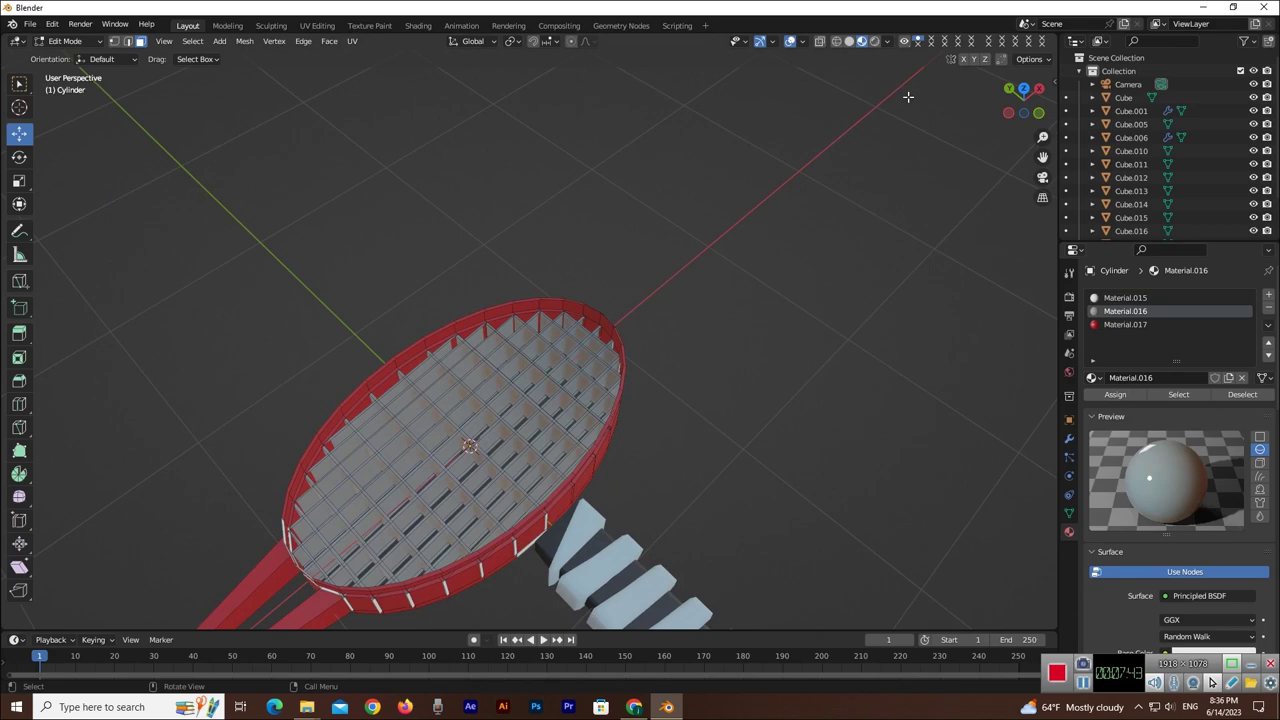
left_click_drag(1022, 100, 897, 194)
scroll(481, 477, "up", 3)
scroll(481, 477, "down", 2)
middle_click_drag(481, 477, 546, 571)
left_click(554, 538)
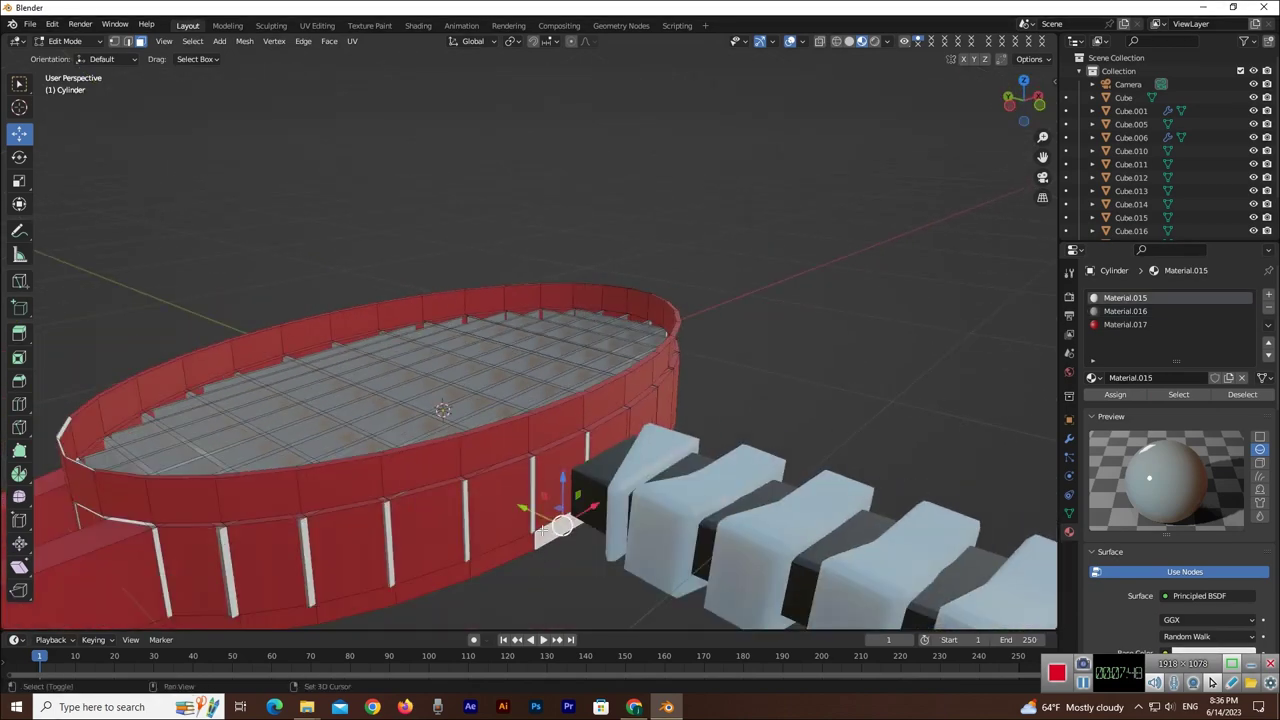
- Add the white strips along the lower rim to the selection
left_click(533, 493, "shift")
left_click(587, 447, "shift")
left_click(470, 515, "shift")
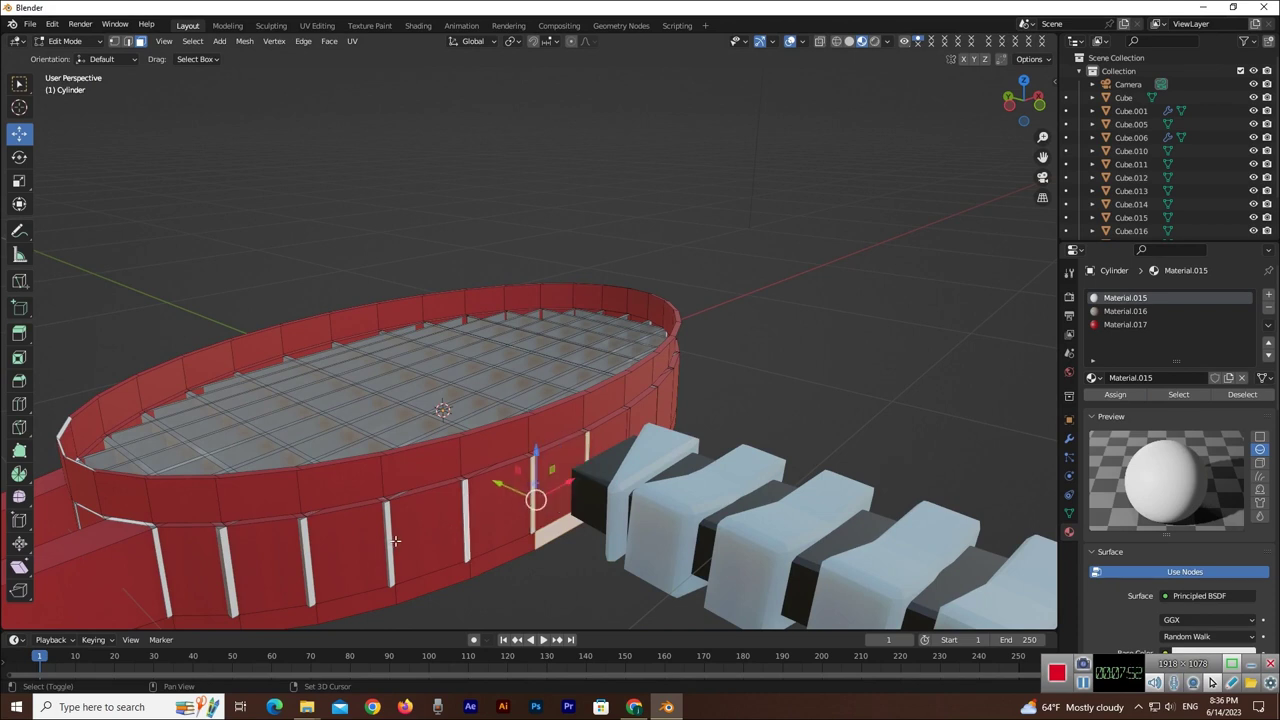
left_click(390, 538, "shift")
left_click(308, 560, "shift")
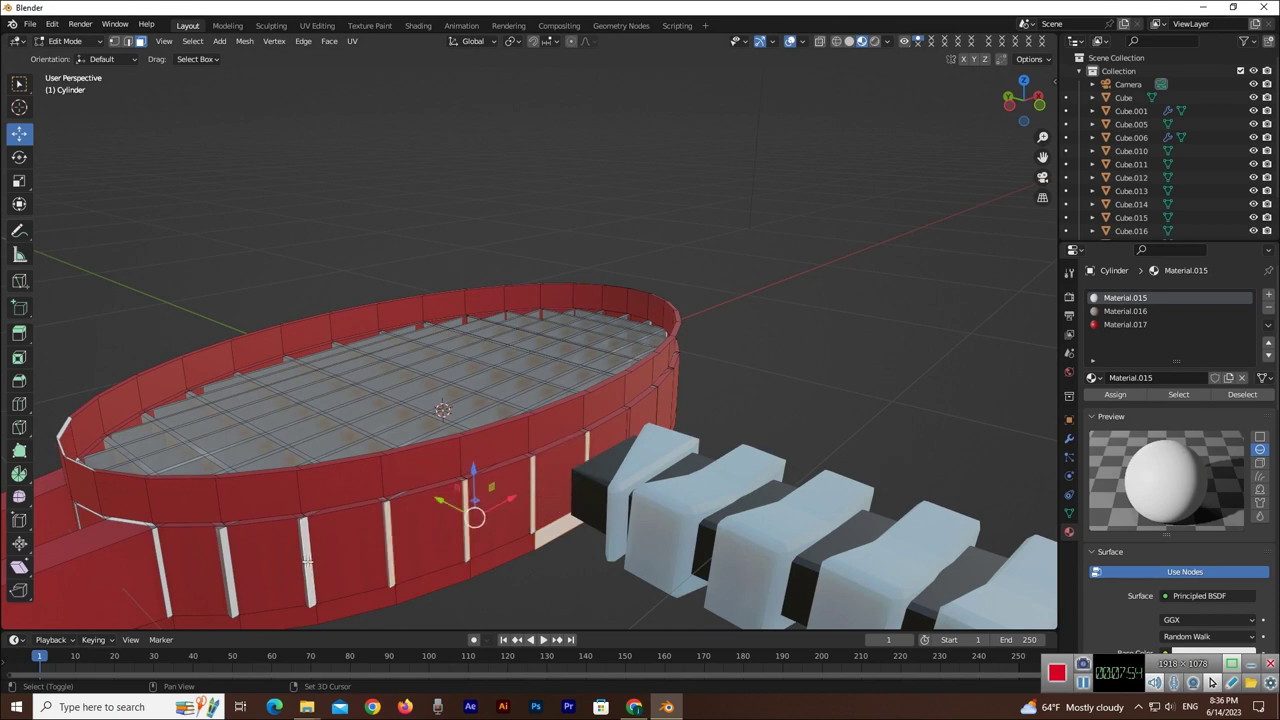
left_click(230, 578, "shift")
left_click(160, 574, "shift")
left_click(141, 522, "shift")
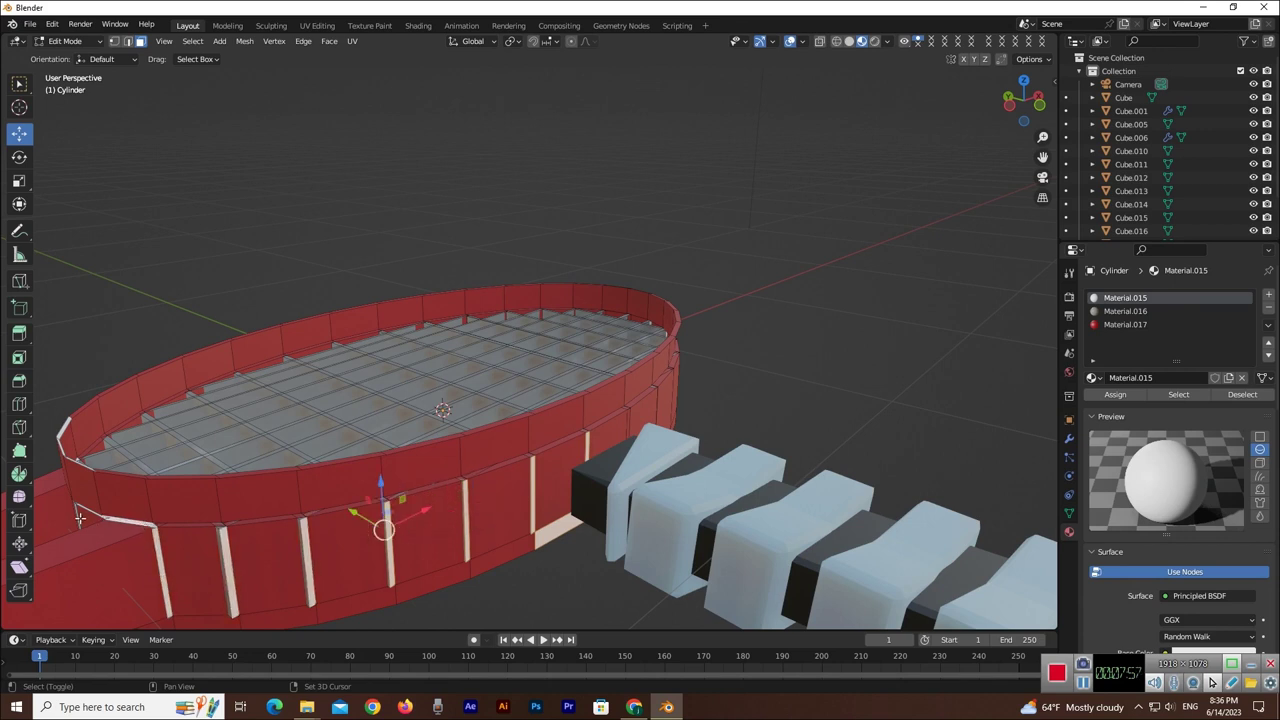
- Refine the selection of white edges at the rim's left end
left_click(63, 437, "shift")
left_click(68, 455, "shift")
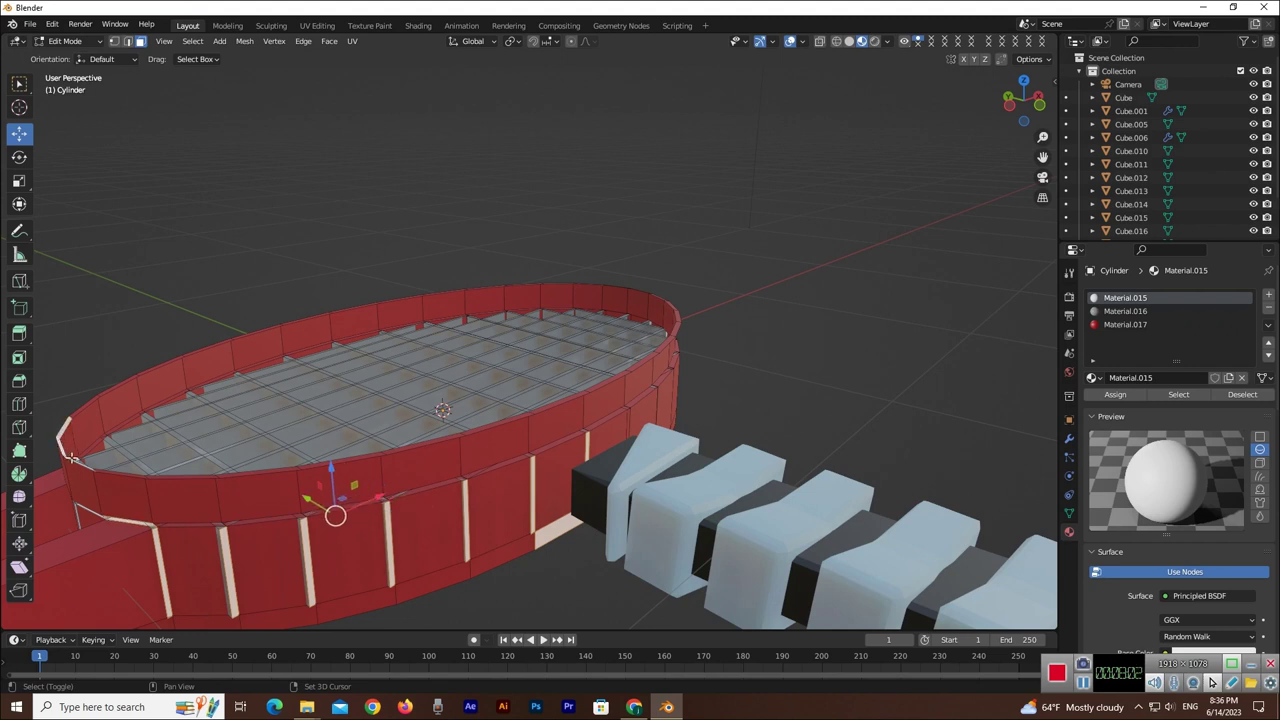
left_click(74, 459, "shift")
left_click(72, 437, "shift")
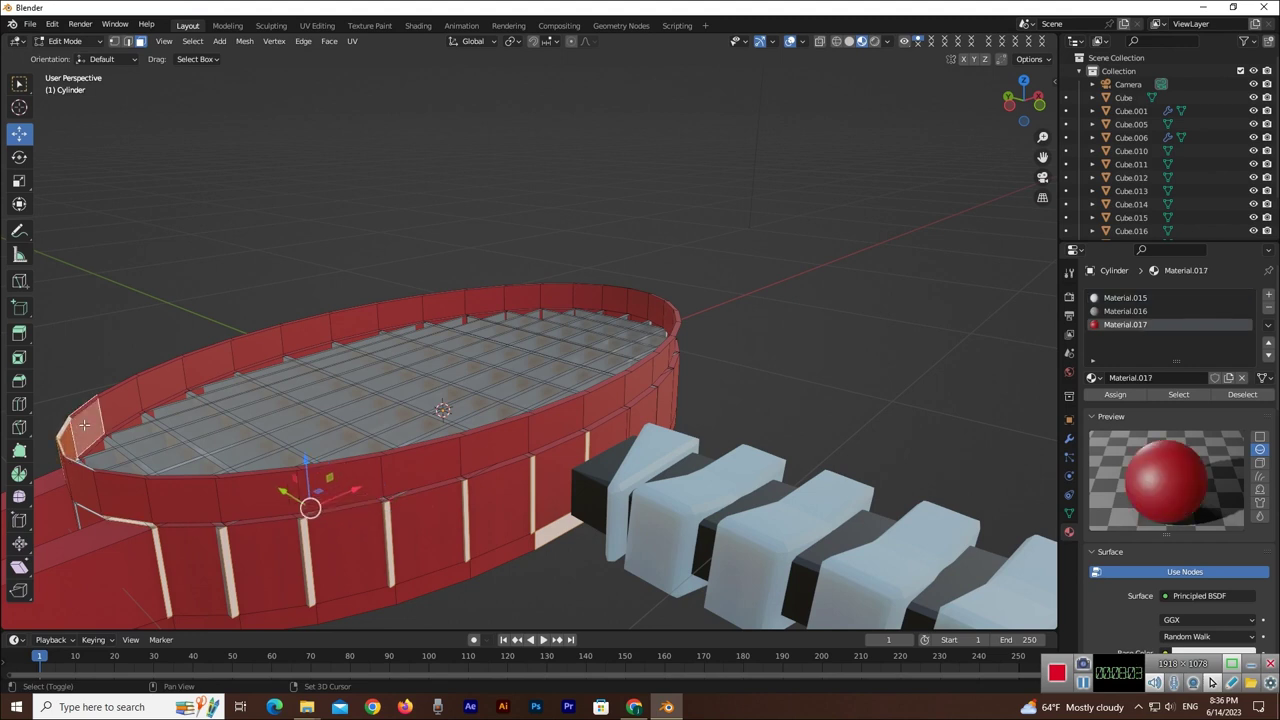
left_click(84, 425, "shift")
left_click(71, 447, "shift")
left_click(75, 462, "shift")
left_click(78, 465, "shift")
- Assign red Material.017 to all the selected rim strips and edges
scroll(79, 461, "up", 4)
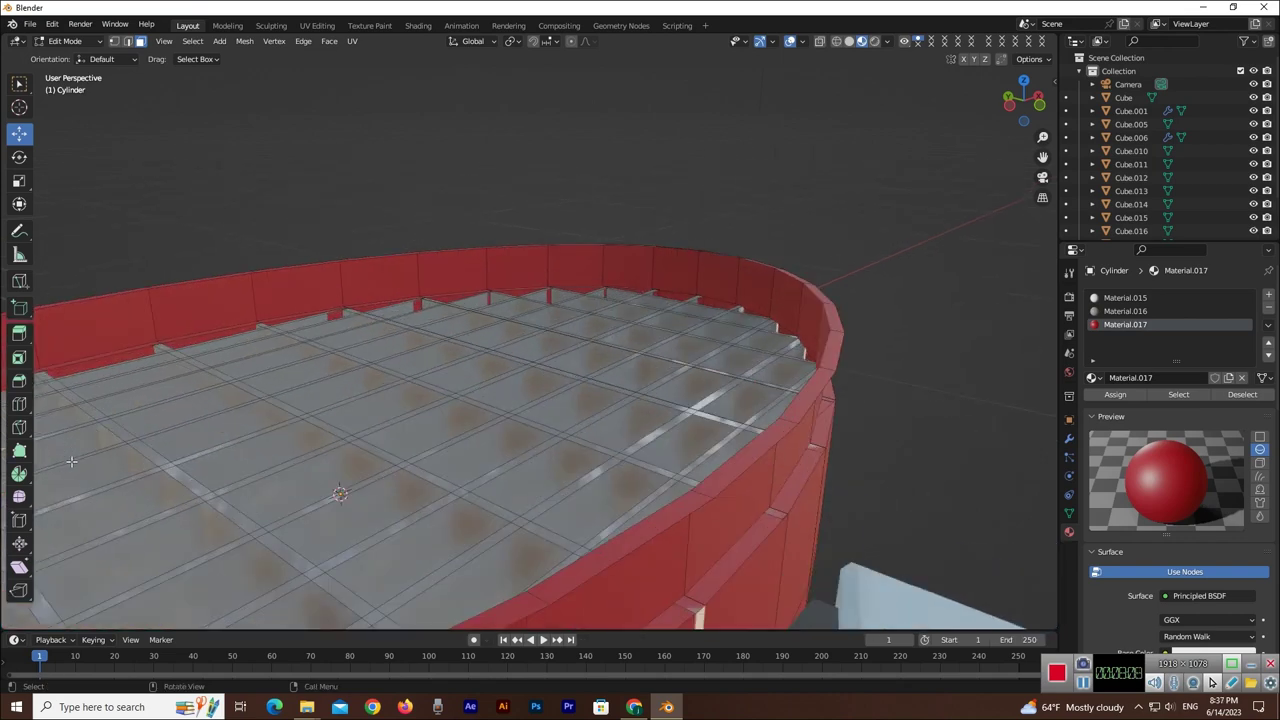
middle_click_drag(1043, 157, 229, 523, "shift")
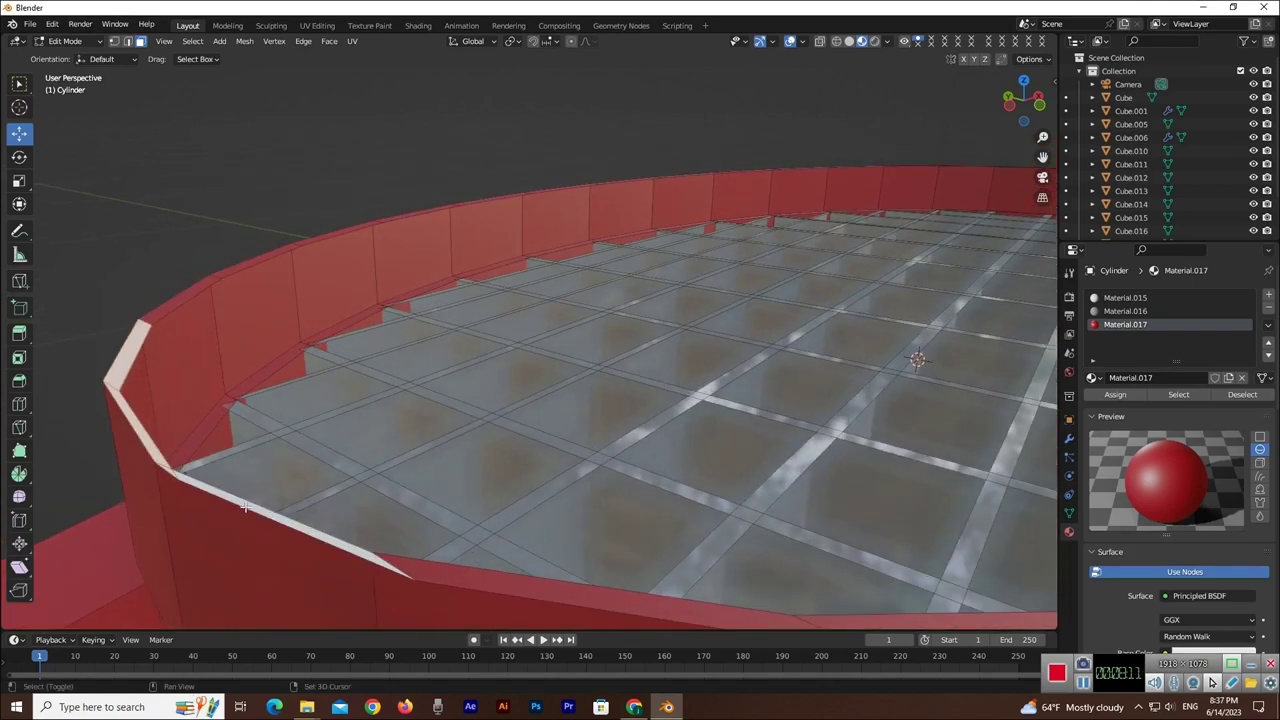
left_click(1125, 297)
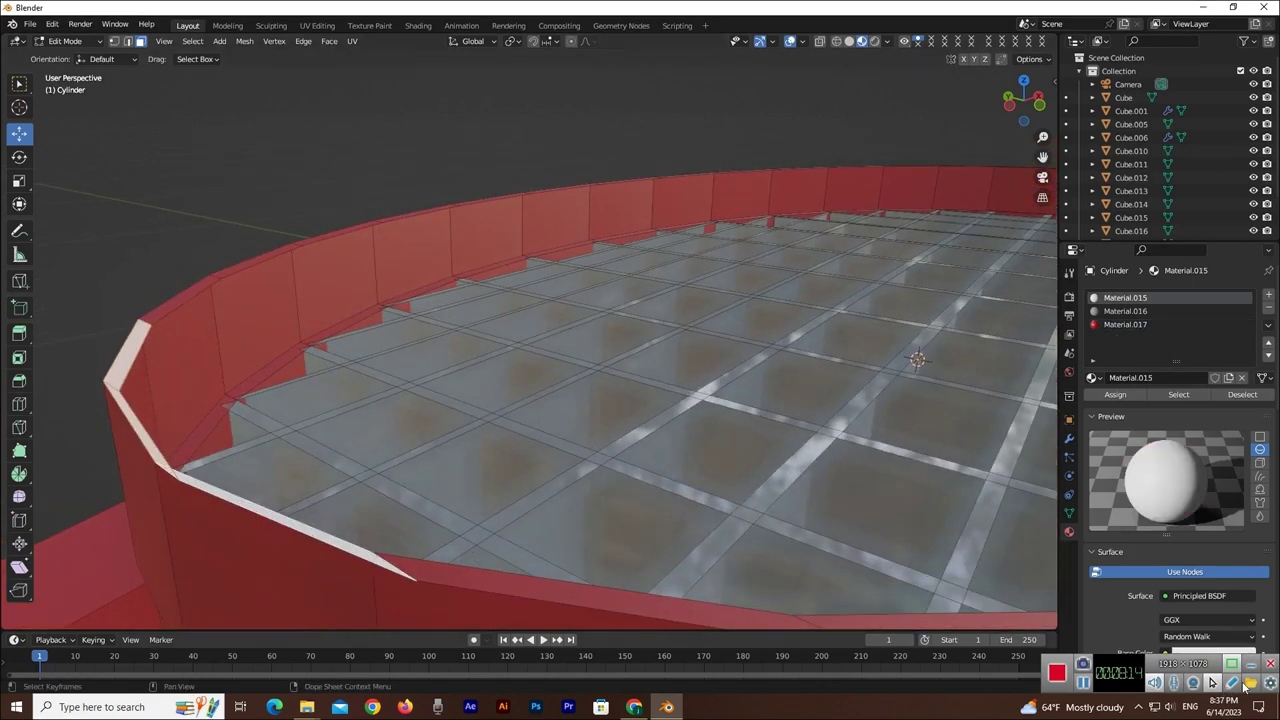
left_click(1108, 324)
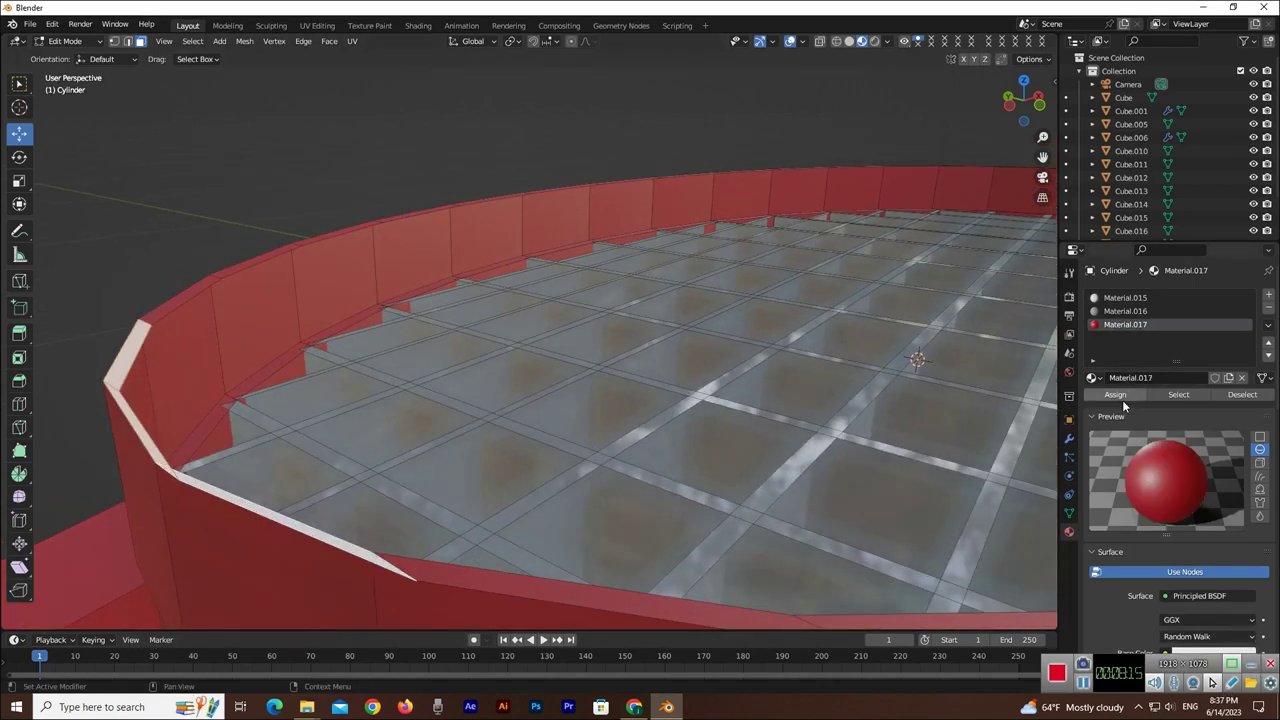
left_click(1116, 396)
scroll(743, 487, "down", 5)
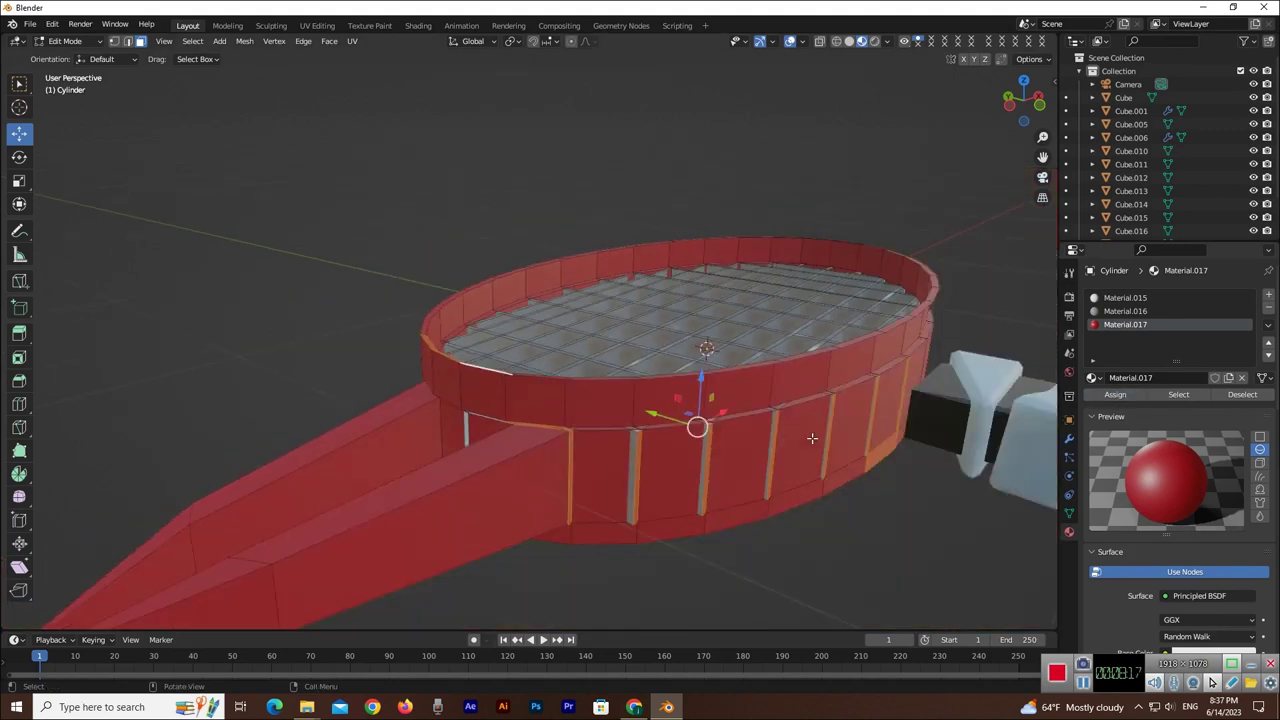
- Orbit around the racket, trying selections of rim strips near the handle
scroll(743, 487, "down", 1)
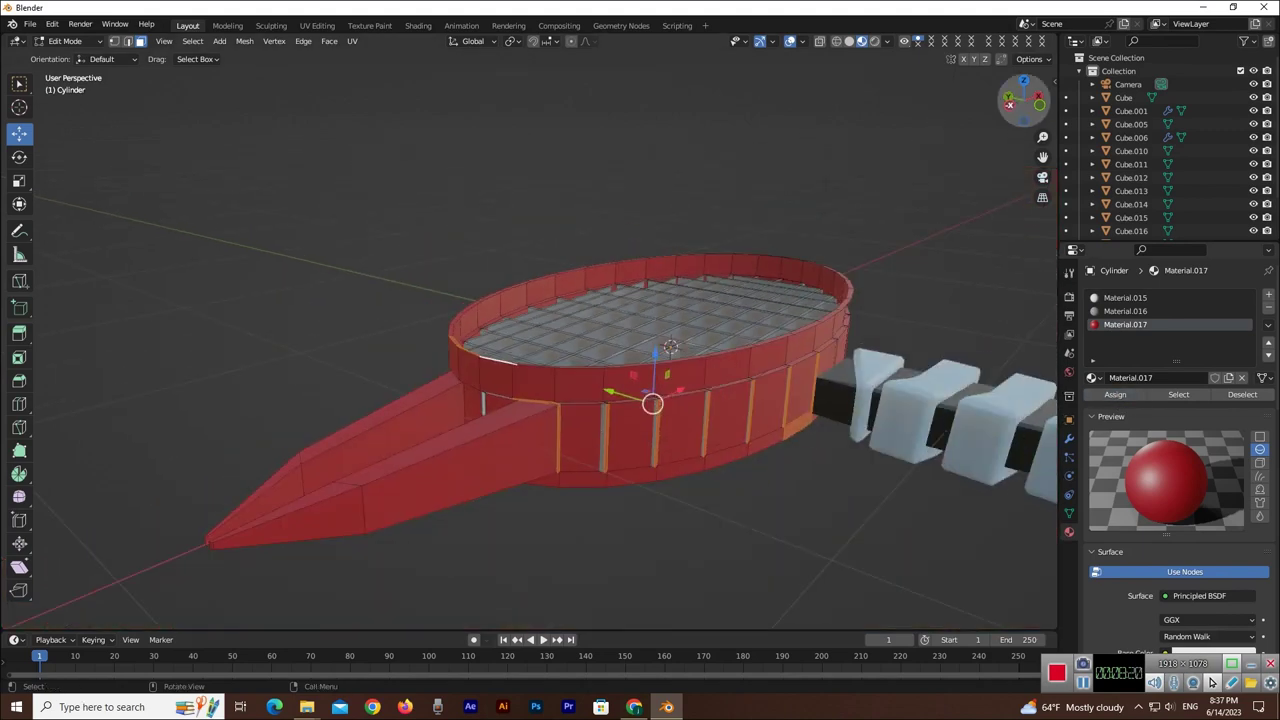
left_click_drag(1008, 103, 1050, 110)
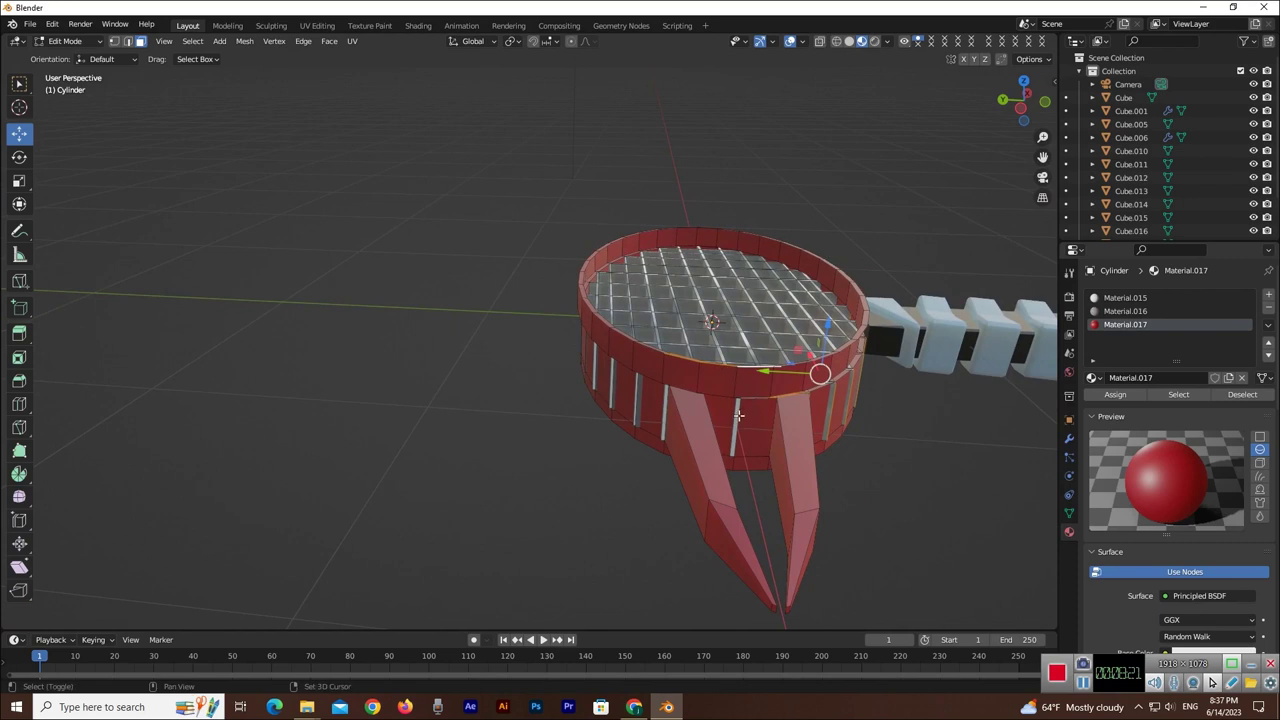
left_click(735, 418, "shift")
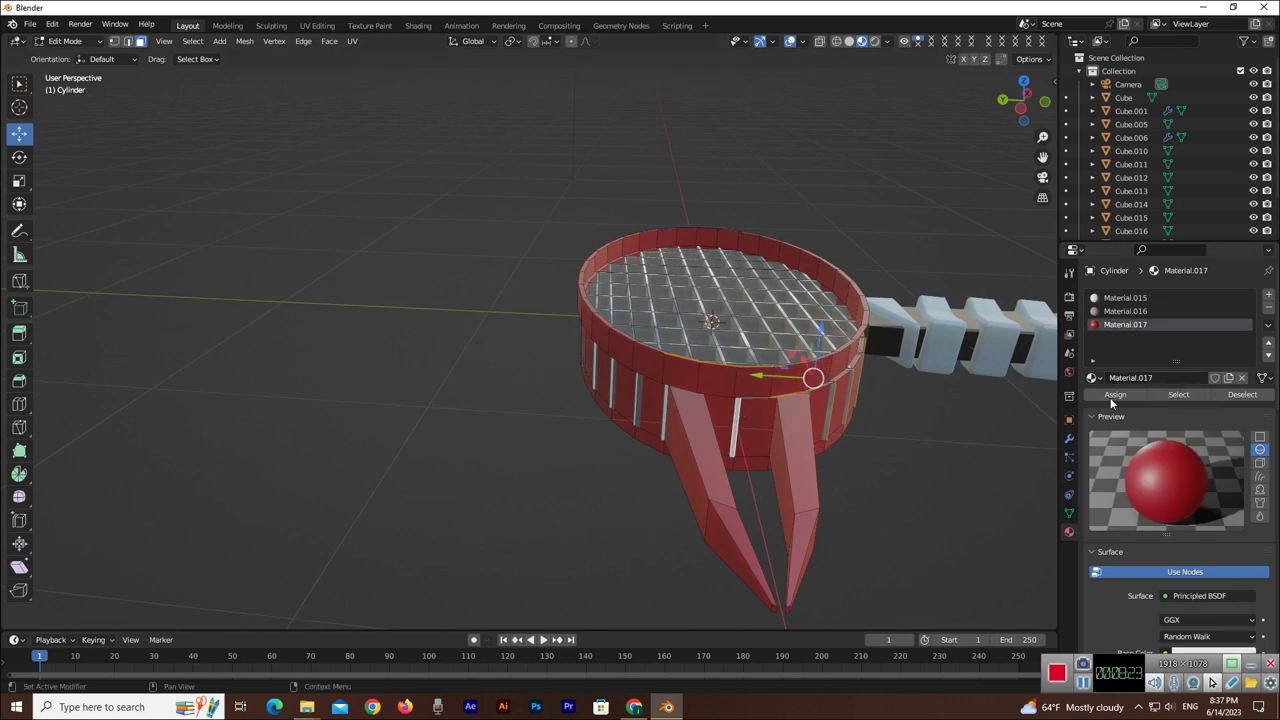
left_click(937, 556)
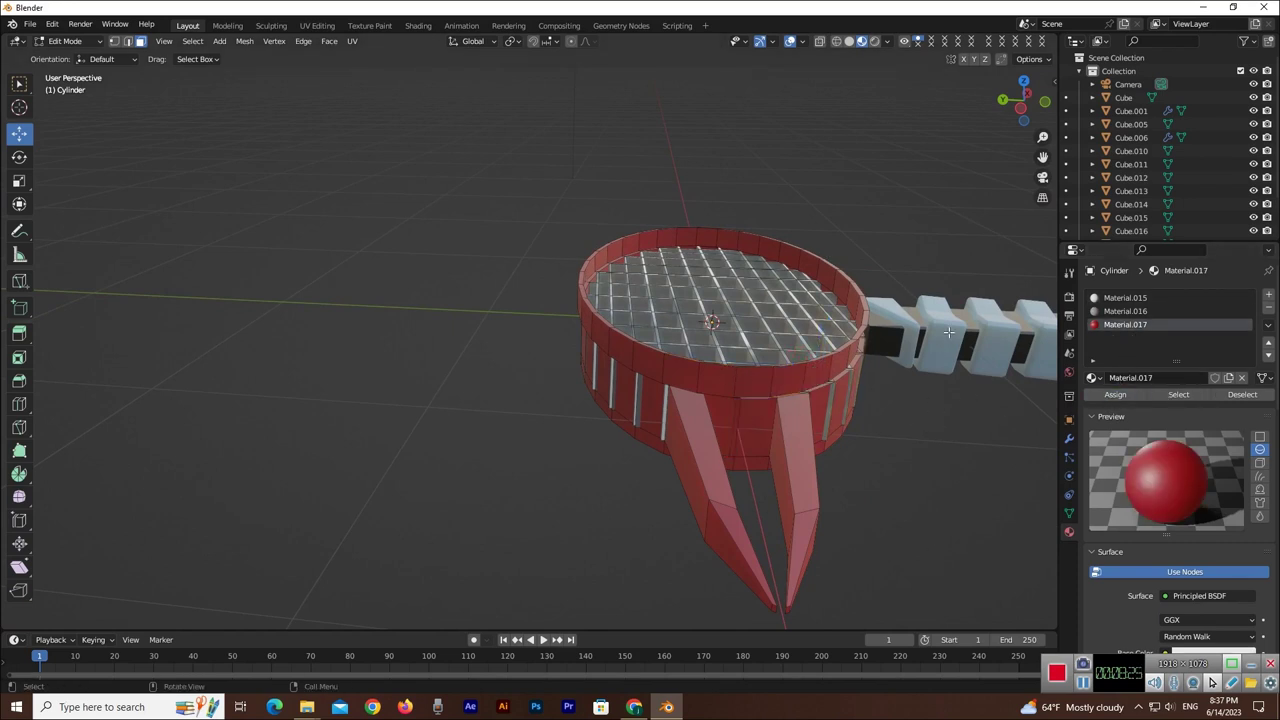
left_click(826, 416)
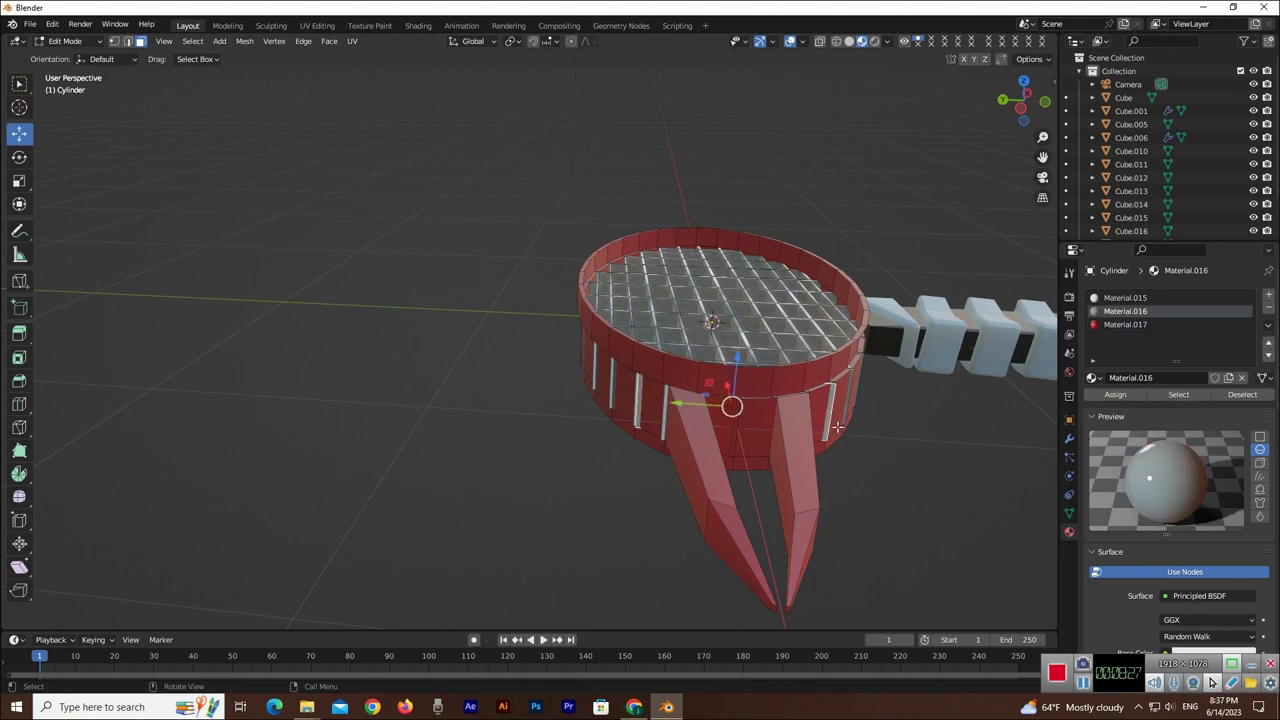
left_click_drag(1009, 127, 961, 253)
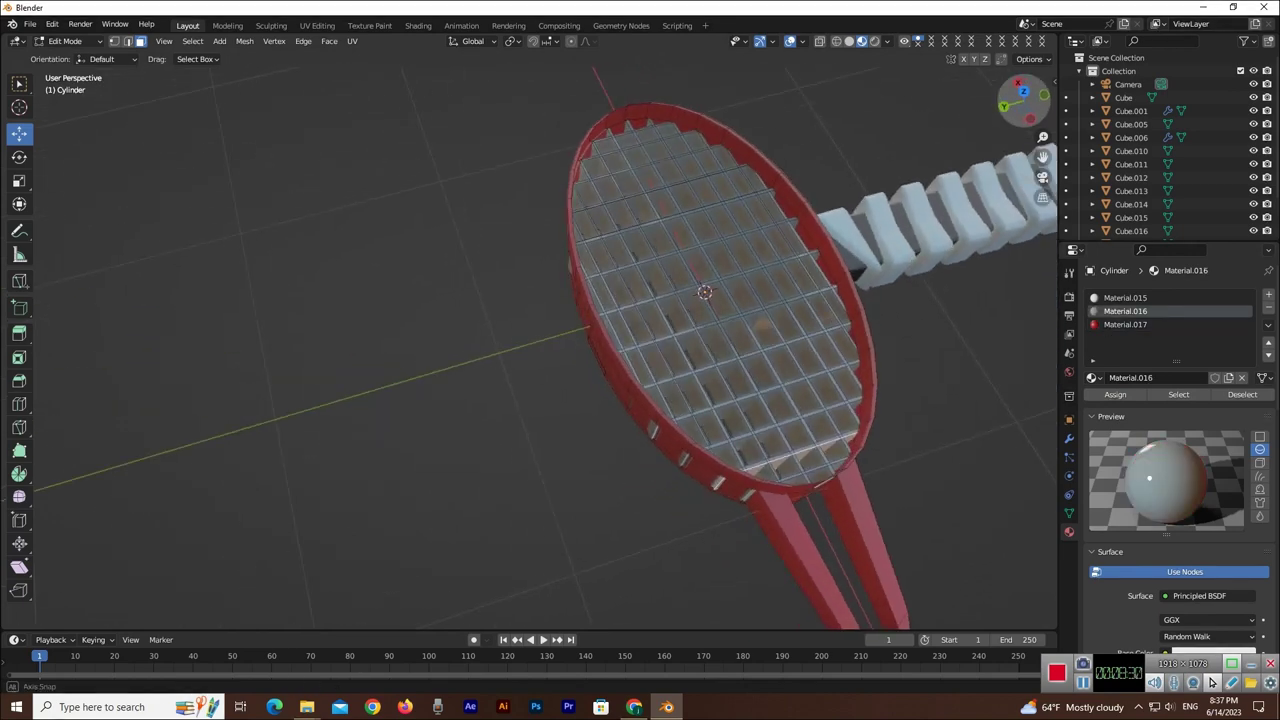
left_click(924, 299)
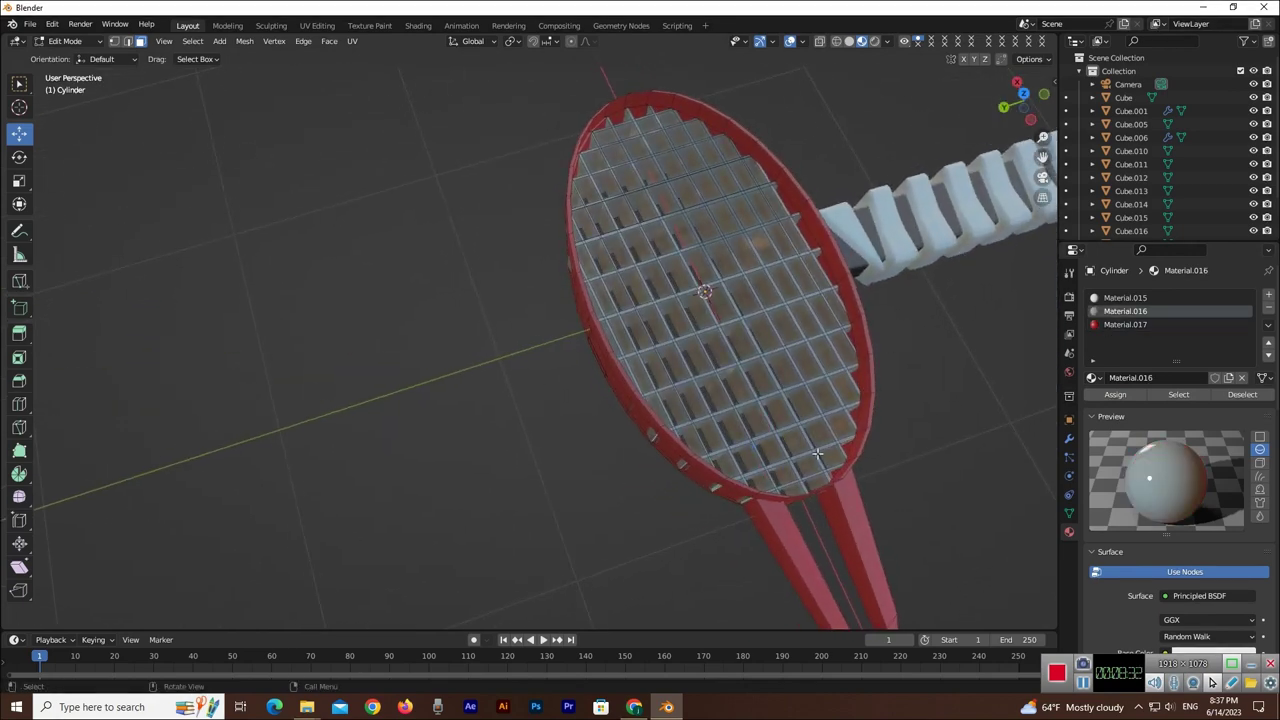
left_click_drag(1003, 114, 796, 364)
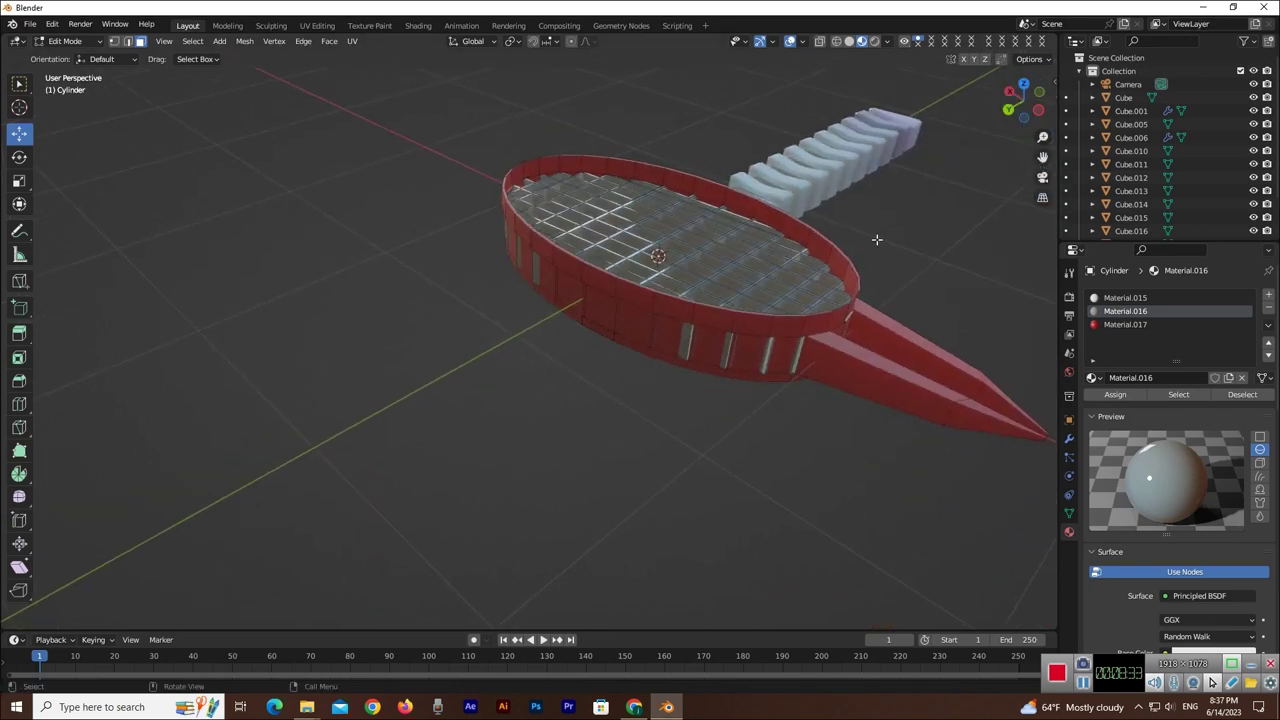
- Assign the red Material.017 to slot faces along the rim
left_click(761, 342)
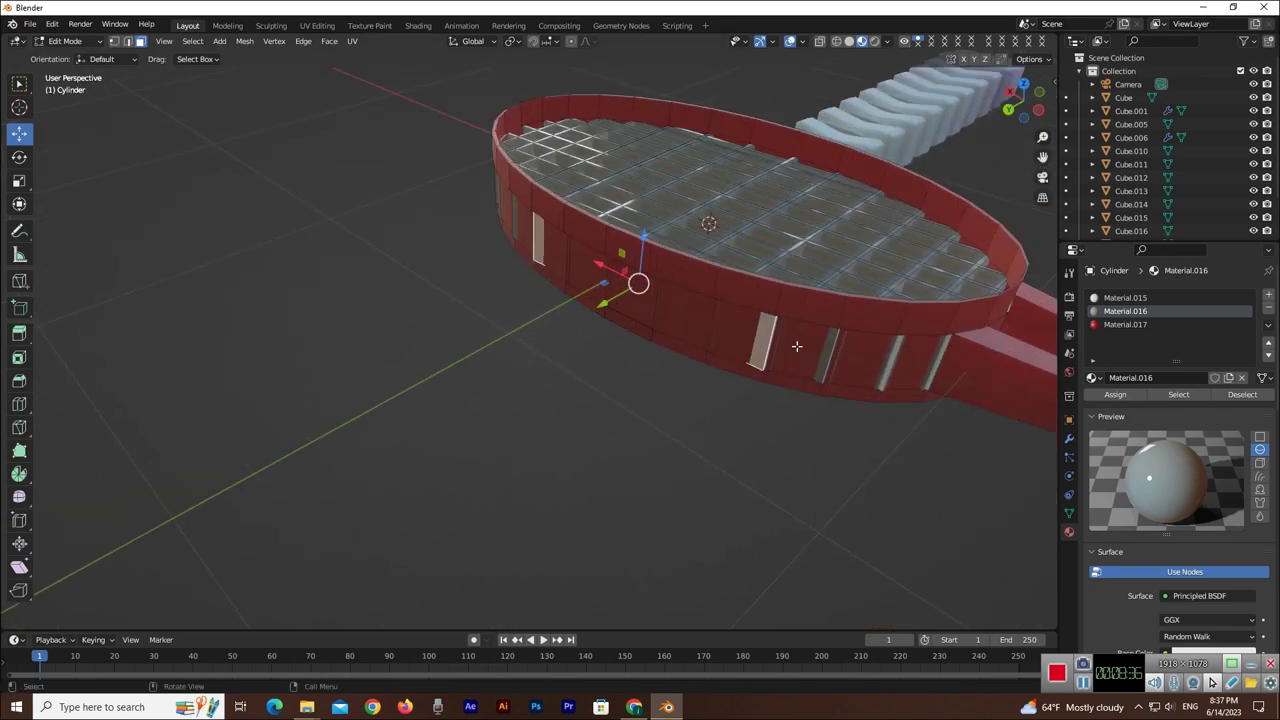
left_click(827, 351)
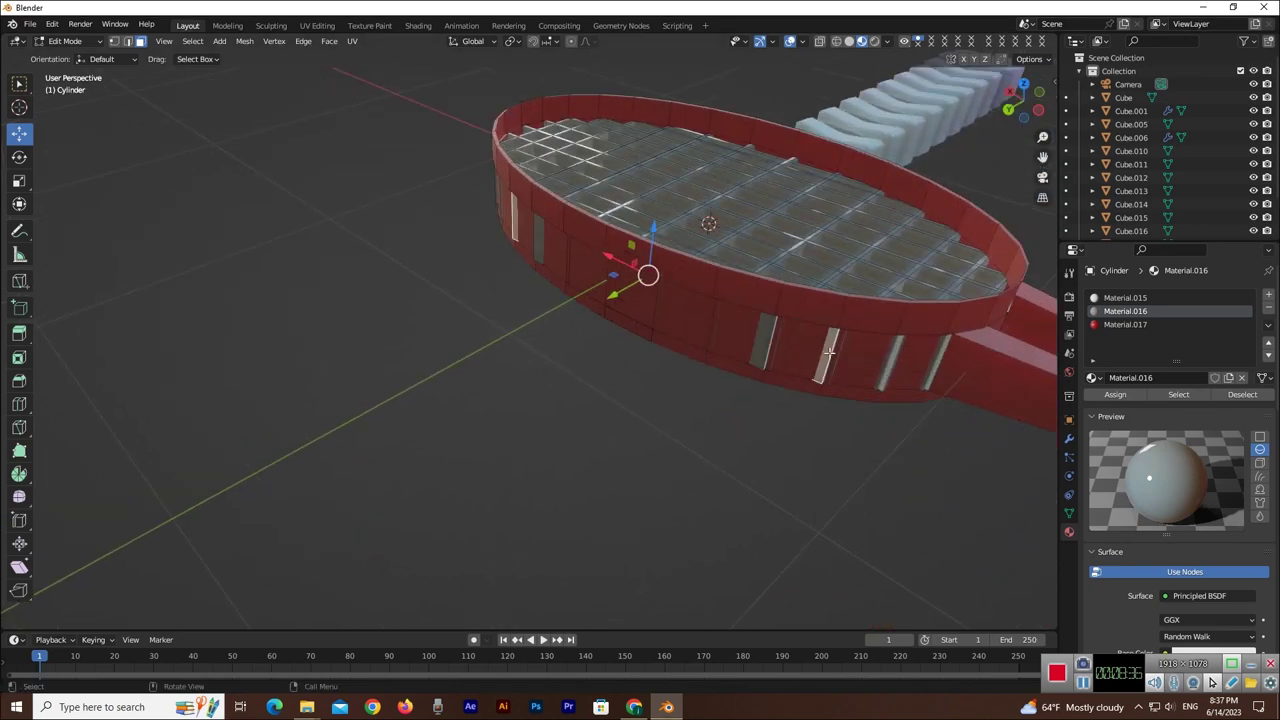
left_click(886, 370)
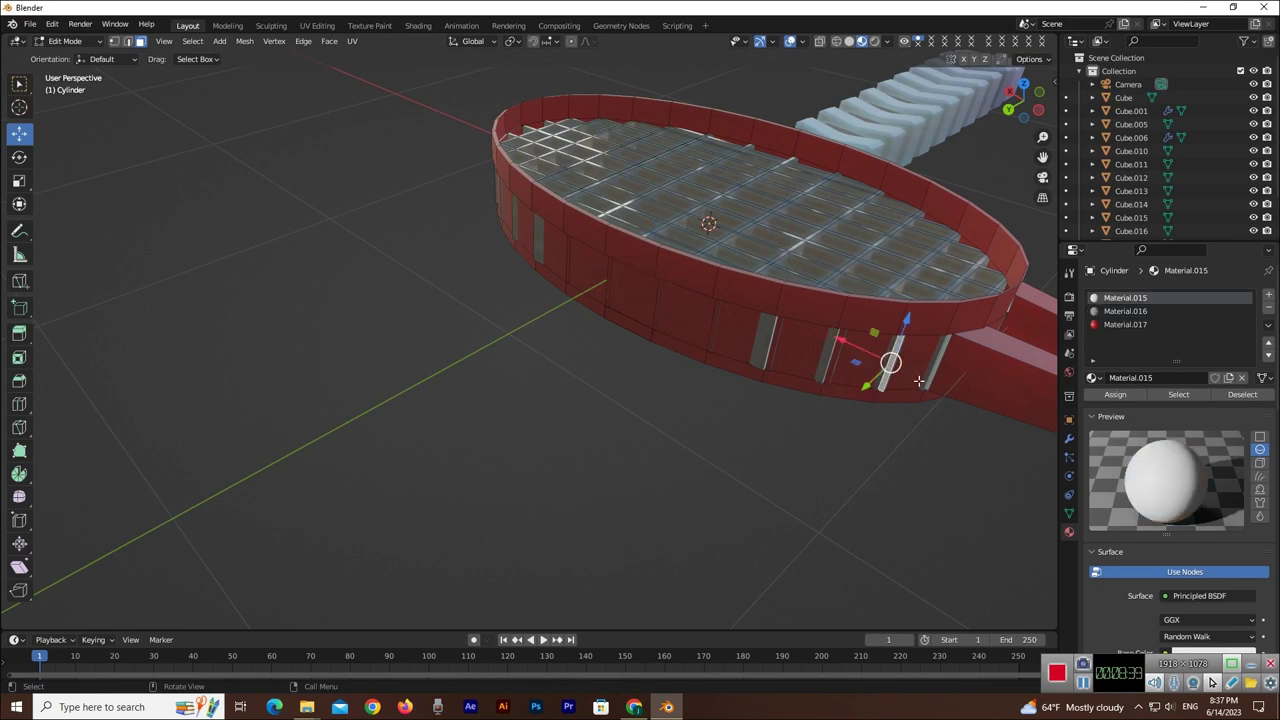
left_click(1125, 324)
left_click(1115, 394)
left_click(941, 410)
left_click(931, 373)
left_click(1107, 325)
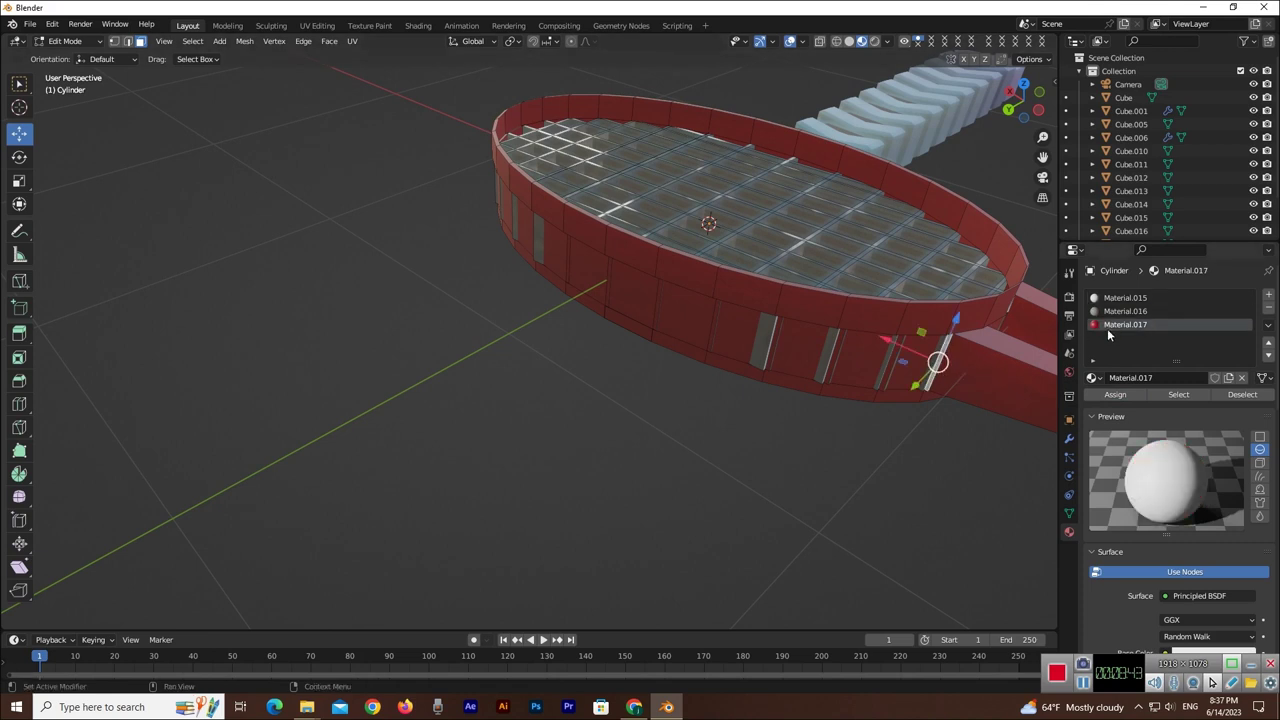
left_click(1115, 394)
left_click(922, 459)
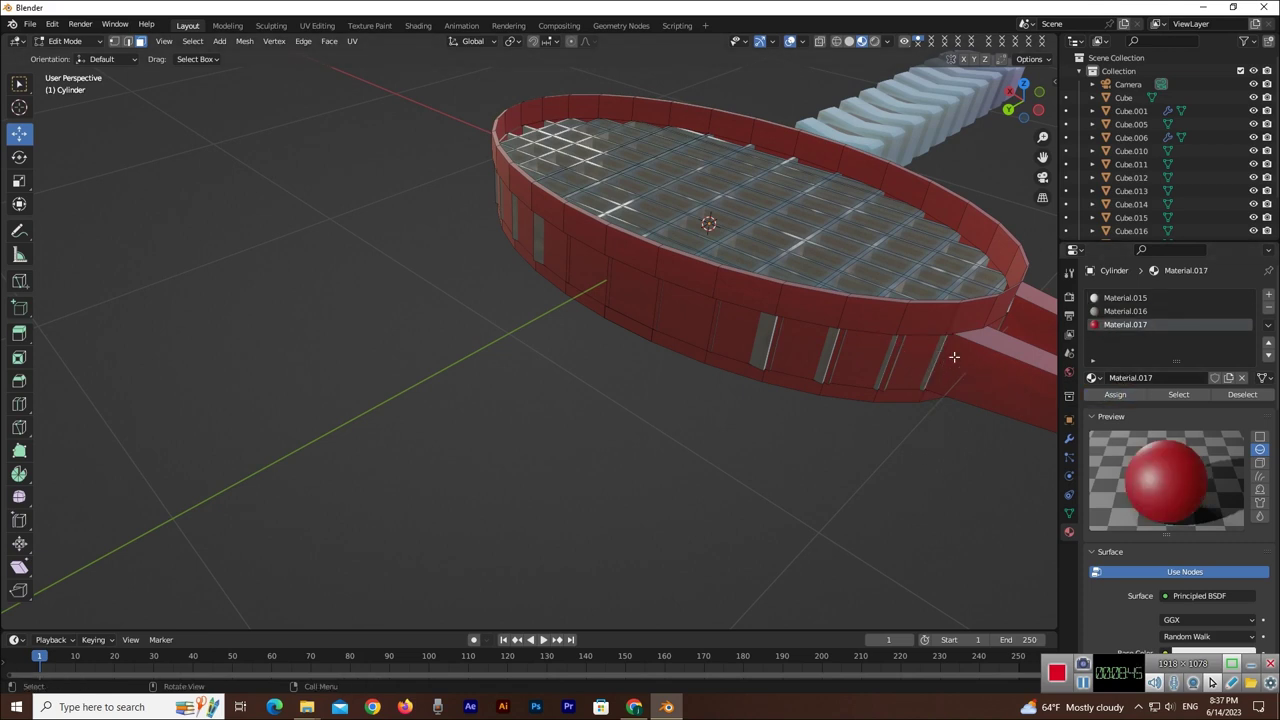
- Undo a stray rim face selection and bring the rim-handle junction into view
left_click_drag(1032, 128, 1000, 112)
left_click(879, 371)
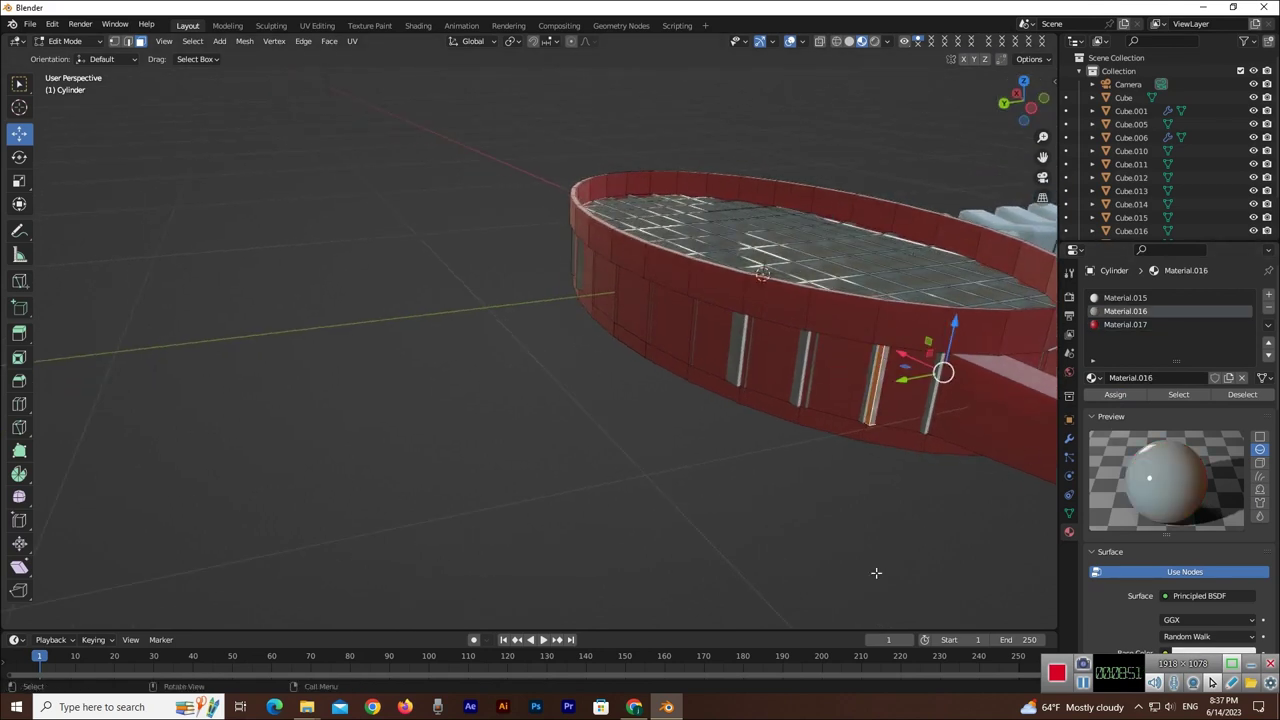
left_click(870, 461)
key("ctrl+z")
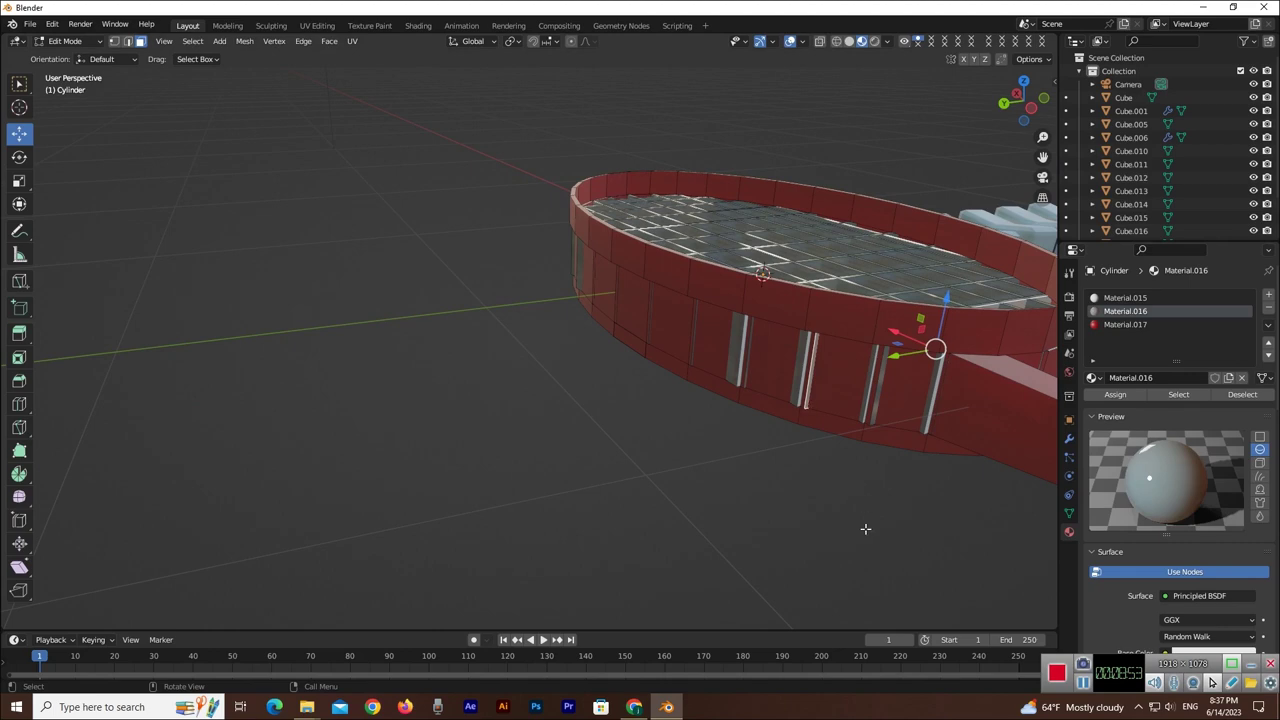
left_click(865, 529)
scroll(900, 400, "down", 2)
mouse_move(1025, 100)
left_mouse_down()
mouse_move(1015, 112)
mouse_move(1035, 100)
left_mouse_up()
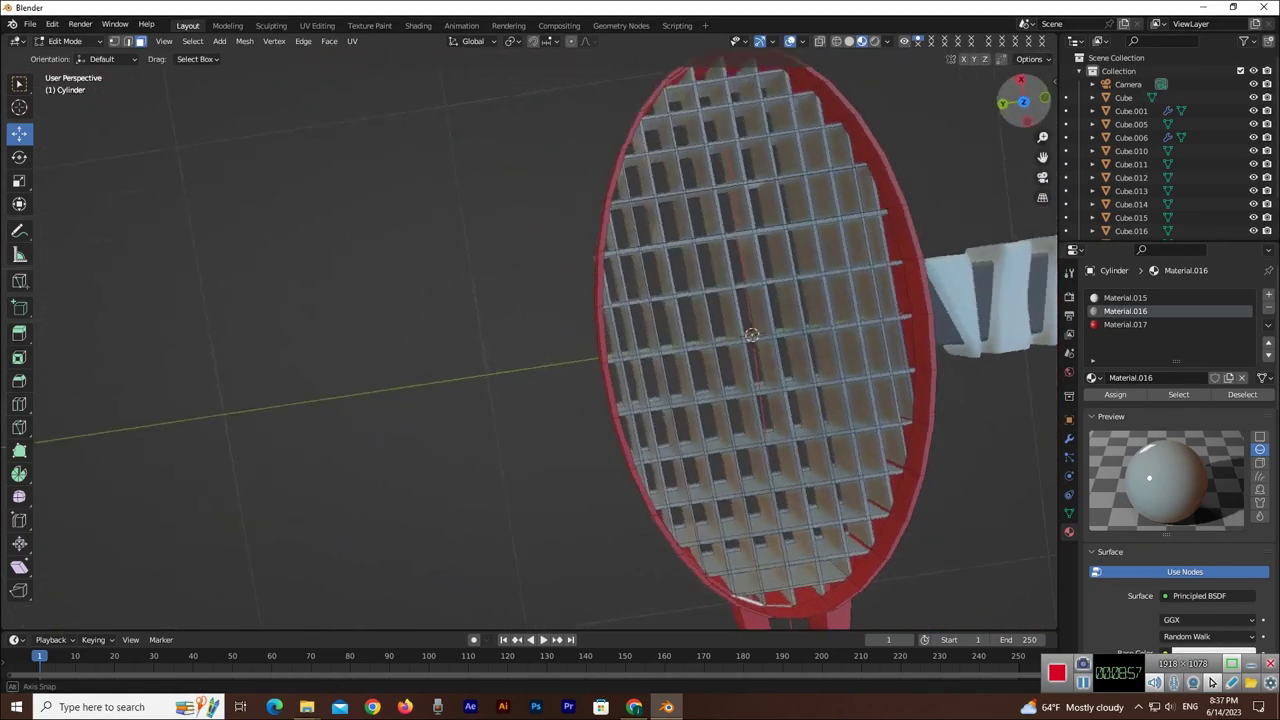
left_click_drag(1025, 100, 1030, 105)
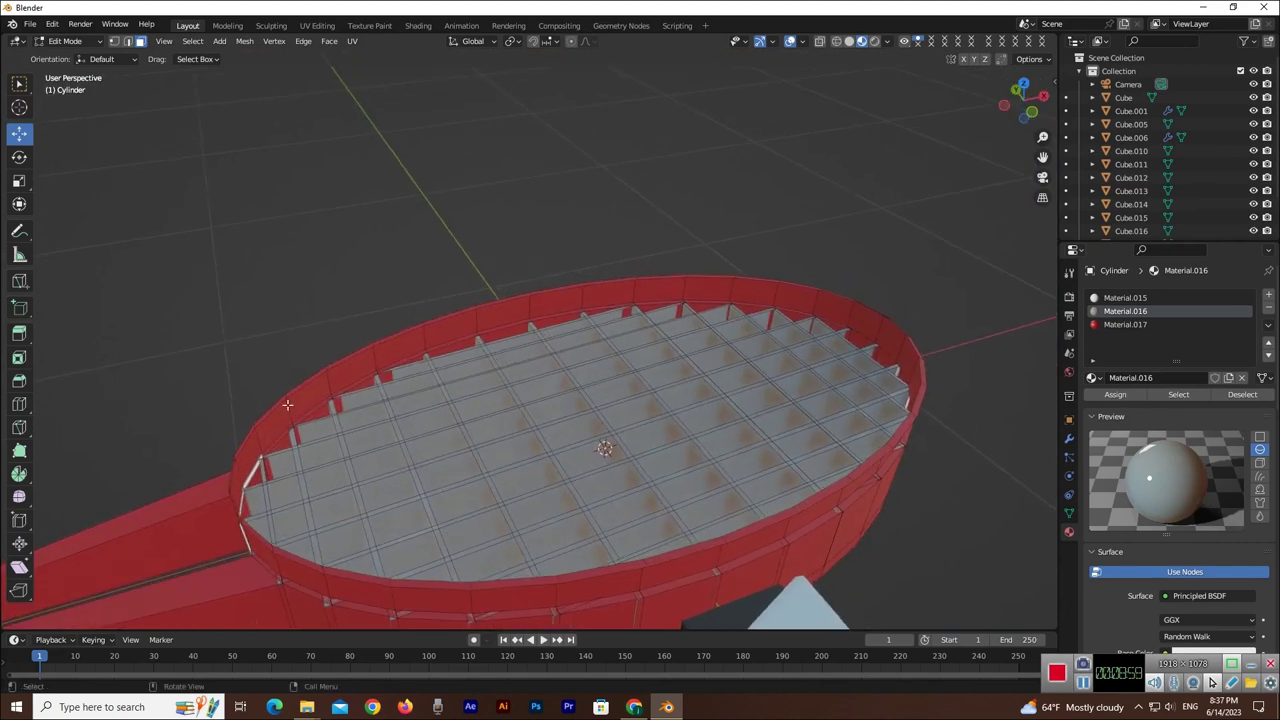
scroll(287, 404, "up", 3)
left_click_drag(1042, 157, 1120, 110)
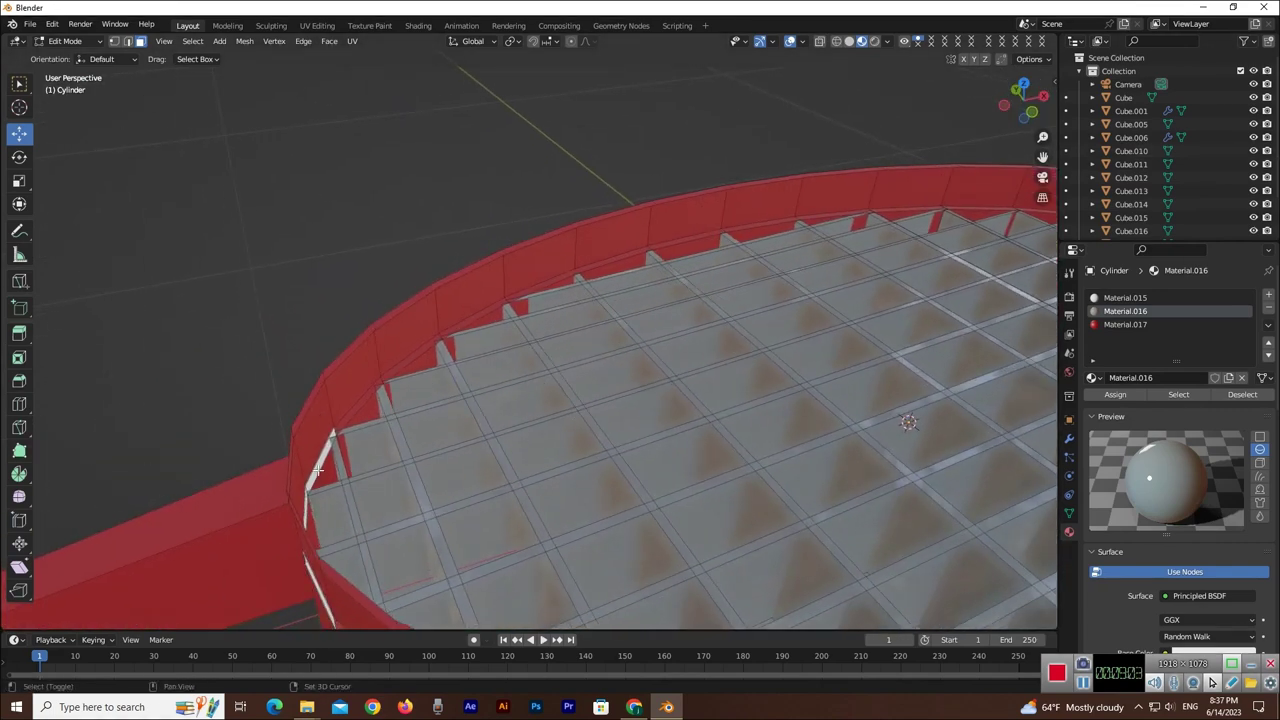
- Give the rim faces at the handle joint the red Material.017
left_click(318, 470)
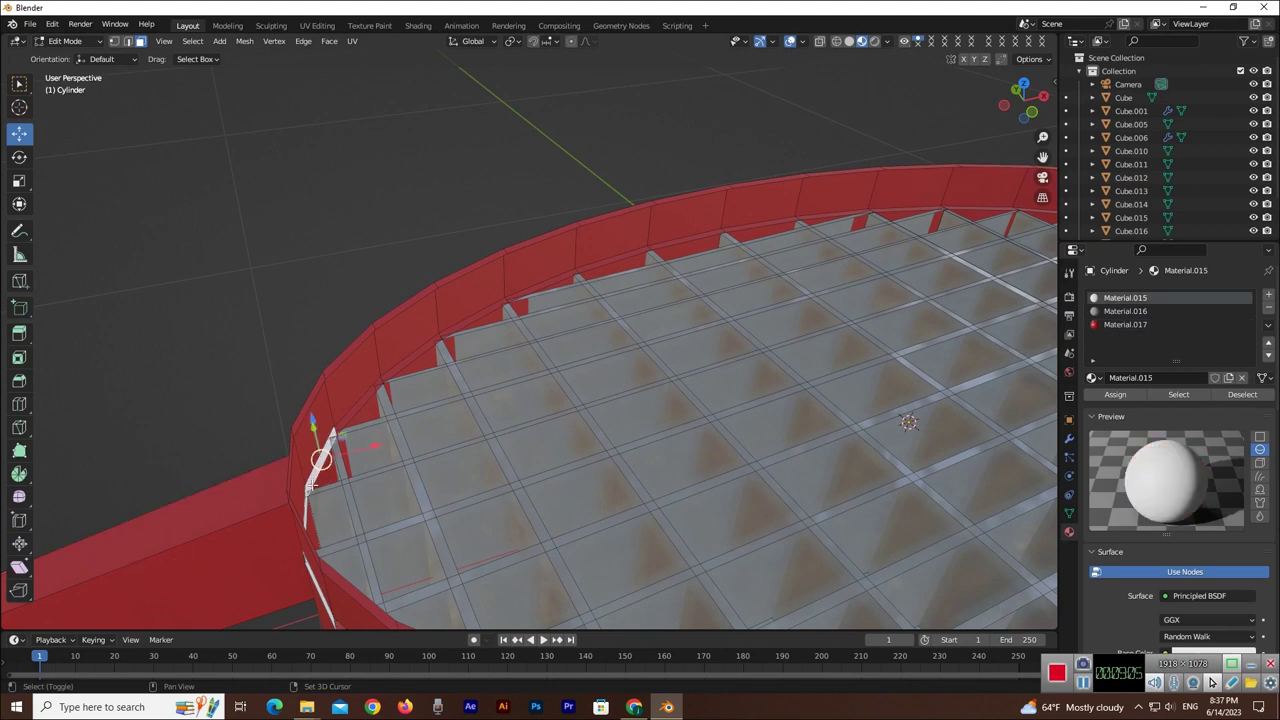
left_click(306, 507, "shift")
left_click(311, 568, "shift")
left_click(311, 578, "shift")
left_click(315, 587, "shift")
key("ctrl+l")
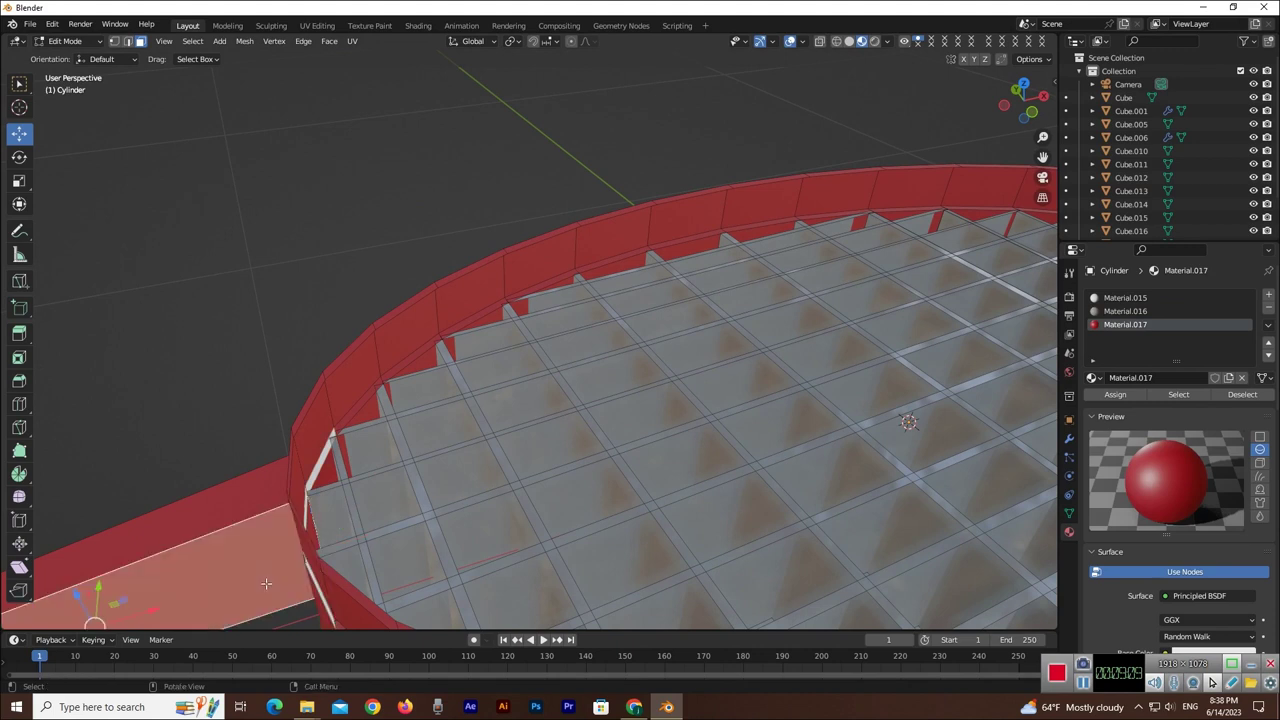
left_click(318, 470)
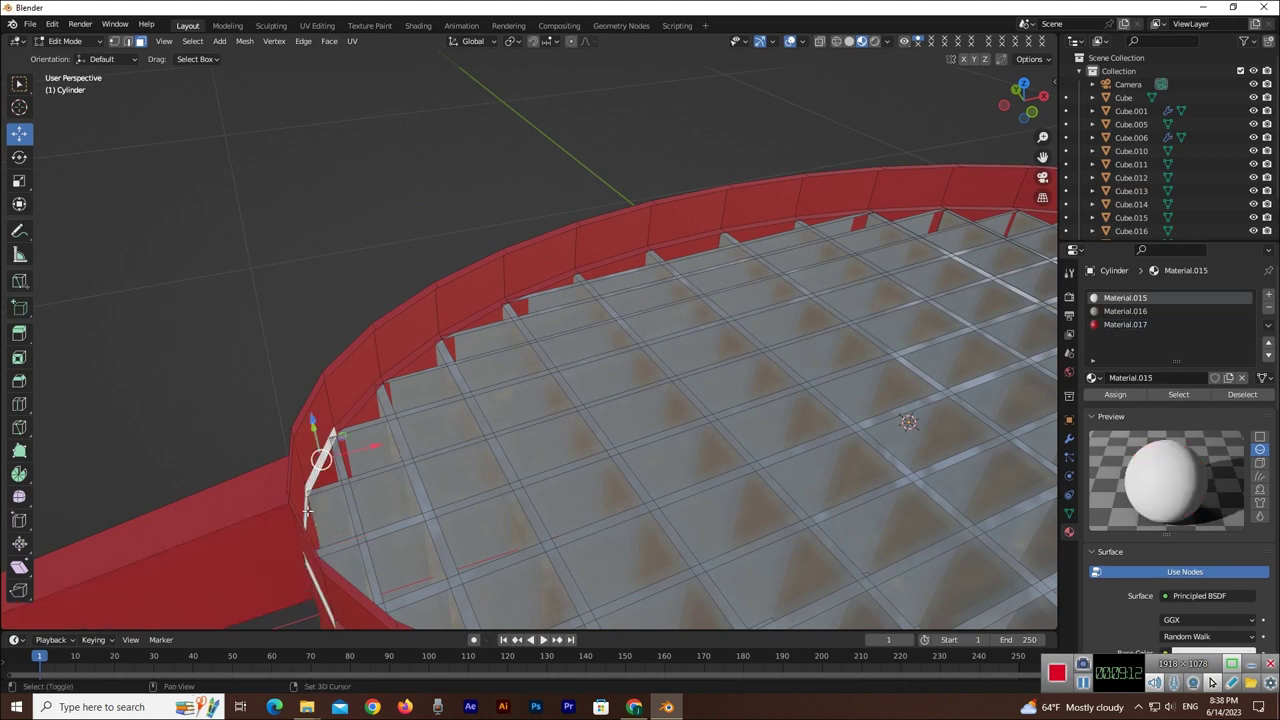
left_click(305, 512, "shift")
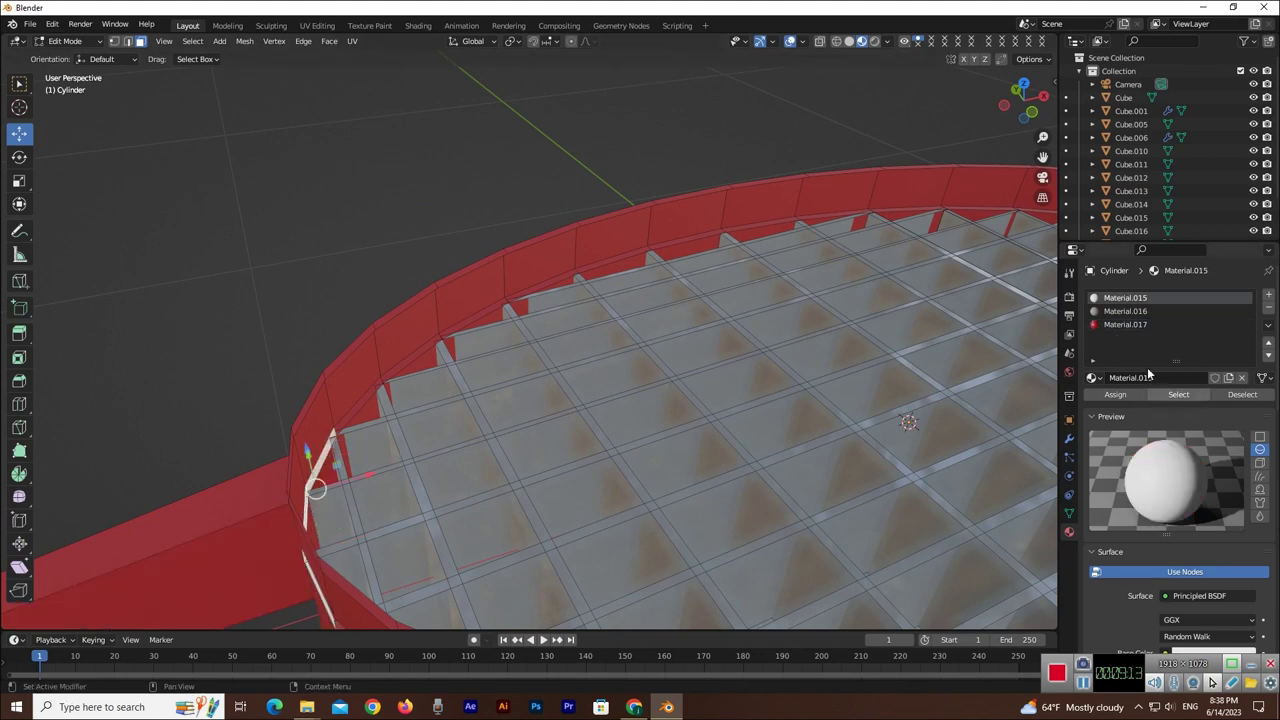
left_click(1115, 325)
left_click(1115, 394)
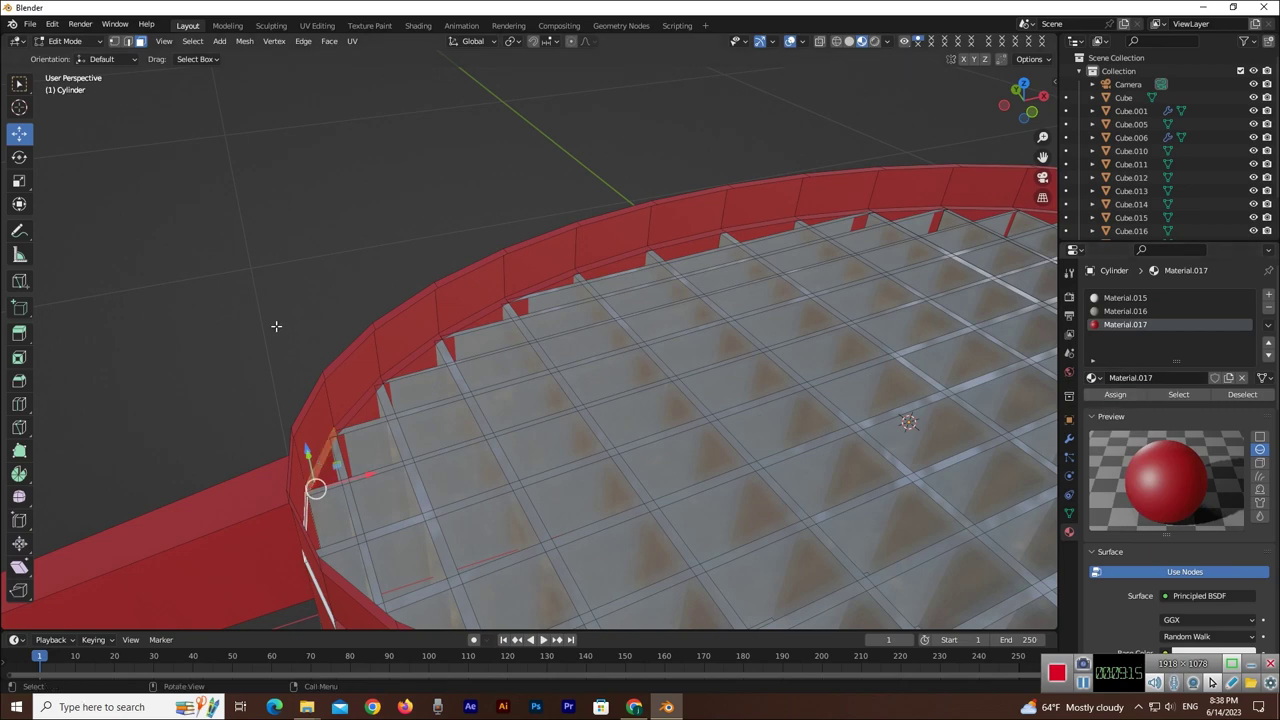
- Select another white rim face and pick the Material.017 slot for it
scroll(286, 380, "down", 2)
left_click(385, 510, "shift")
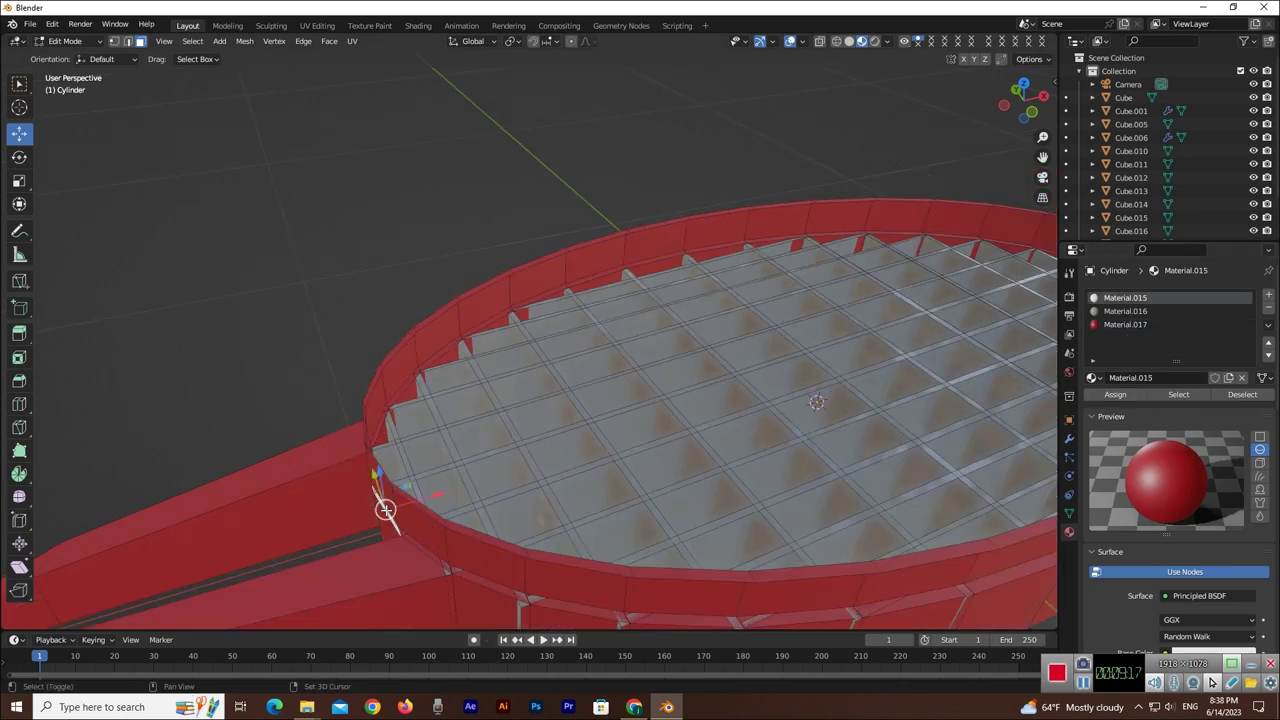
left_click(1125, 324)
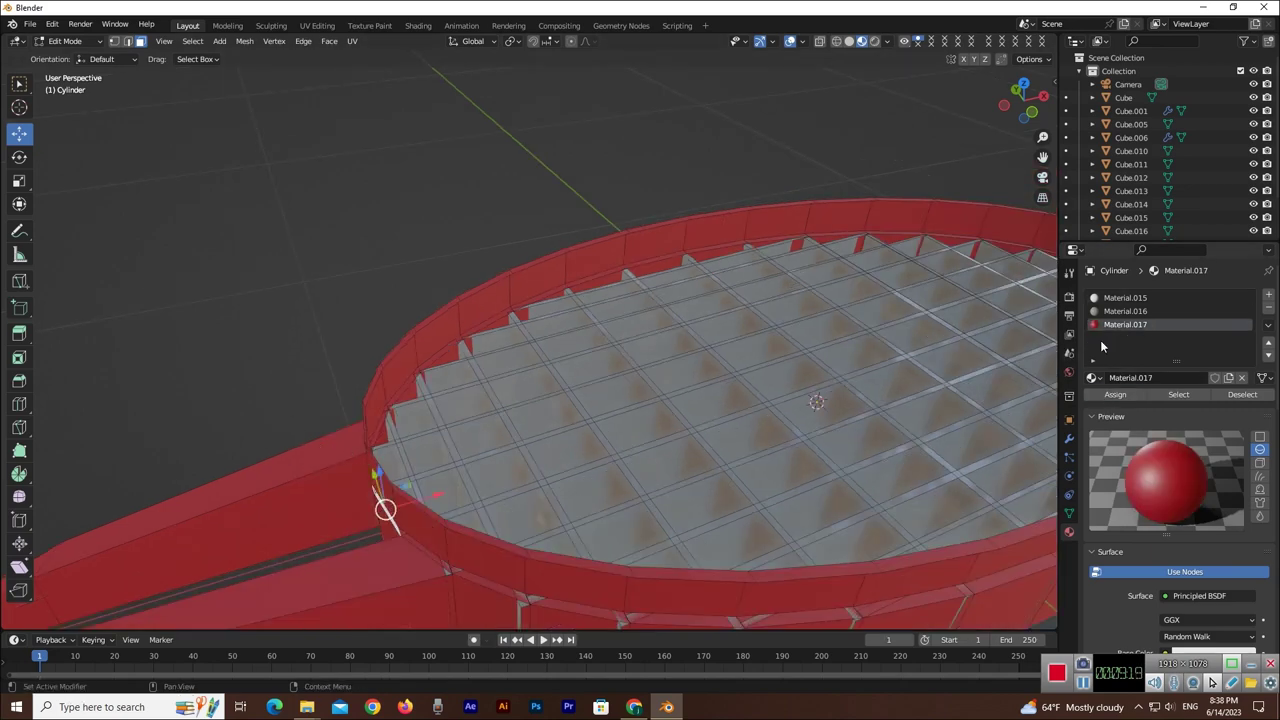
scroll(857, 428, "down", 4)
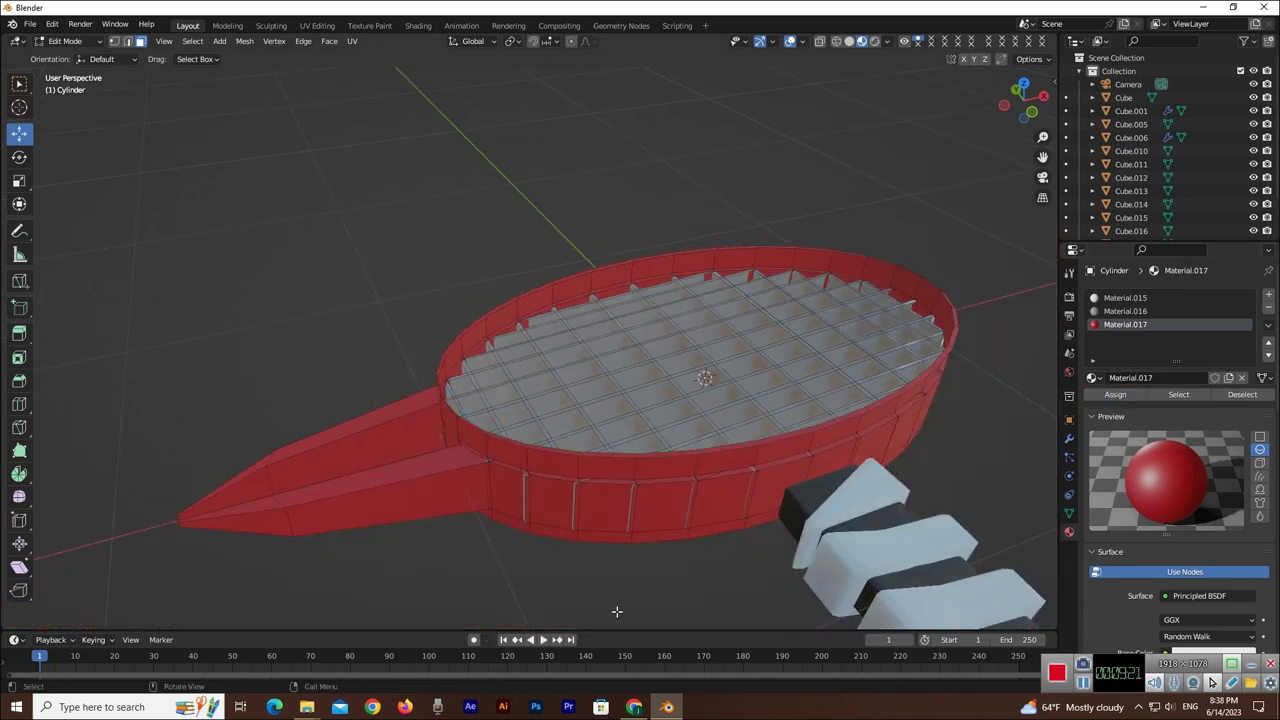
middle_click_drag(720, 426, 873, 300)
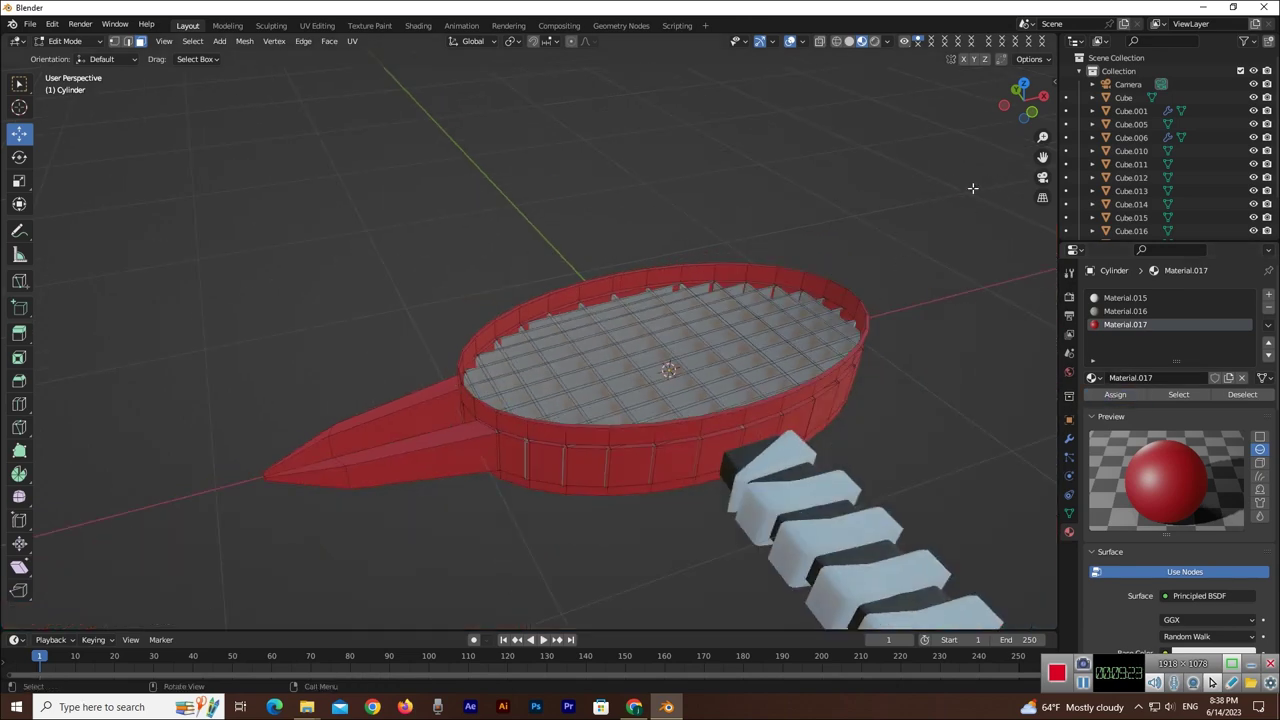
- Select stray white faces on the rim's inner edge and choose grey Material.016
scroll(972, 188, "up", 5)
left_click_drag(1024, 104, 990, 130)
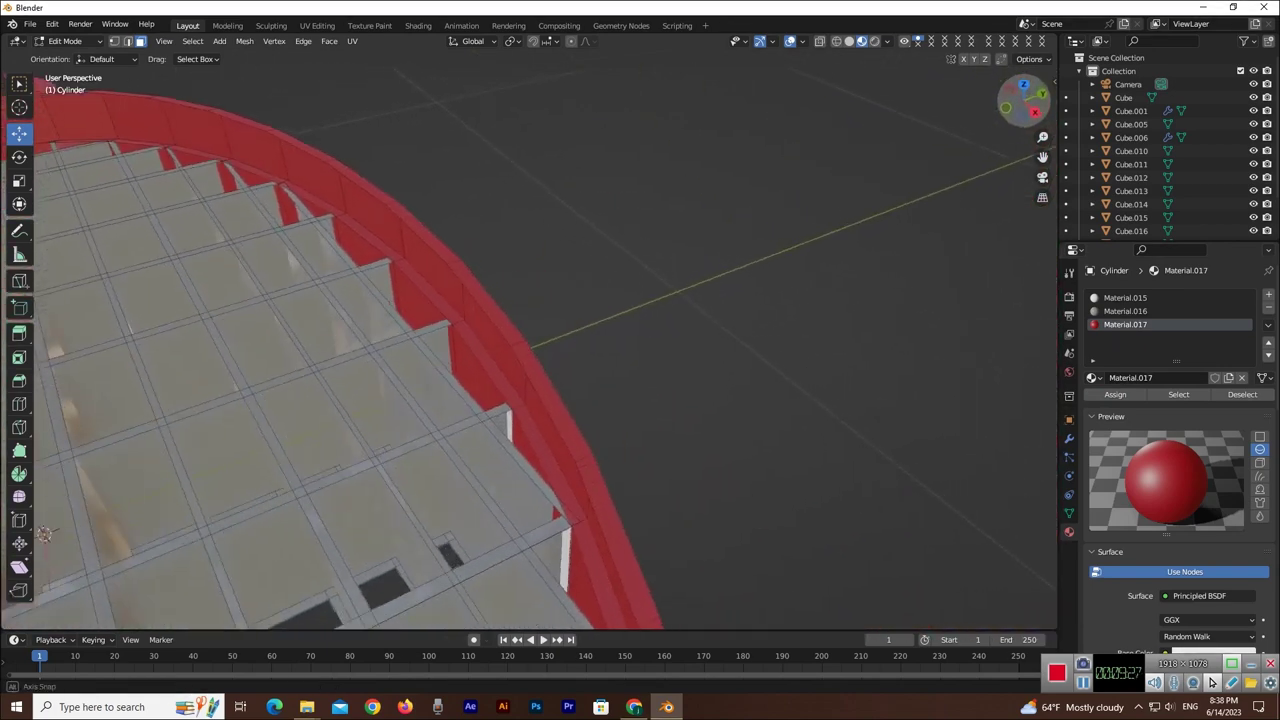
middle_click_drag(600, 420, 694, 356)
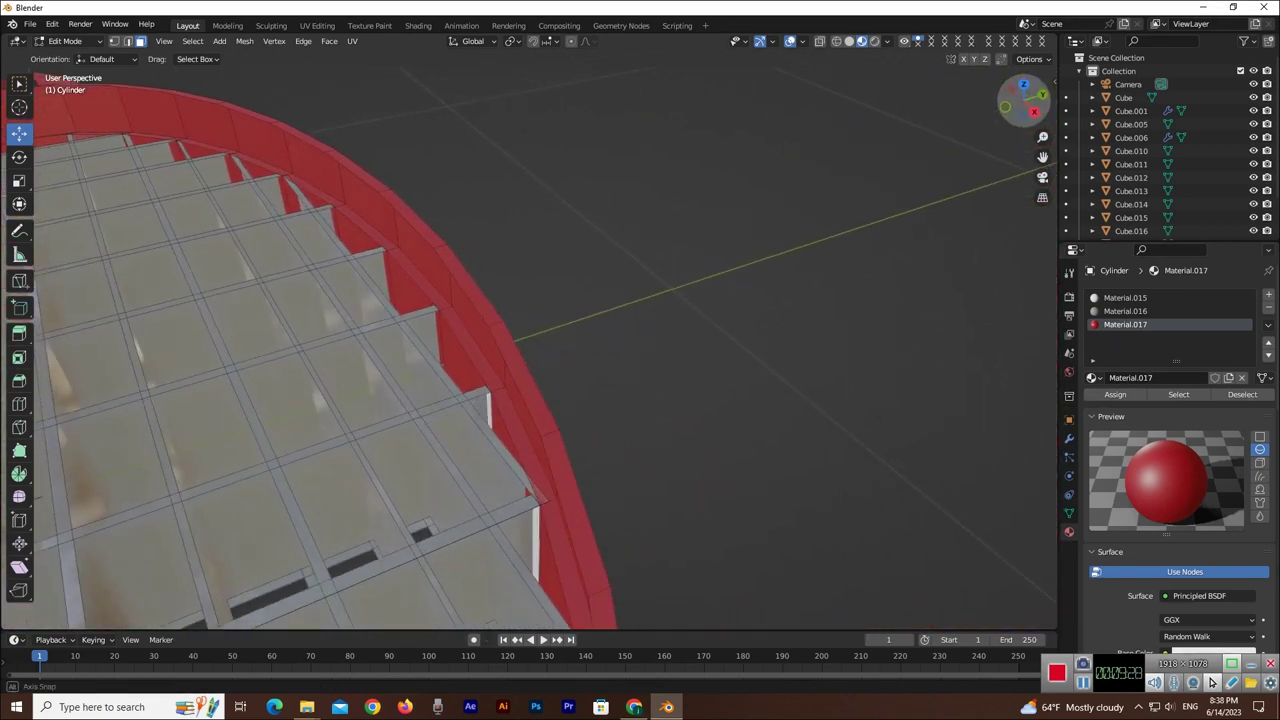
left_click(522, 521)
left_click(1124, 311)
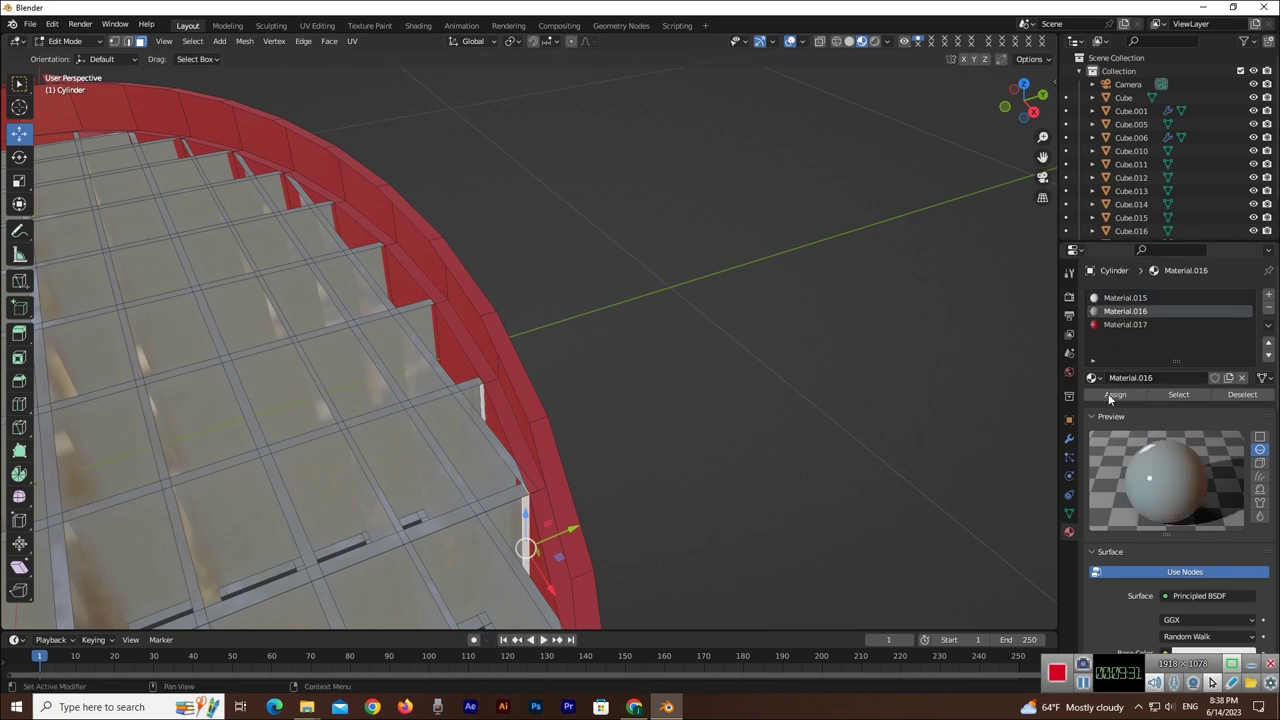
left_click(481, 411)
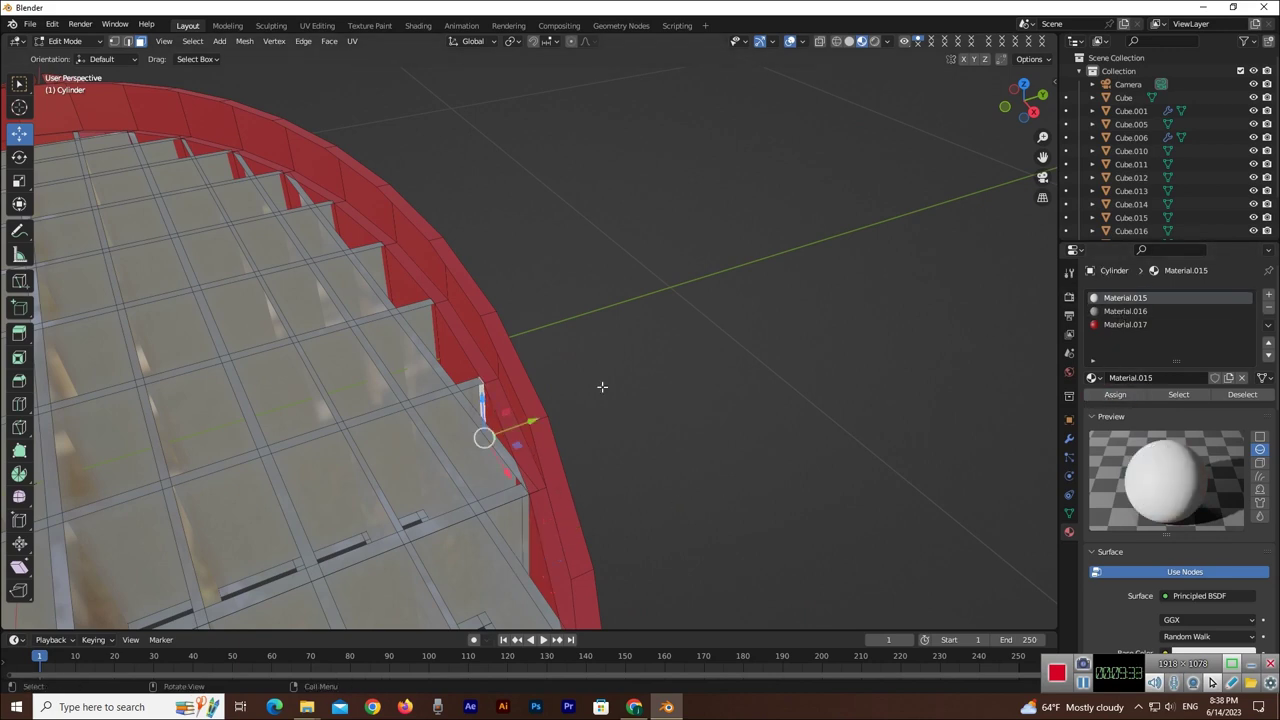
left_click(1102, 314)
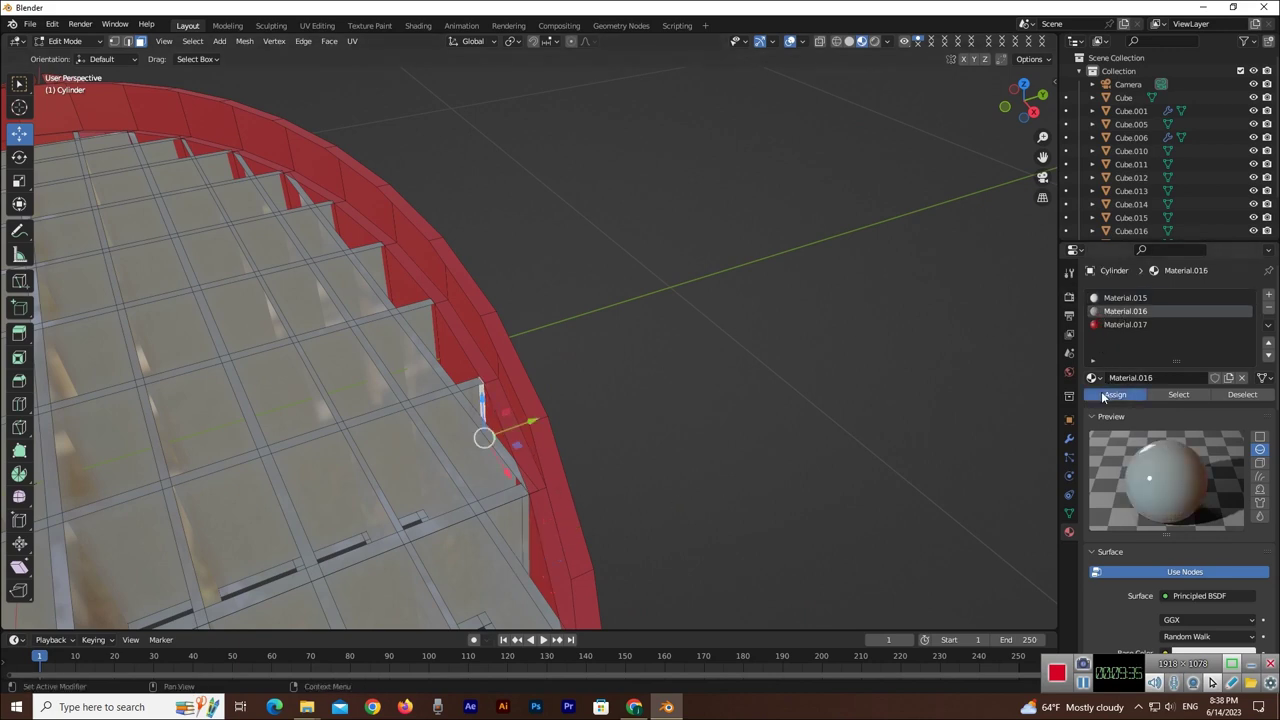
- Switch another rim face to the grey Material.016 slot and review the racket from above
scroll(755, 397, "down", 3)
middle_click_drag(755, 397, 704, 427)
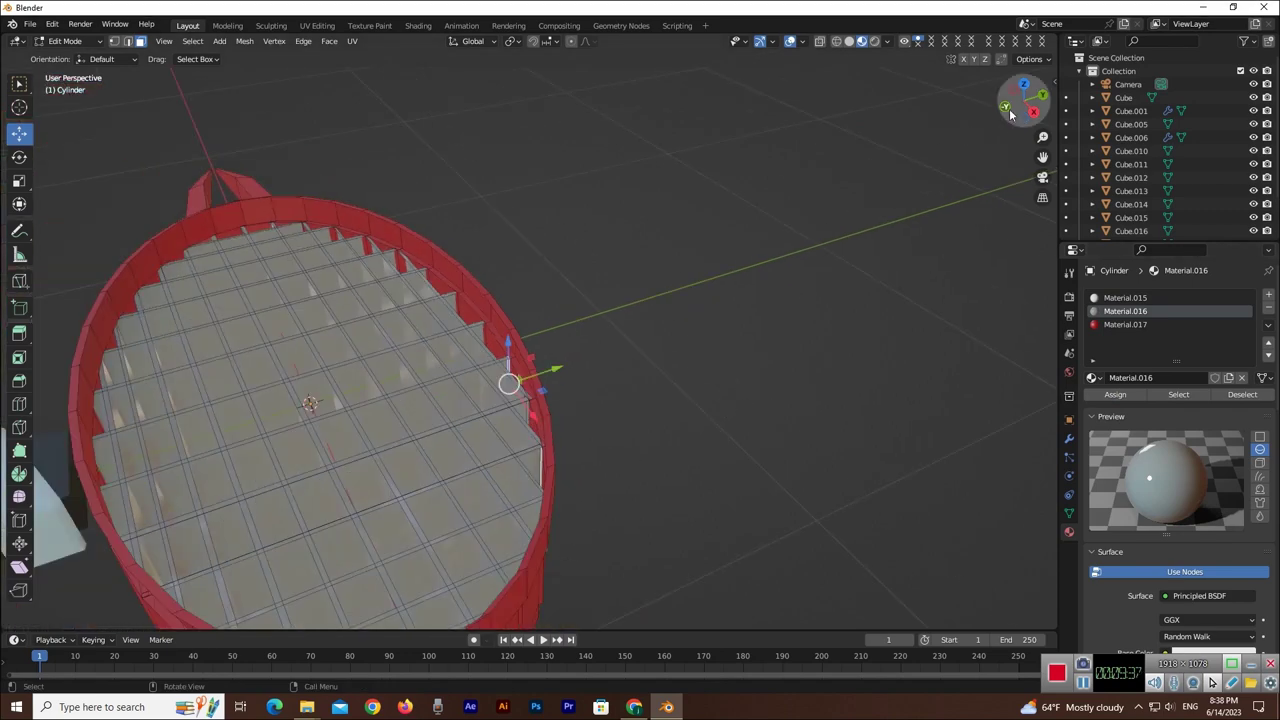
left_click_drag(1009, 110, 832, 290)
scroll(832, 290, "up", 4)
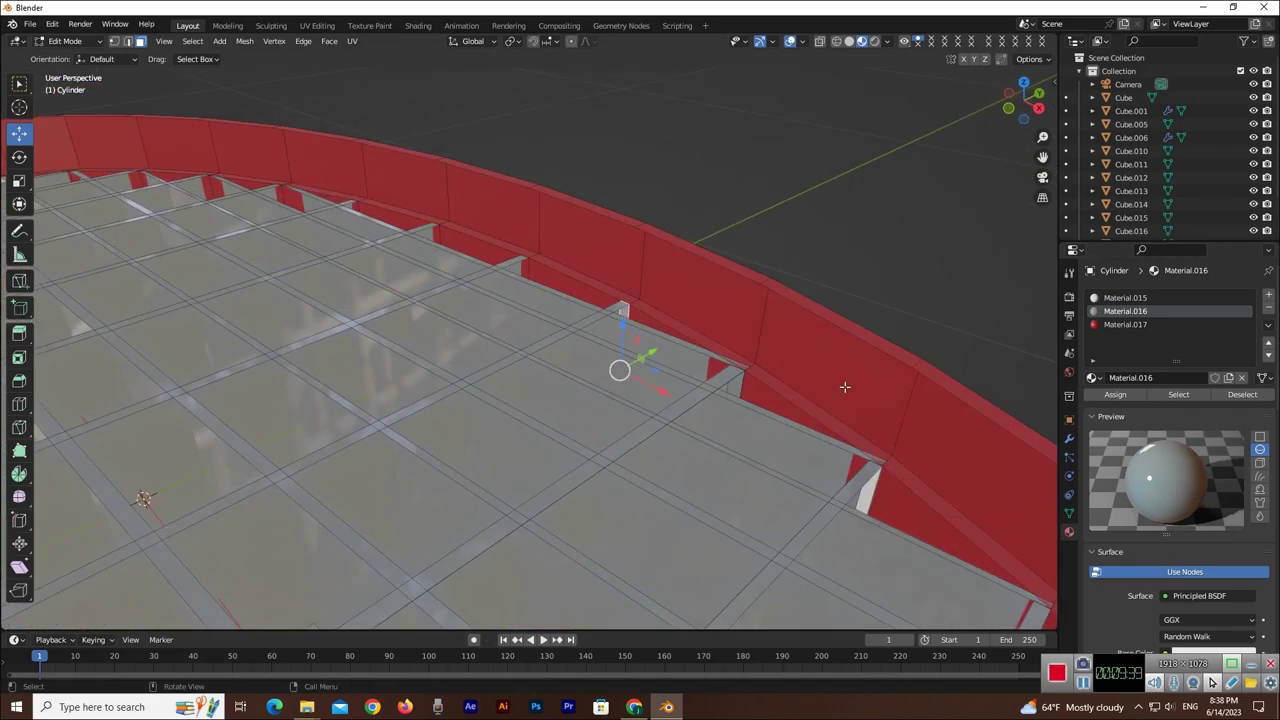
scroll(927, 498, "down", 2)
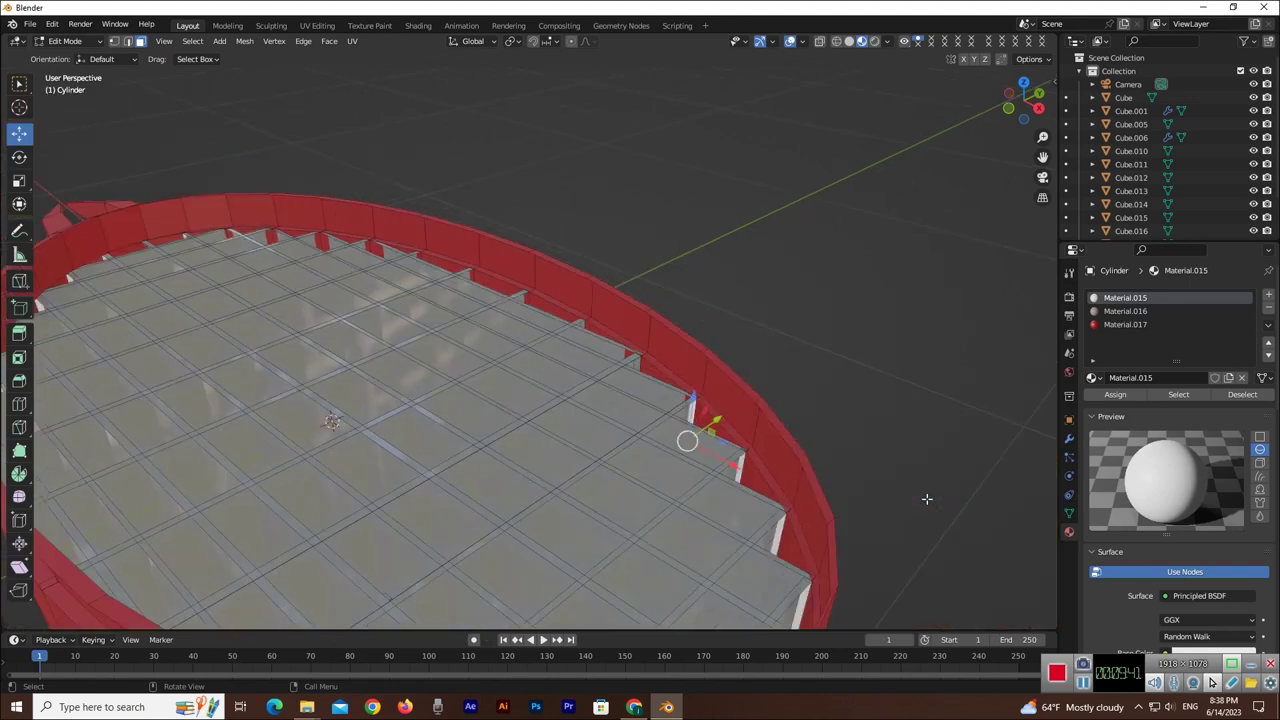
left_click(741, 476)
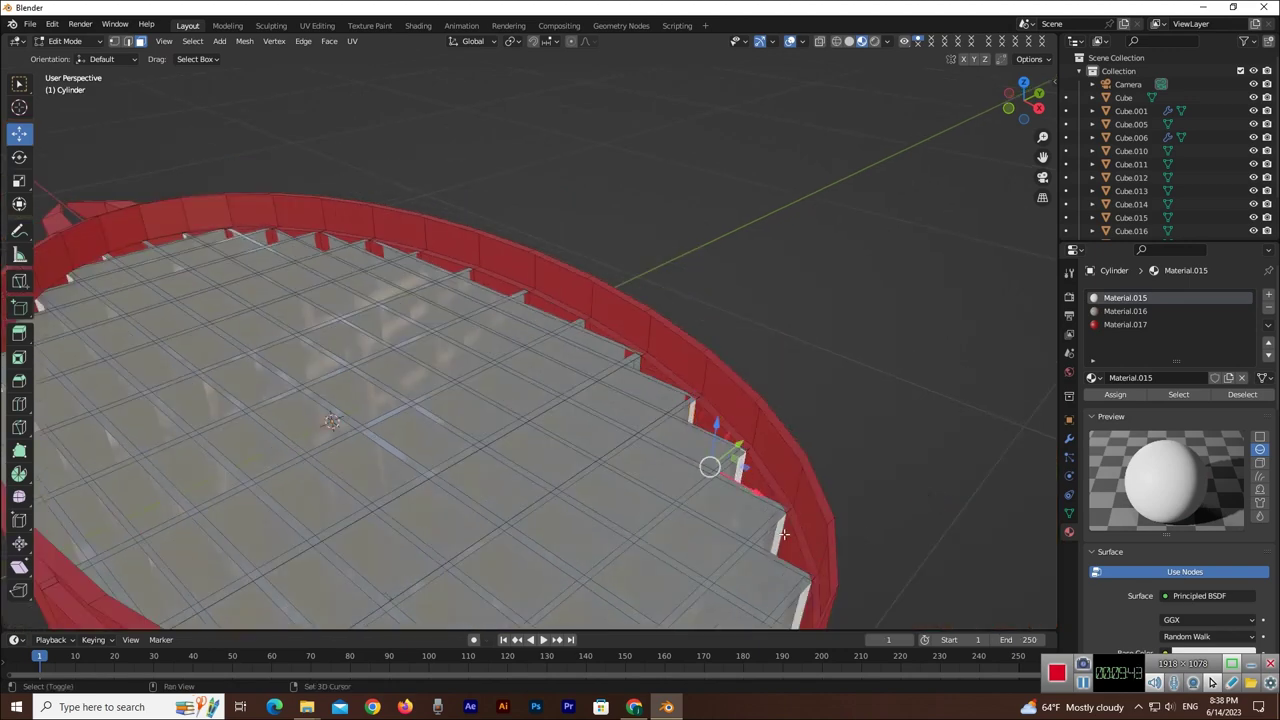
scroll(808, 562, "down", 2)
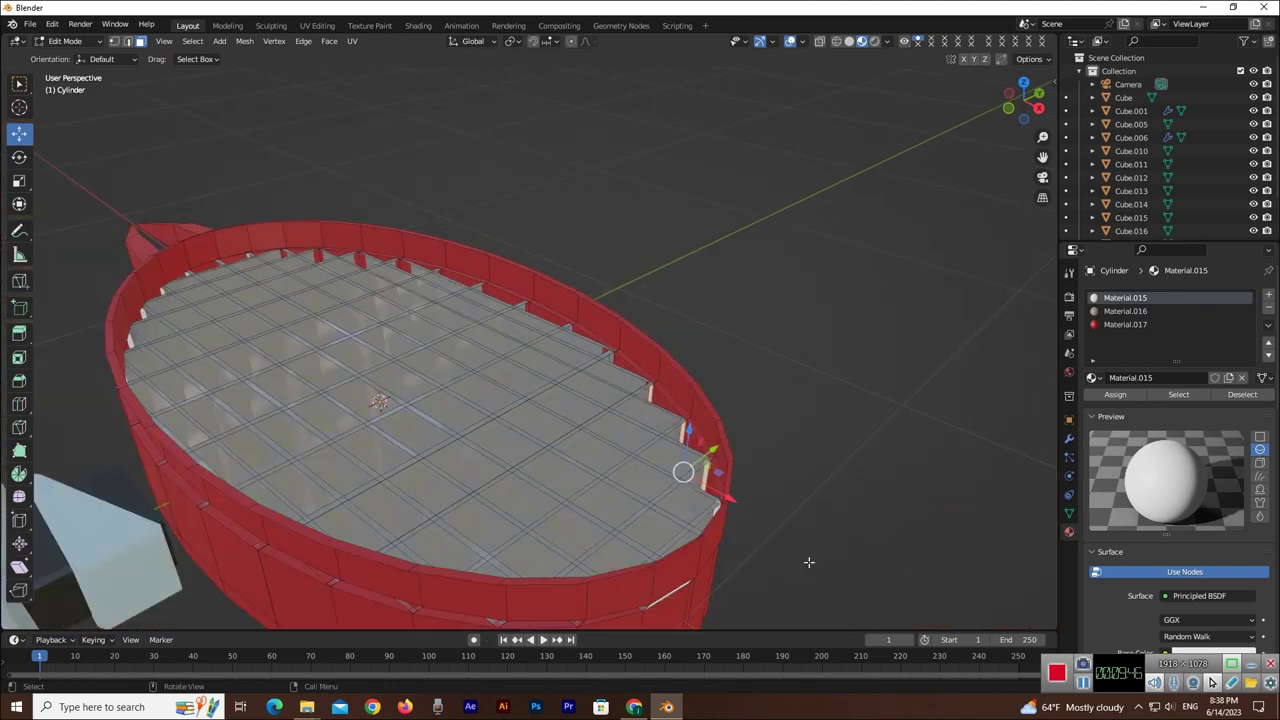
left_click_drag(1022, 100, 995, 108)
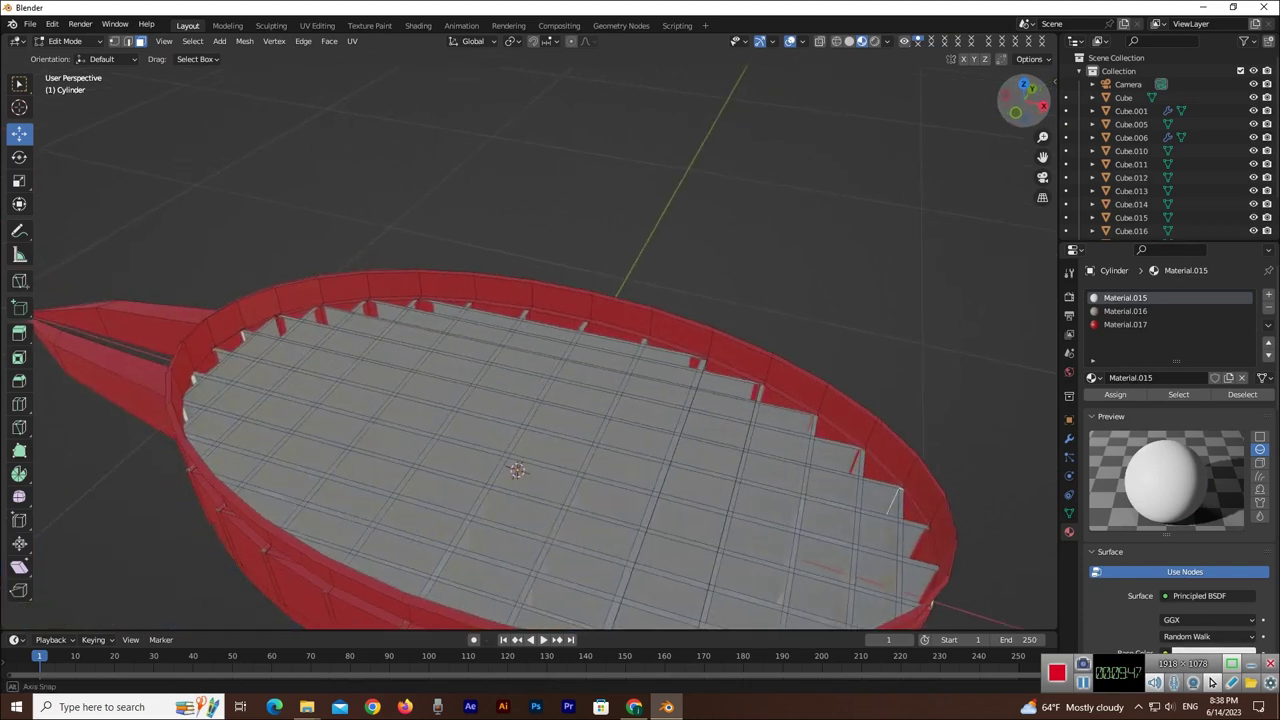
left_click(1122, 311)
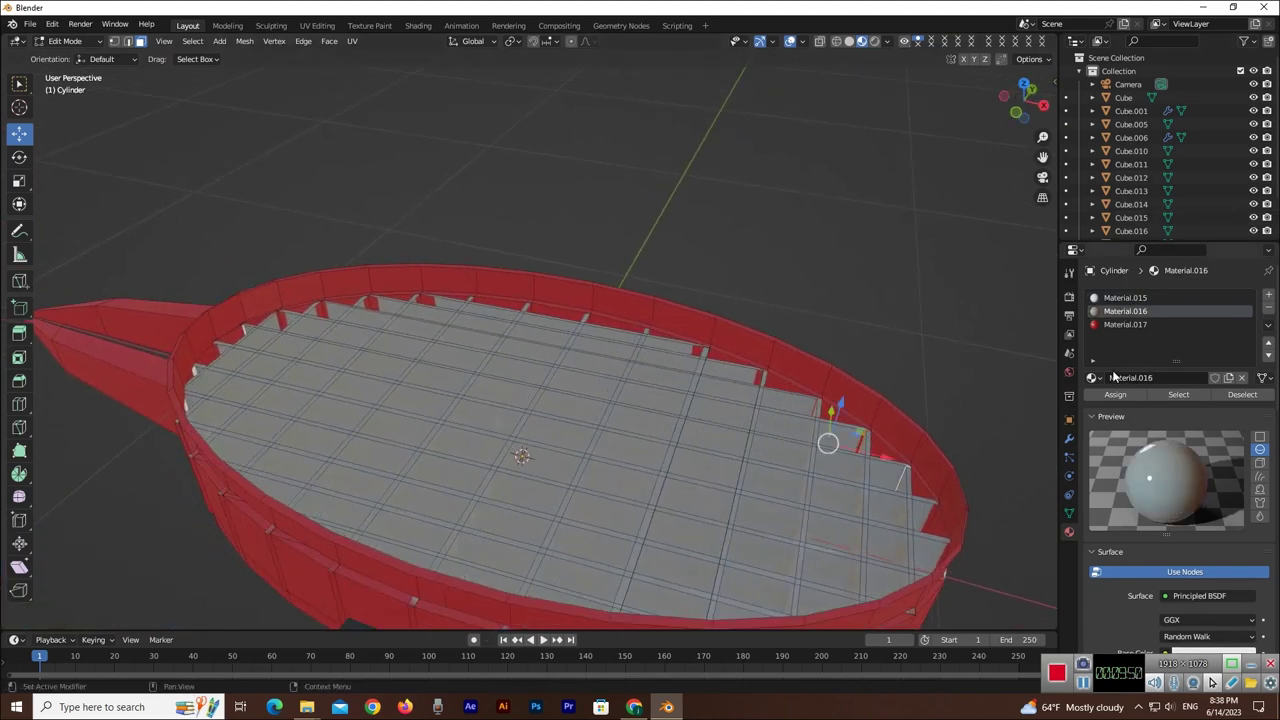
scroll(960, 360, "down", 3)
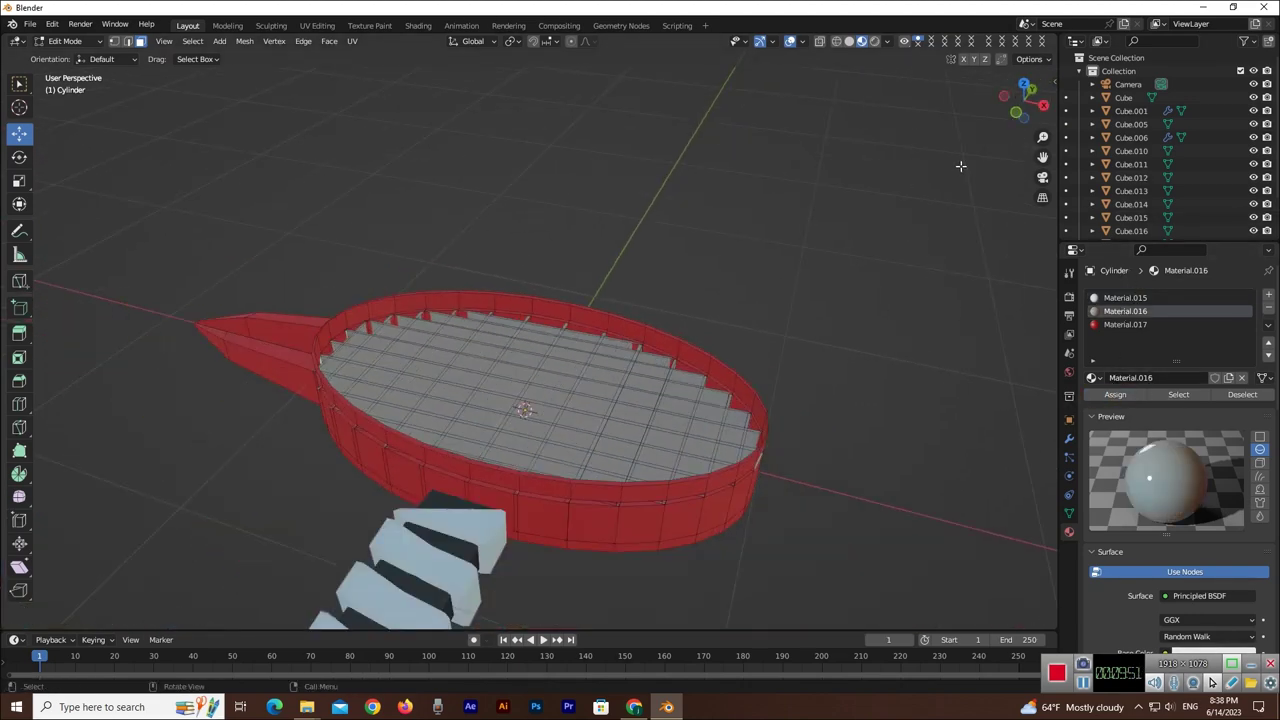
left_click_drag(1015, 100, 972, 151)
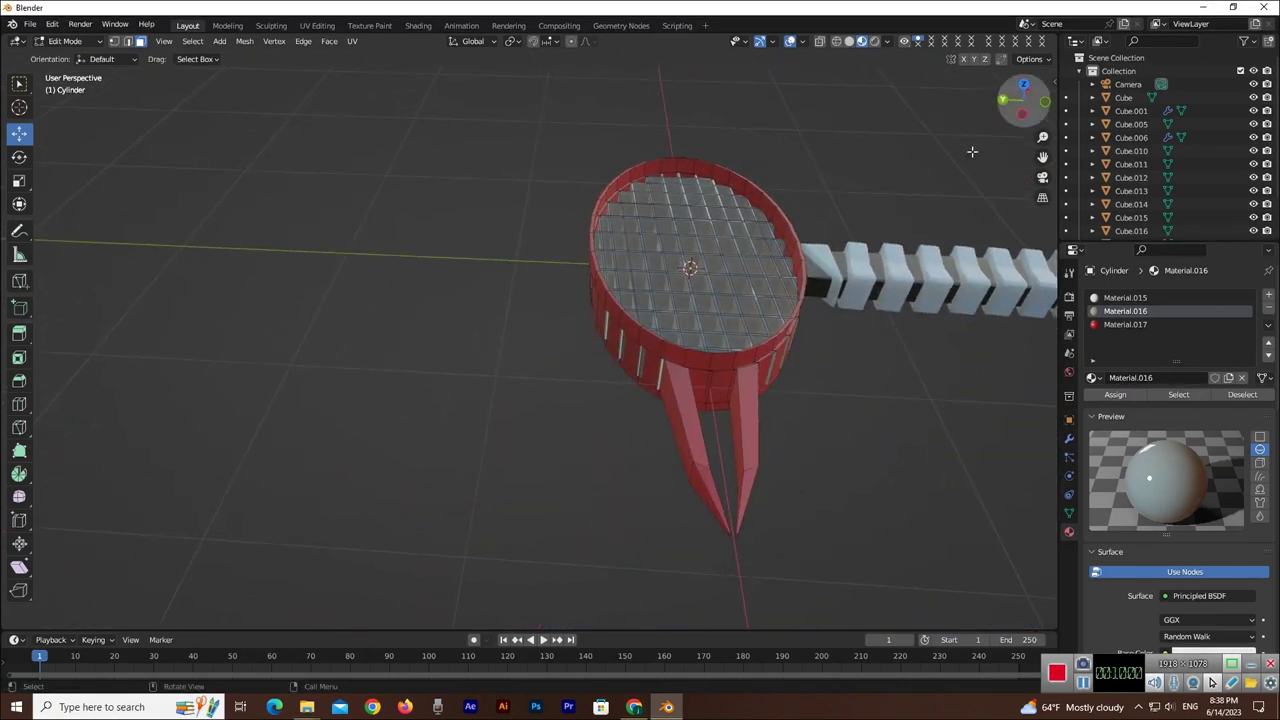
scroll(920, 217, "down", 3)
scroll(890, 203, "up", 2)
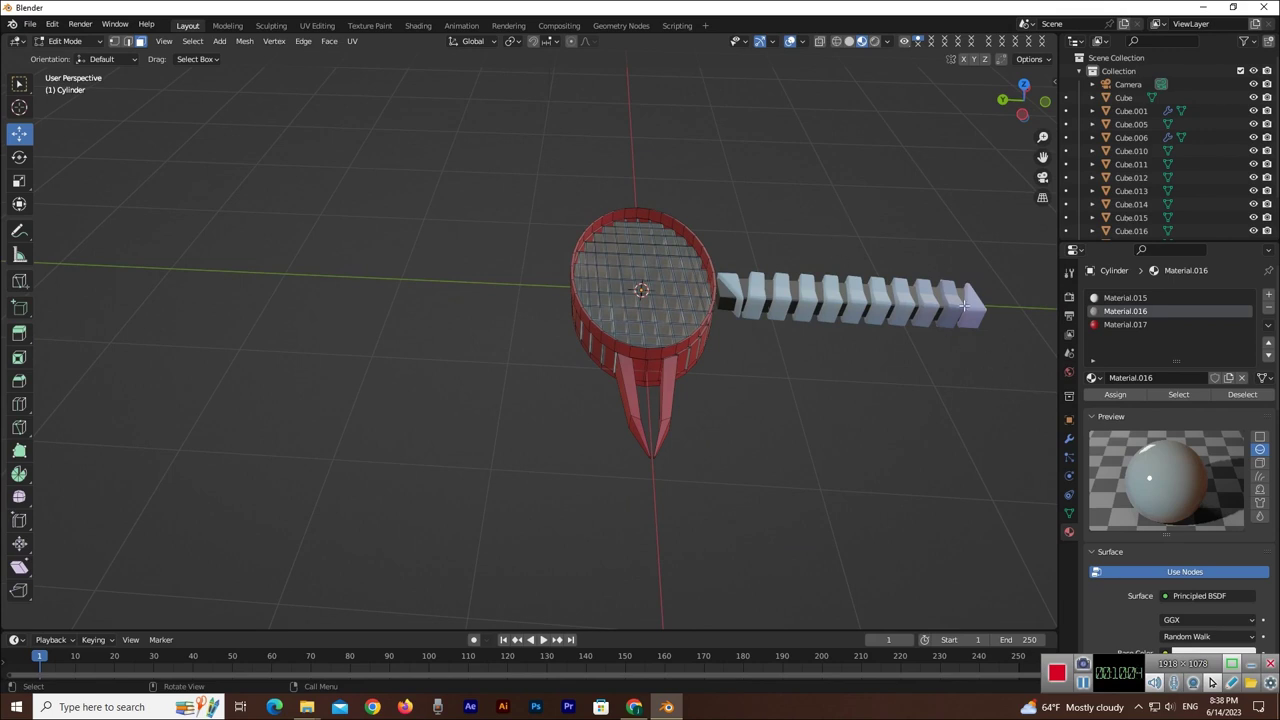
- Return to Object Mode and select every white handle ridge cube, Cube.001 active
key("Tab")
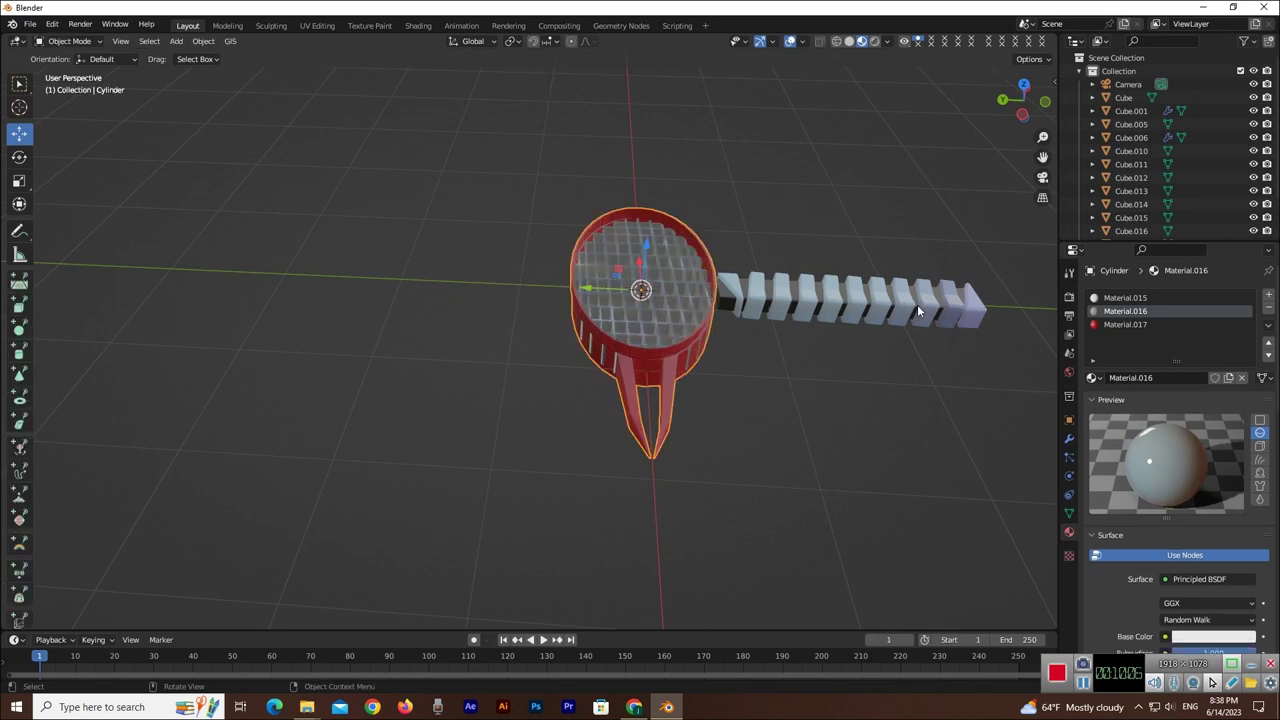
left_click(960, 316)
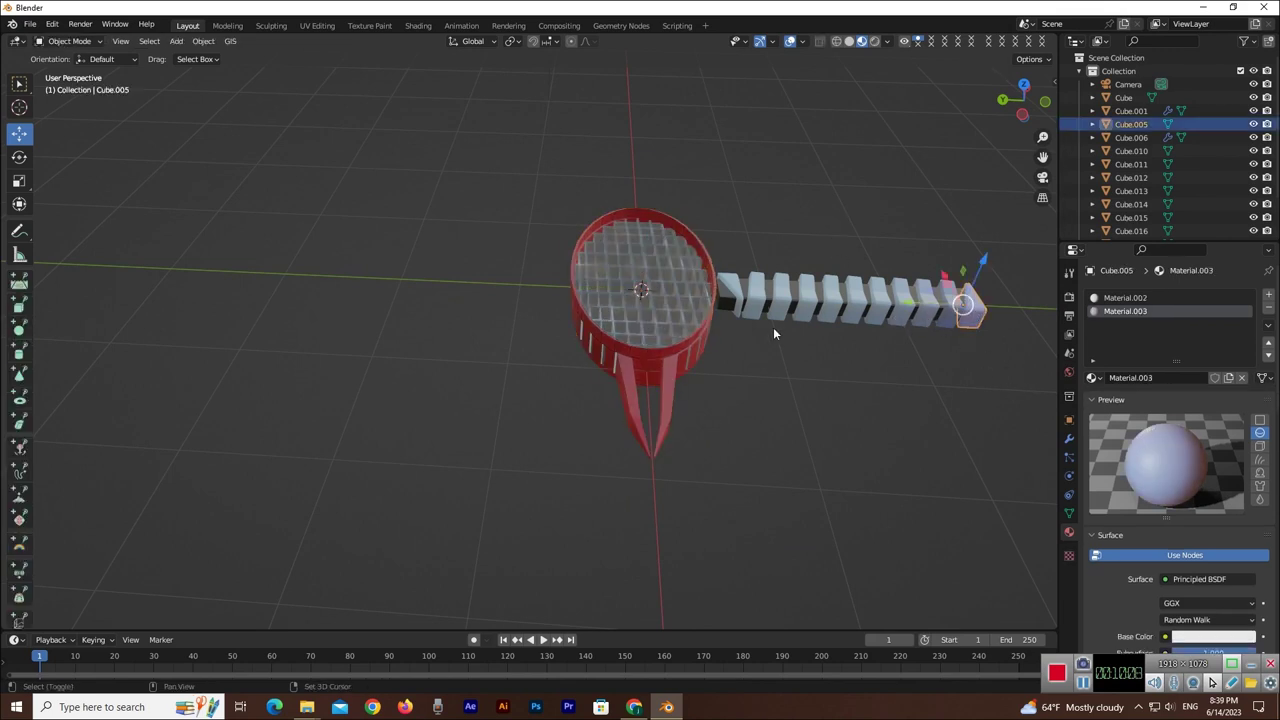
left_click(733, 303, "shift")
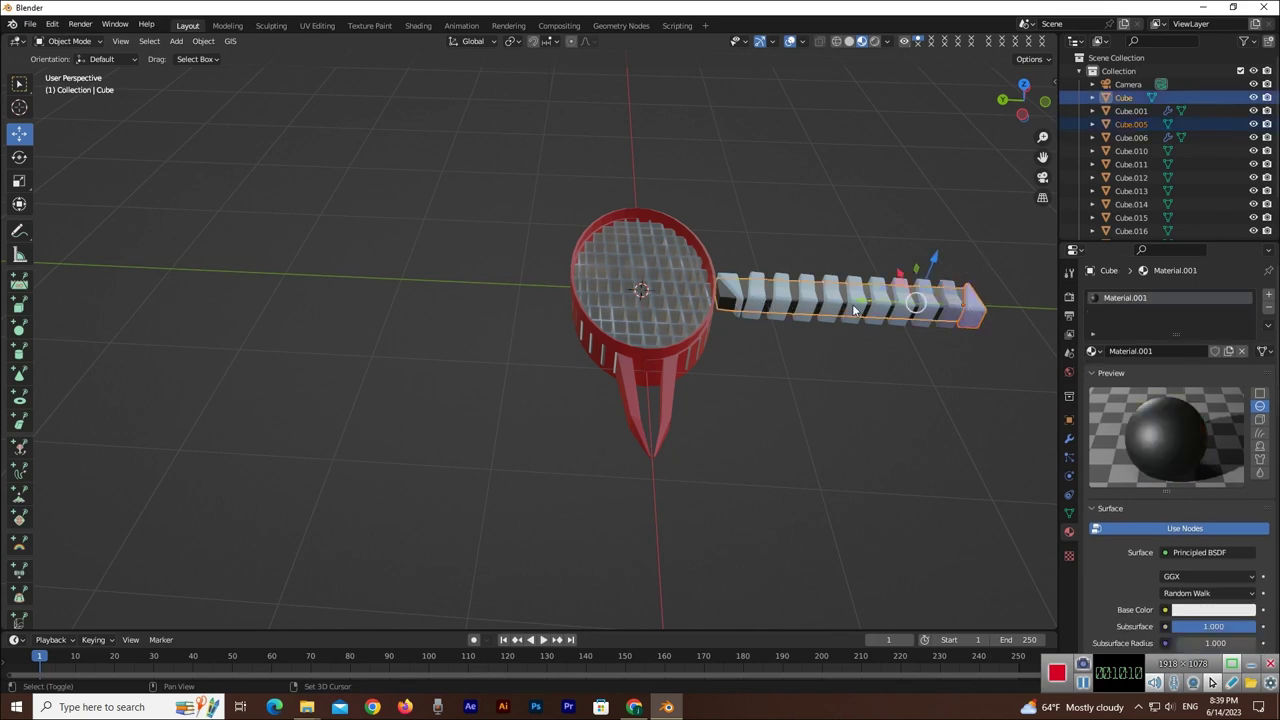
left_click(840, 306, "shift")
left_click(820, 308, "shift")
left_click(800, 310, "shift")
left_click(778, 312, "shift")
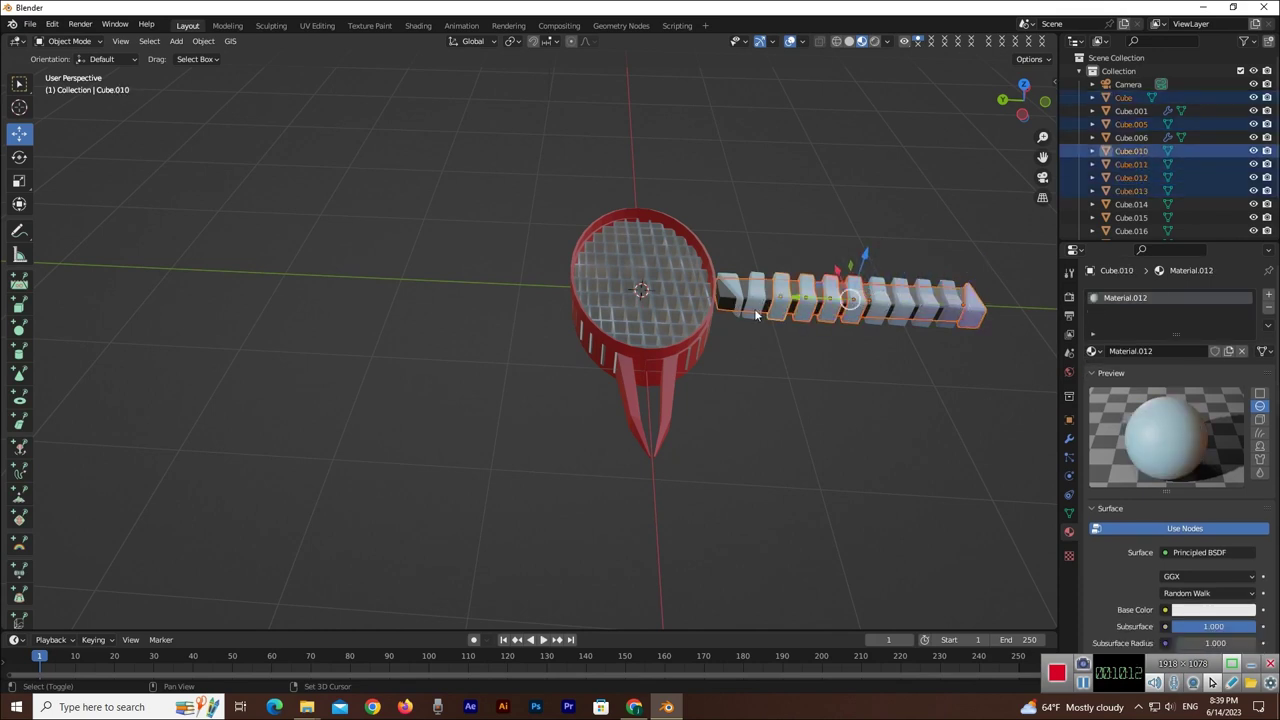
left_click(740, 310, "shift")
left_click(738, 313, "shift")
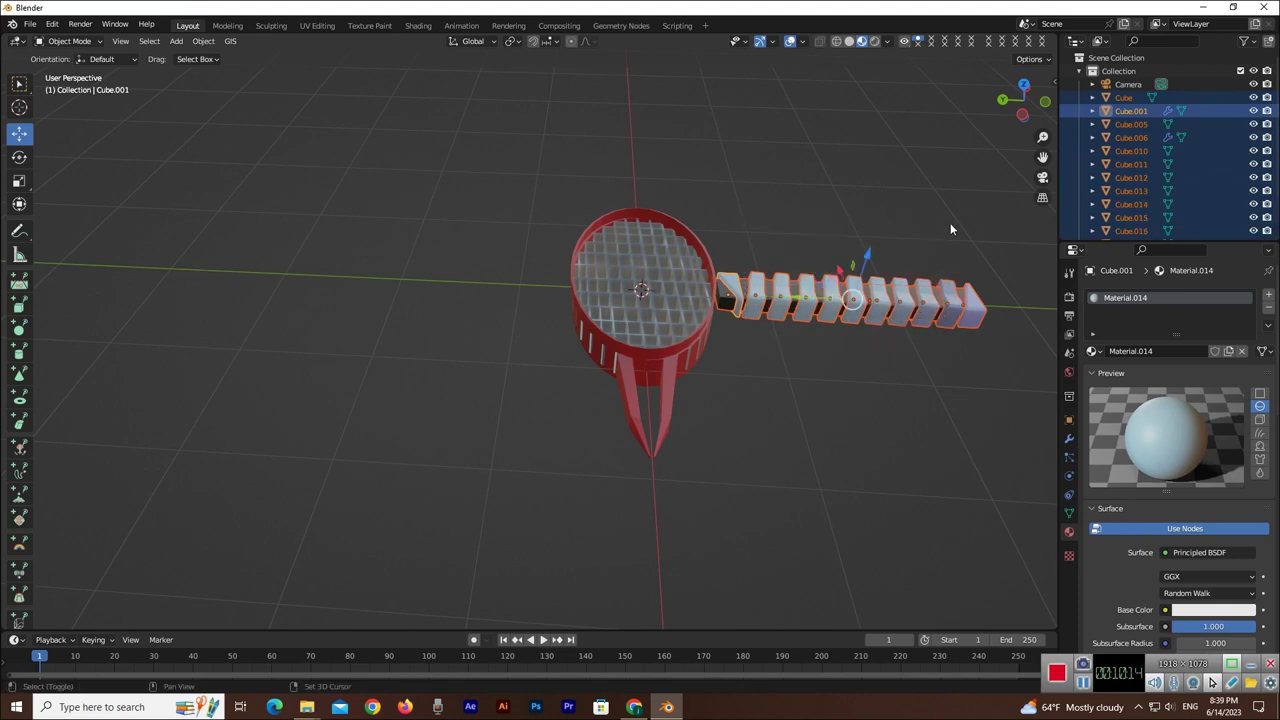
- Join the selected ridges into the single handle object Cube.001 with Ctrl+J
scroll(1129, 173, "down", 2)
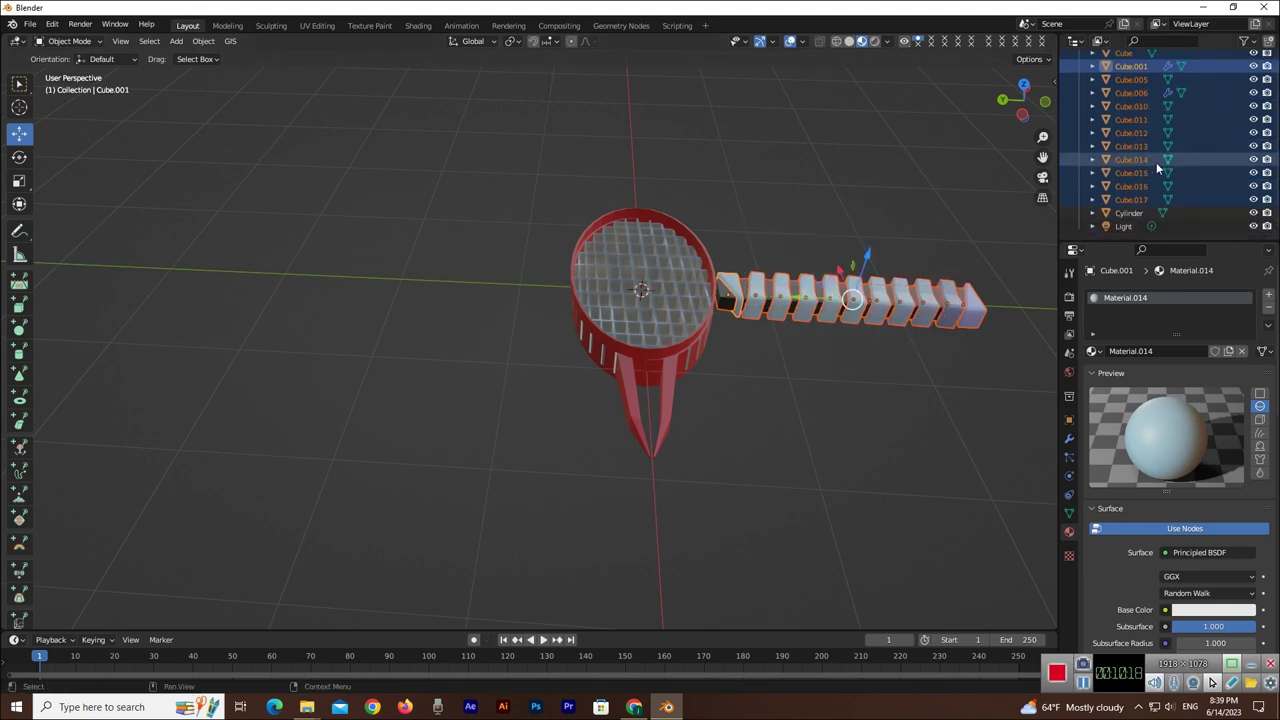
scroll(1125, 139, "up", 2)
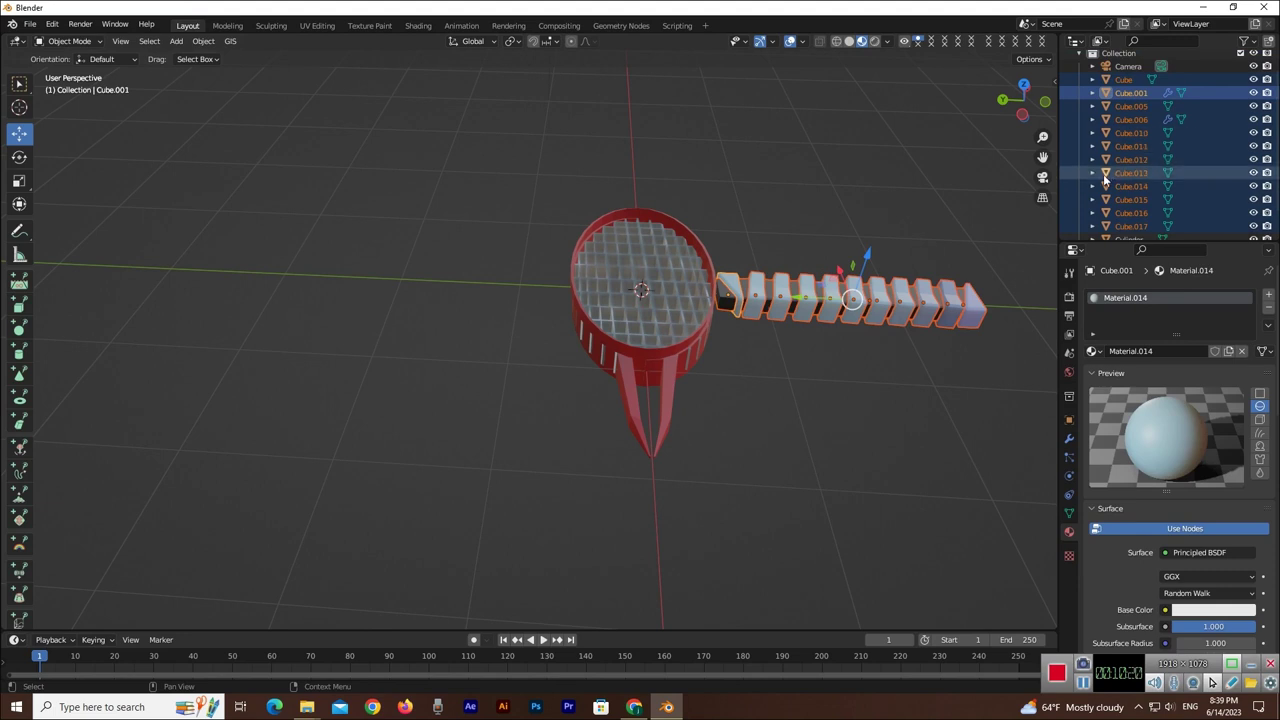
middle_click_drag(1000, 215, 968, 228)
scroll(968, 228, "down", 2)
scroll(966, 228, "down", 2)
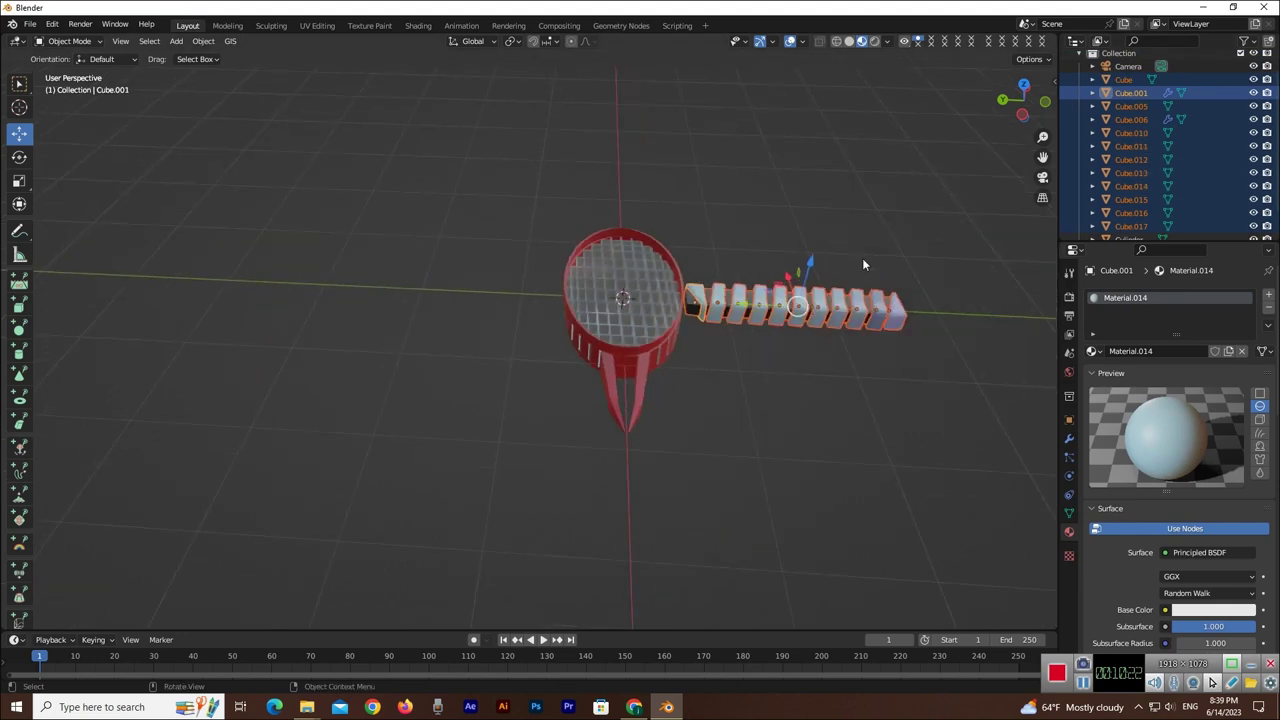
key("ctrl+j")
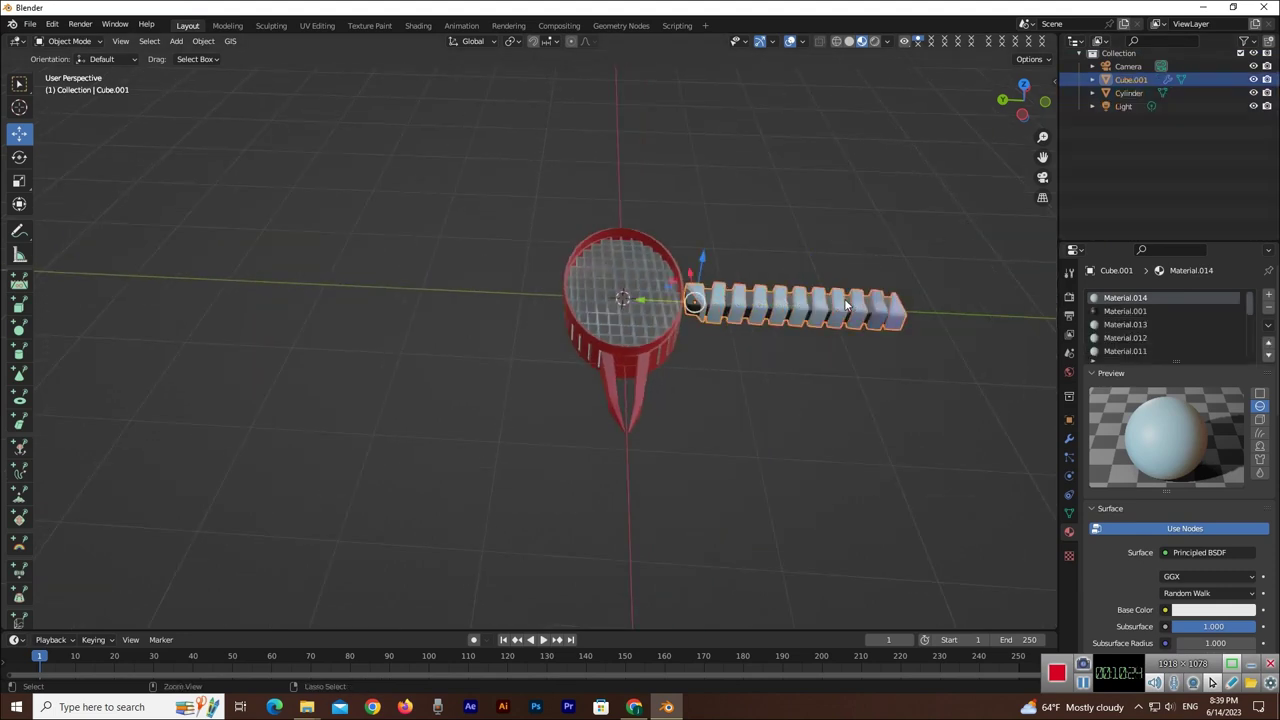
- Move the handle away from the head and rotate it about -90°
mouse_move(691, 278)
left_mouse_down()
mouse_move(707, 445)
mouse_move(602, 472)
left_mouse_up()
left_click(17, 168)
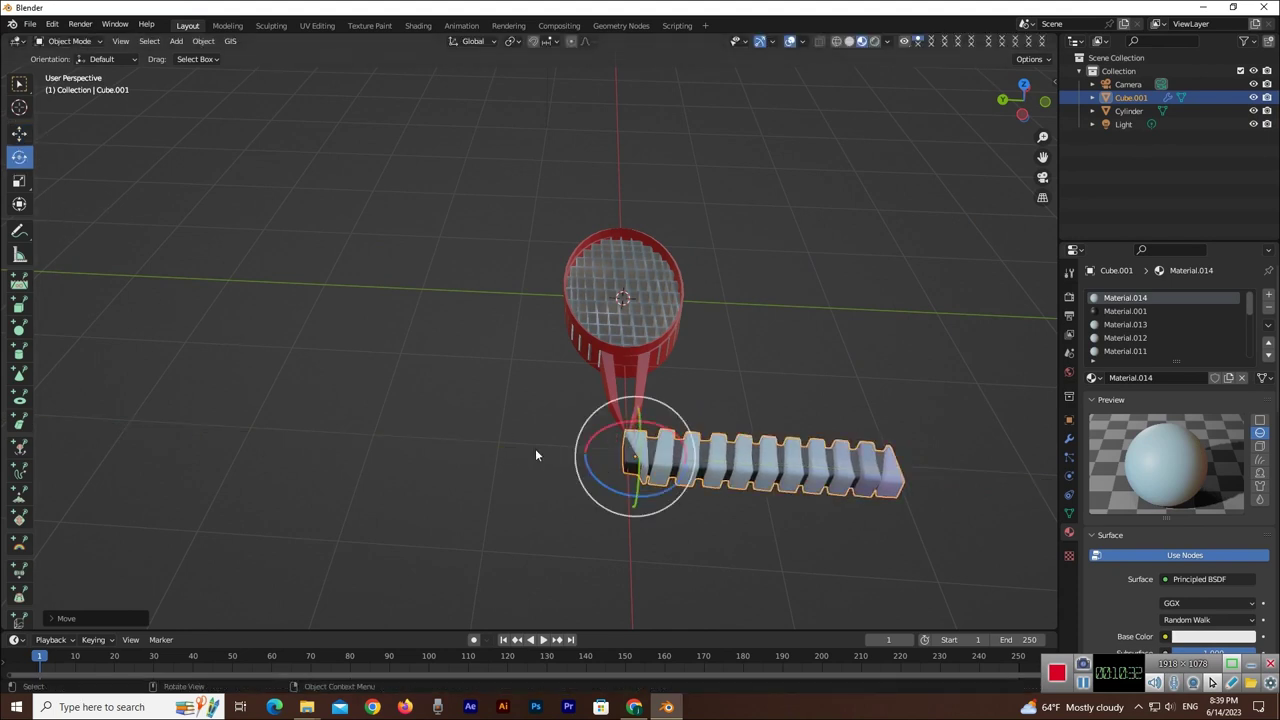
left_click_drag(651, 491, 511, 497)
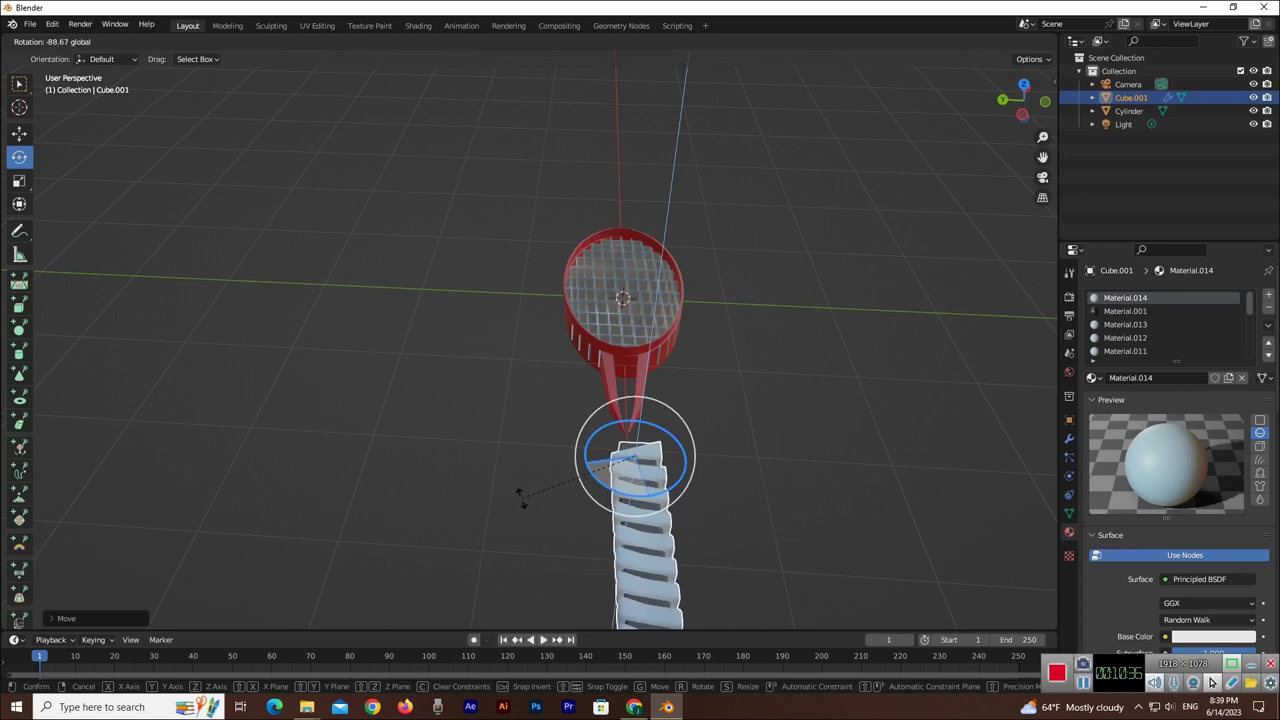
left_click_drag(511, 497, 477, 510)
key("shift+space")
key("g")
- Move the handle sideways and up to align with the racket neck
left_click_drag(1014, 115, 960, 140)
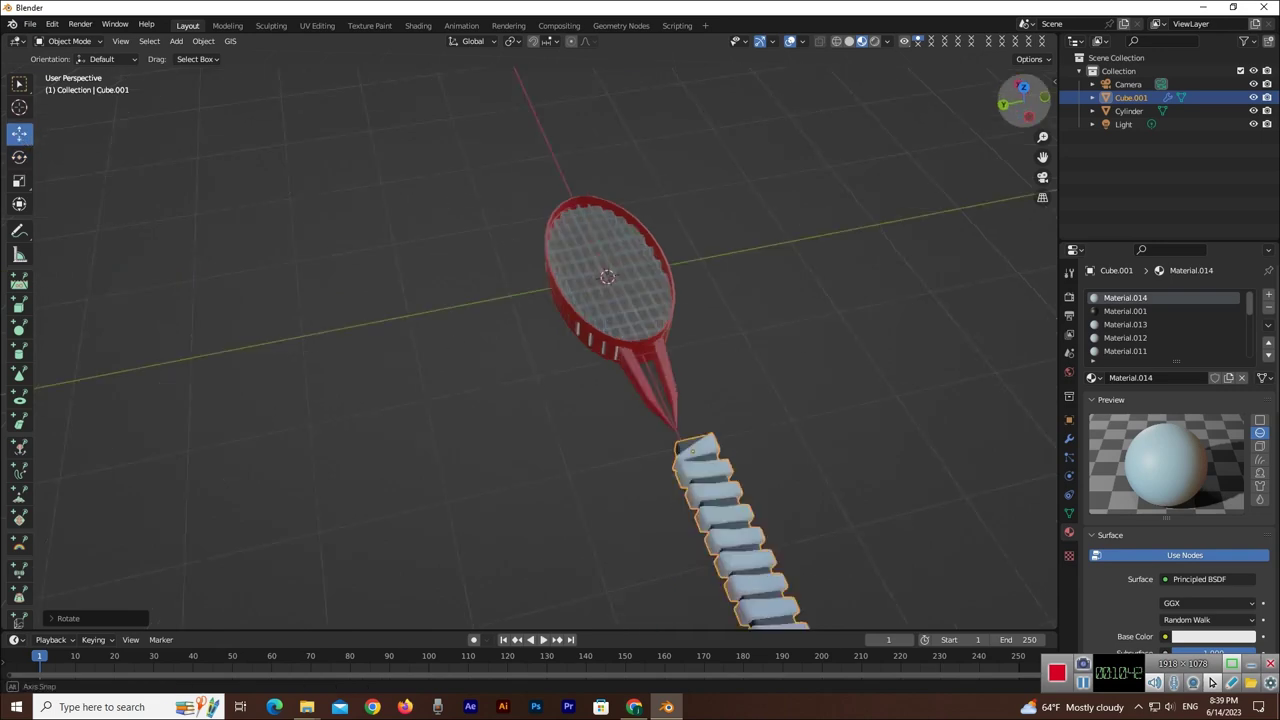
left_click_drag(960, 140, 813, 375)
left_click_drag(624, 515, 647, 488)
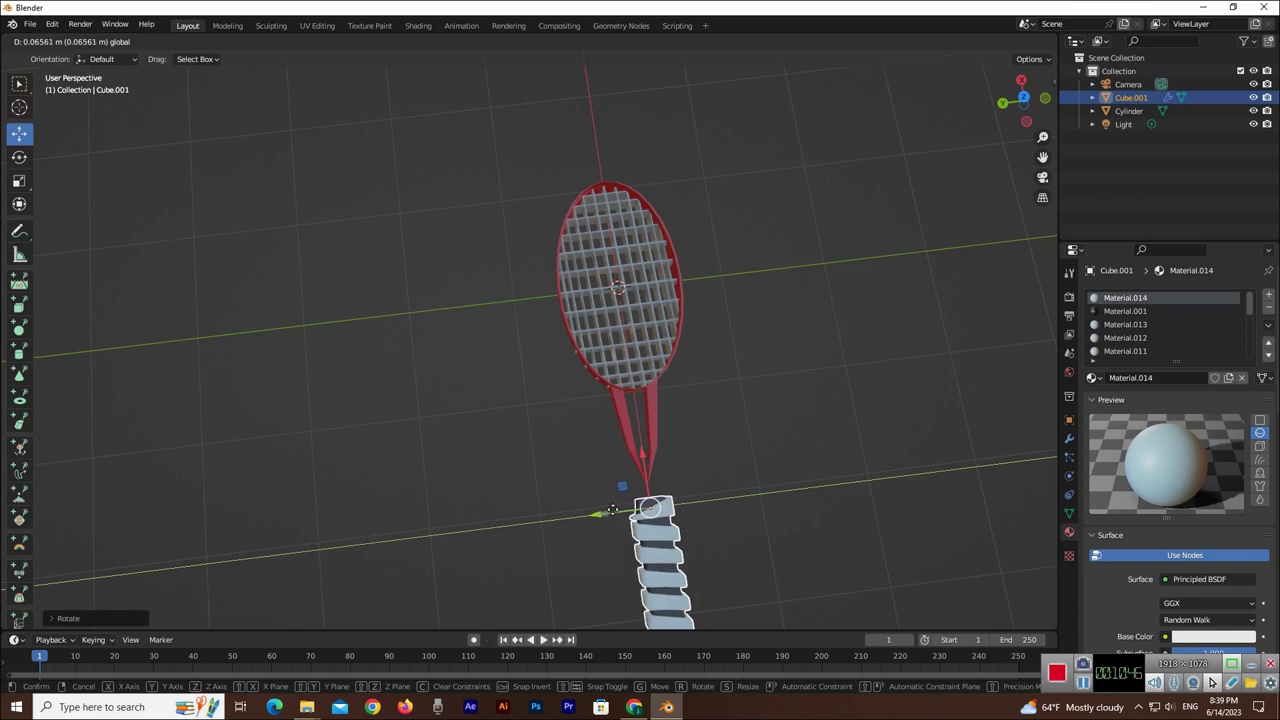
left_click_drag(649, 481, 636, 410)
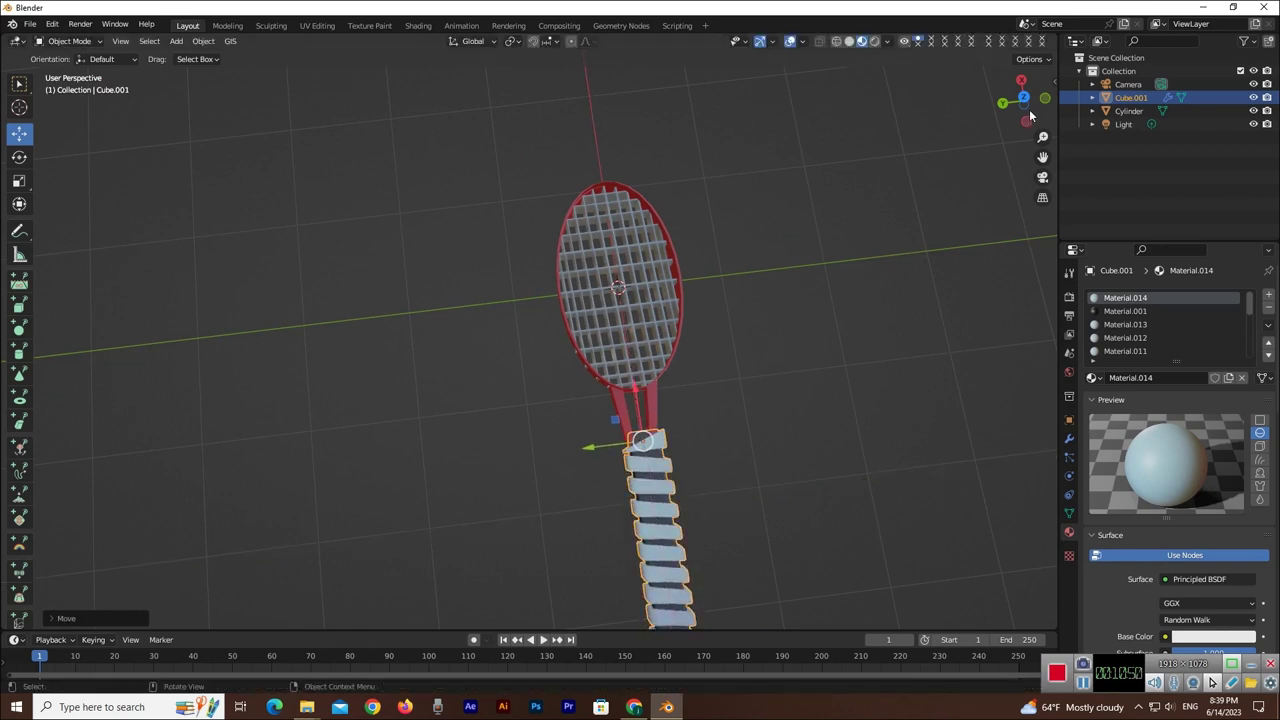
left_click_drag(1020, 100, 948, 136)
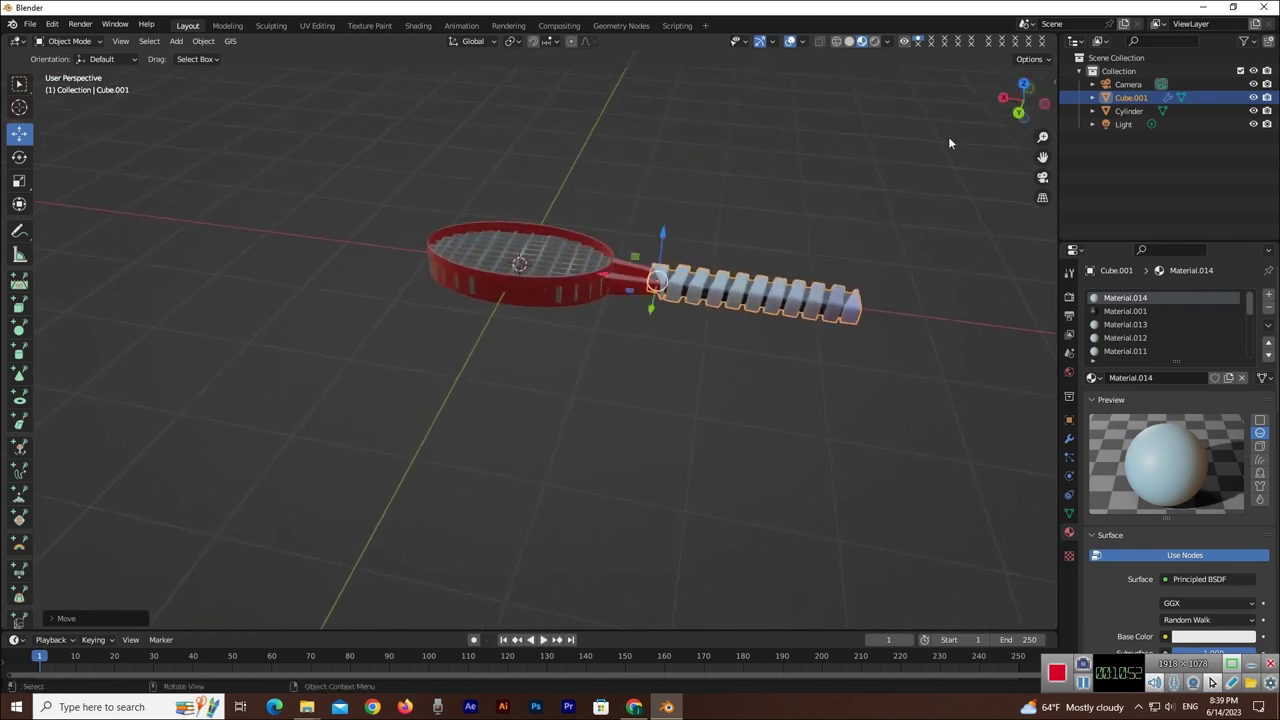
scroll(868, 212, "up", 2)
scroll(868, 212, "up", 1)
scroll(868, 213, "down", 1)
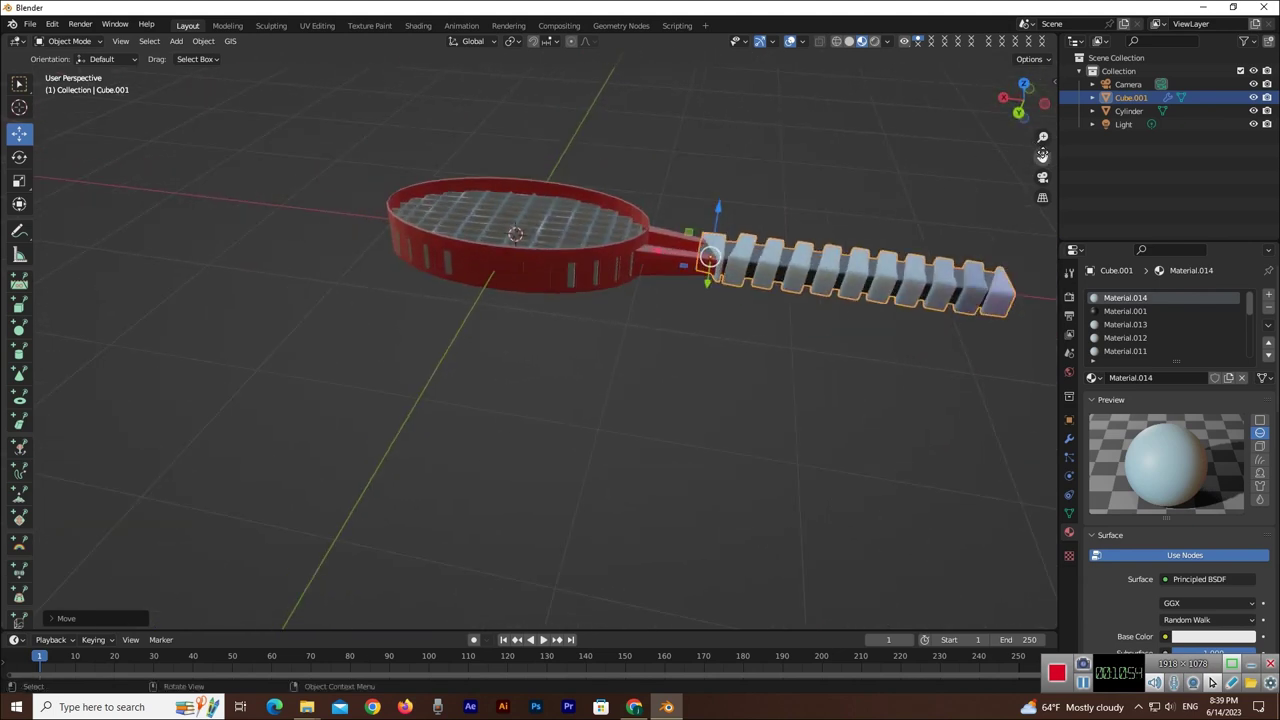
left_click_drag(1042, 155, 972, 305)
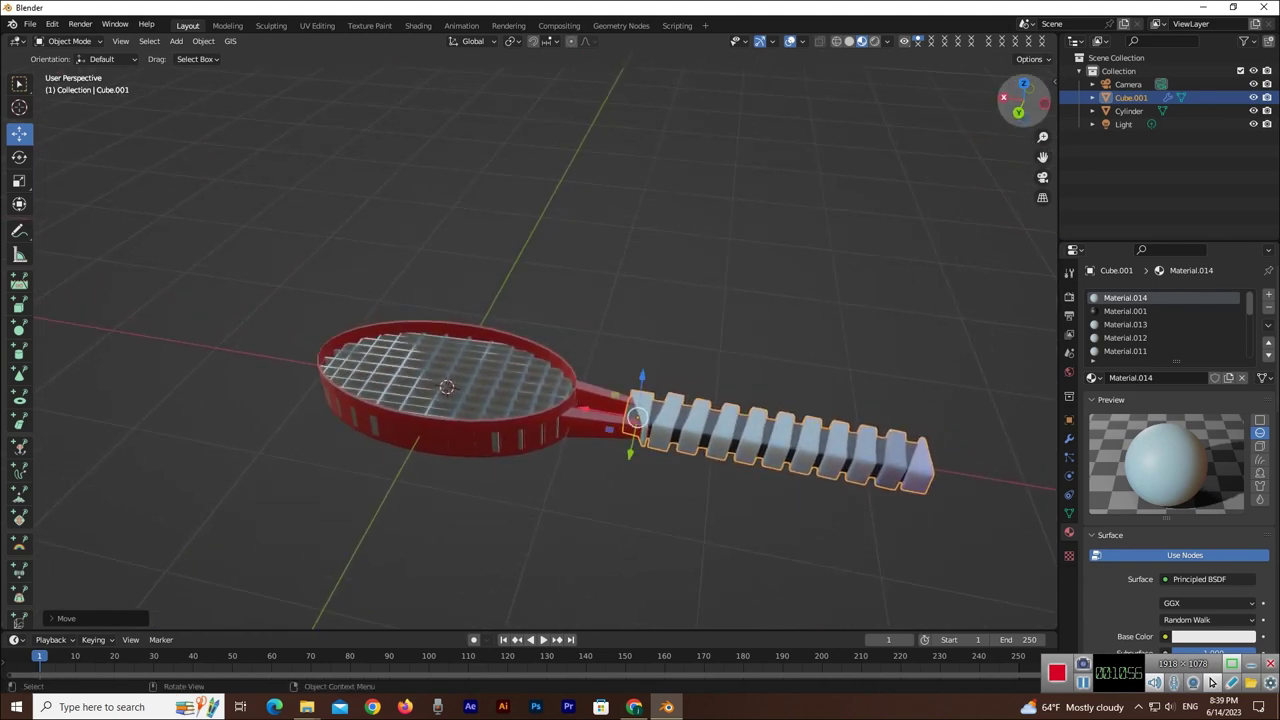
left_click_drag(1020, 100, 1005, 110)
scroll(810, 305, "up", 2)
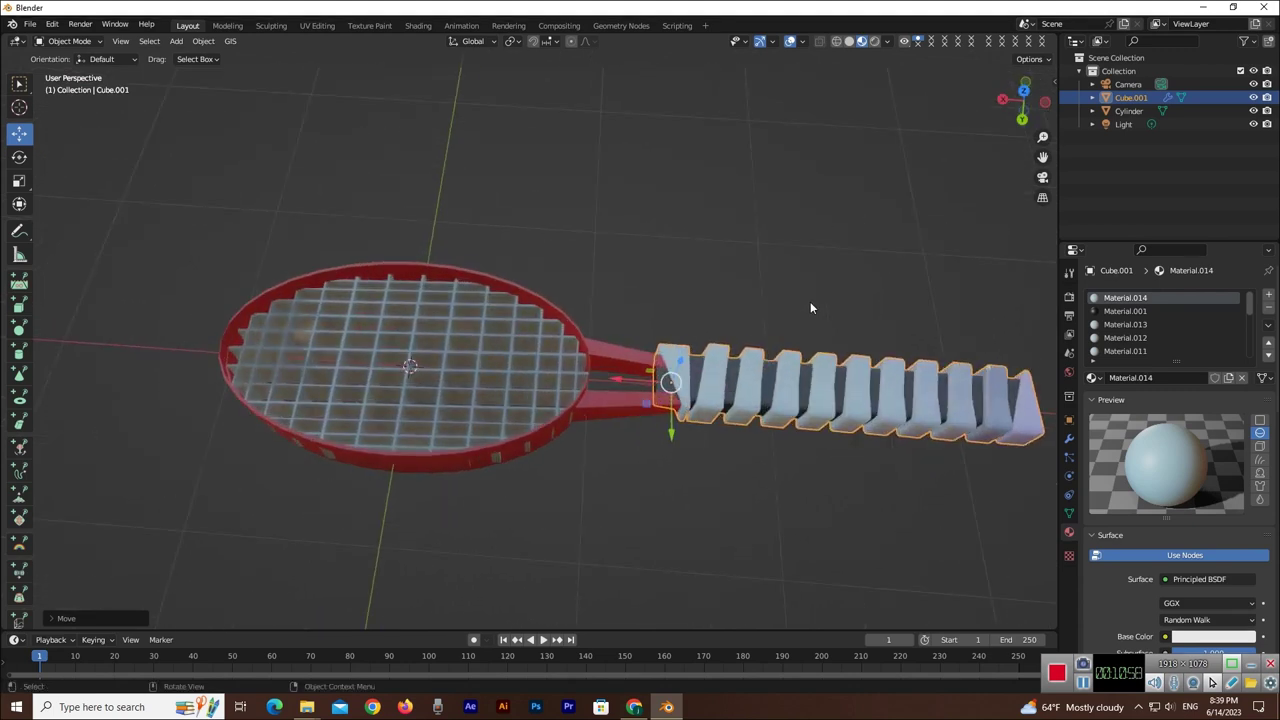
scroll(810, 302, "up", 1)
scroll(738, 408, "down", 1)
scroll(742, 410, "down", 1)
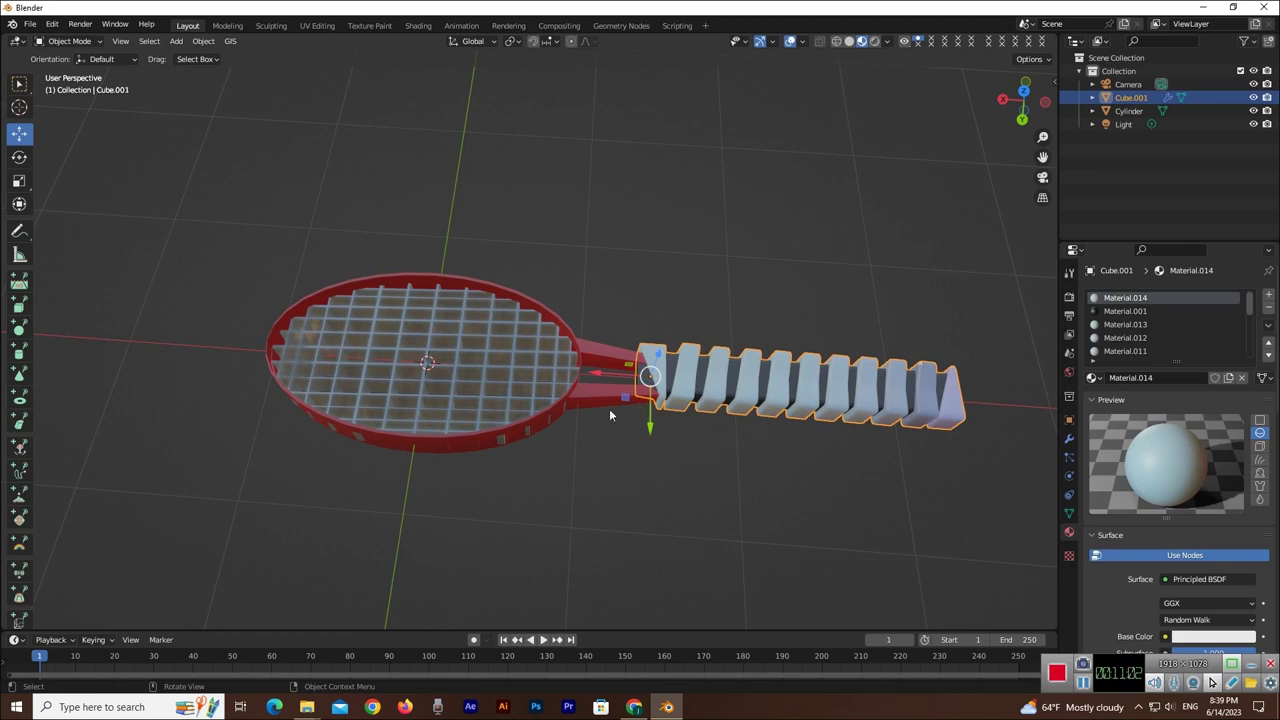
- Stretch the handle lengthwise and slide it into place at the throat
left_click(19, 180)
left_click_drag(649, 426, 648, 446)
left_click(19, 133)
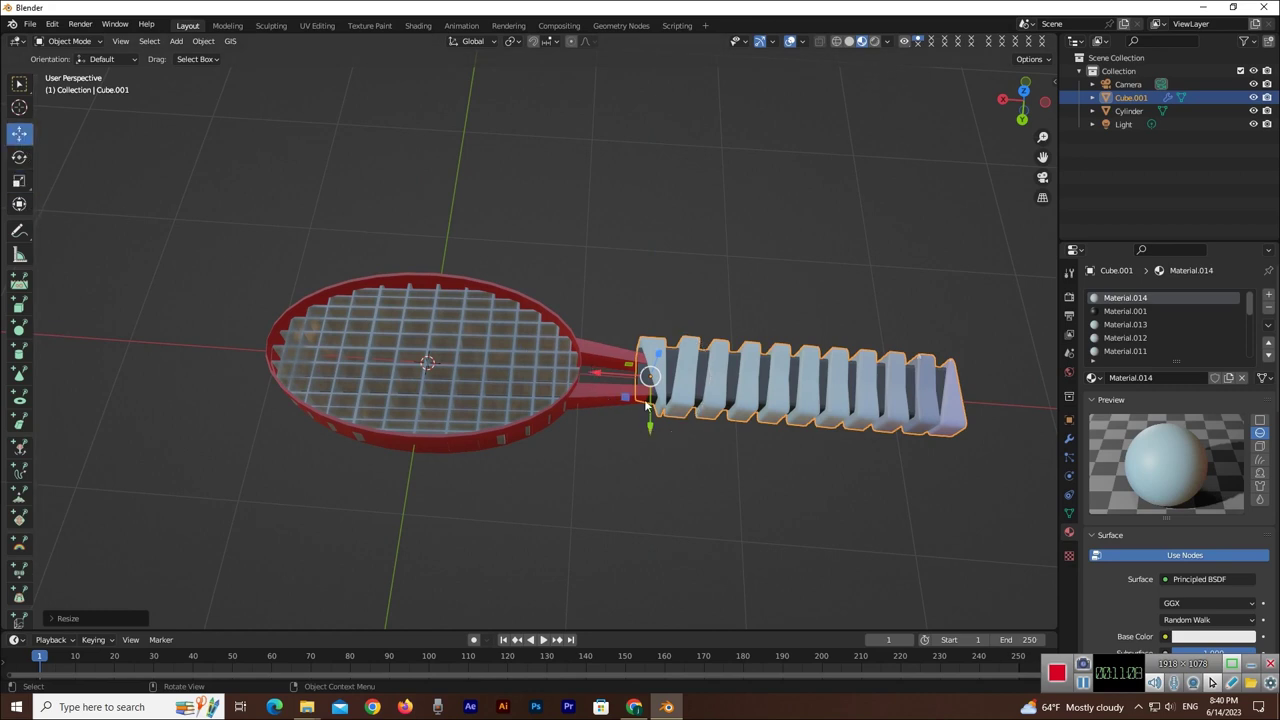
left_click_drag(620, 377, 657, 397)
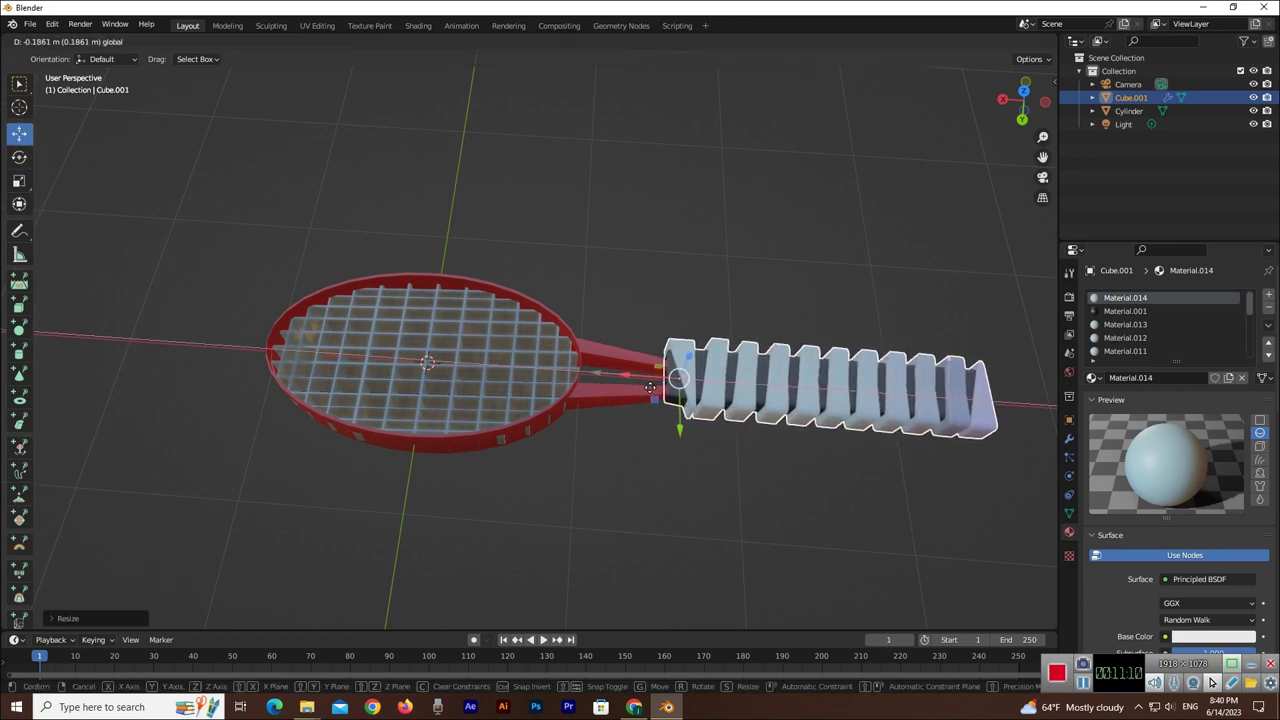
left_click_drag(676, 418, 622, 381)
left_click(656, 525)
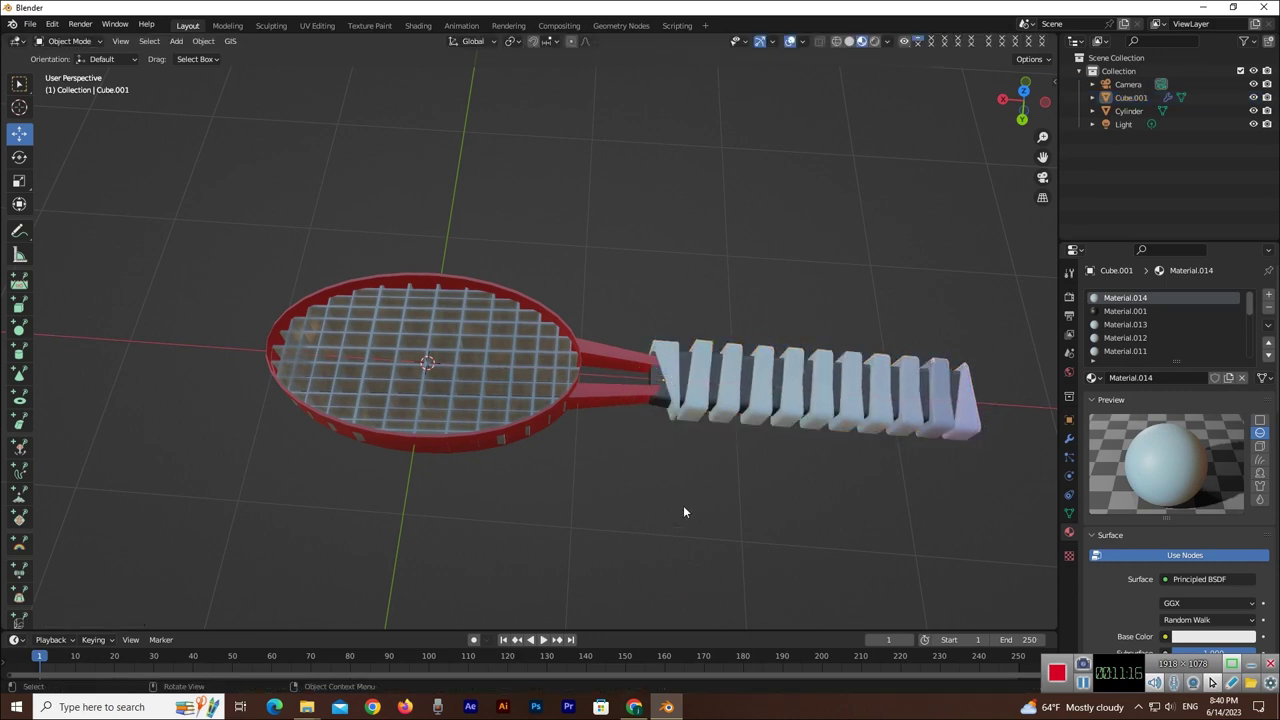
- Orbit to look down along the racket and select the racket head
middle_click_drag(683, 505, 701, 458)
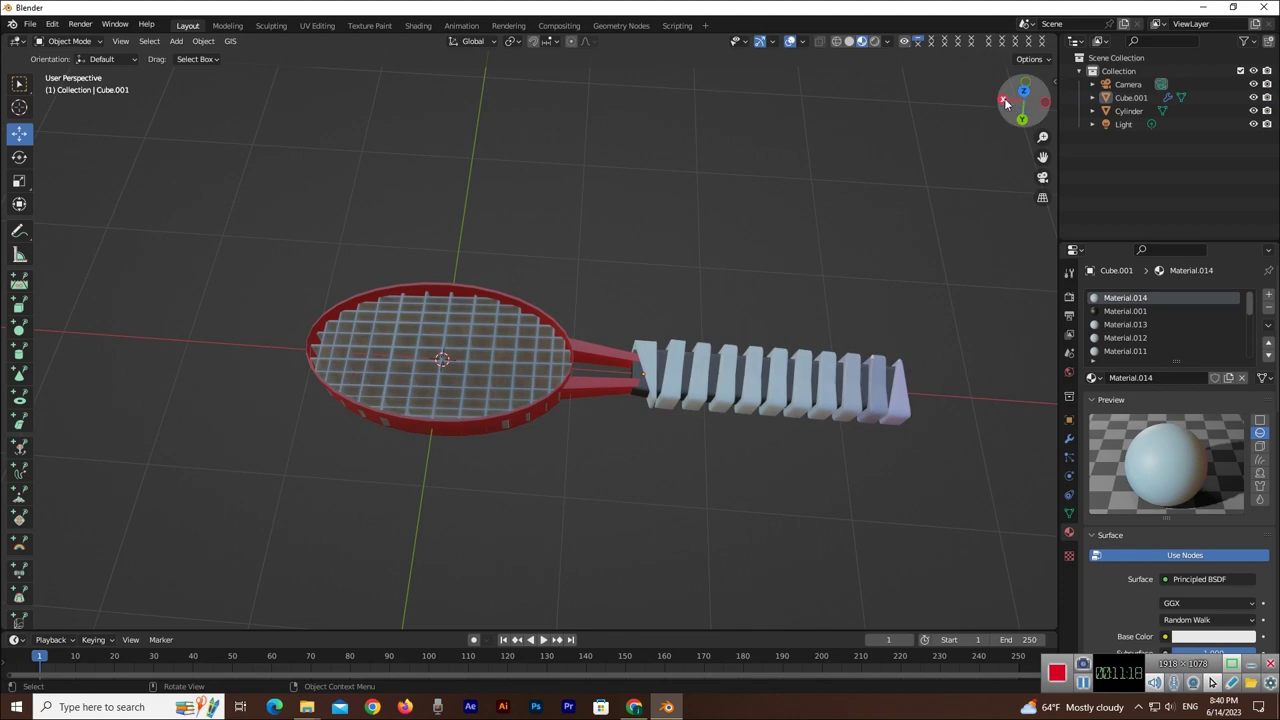
mouse_move(1020, 106)
left_mouse_down()
mouse_move(950, 140)
mouse_move(830, 160)
left_mouse_up()
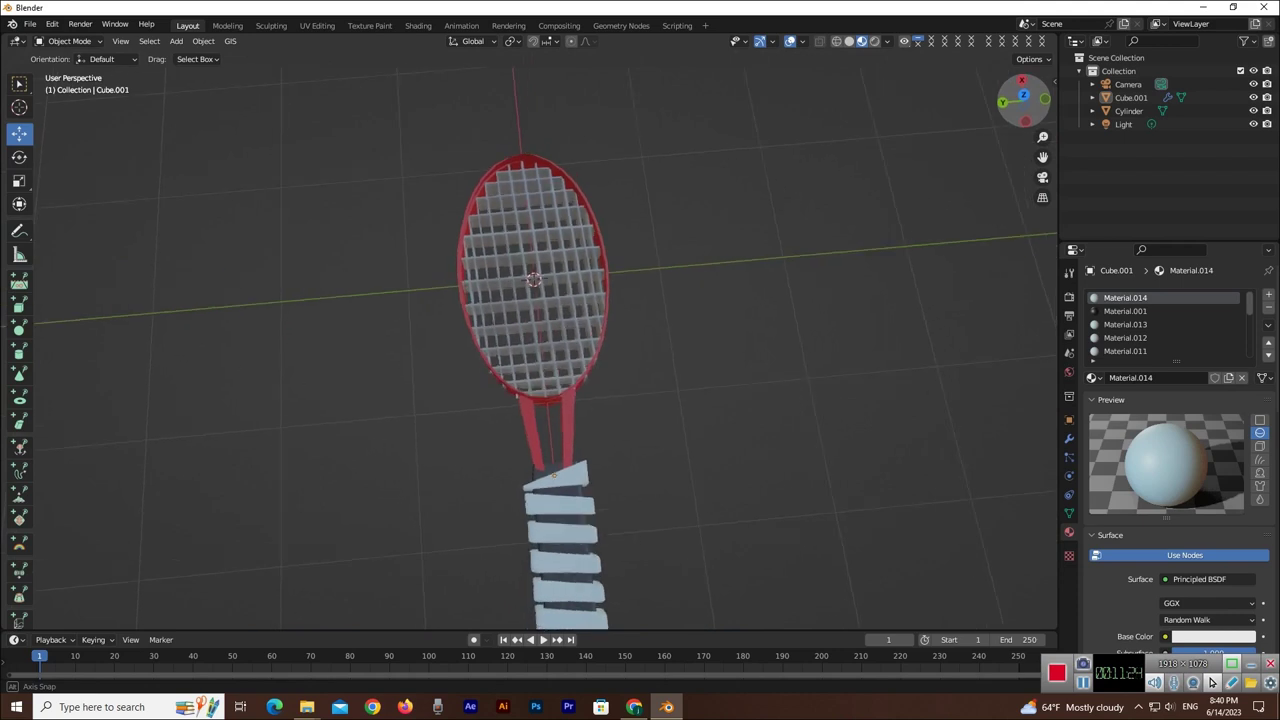
left_click_drag(830, 160, 886, 174)
middle_click_drag(886, 174, 856, 206)
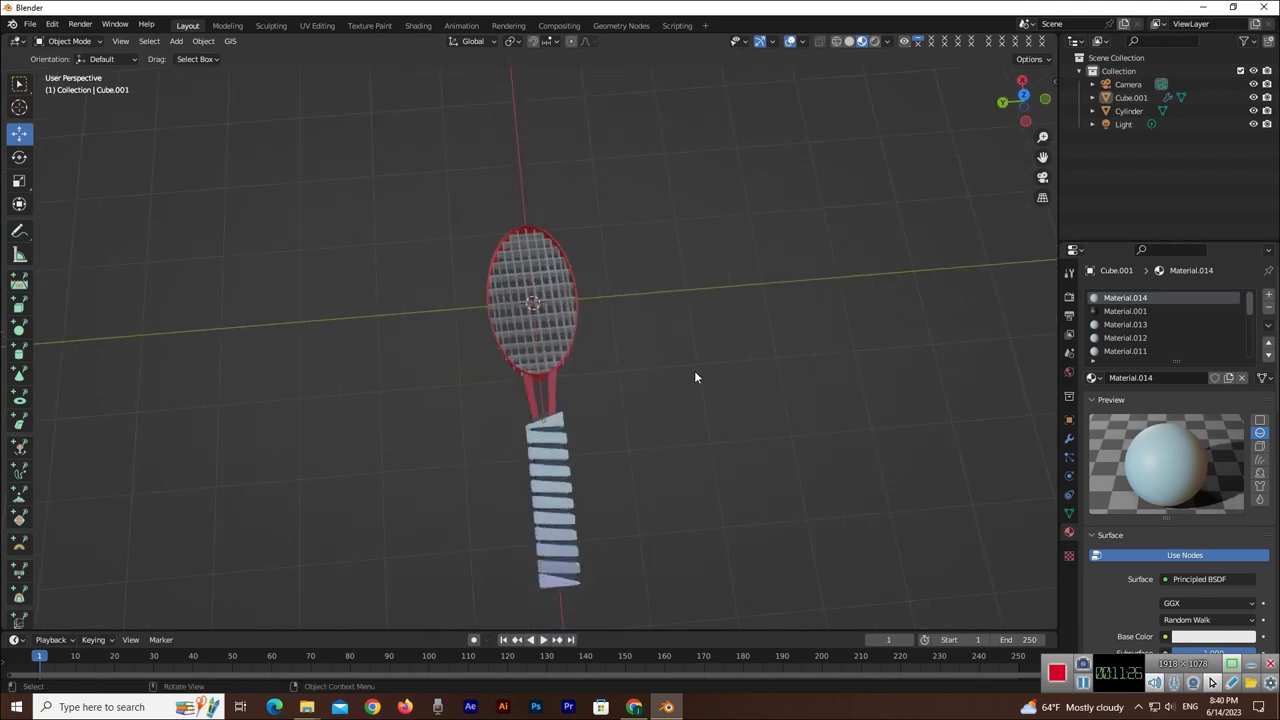
scroll(584, 379, "up", 3)
left_click(567, 360)
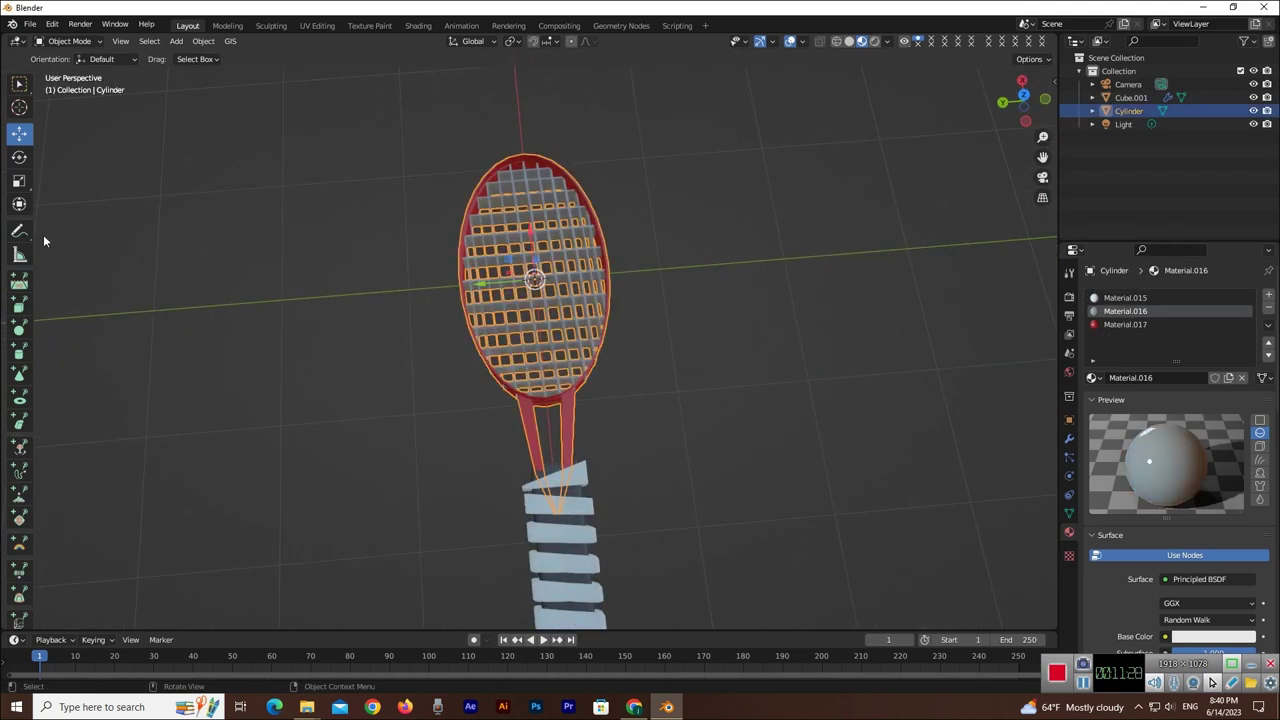
- Scale the racket head up to about 1.21 times
left_click(19, 184)
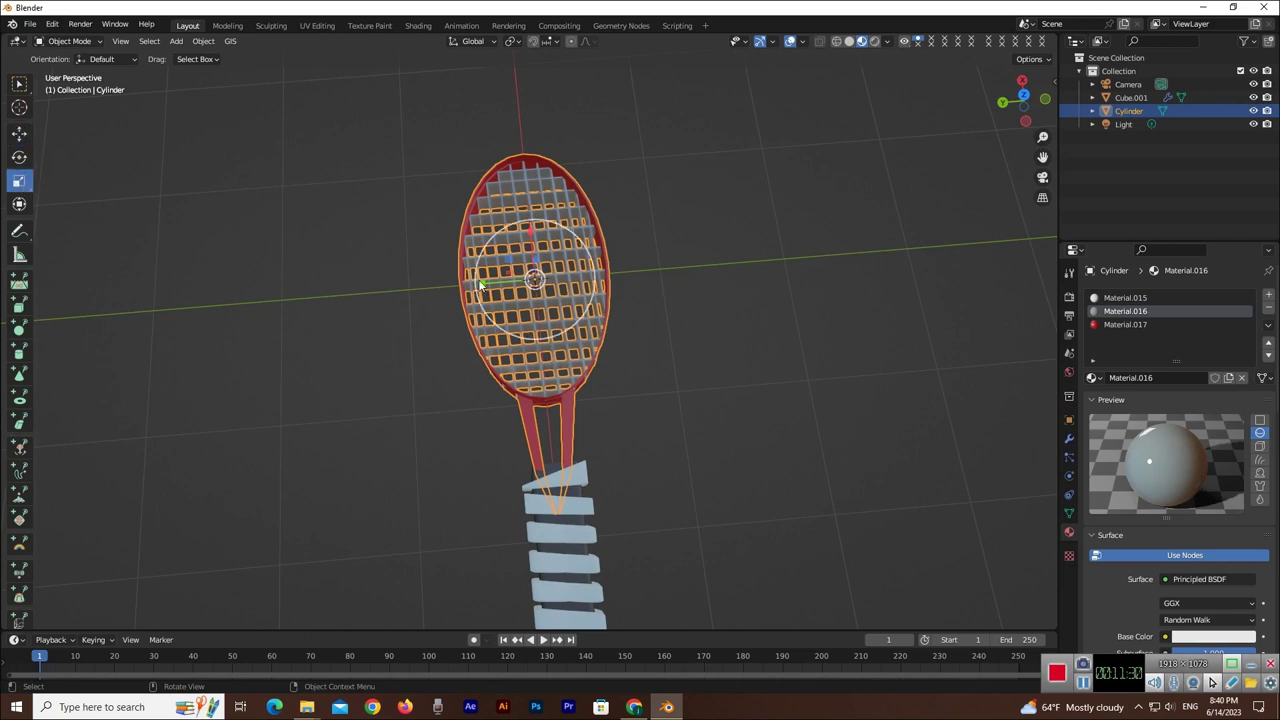
left_click_drag(480, 285, 458, 279)
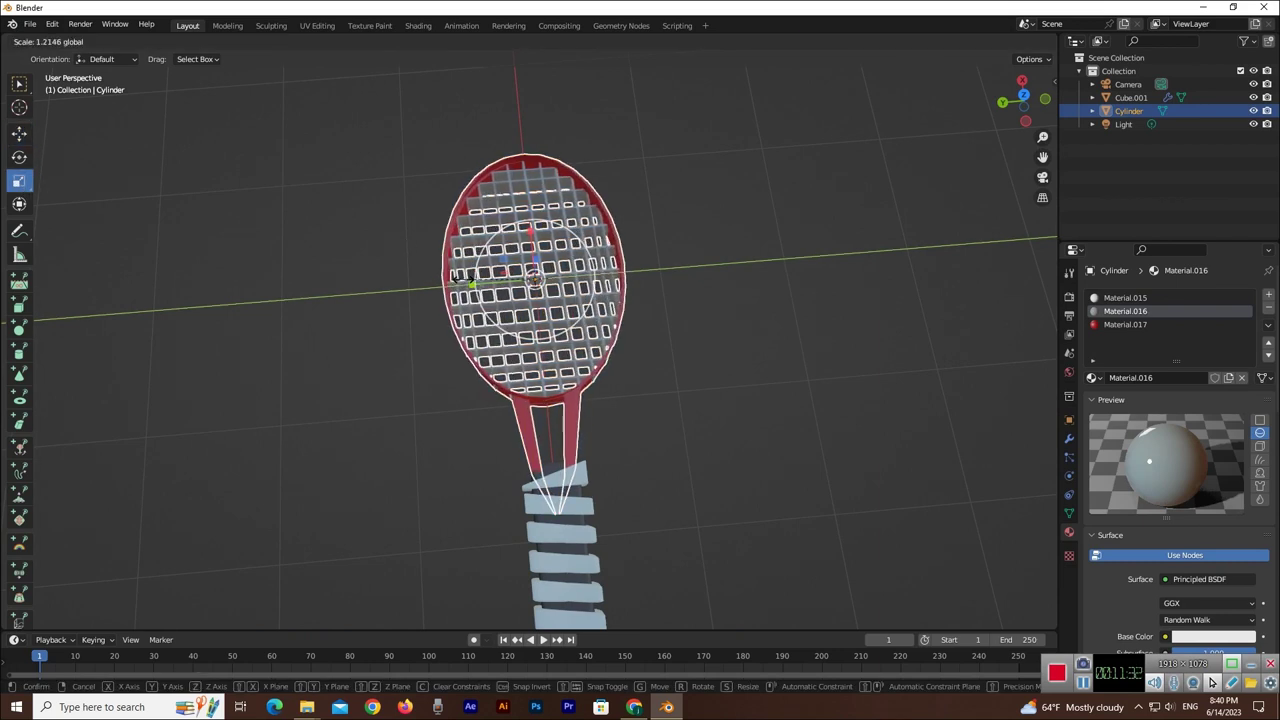
left_click_drag(456, 277, 458, 279)
left_click_drag(1005, 107, 970, 135)
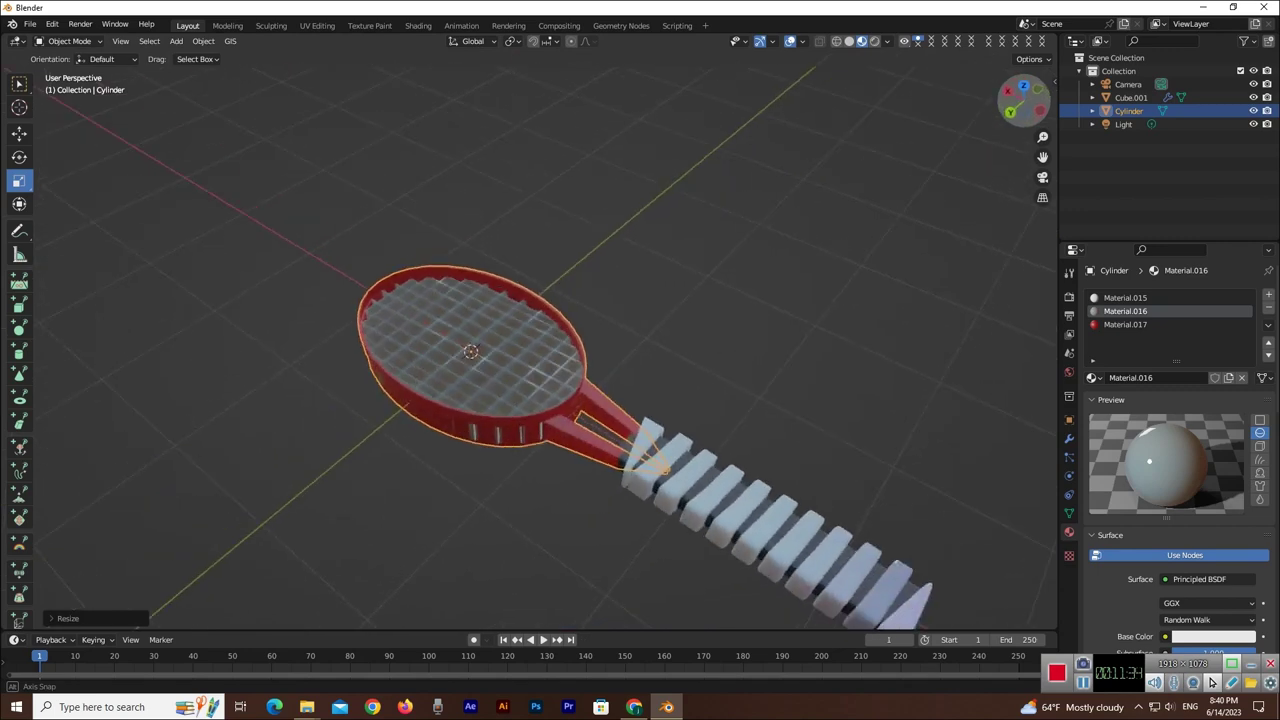
left_click(875, 262)
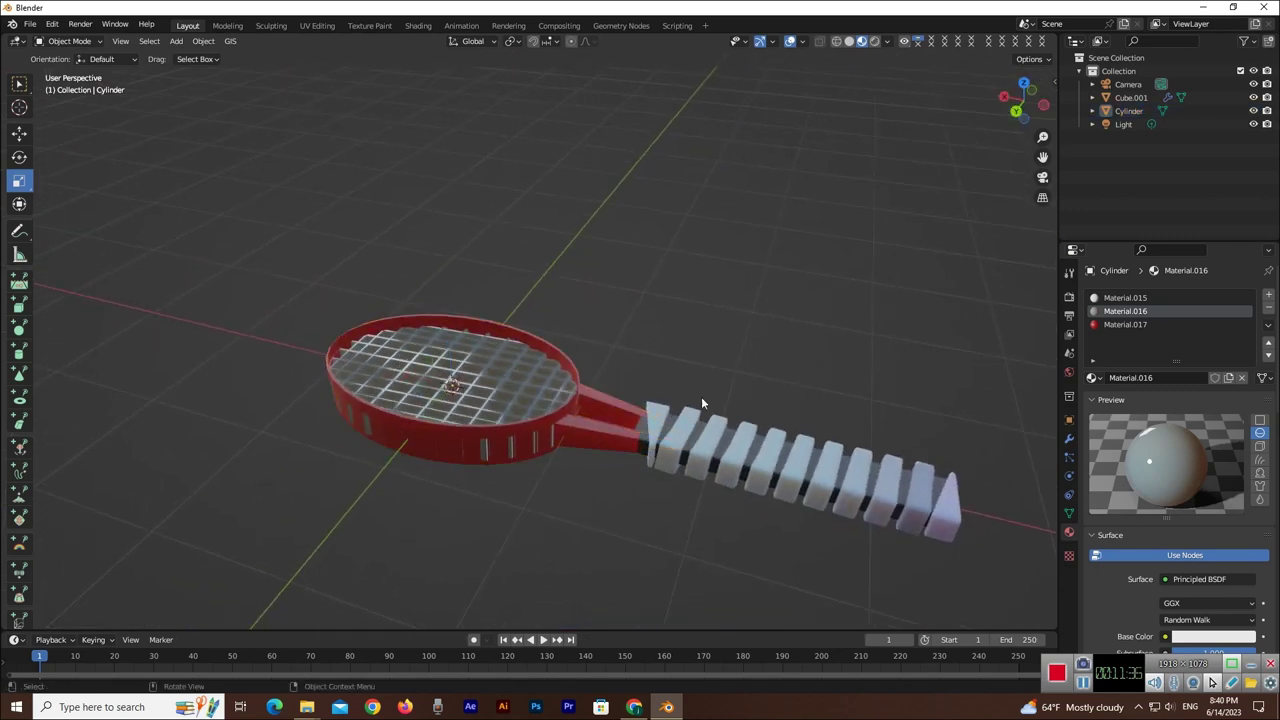
- Nudge the racket head about -0.074 m along X toward the handle, then deselect
scroll(690, 398, "down", 2)
left_click(585, 418)
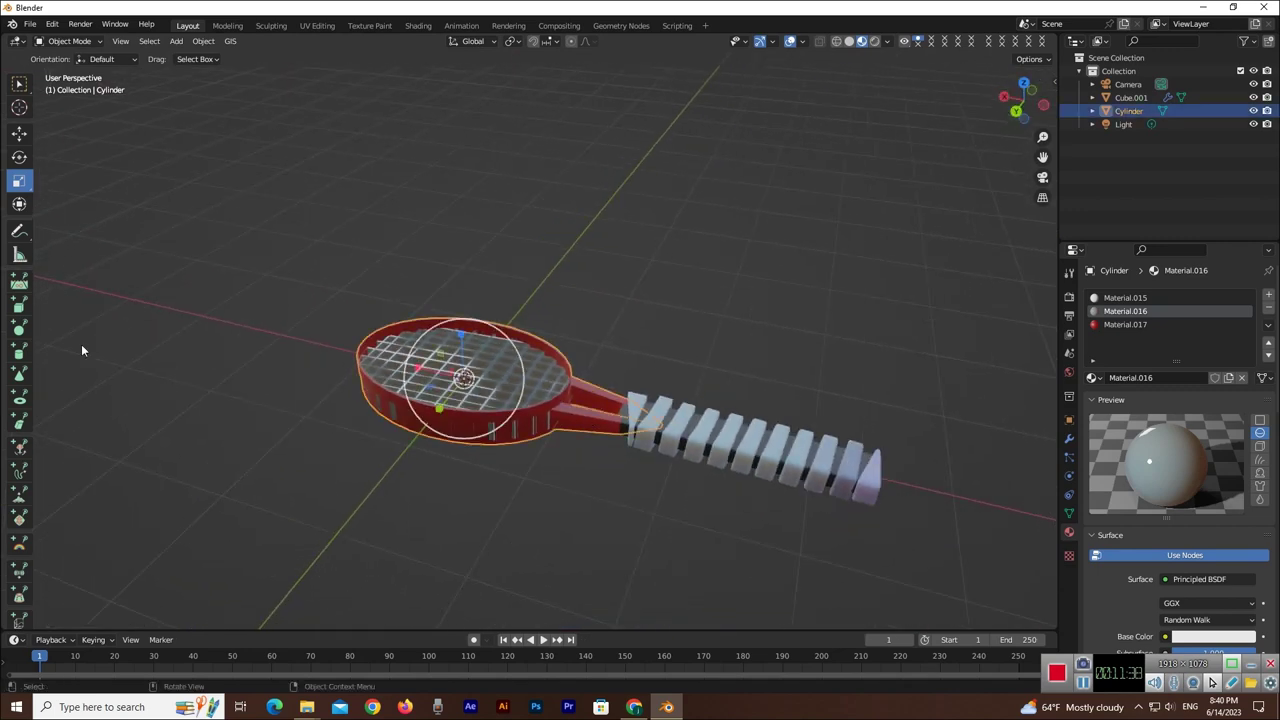
left_click(19, 133)
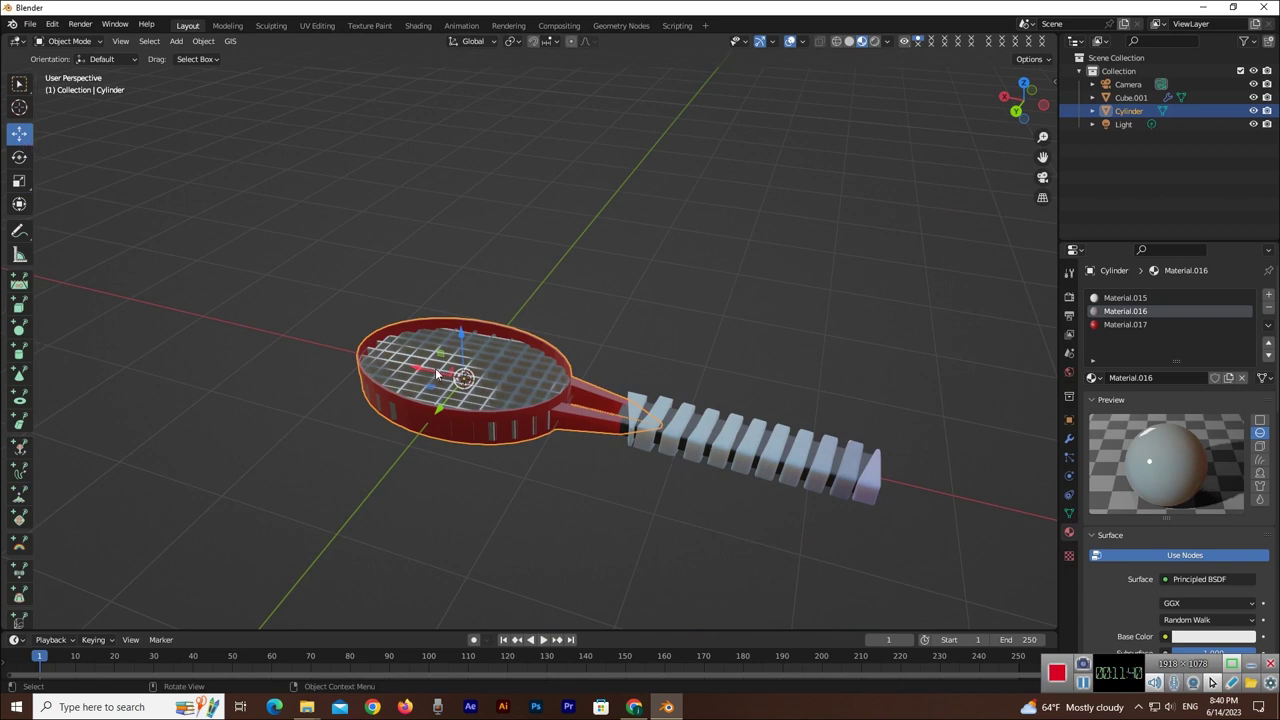
key("g")
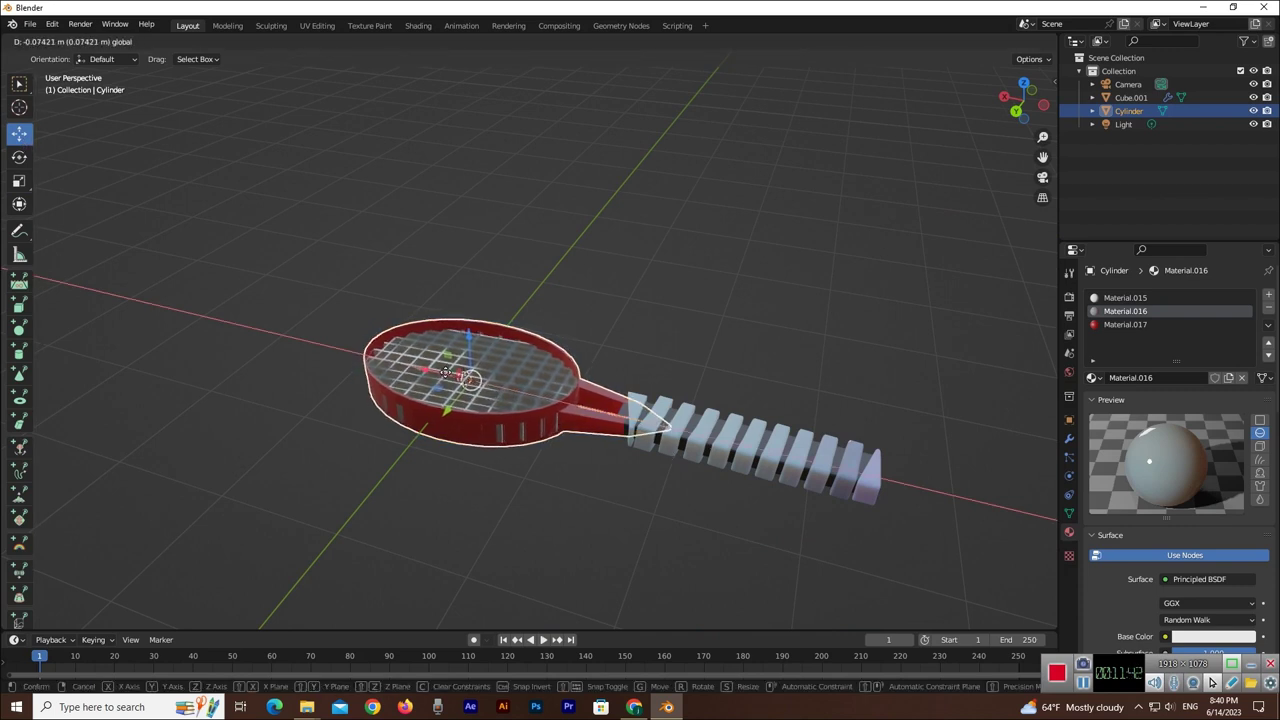
left_click(622, 353)
left_click(995, 320)
mouse_move(1022, 100)
left_mouse_down()
mouse_move(990, 120)
mouse_move(1022, 100)
mouse_move(1017, 118)
left_mouse_up()
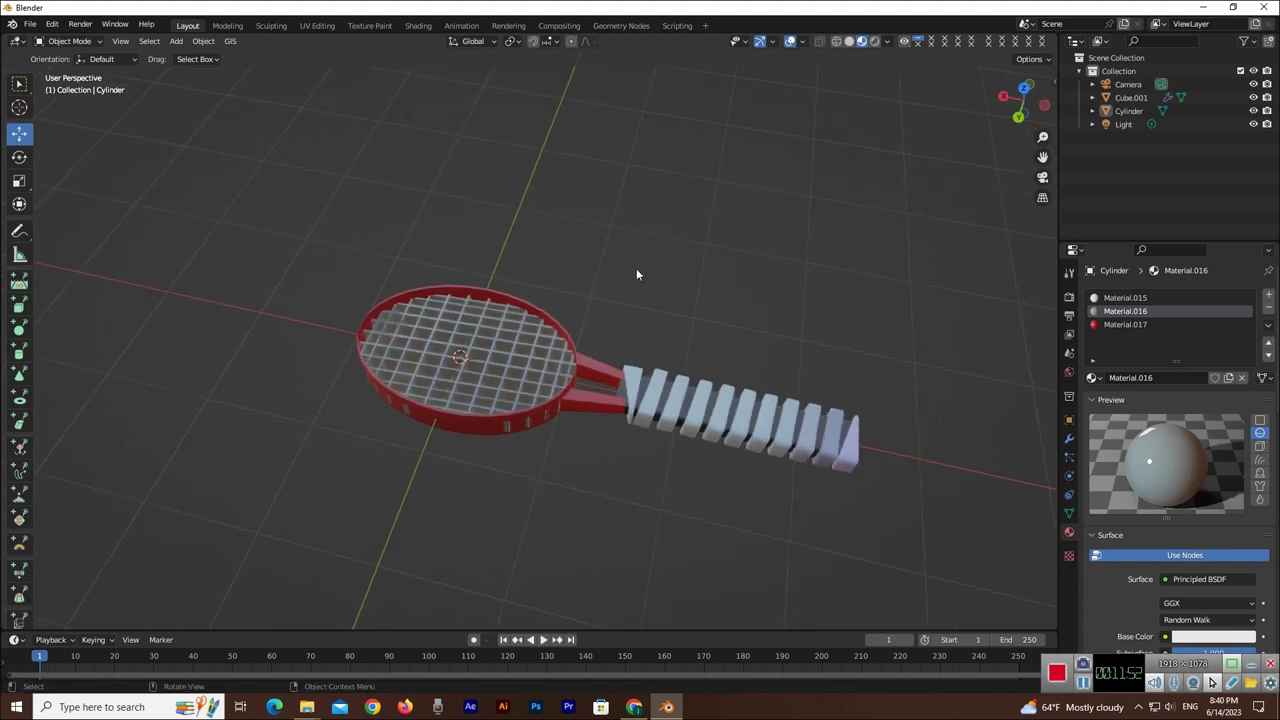
- Slide the Cube.001 handle about -0.053 m so it butts against the red throat
scroll(615, 306, "up", 2)
scroll(615, 306, "up", 1)
scroll(617, 313, "down", 1)
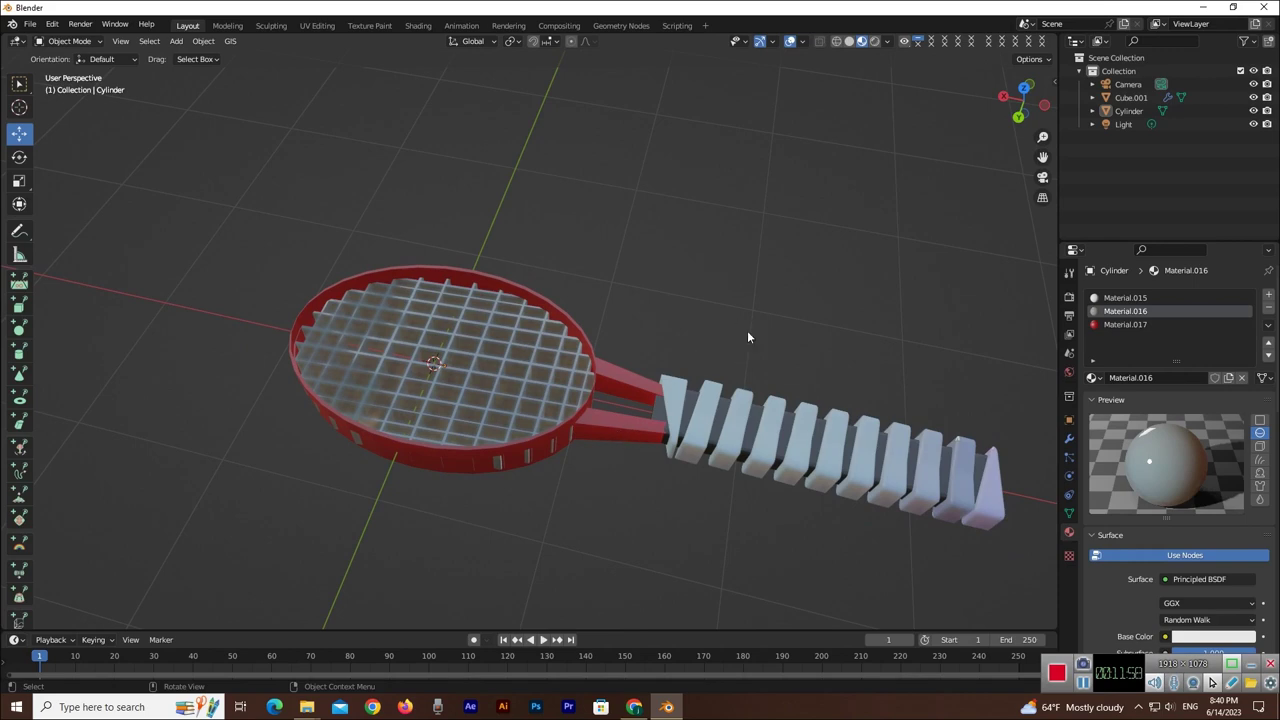
left_click_drag(1018, 100, 1022, 104)
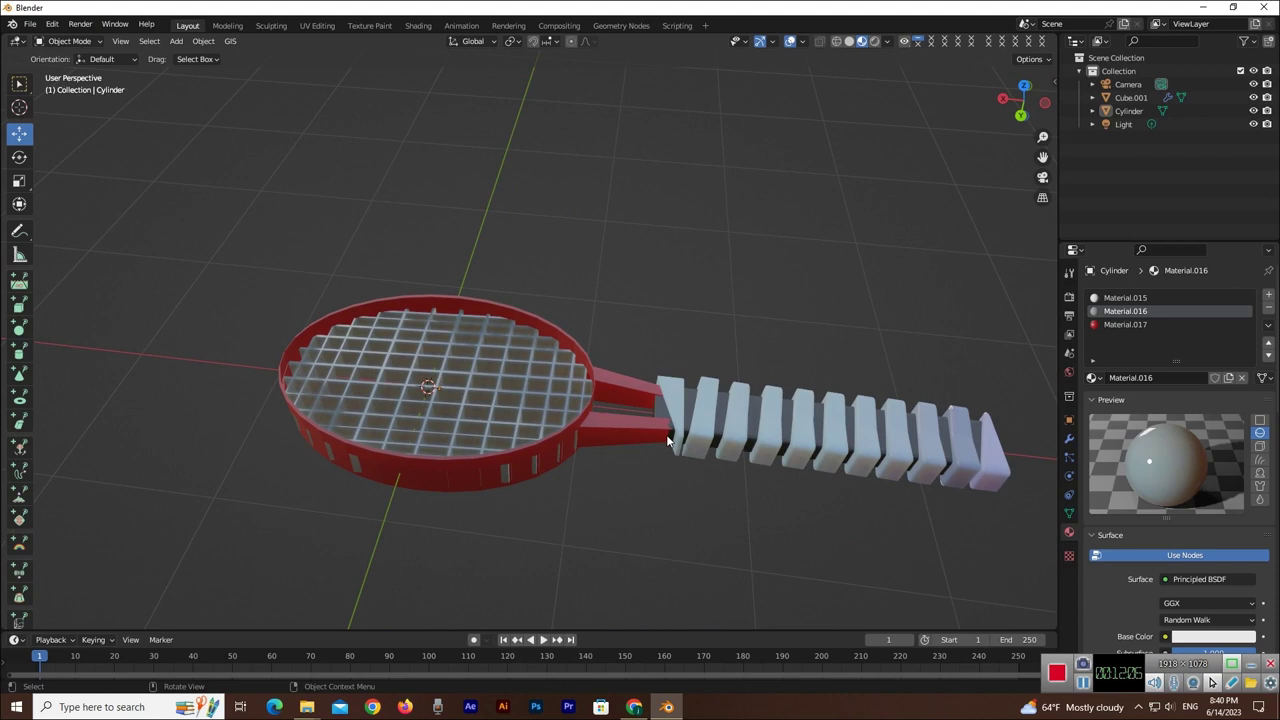
left_click(664, 430)
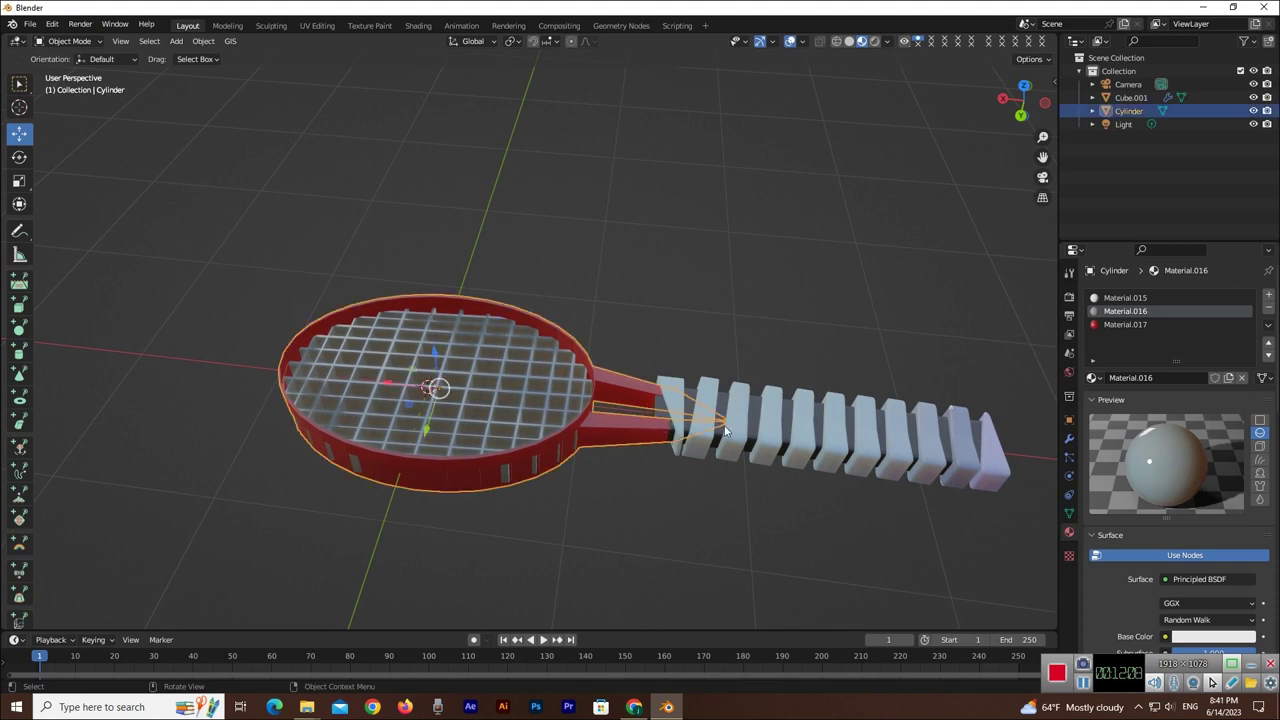
left_click(670, 434)
left_click_drag(644, 418, 628, 425)
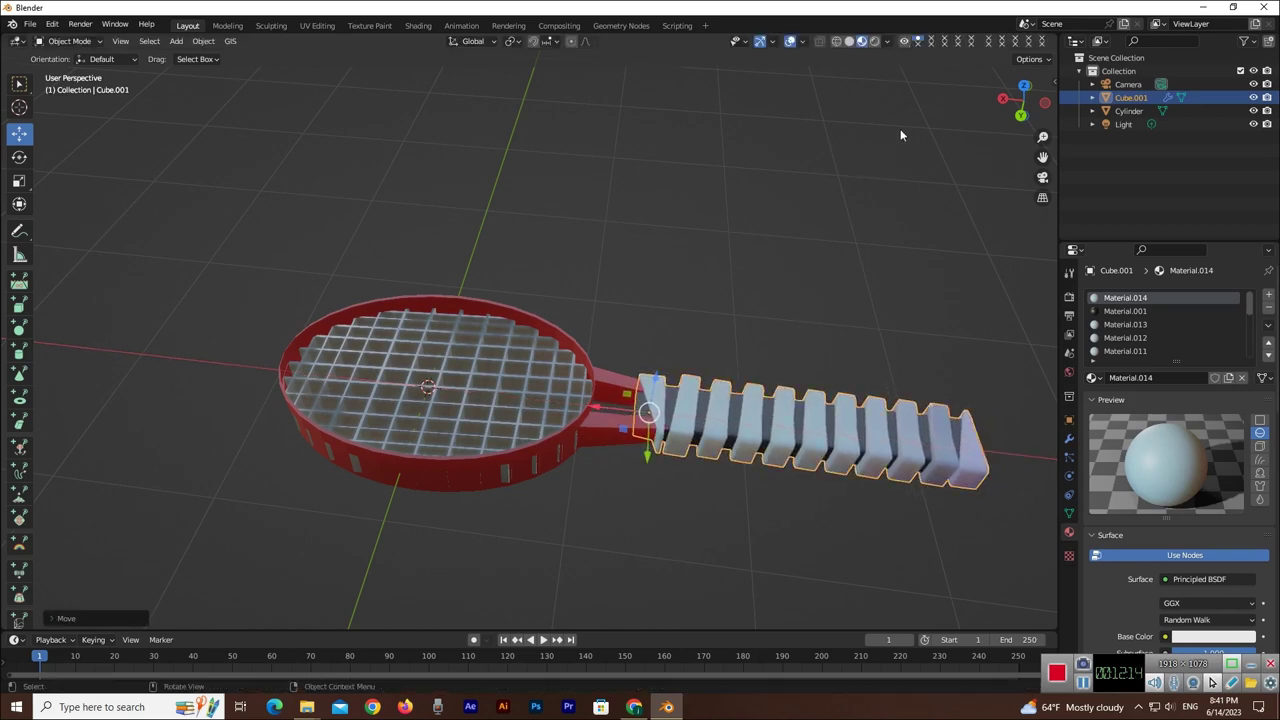
left_click_drag(1000, 97, 1015, 105)
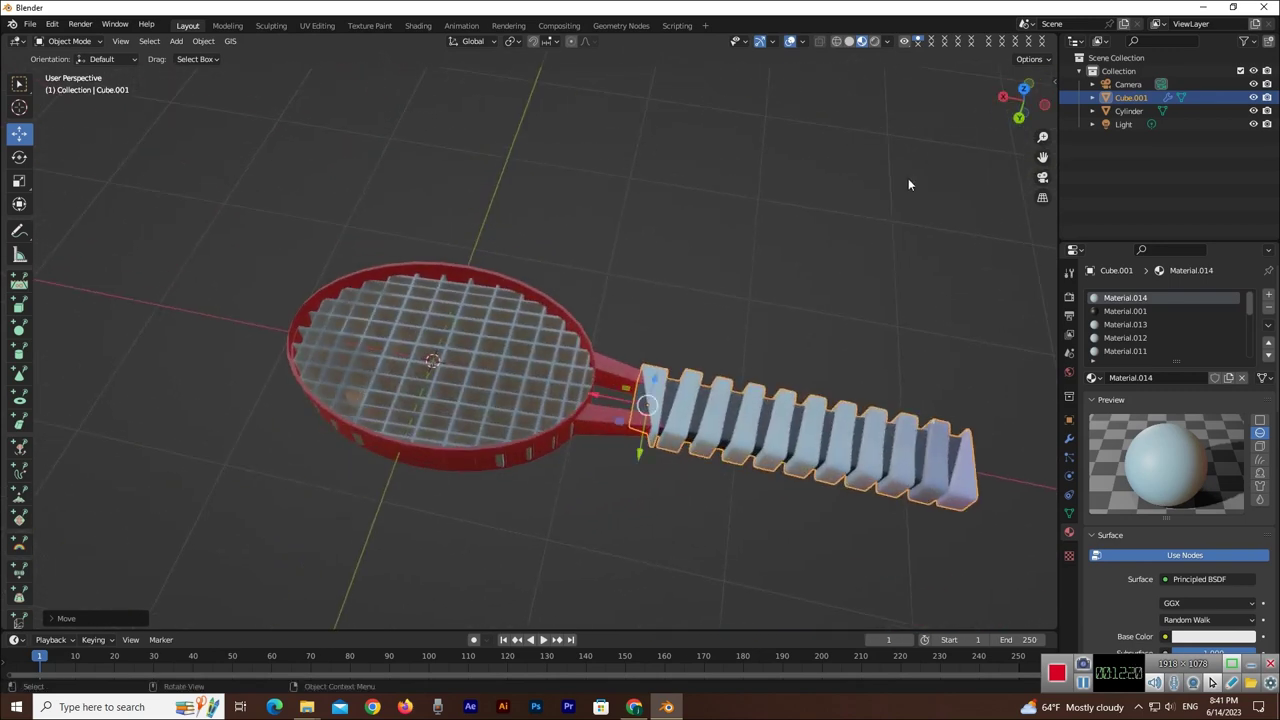
left_click(864, 227)
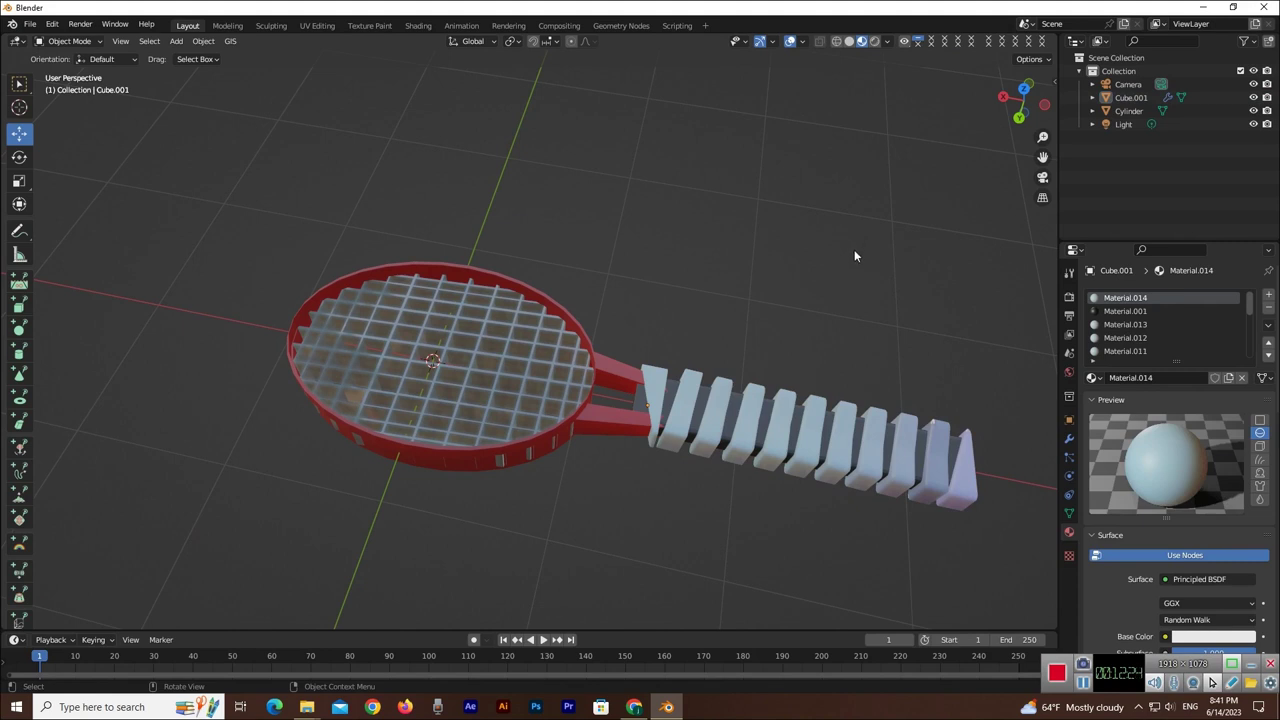
scroll(677, 330, "down", 2)
scroll(677, 330, "down", 2)
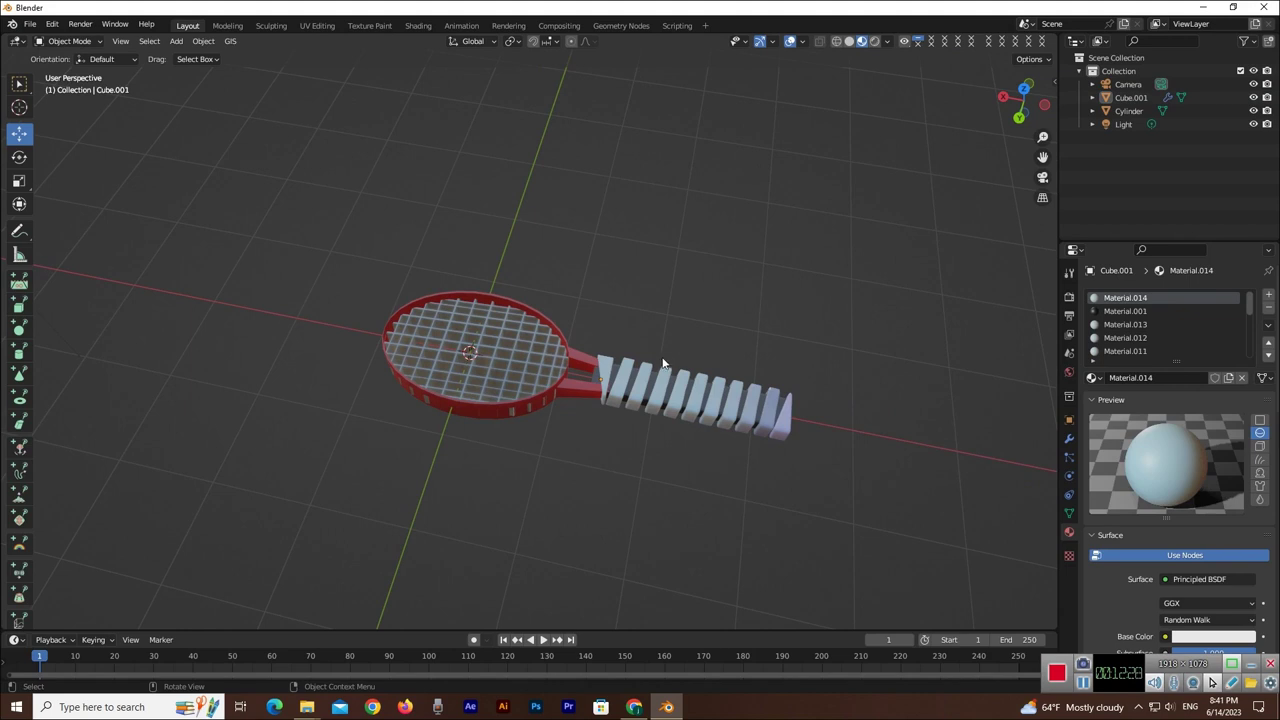
- Join the racket head and handle into one object and raise it along Z
left_click(540, 402, "shift")
left_click(628, 397, "shift")
key("ctrl+j")
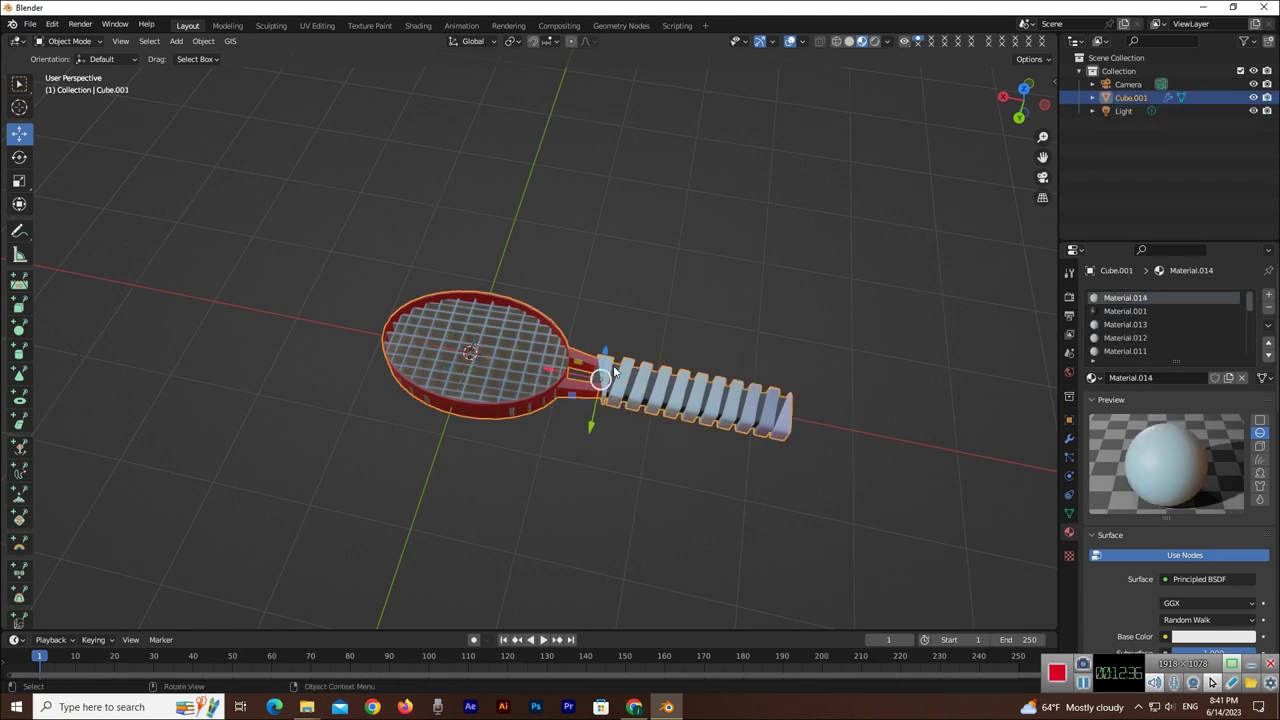
mouse_move(604, 352)
left_mouse_down()
mouse_move(618, 327)
mouse_move(598, 345)
left_mouse_up()
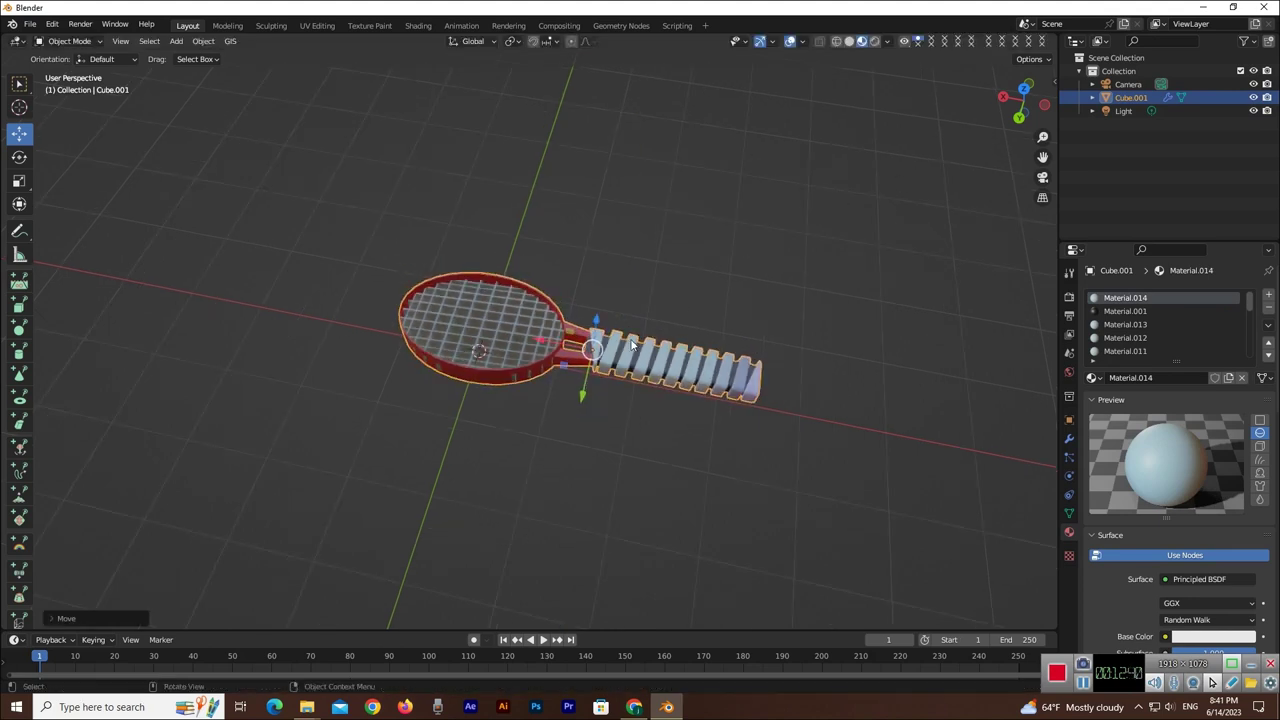
- Rotate the joined racket so it stands upright
left_click(19, 157)
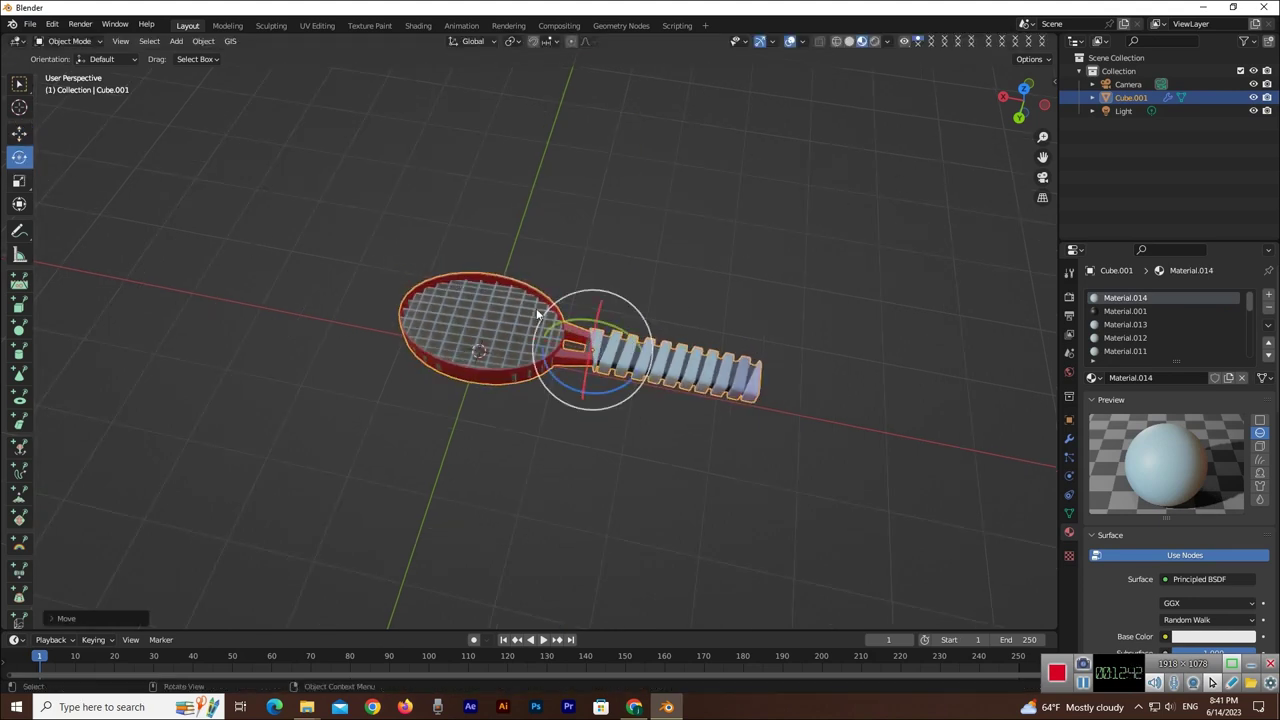
left_click_drag(601, 325, 586, 362)
left_click_drag(580, 345, 697, 213)
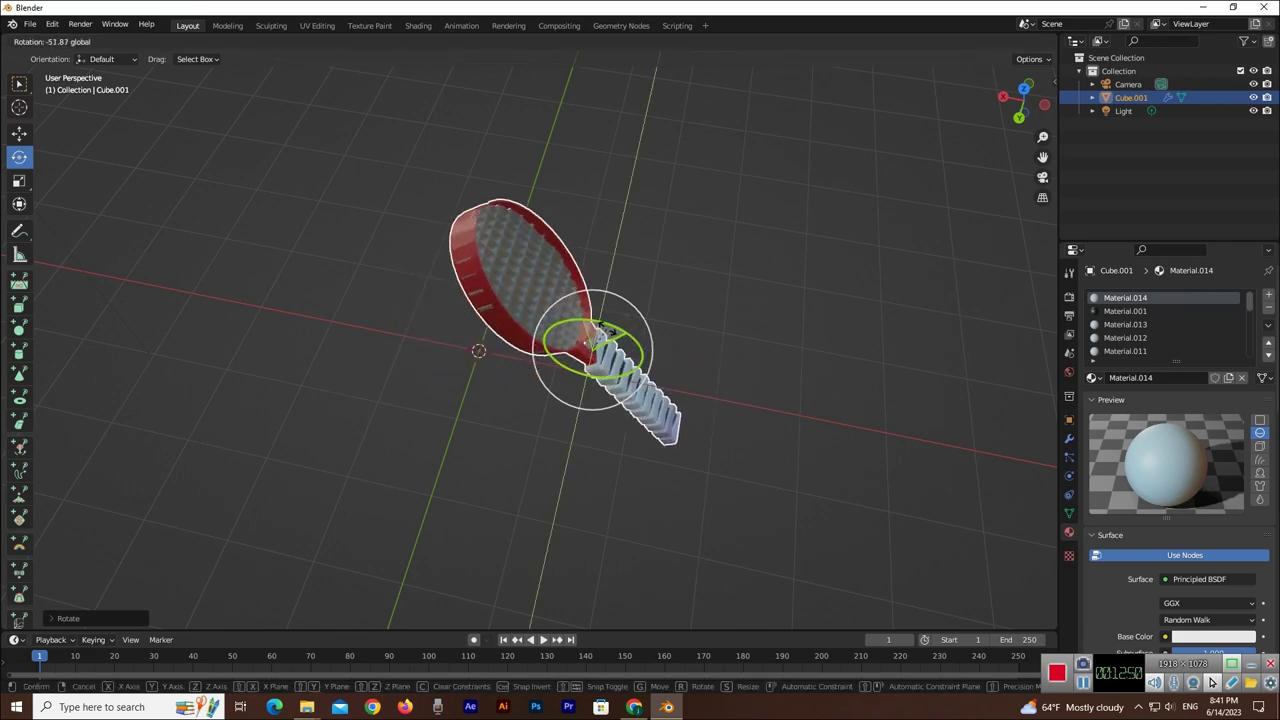
left_click_drag(1019, 127, 1024, 108)
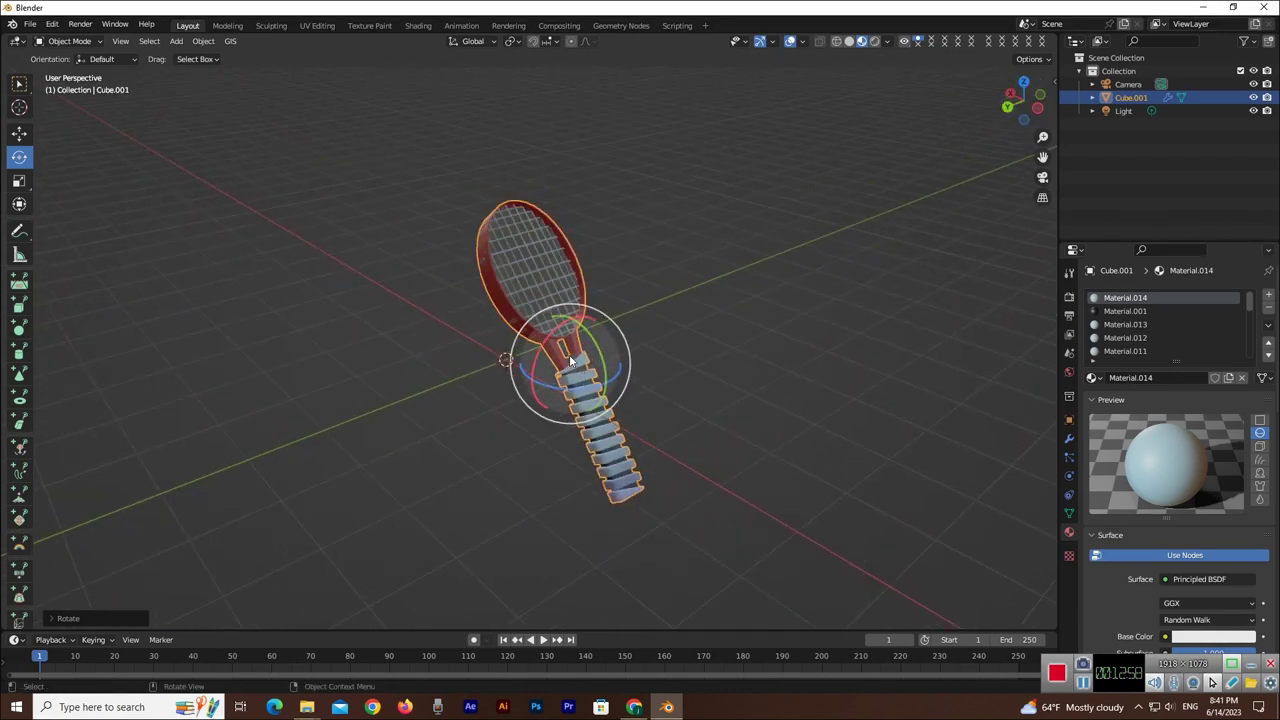
mouse_move(571, 362)
left_mouse_down()
mouse_move(652, 341)
mouse_move(378, 272)
mouse_move(447, 278)
mouse_move(431, 300)
mouse_move(374, 271)
mouse_move(431, 277)
mouse_move(410, 285)
mouse_move(392, 272)
mouse_move(337, 209)
mouse_move(574, 266)
mouse_move(509, 357)
mouse_move(375, 206)
mouse_move(534, 302)
mouse_move(563, 349)
mouse_move(590, 360)
mouse_move(640, 330)
mouse_move(600, 370)
mouse_move(566, 352)
left_mouse_up()
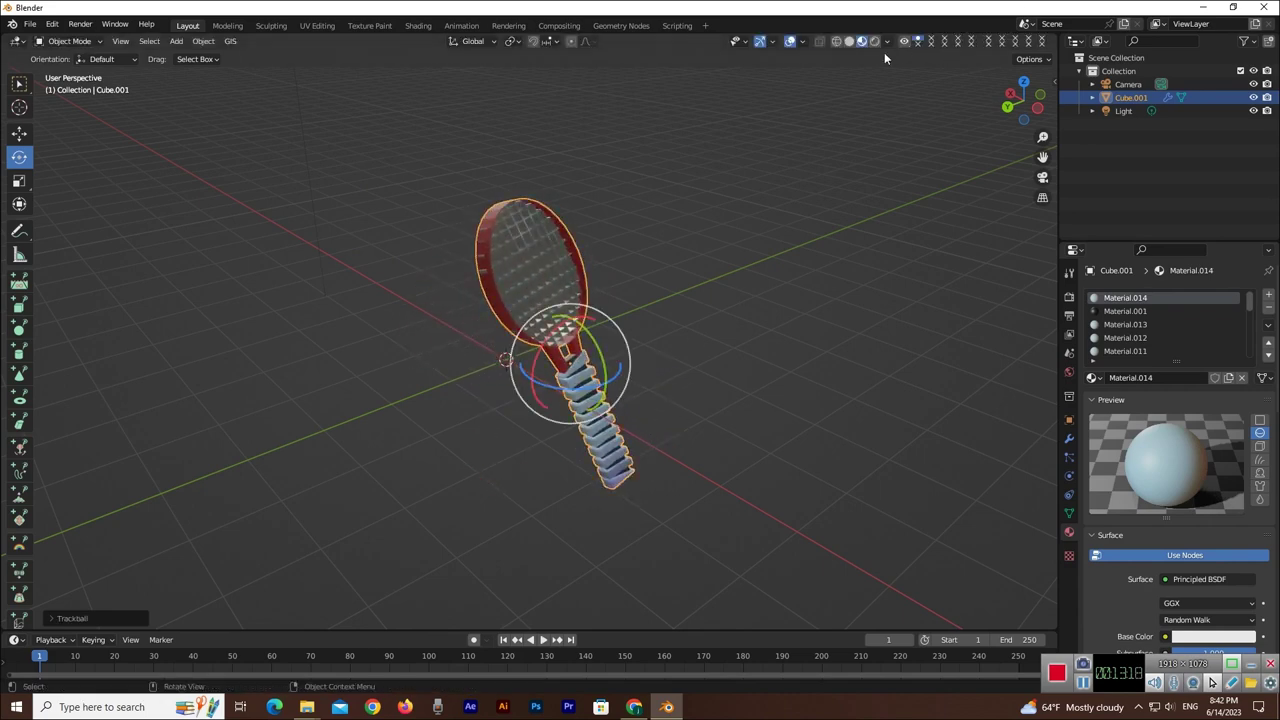
- Switch the viewport to Rendered shading and add an enlarged area light
left_click(875, 41)
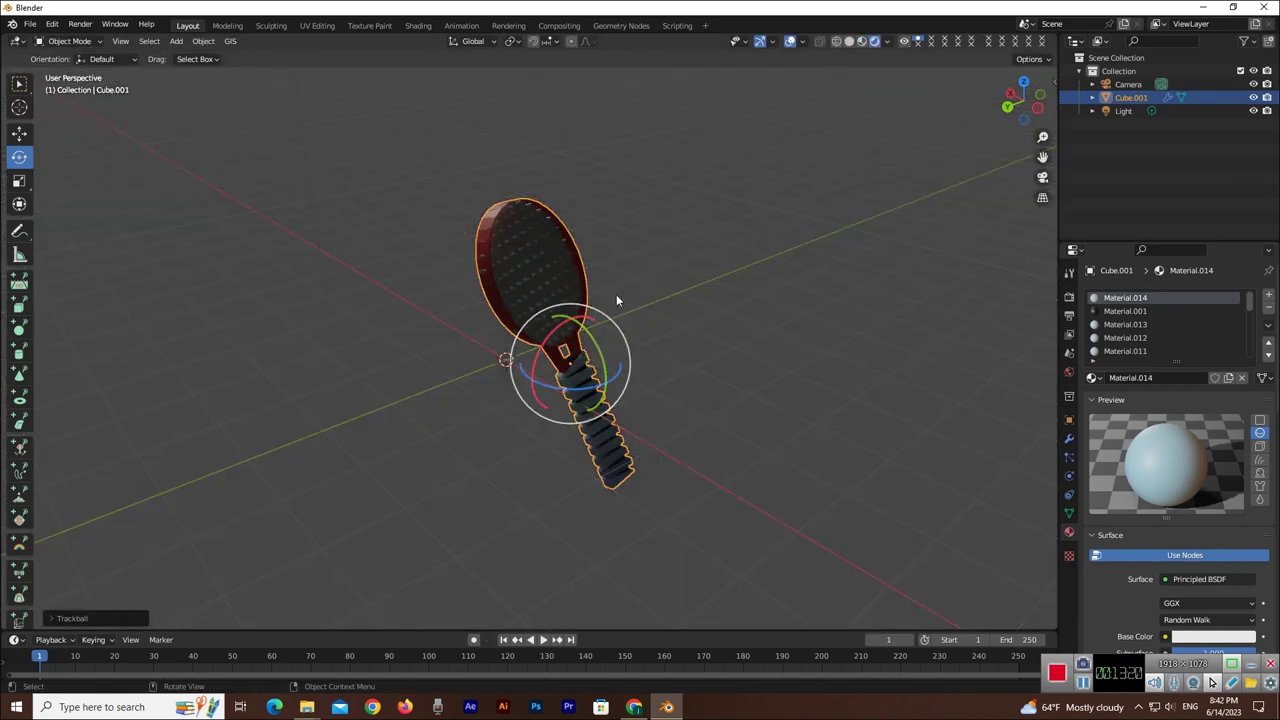
key("shift+a")
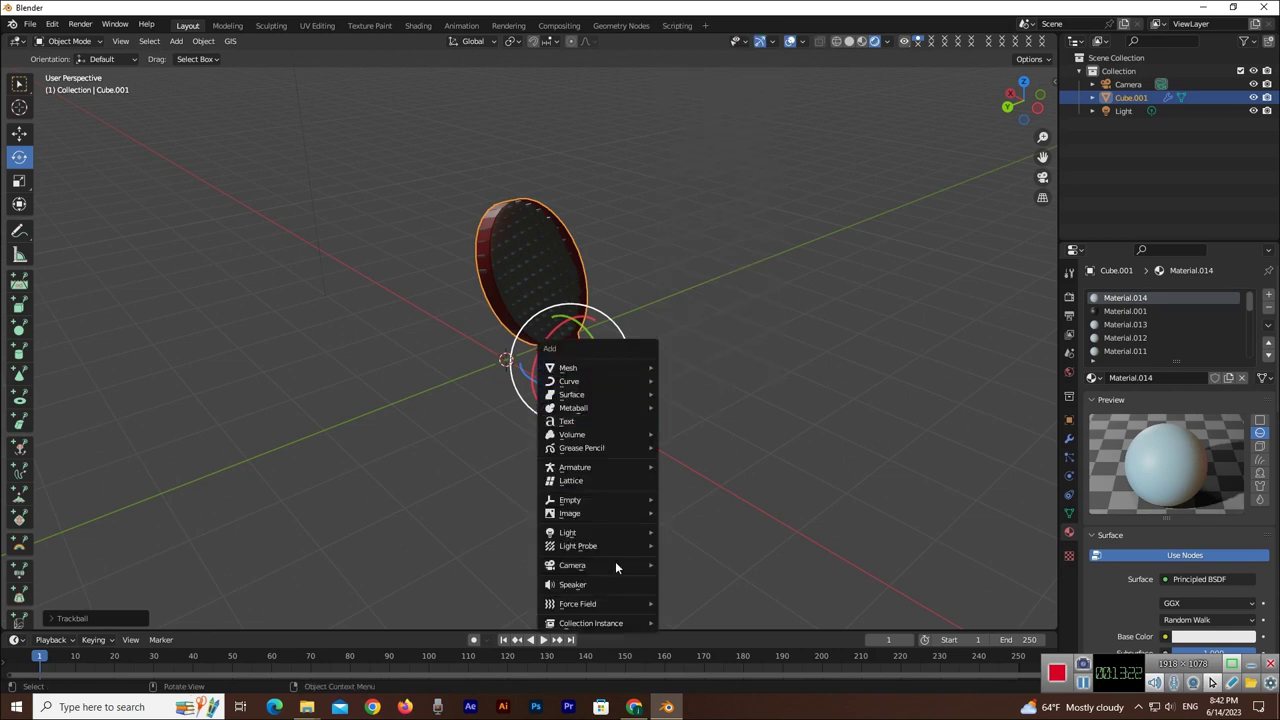
mouse_move(596, 532)
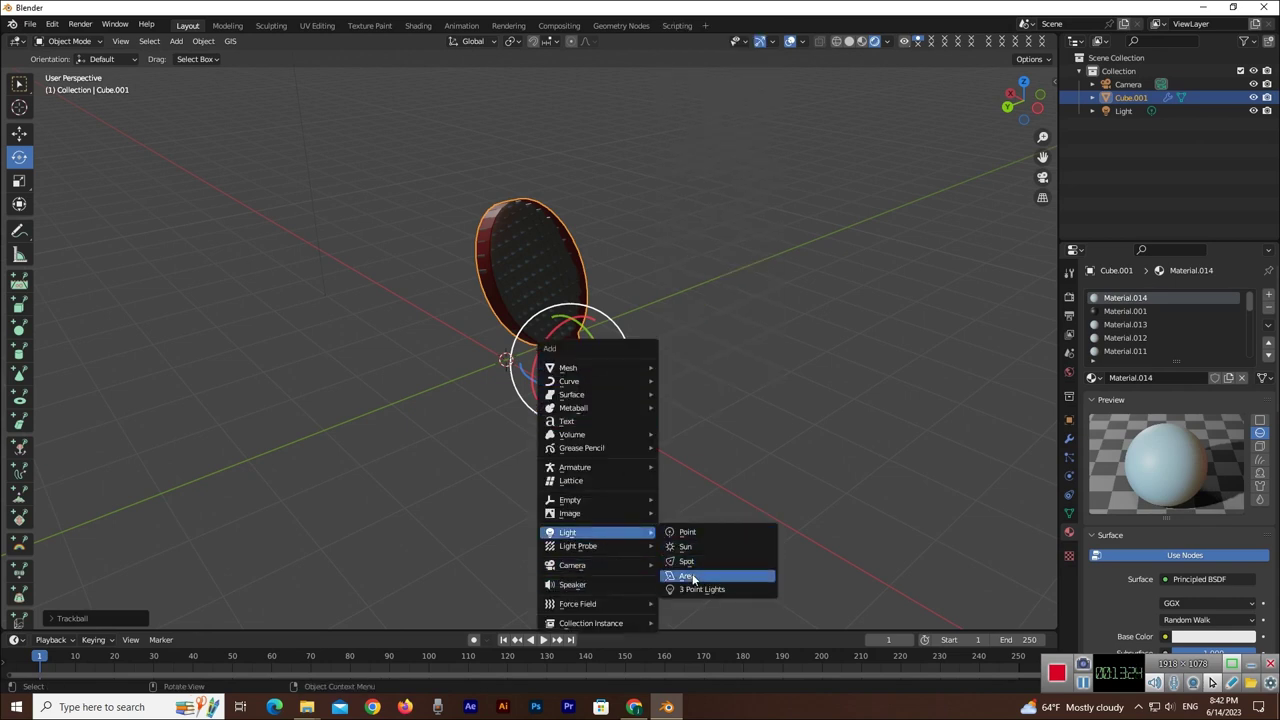
left_click(688, 577)
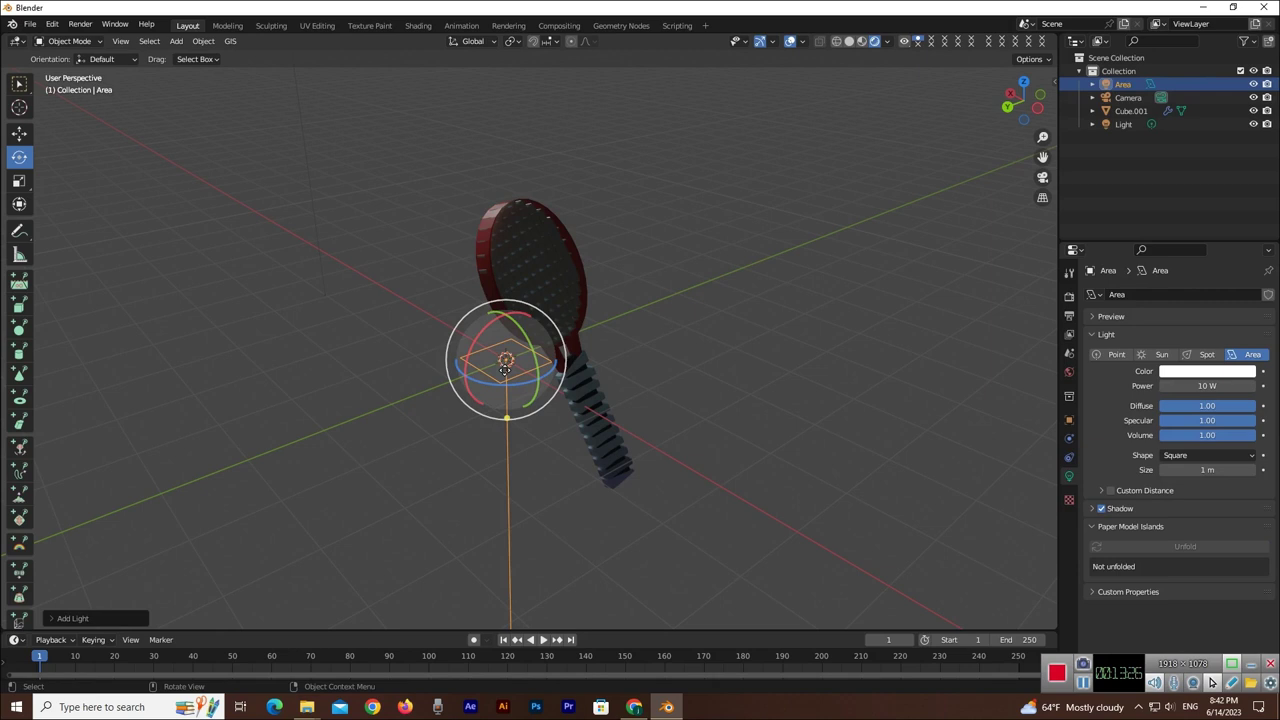
key("s")
left_click(313, 311)
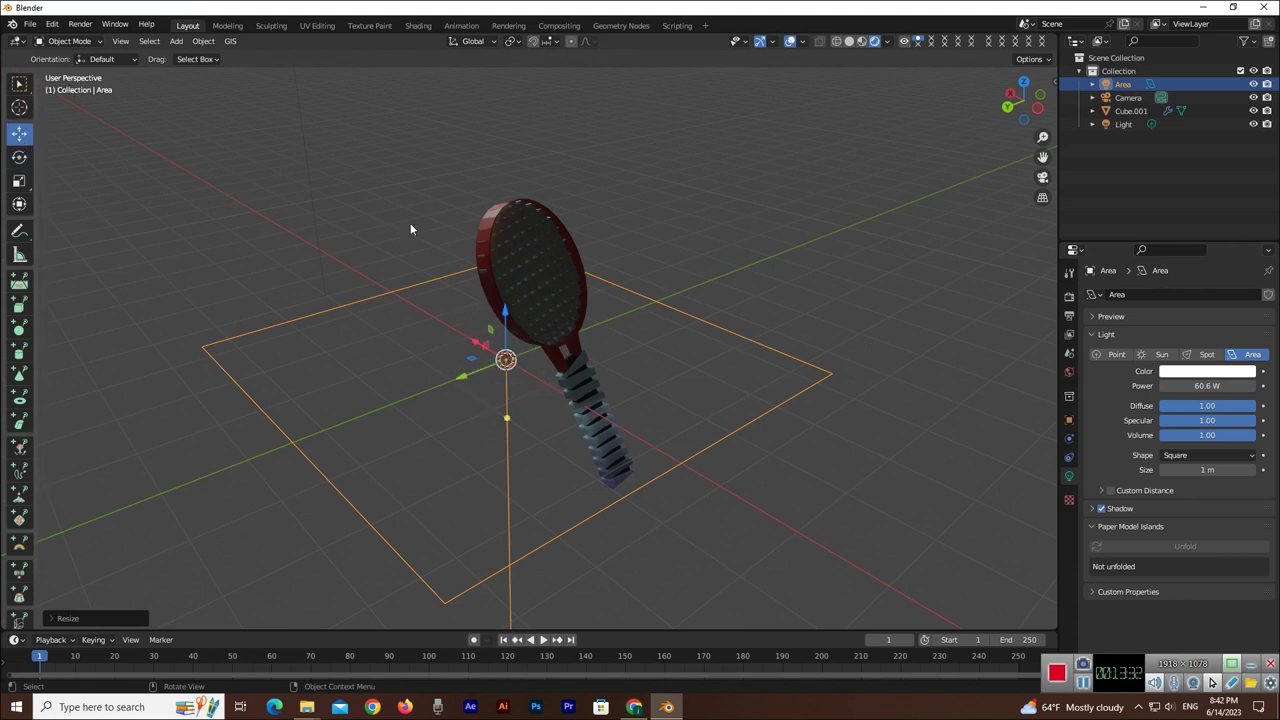
- Lift the area light high above the racket and set its power to 500 W
left_click_drag(505, 336, 513, 93)
type("350")
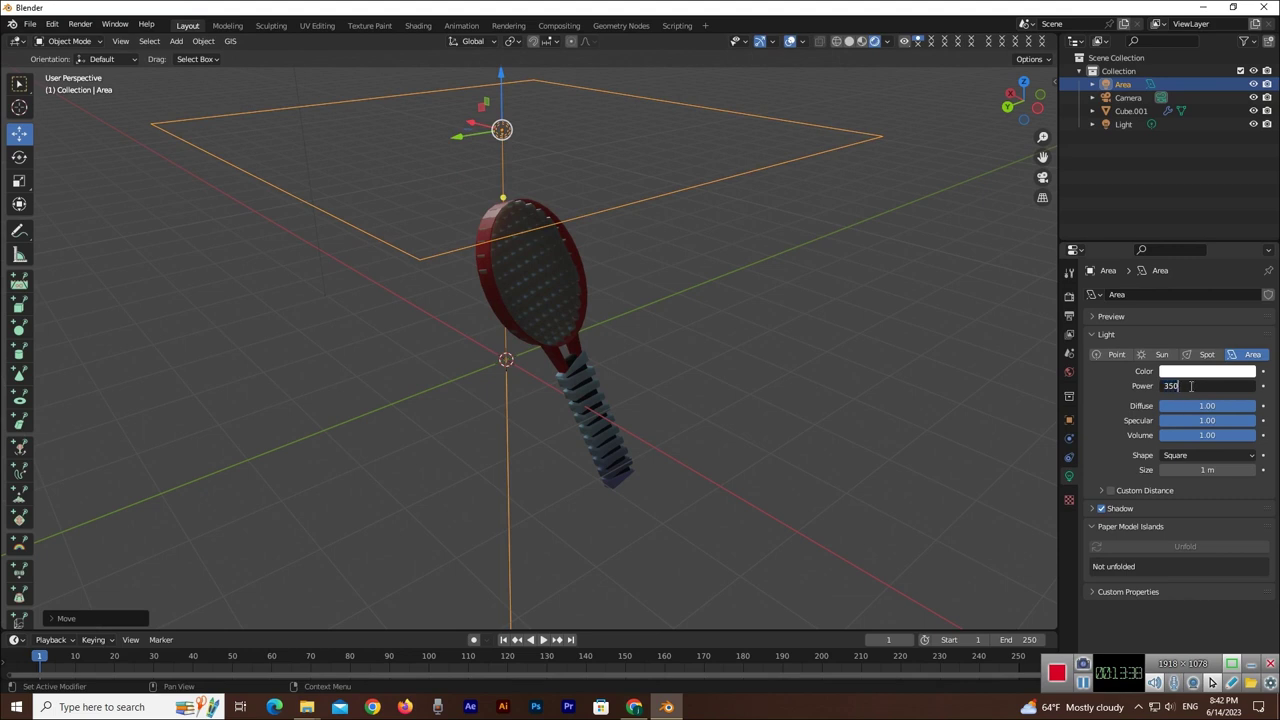
key("Return")
mouse_move(772, 358)
middle_mouse_down()
mouse_move(670, 322)
mouse_move(838, 238)
middle_mouse_up()
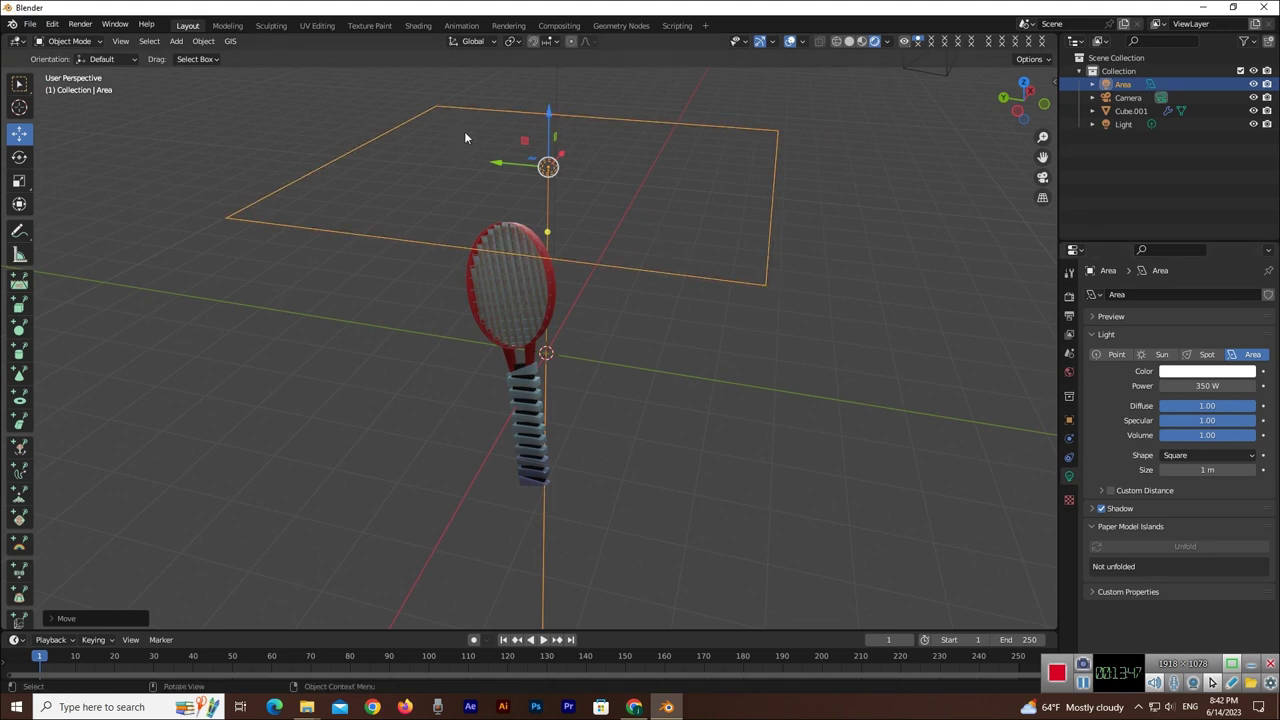
left_click_drag(549, 130, 549, 92)
type("500")
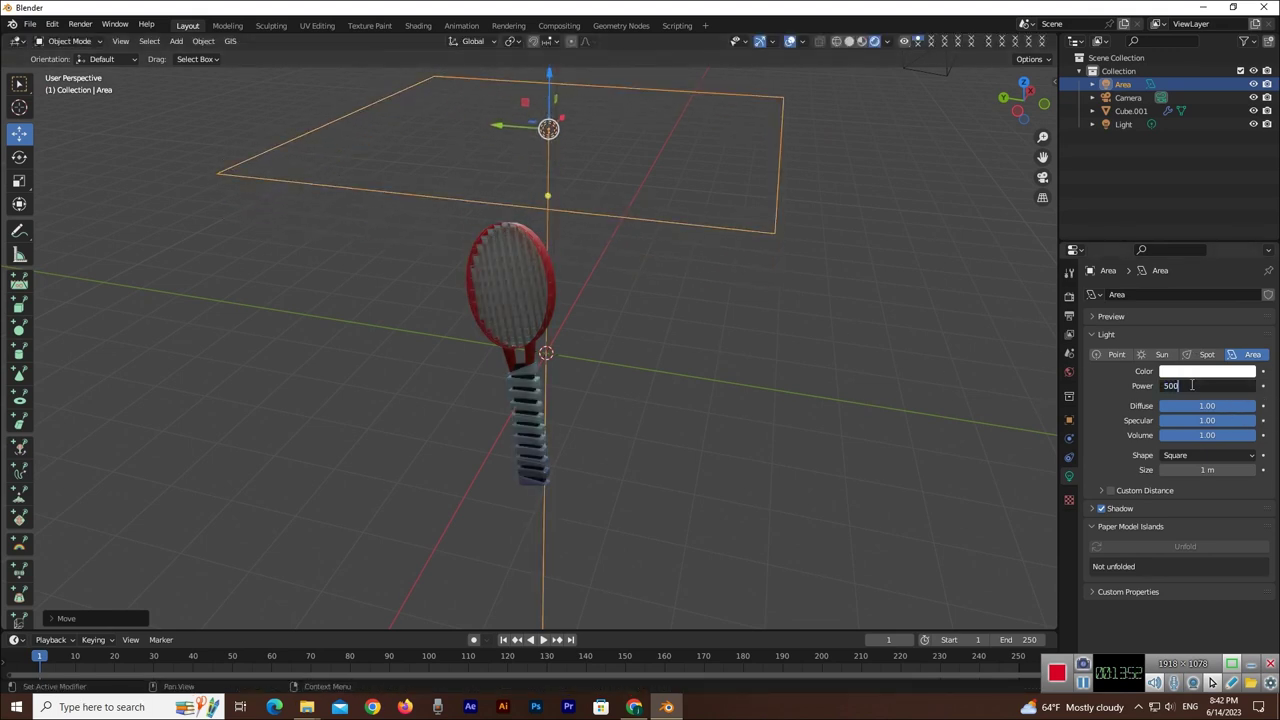
key("Return")
left_click(512, 290)
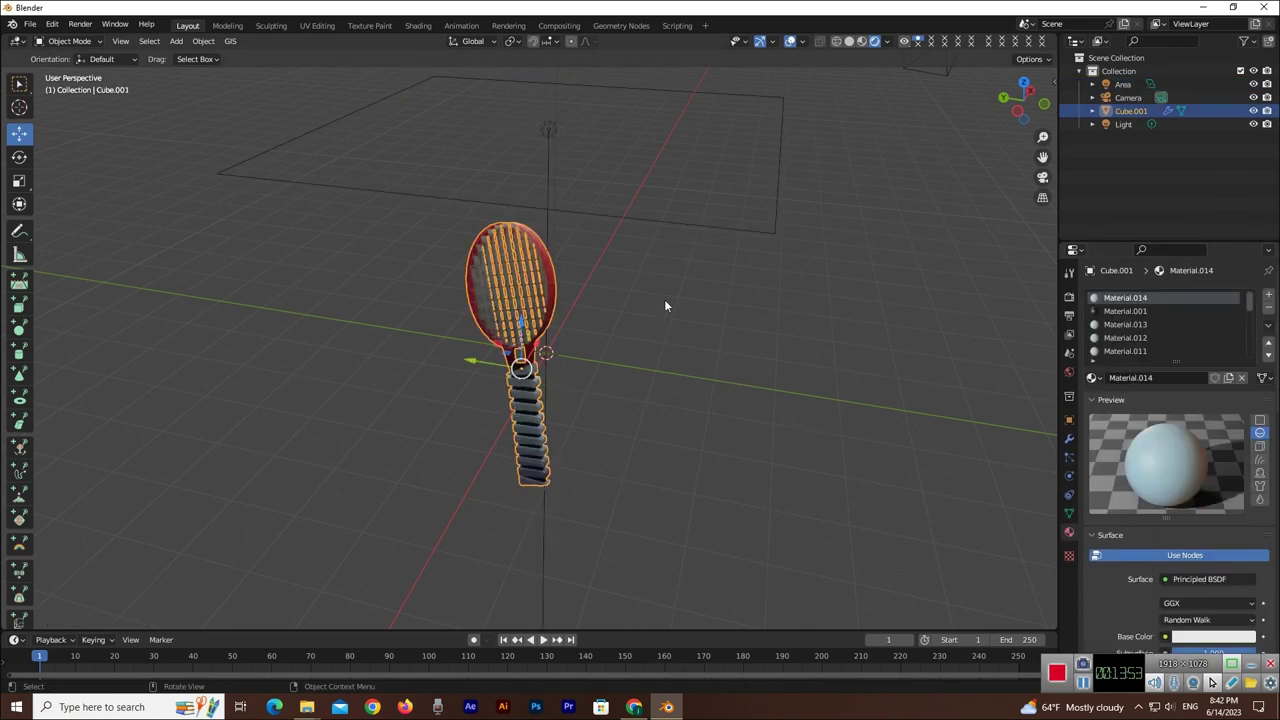
- Rotate the racket to a new upright tilt of about -88°
left_click(738, 365)
left_click_drag(1003, 108, 1030, 100)
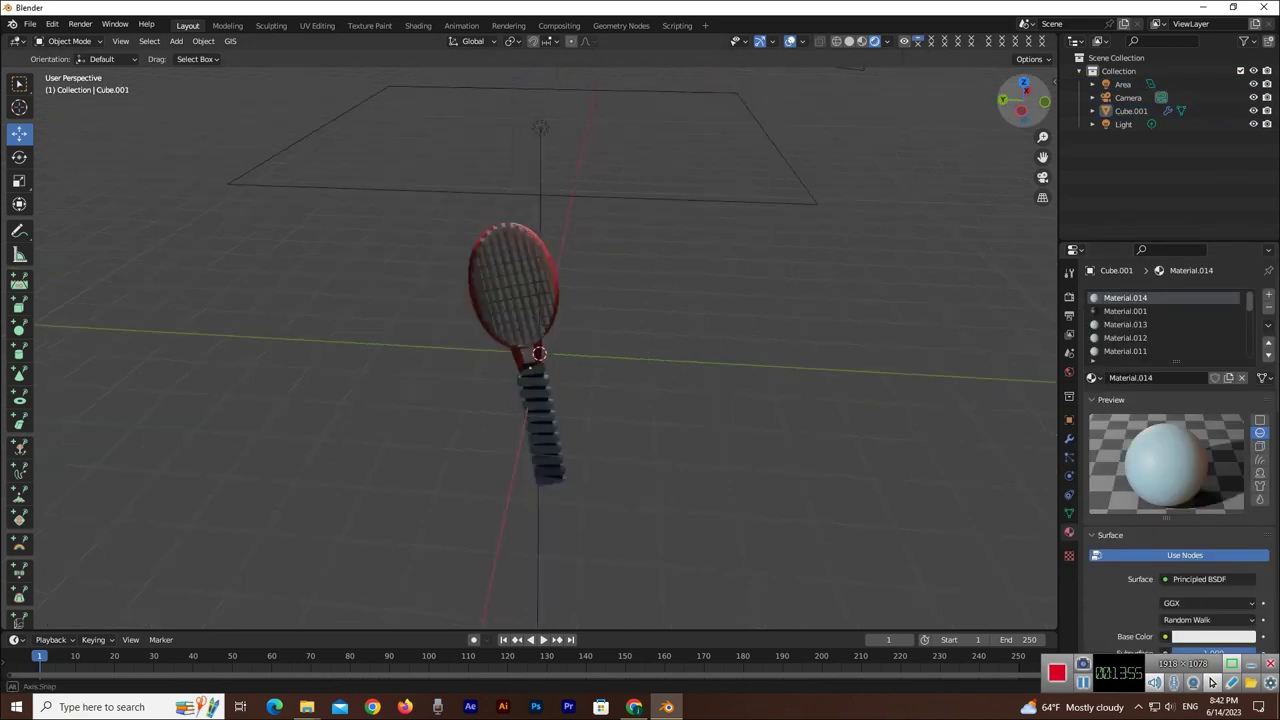
scroll(459, 255, "up", 3)
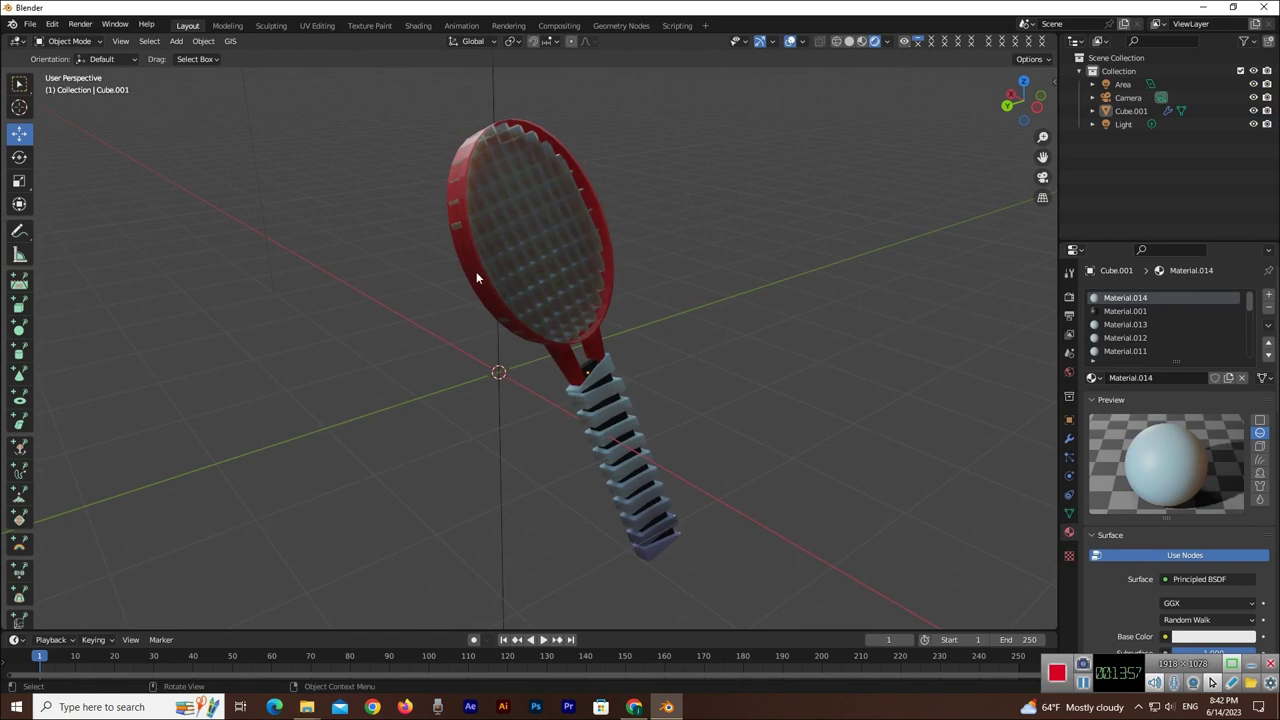
scroll(533, 288, "down", 3)
left_click(535, 295)
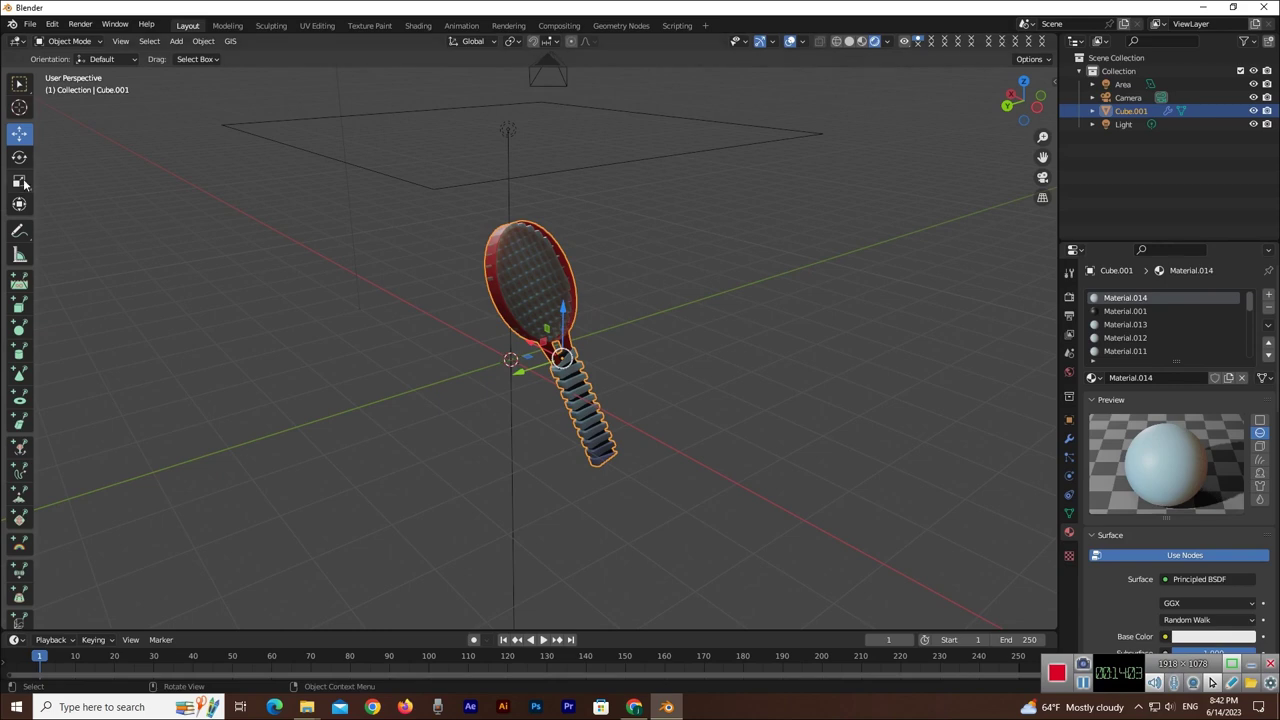
mouse_move(521, 360)
left_mouse_down()
mouse_move(327, 347)
mouse_move(613, 388)
mouse_move(550, 367)
mouse_move(626, 353)
mouse_move(568, 358)
mouse_move(556, 386)
mouse_move(550, 253)
left_mouse_up()
- Orbit and zoom around the lit racket to check the new tilt
scroll(555, 362, "up", 2)
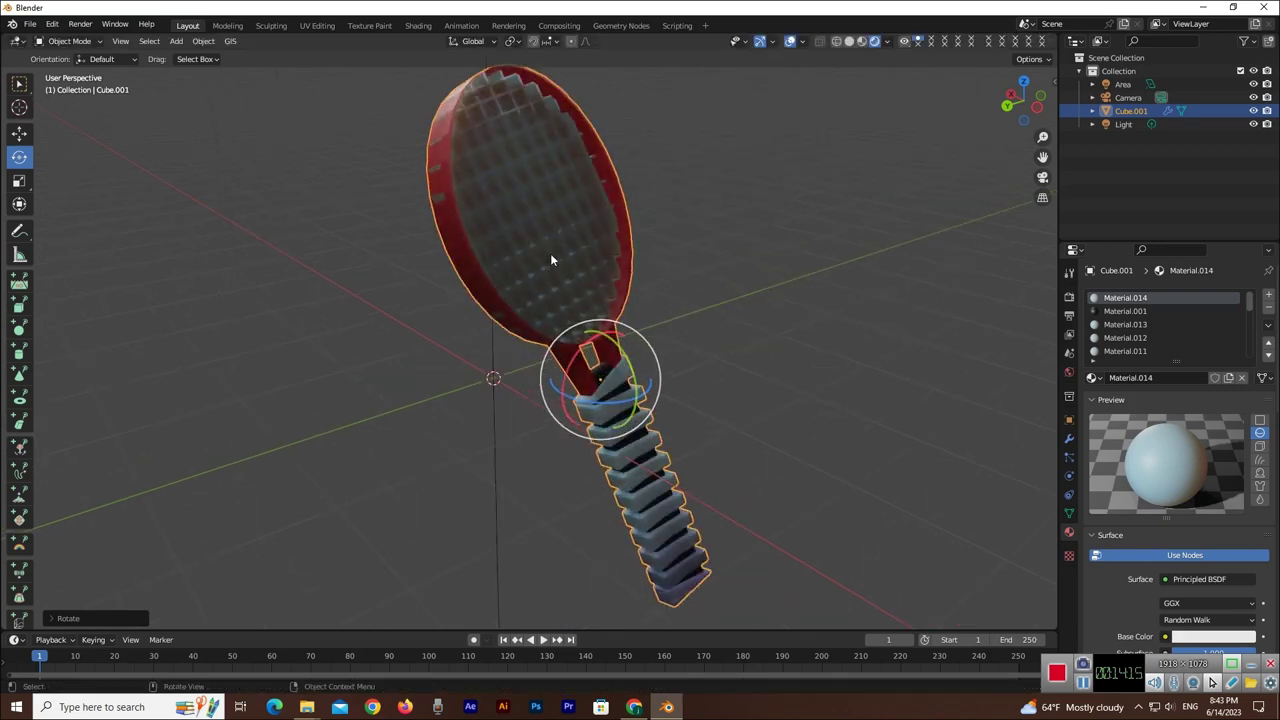
left_click_drag(1012, 102, 1022, 100)
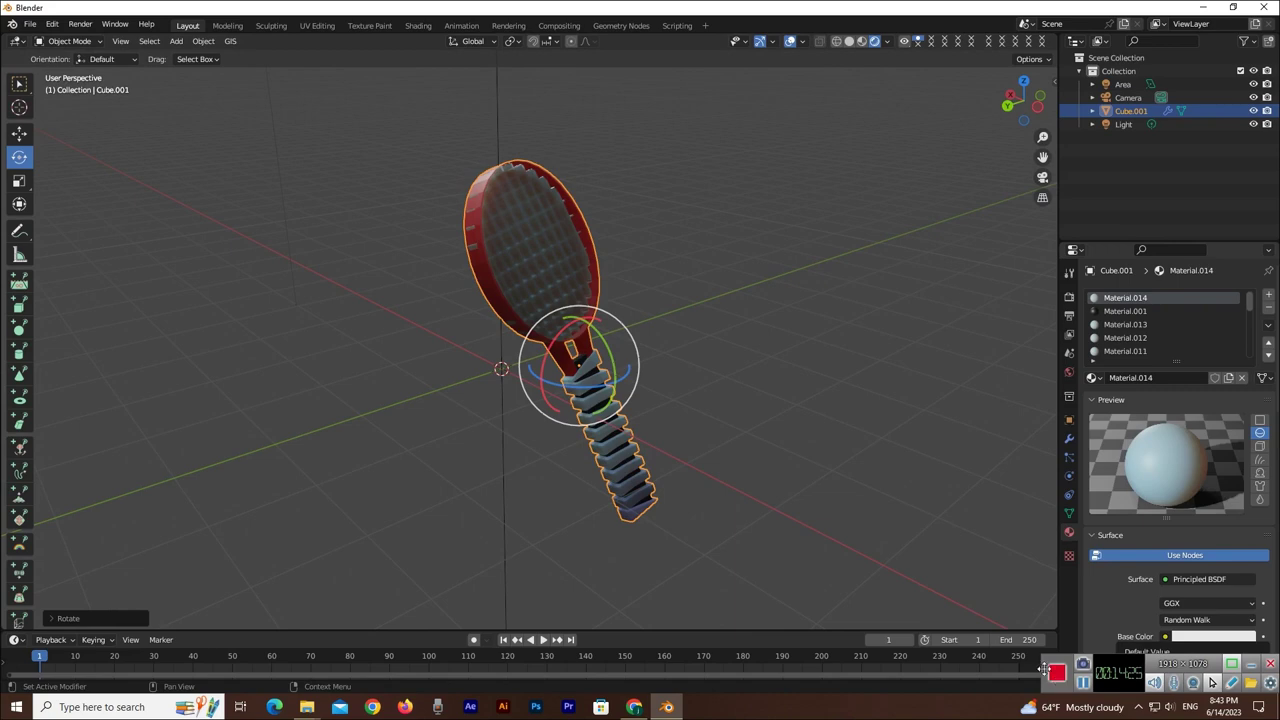
scroll(641, 506, "up", 3)
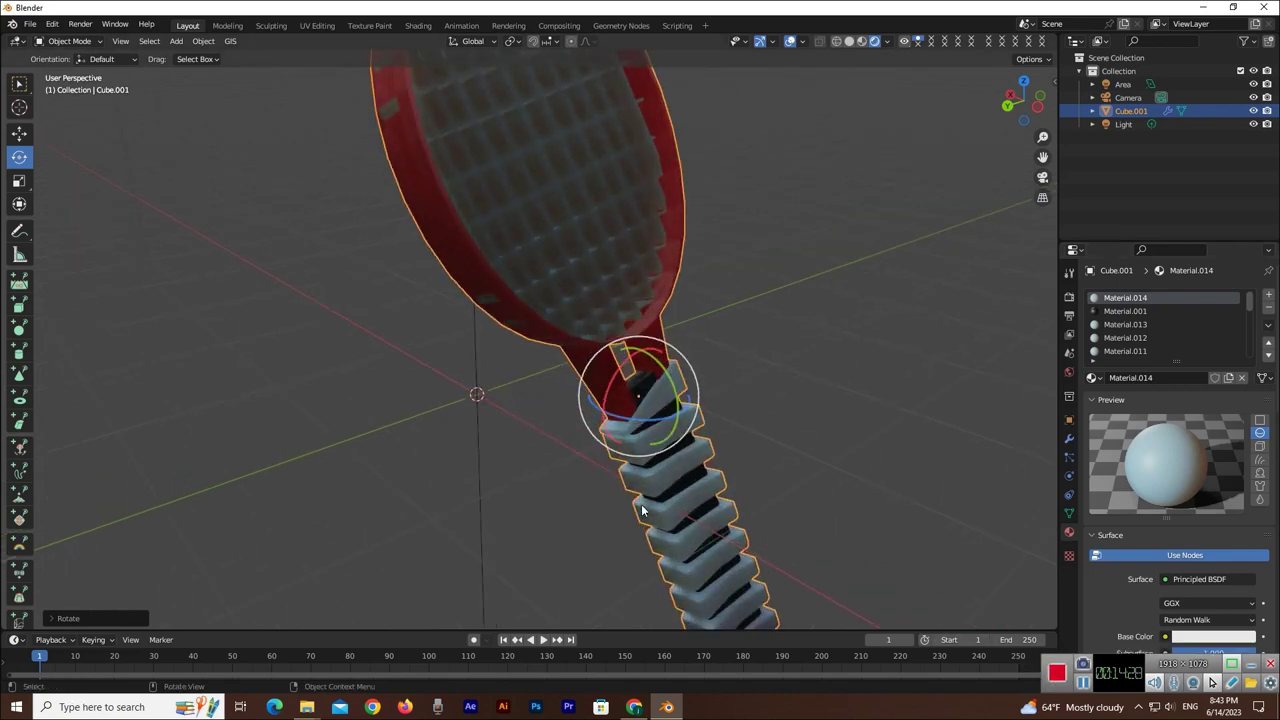
scroll(641, 504, "down", 3)
scroll(641, 504, "down", 3)
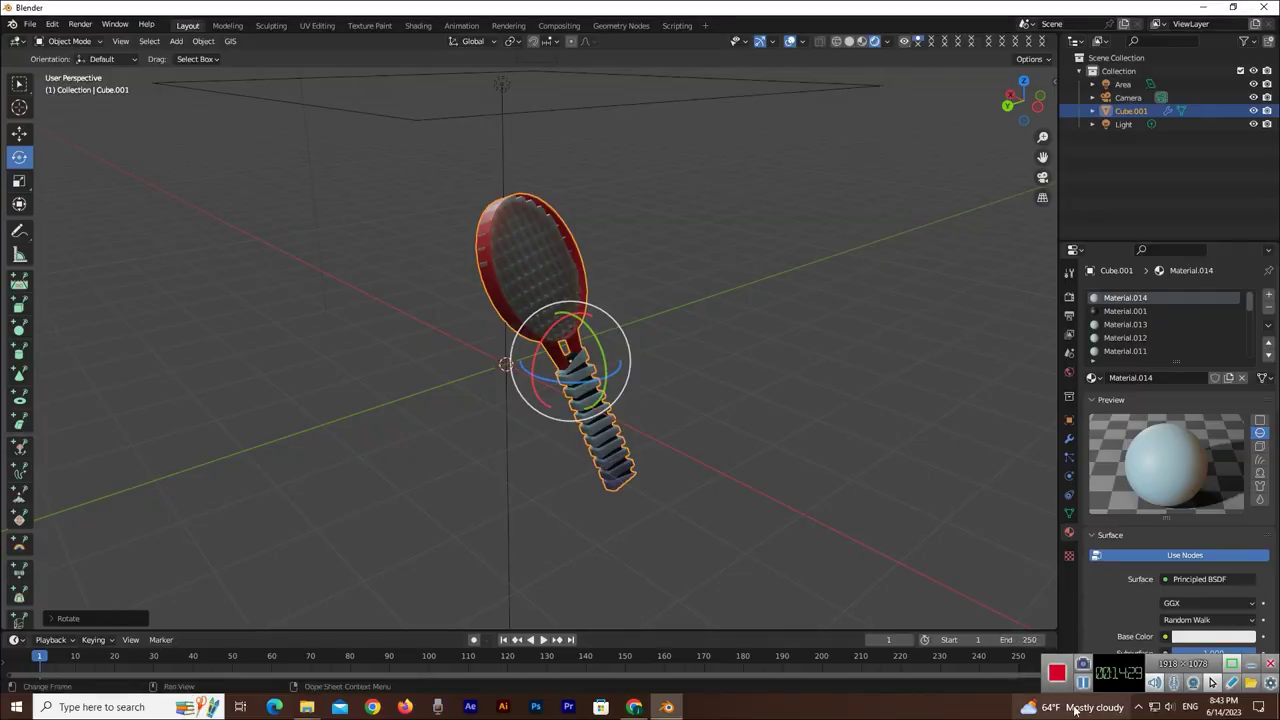